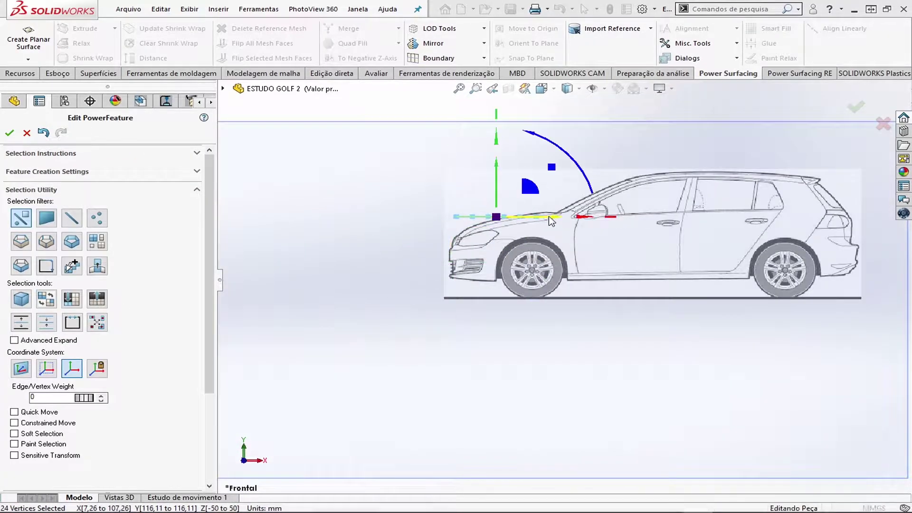
# - In Top view with transparency on, drag hood mesh vertices onto the blueprint hood outline
pyautogui.hotkey('ctrl', '5')
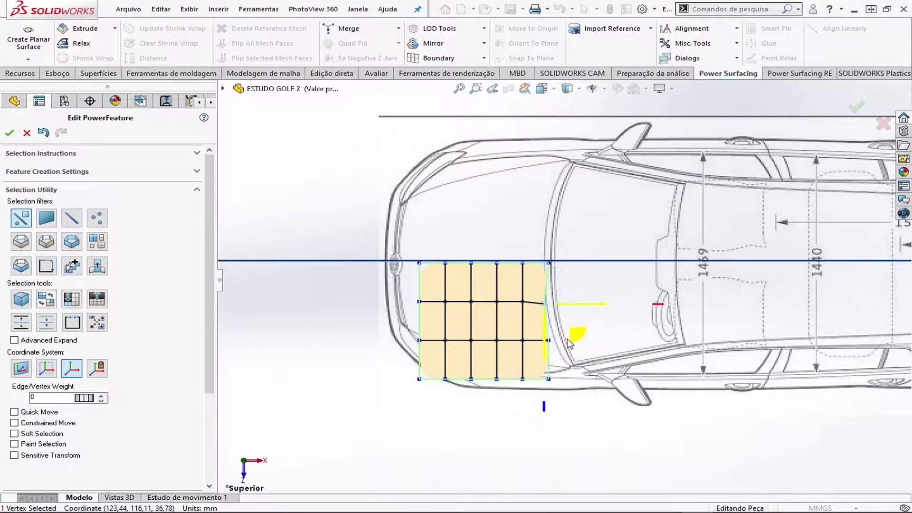
pyautogui.scroll(3, 569, 343)
pyautogui.scroll(-3, 105, 404)
pyautogui.click(14, 462)
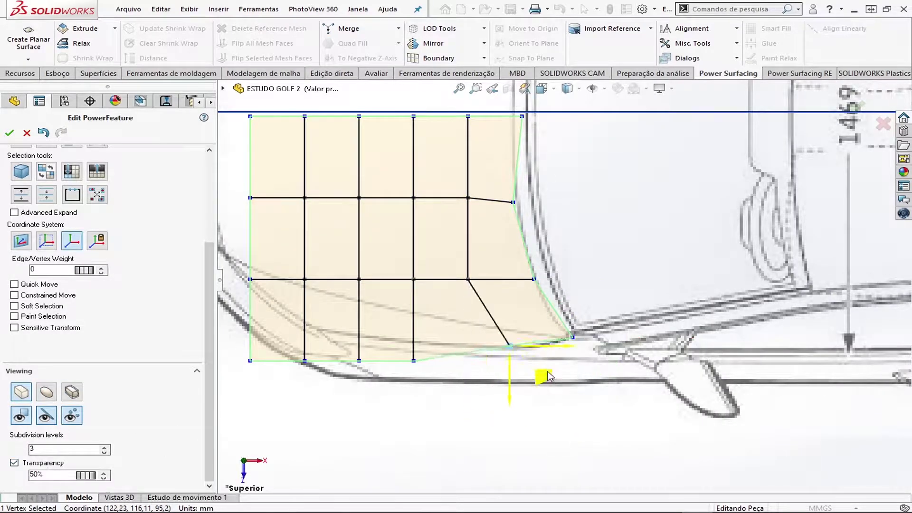
pyautogui.moveTo(446, 310); pyautogui.dragTo(336, 356)
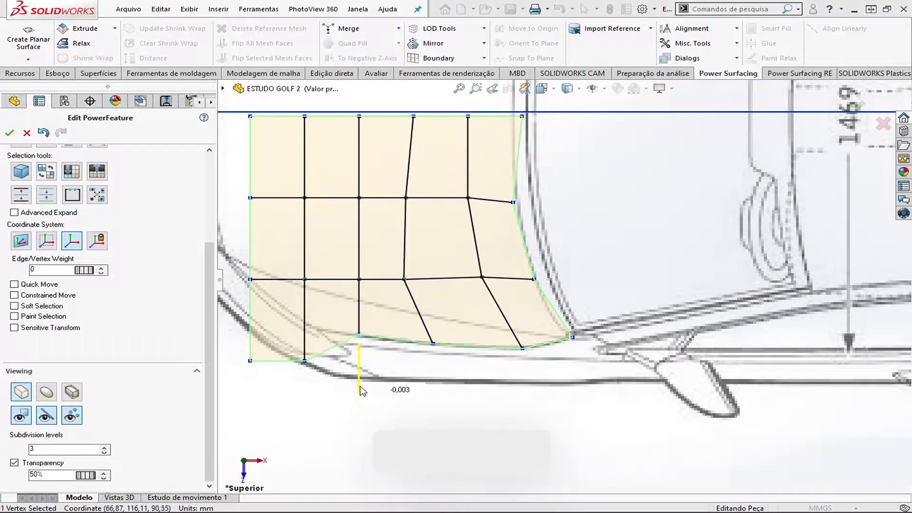
pyautogui.keyDown('ctrl'); pyautogui.moveTo(335, 356); pyautogui.dragTo(448, 285, button='middle'); pyautogui.keyUp('ctrl')
pyautogui.hotkey('ctrl', 'z')
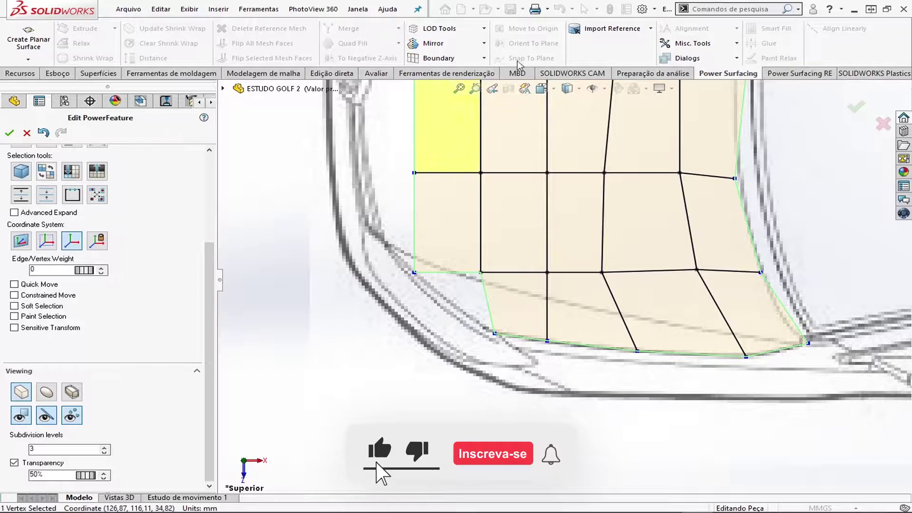
# - Insert a new edge splitting the hood mesh's rounded corner face
pyautogui.rightClick(483, 275)
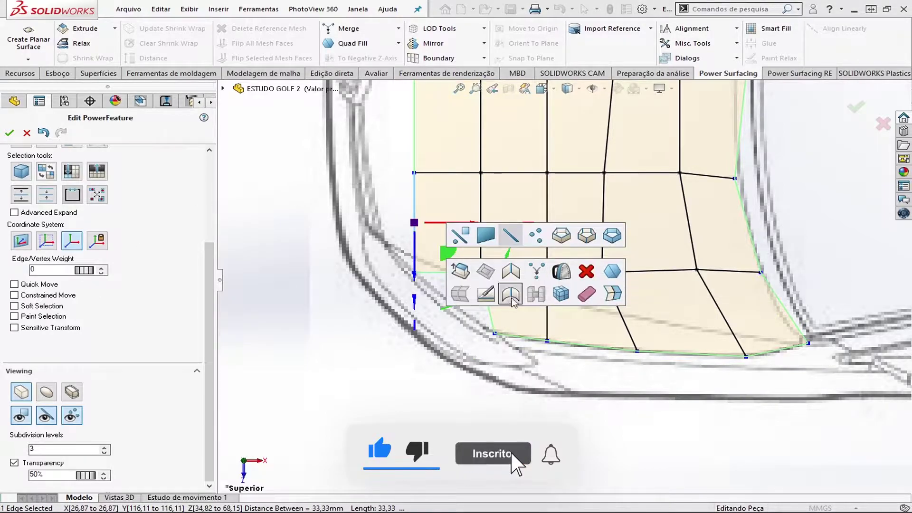
pyautogui.click(510, 295)
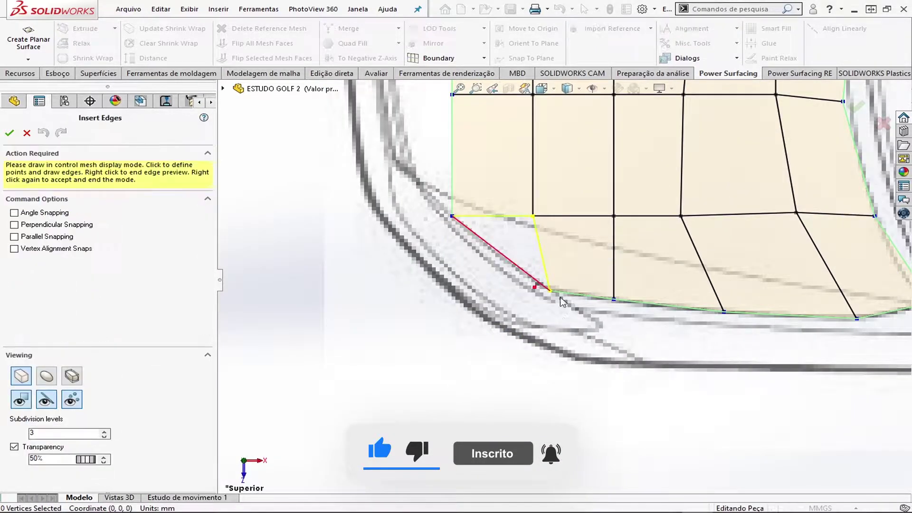
pyautogui.rightClick(492, 280)
pyautogui.rightClick(367, 304)
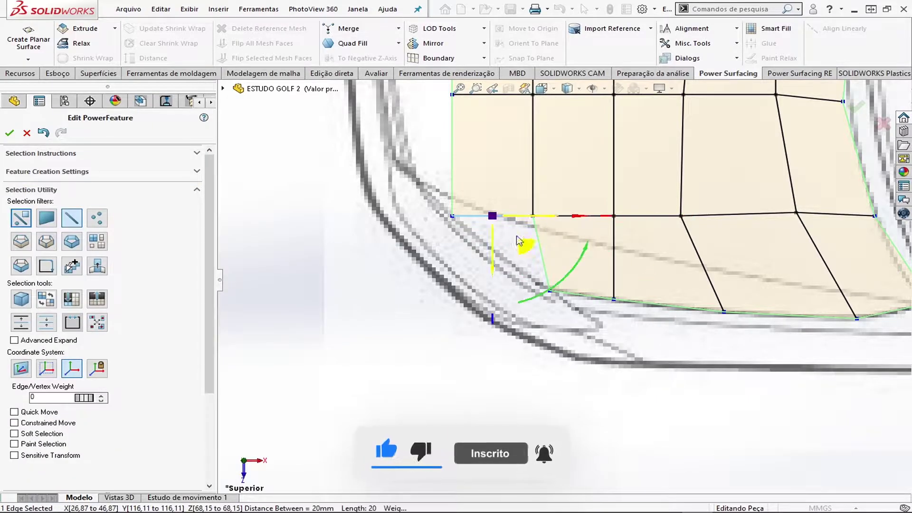
pyautogui.scroll(2, 568, 297)
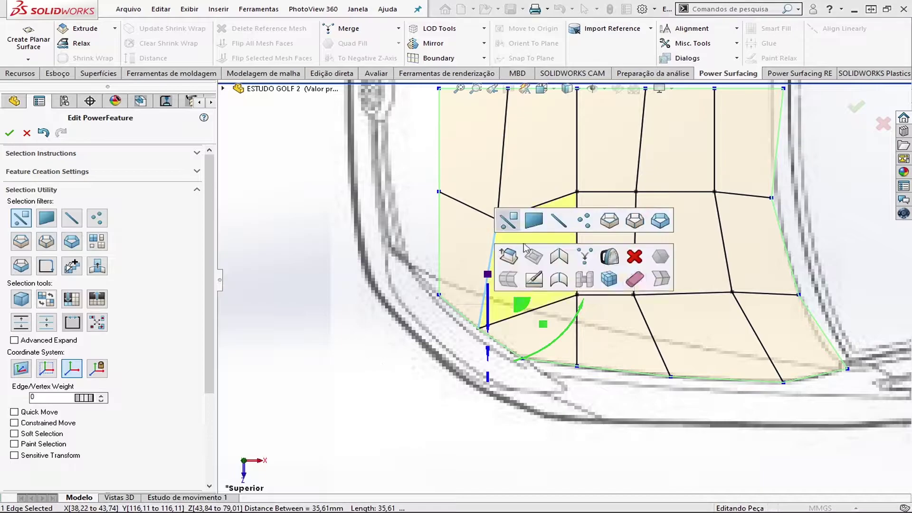
pyautogui.keyDown('ctrl'); pyautogui.moveTo(531, 257); pyautogui.dragTo(543, 294, button='middle'); pyautogui.keyUp('ctrl')
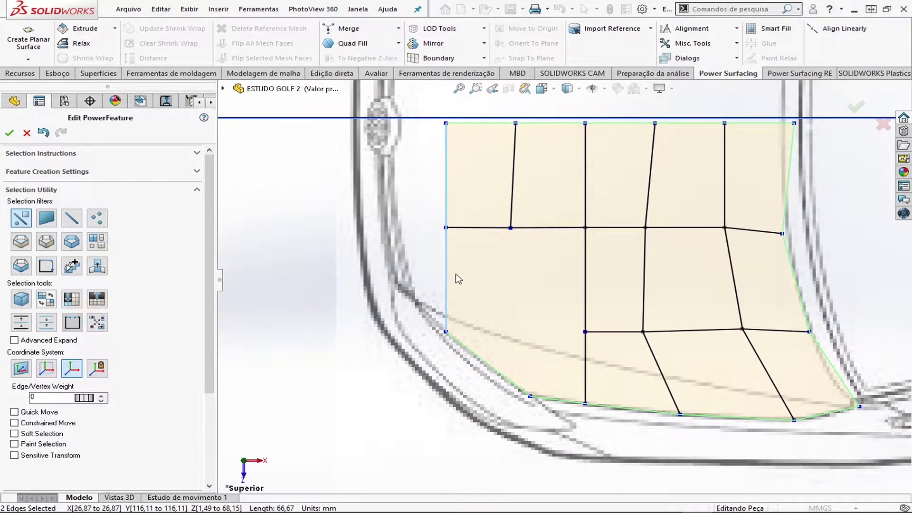
# - Insert edges from the left boundary edge and from a vertex near the lower corner
pyautogui.click(444, 256)
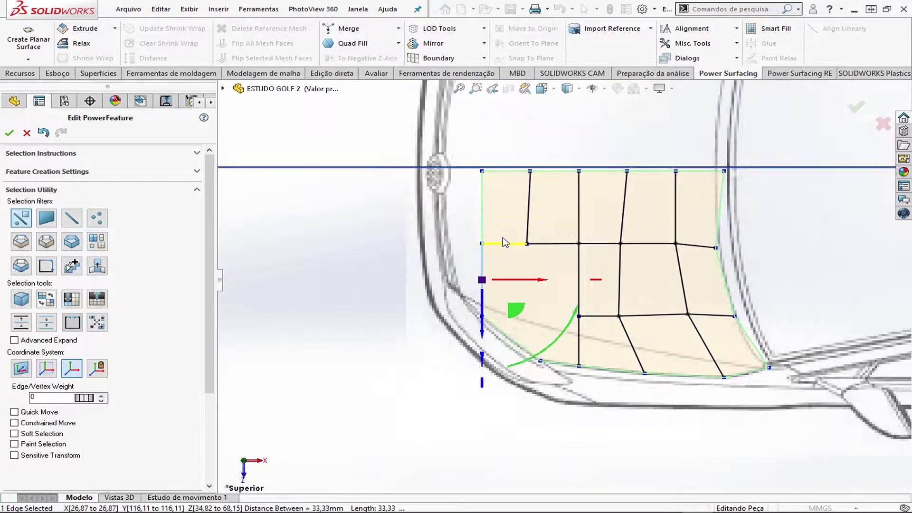
pyautogui.scroll(-2, 503, 257)
pyautogui.press('s')
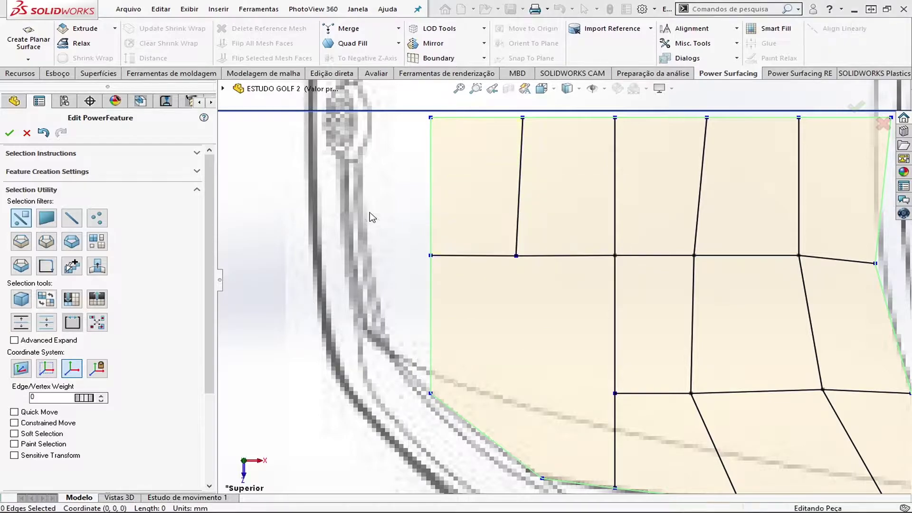
pyautogui.press('s')
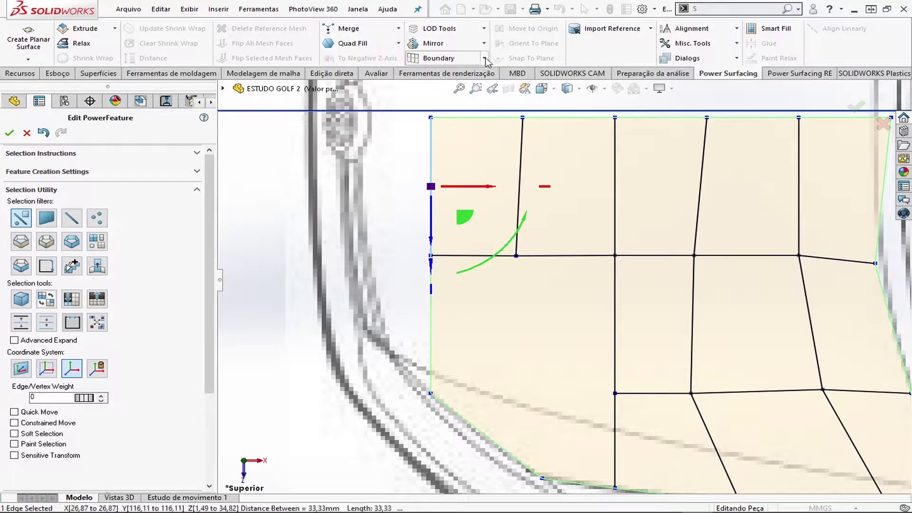
pyautogui.click(399, 43)
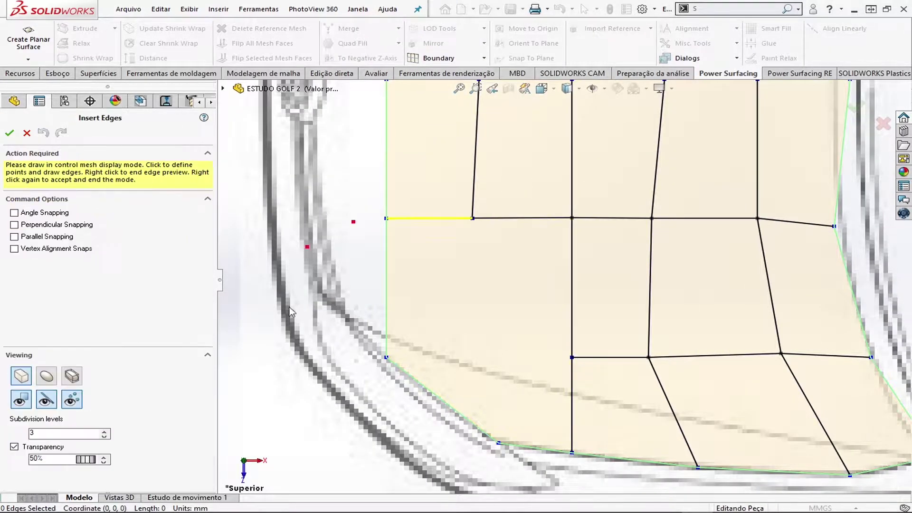
pyautogui.rightClick(479, 254)
pyautogui.rightClick(479, 254)
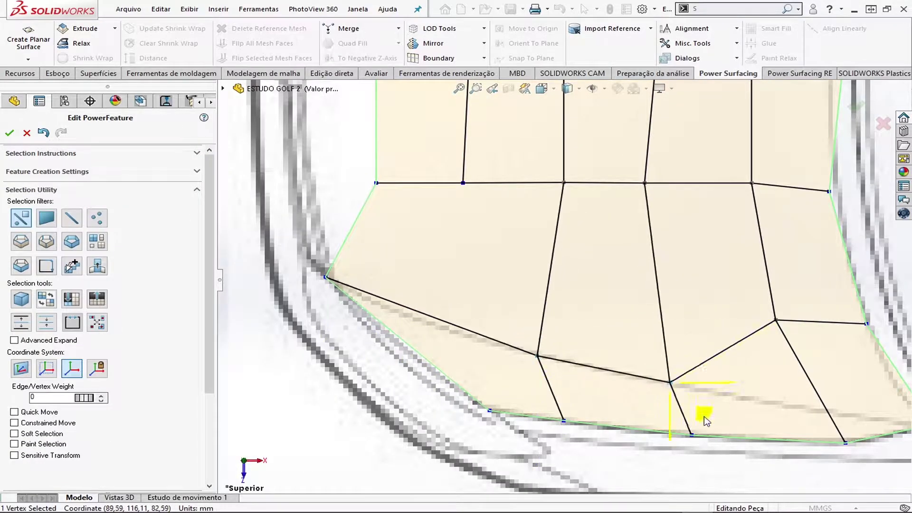
pyautogui.press('s')
pyautogui.click(647, 294)
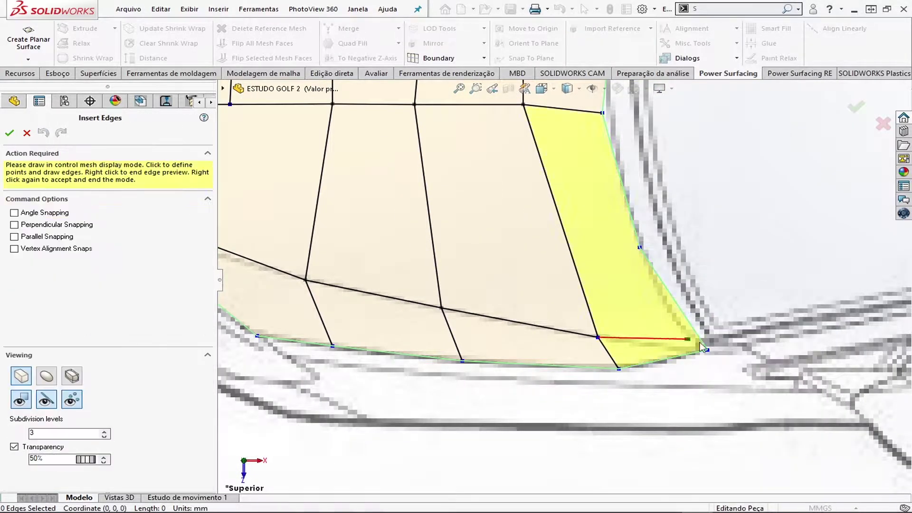
pyautogui.rightClick(702, 346)
pyautogui.rightClick(702, 346)
# - Insert one more edge across the corner face using the S shortcut bar
pyautogui.press('s')
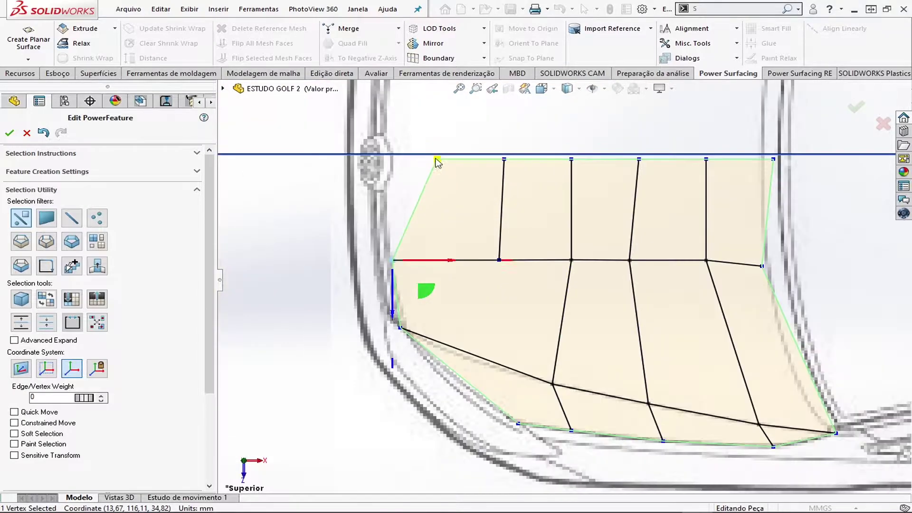
pyautogui.press('s')
pyautogui.click(452, 191)
pyautogui.click(420, 341)
pyautogui.rightClick(419, 341)
pyautogui.rightClick(420, 341)
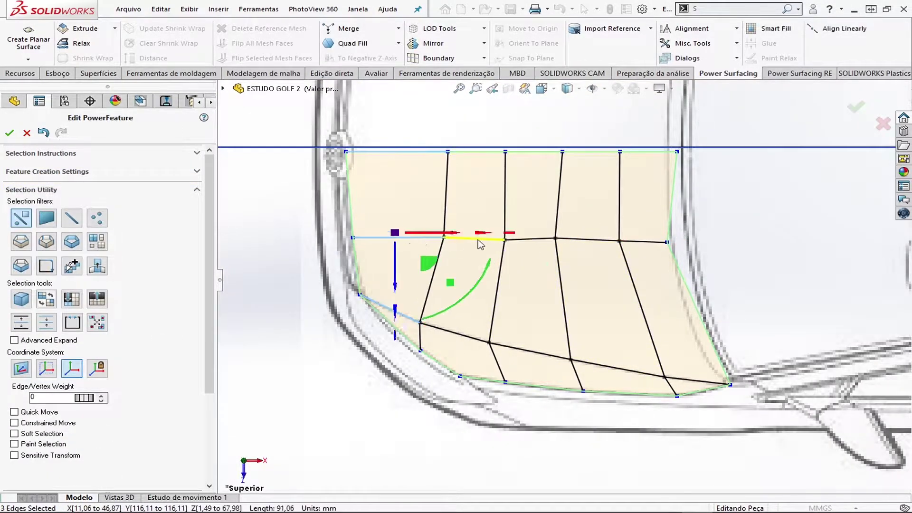
pyautogui.press('s')
pyautogui.click(423, 245)
pyautogui.press('s')
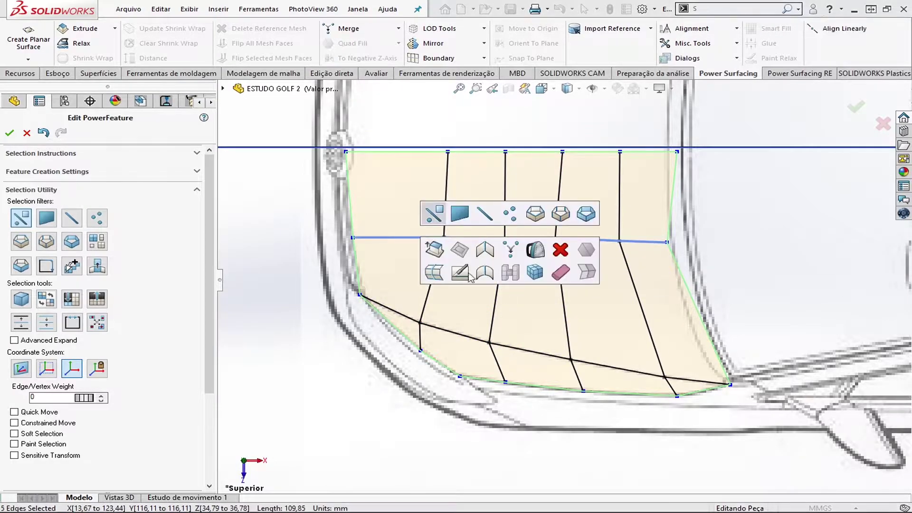
pyautogui.press('Escape')
pyautogui.hotkey('ctrl', '1')
# - Shift the hood's cross-edge ring, side edges and front vertices down to follow the blueprint side profile
pyautogui.scroll(-5, 525, 236)
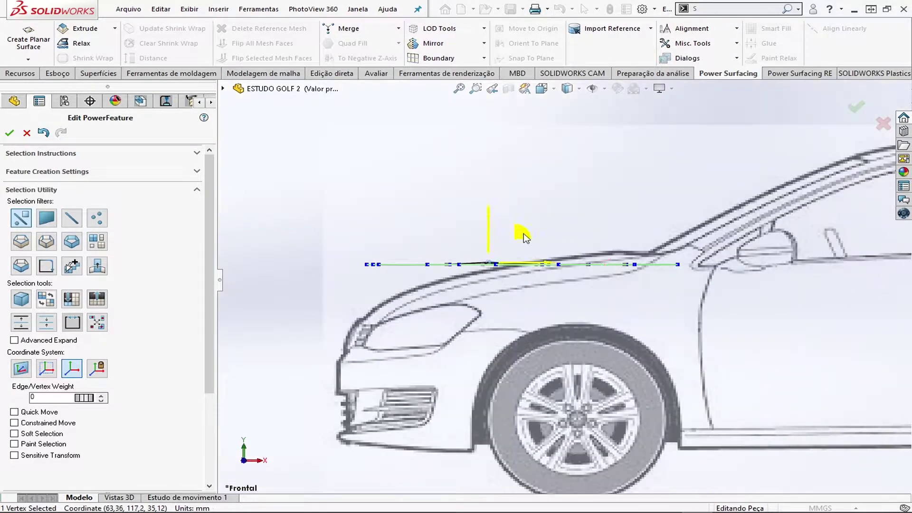
pyautogui.moveTo(599, 217)
pyautogui.mouseDown(button='middle')
pyautogui.moveTo(582, 248)
pyautogui.moveTo(445, 263)
pyautogui.moveTo(395, 315)
pyautogui.mouseUp(button='middle')
pyautogui.press('Escape')
pyautogui.doubleClick(580, 246)
pyautogui.click(451, 261)
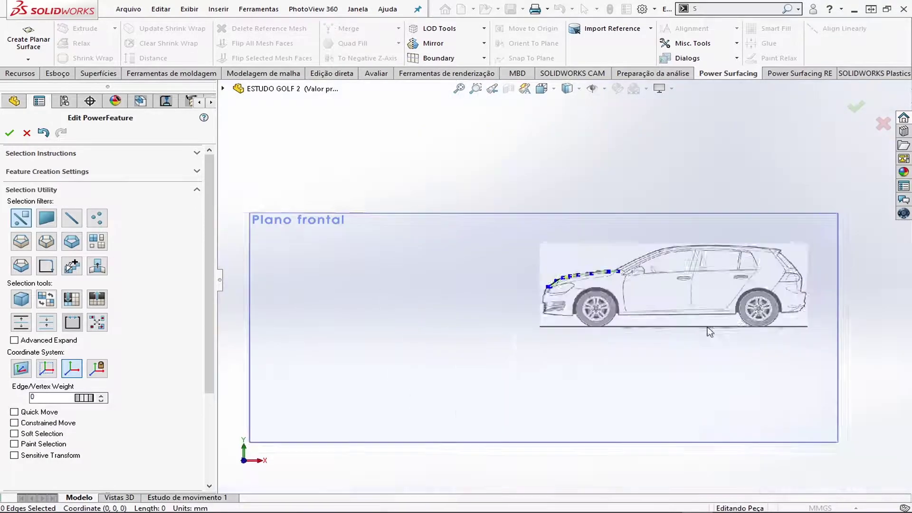
pyautogui.click(565, 307)
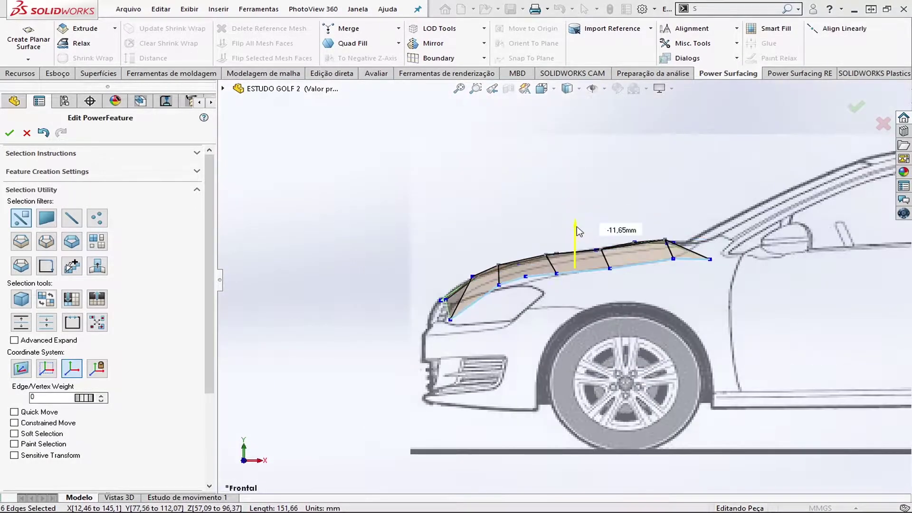
pyautogui.click(485, 267)
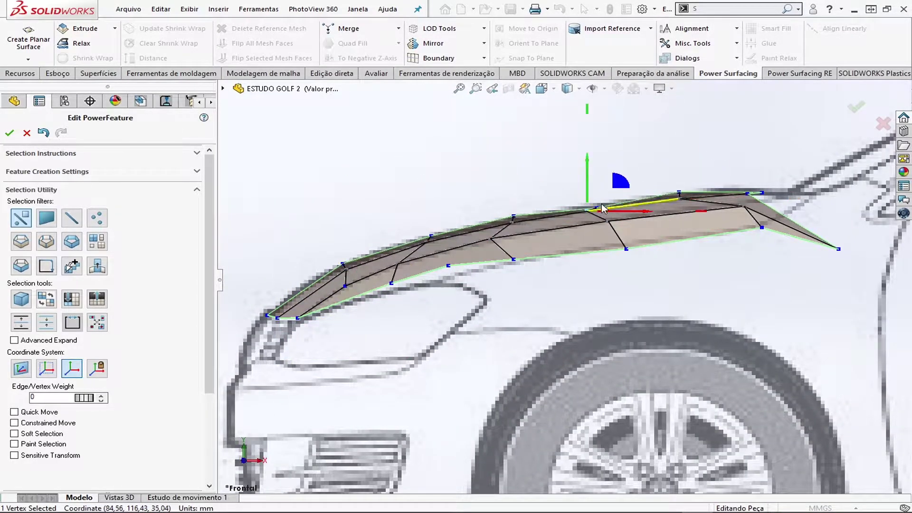
pyautogui.scroll(2, 595, 251)
pyautogui.scroll(-3, 707, 234)
pyautogui.click(373, 311)
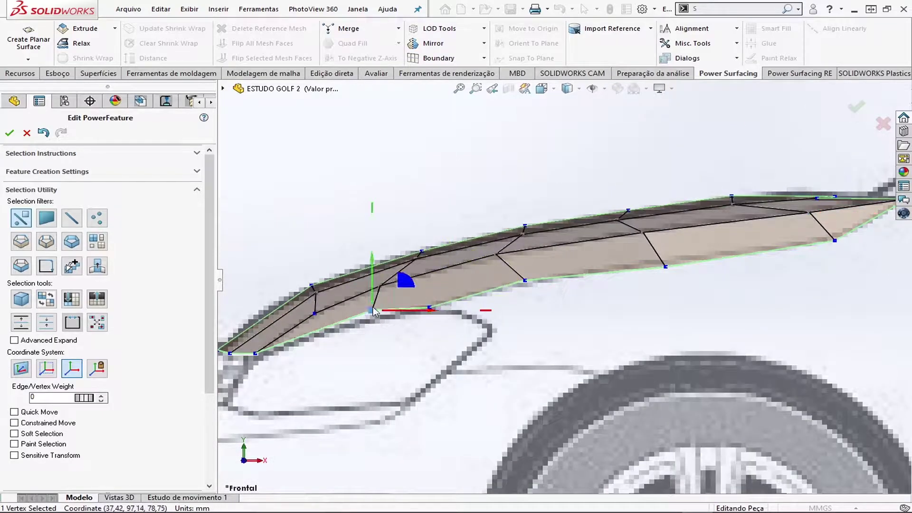
pyautogui.hotkey('ctrl', '3')
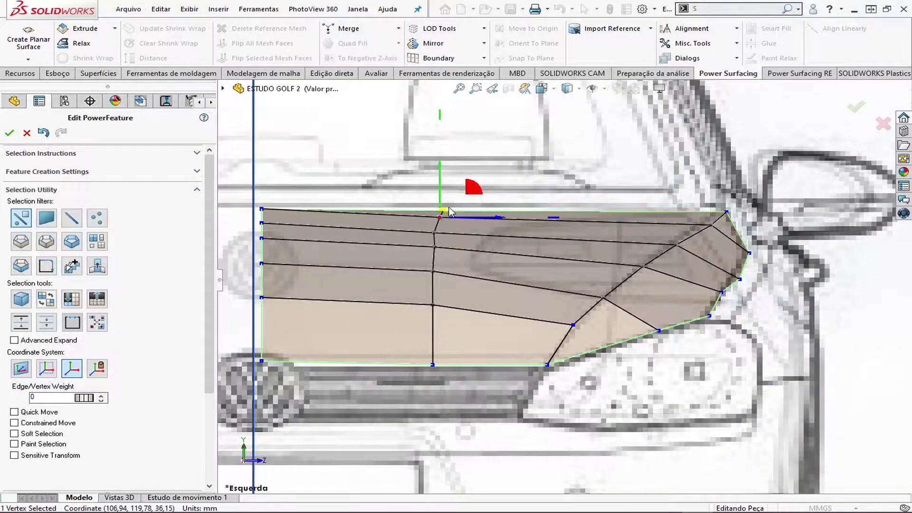
# - Insert a new edge near the headlight and select the diagonal edge loop
pyautogui.scroll(-2, 567, 316)
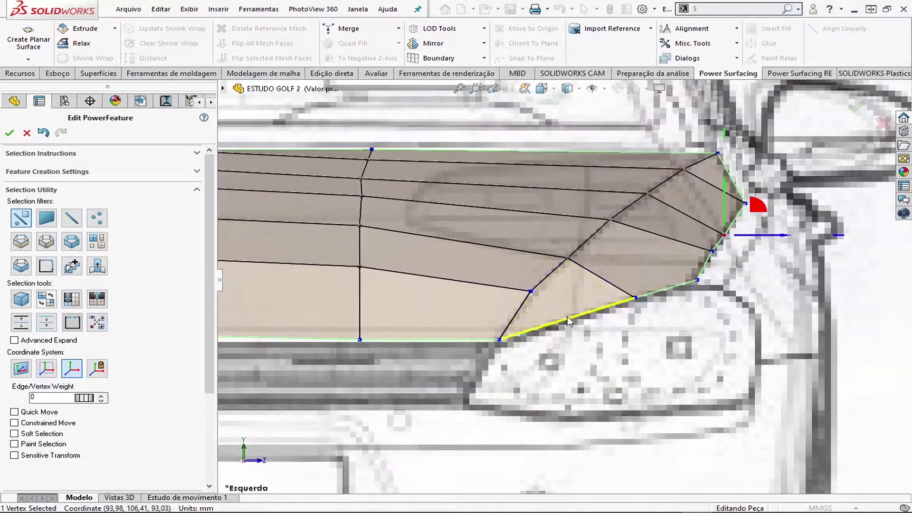
pyautogui.rightClick(567, 316)
pyautogui.click(592, 326)
pyautogui.click(582, 301)
pyautogui.rightClick(615, 344)
pyautogui.rightClick(566, 272)
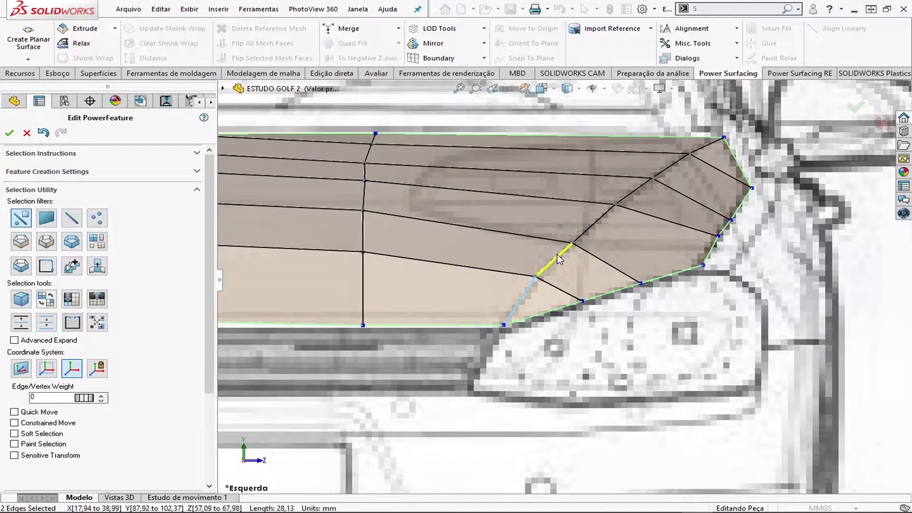
pyautogui.doubleClick(560, 259)
# - Adjust middle, top-edge and right-side vertices and edges of the hood mesh
pyautogui.scroll(3, 504, 268)
pyautogui.scroll(-2, 505, 257)
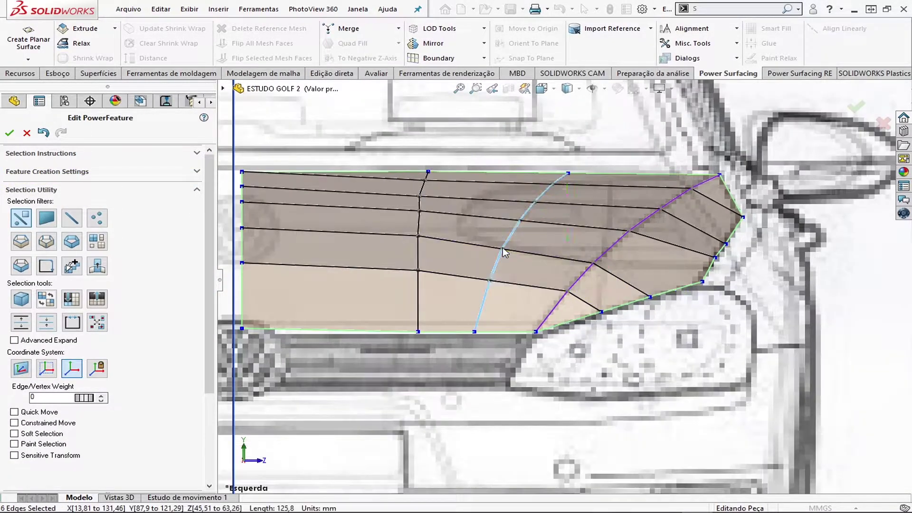
pyautogui.click(419, 196)
pyautogui.scroll(-3, 524, 239)
pyautogui.scroll(3, 524, 240)
pyautogui.scroll(-1, 524, 240)
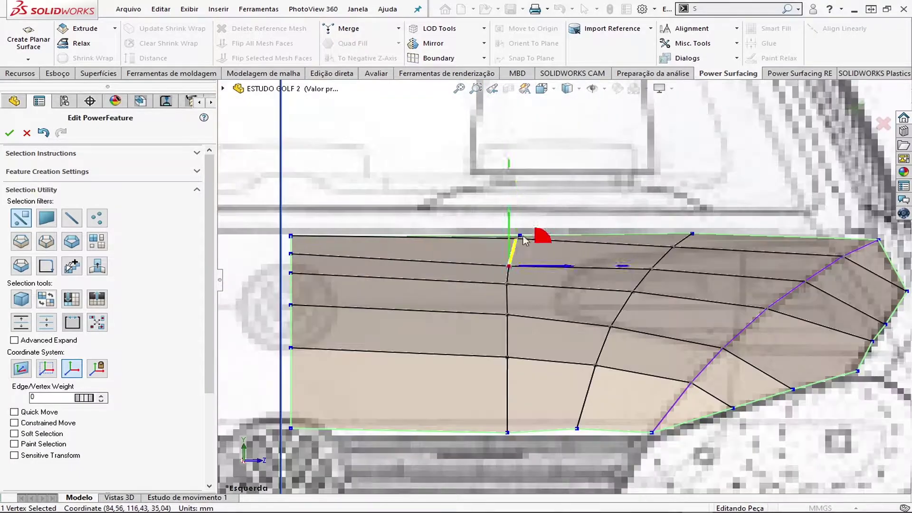
pyautogui.scroll(3, 509, 308)
pyautogui.click(671, 264)
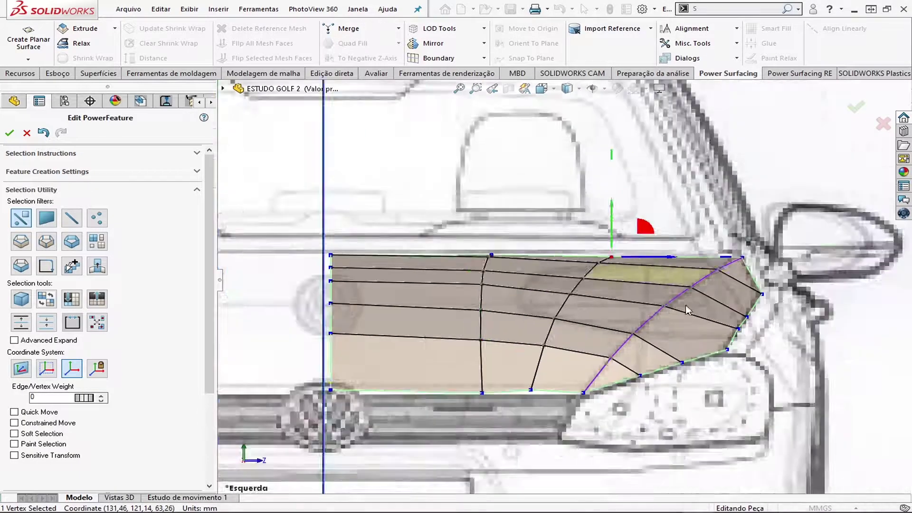
pyautogui.click(719, 276)
pyautogui.scroll(-3, 741, 266)
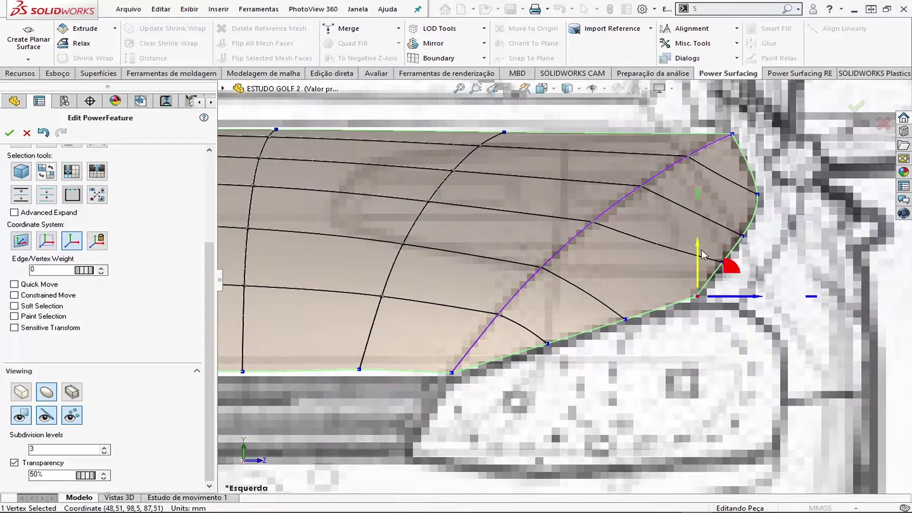
pyautogui.click(522, 327)
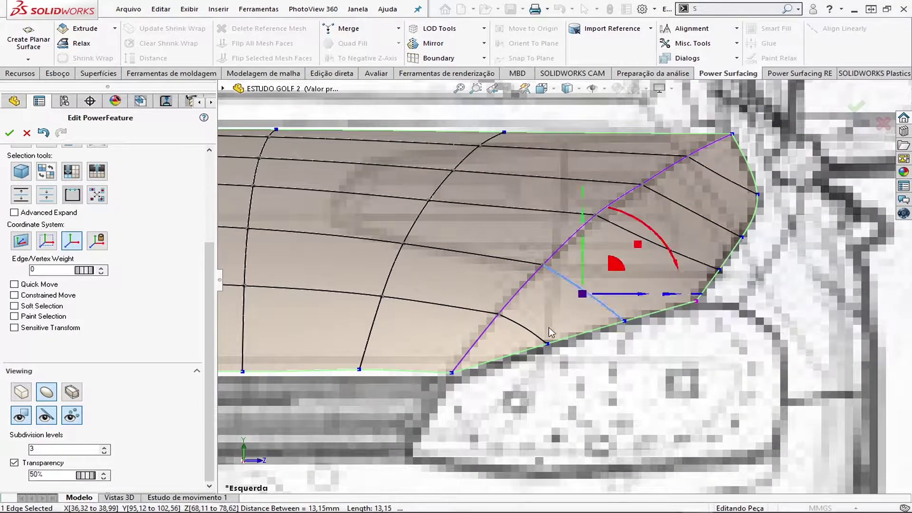
pyautogui.press('Escape')
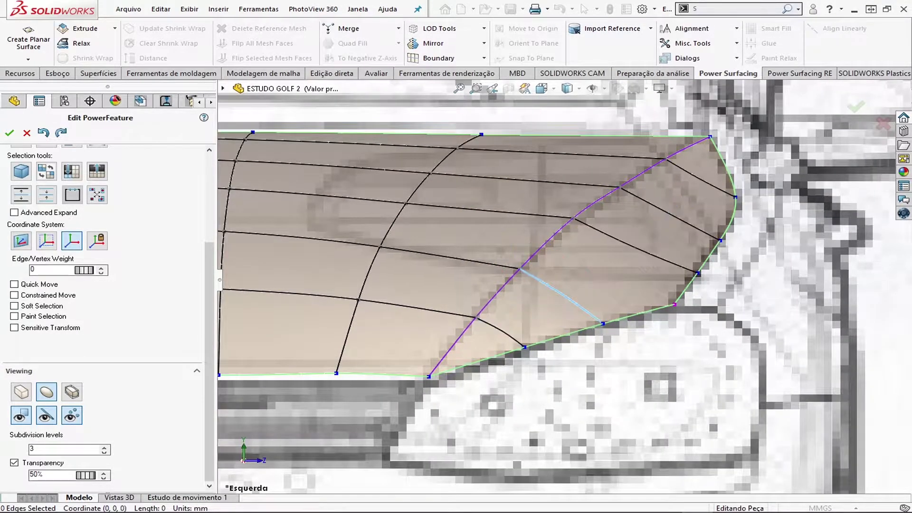
# - Insert new edges across the hood corner above the headlight outline
pyautogui.click(624, 248)
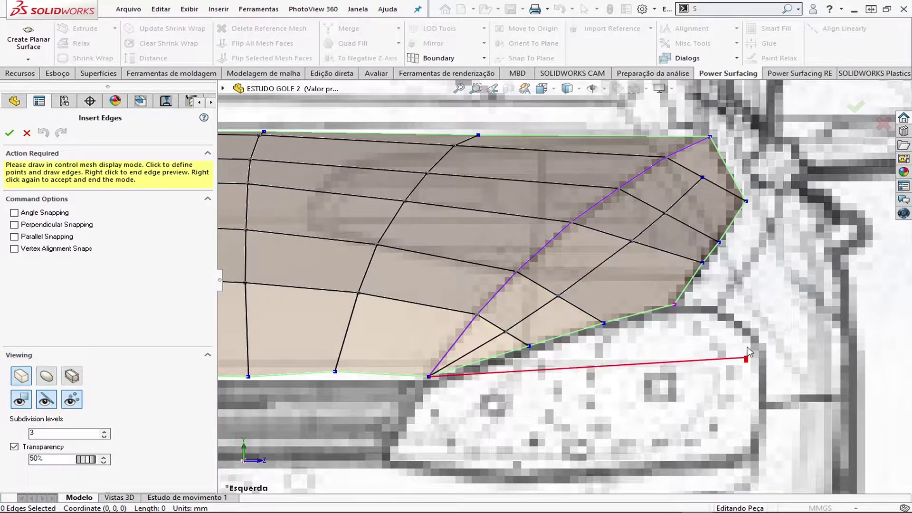
pyautogui.rightClick(746, 351)
pyautogui.rightClick(626, 217)
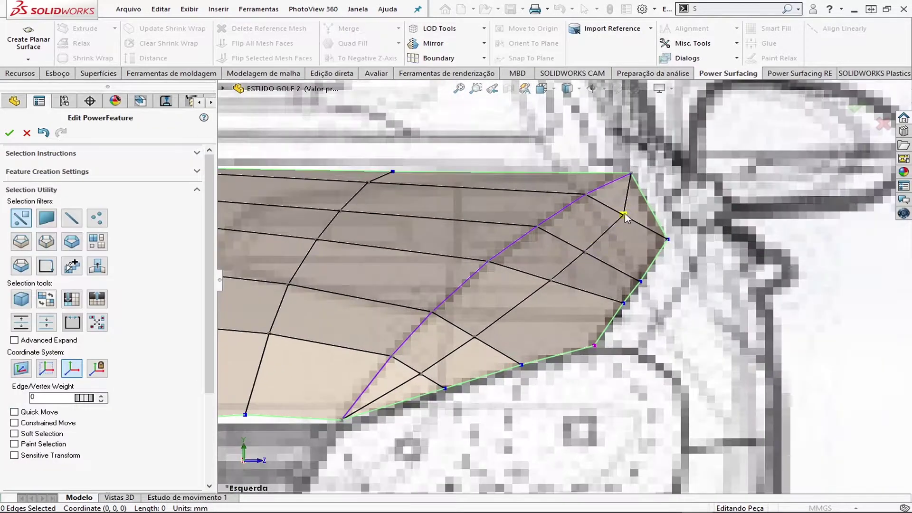
pyautogui.click(474, 336)
pyautogui.hotkey('ctrl', '1')
# - Orbit around the hood mesh to inspect both ends of the patch
pyautogui.scroll(-5, 522, 277)
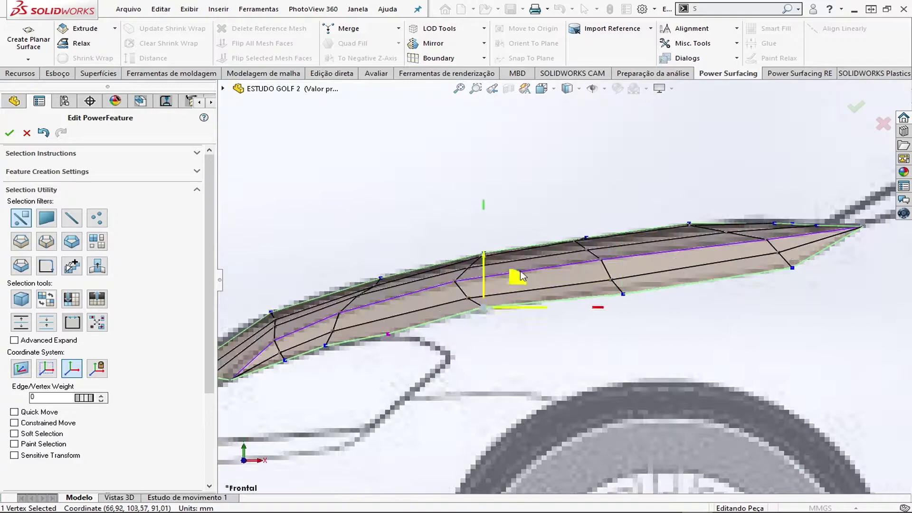
pyautogui.scroll(-2, 522, 276)
pyautogui.scroll(-2, 521, 277)
pyautogui.scroll(-2, 665, 195)
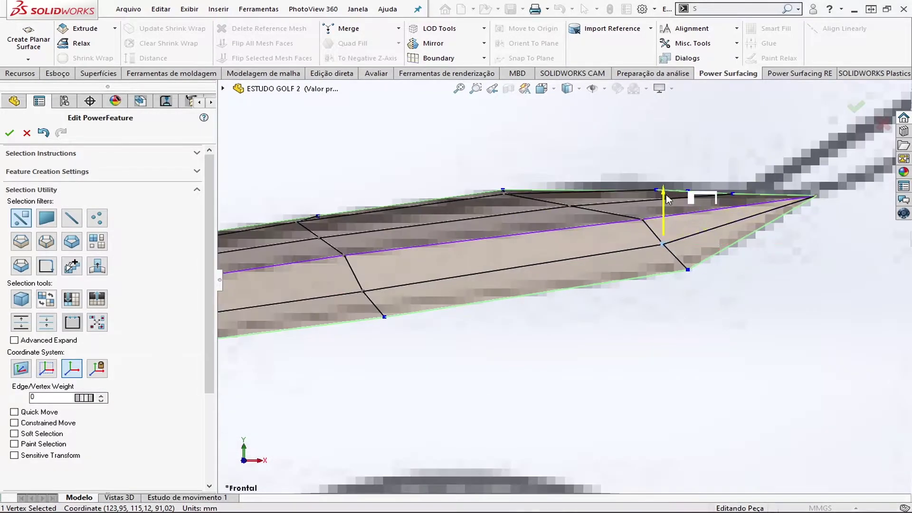
pyautogui.moveTo(666, 195); pyautogui.dragTo(375, 327, button='middle')
pyautogui.scroll(3, 338, 269)
pyautogui.scroll(-3, 289, 294)
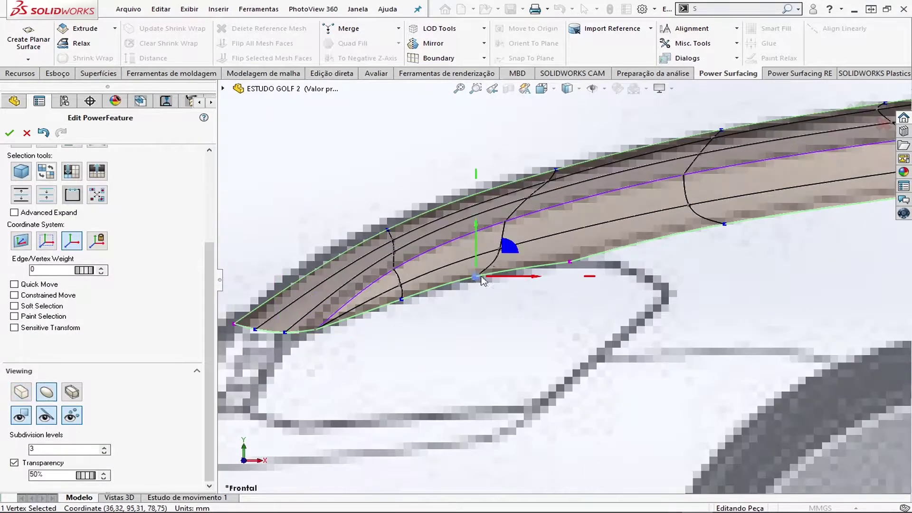
pyautogui.click(378, 358)
pyautogui.scroll(1, 377, 359)
pyautogui.moveTo(378, 358); pyautogui.dragTo(779, 247, button='middle')
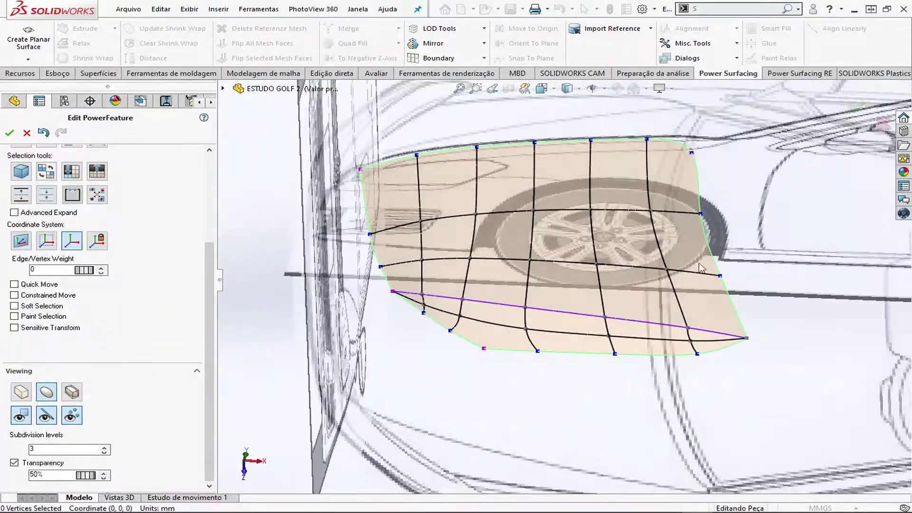
# - In Top view, nudge an edge vertex onto the hood outline
pyautogui.hotkey('ctrl', '5')
pyautogui.scroll(-2, 580, 207)
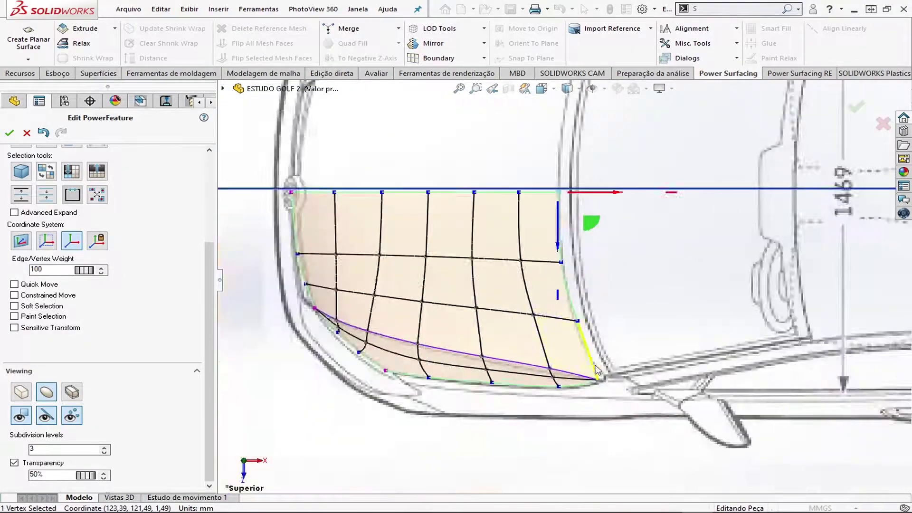
pyautogui.scroll(3, 580, 208)
pyautogui.click(581, 202)
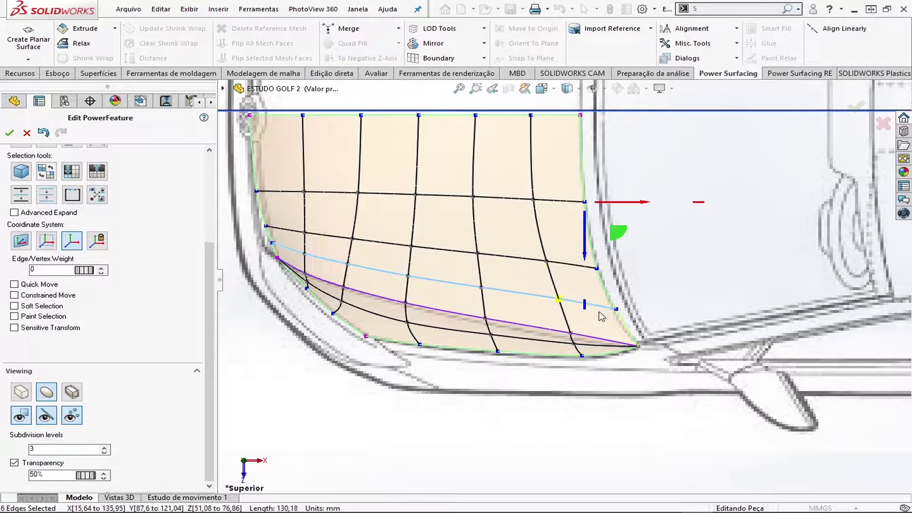
pyautogui.scroll(5, 603, 314)
pyautogui.scroll(-6, 502, 198)
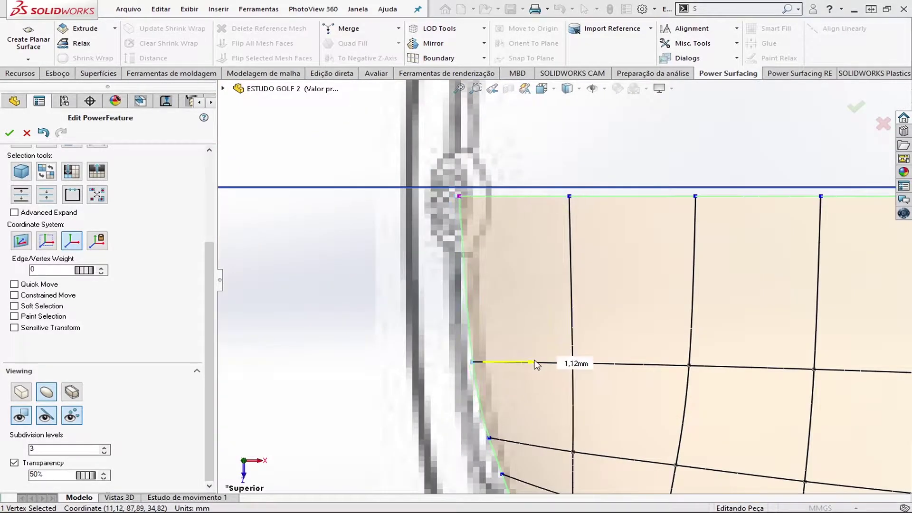
pyautogui.scroll(5, 535, 364)
# - Select the front plane (Plano frontal) and view the model normal to it
pyautogui.moveTo(522, 295); pyautogui.dragTo(385, 205, button='middle')
pyautogui.click(384, 205)
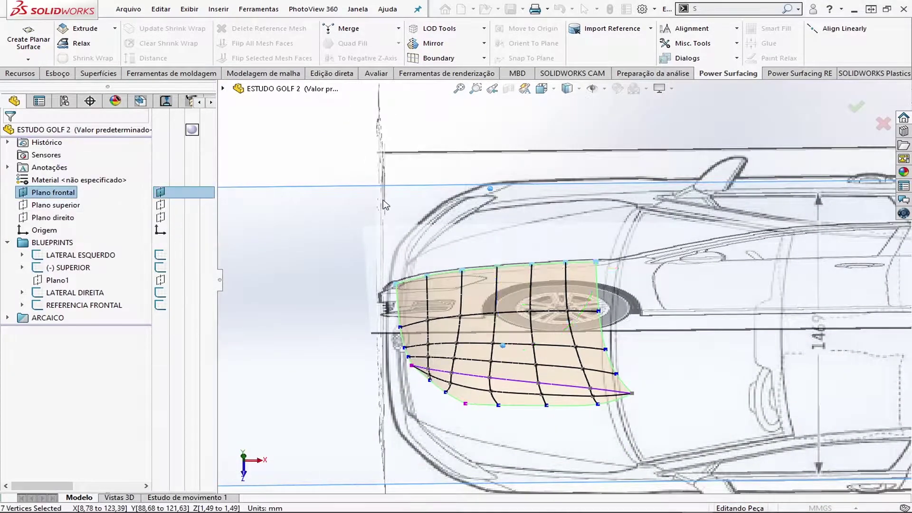
pyautogui.hotkey('ctrl', '8')
pyautogui.moveTo(523, 214)
pyautogui.mouseDown(button='middle')
pyautogui.moveTo(712, 208)
pyautogui.moveTo(522, 237)
pyautogui.mouseUp(button='middle')
pyautogui.press('Return')
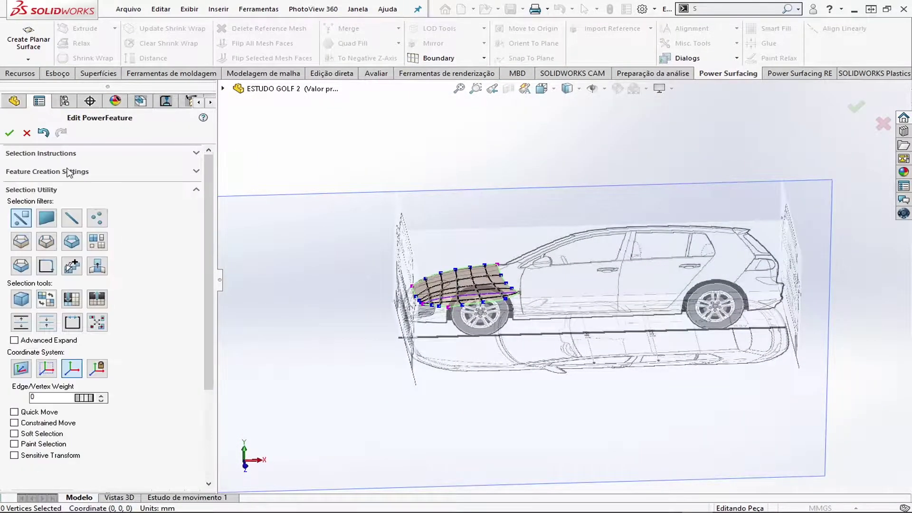
# - Mirror the hood across Plano frontal into a full symmetric hood and select Imagem de esboço4
pyautogui.click(69, 171)
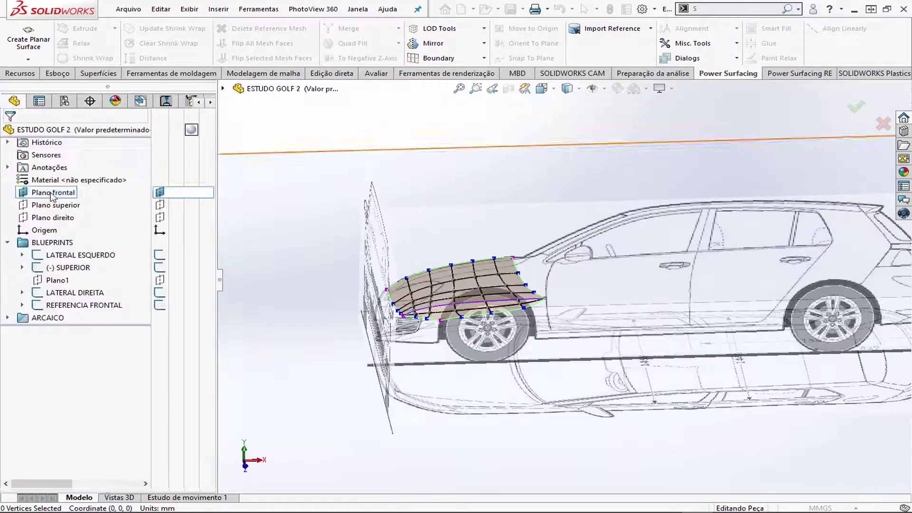
pyautogui.click(52, 192)
pyautogui.hotkey('ctrl', '8')
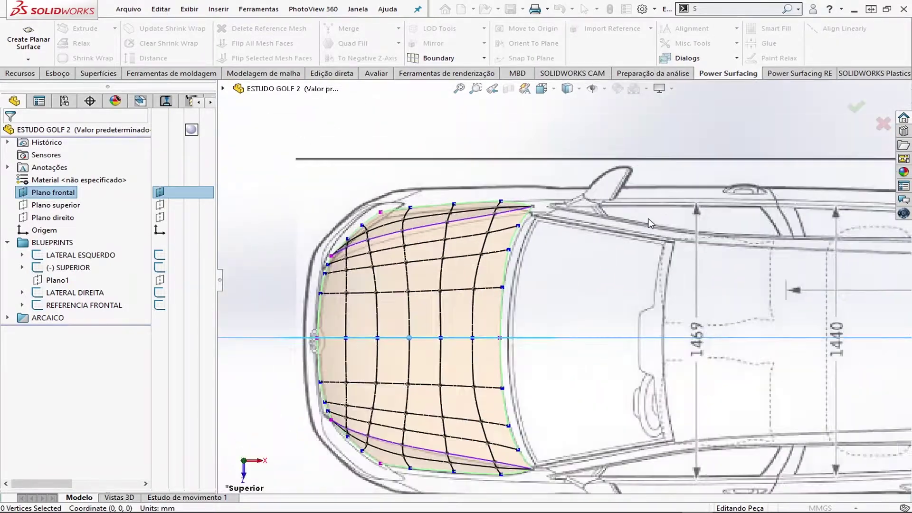
pyautogui.scroll(2, 650, 223)
pyautogui.click(262, 191)
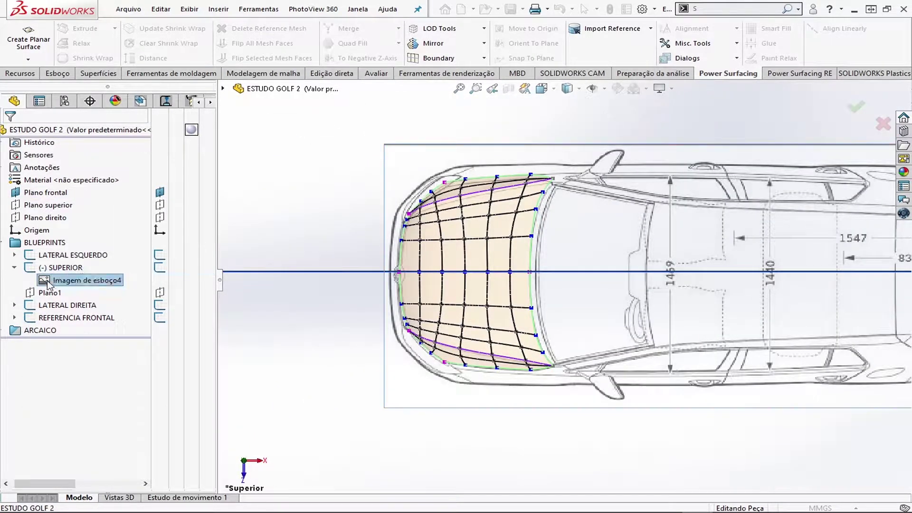
# - Enlarge the Imagem de esboço4 top-view blueprint slightly to match the hood, then reopen PwrFeature1's menu
pyautogui.doubleClick(478, 192)
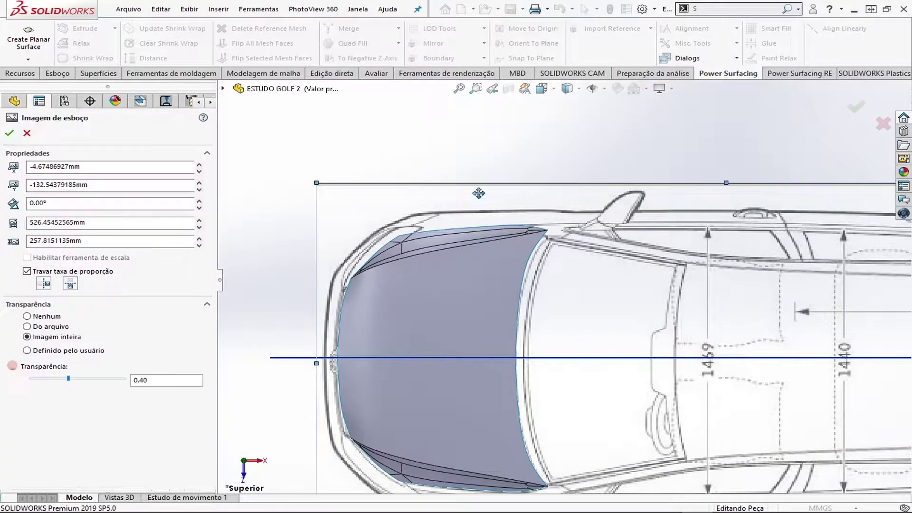
pyautogui.moveTo(316, 183); pyautogui.dragTo(312, 177)
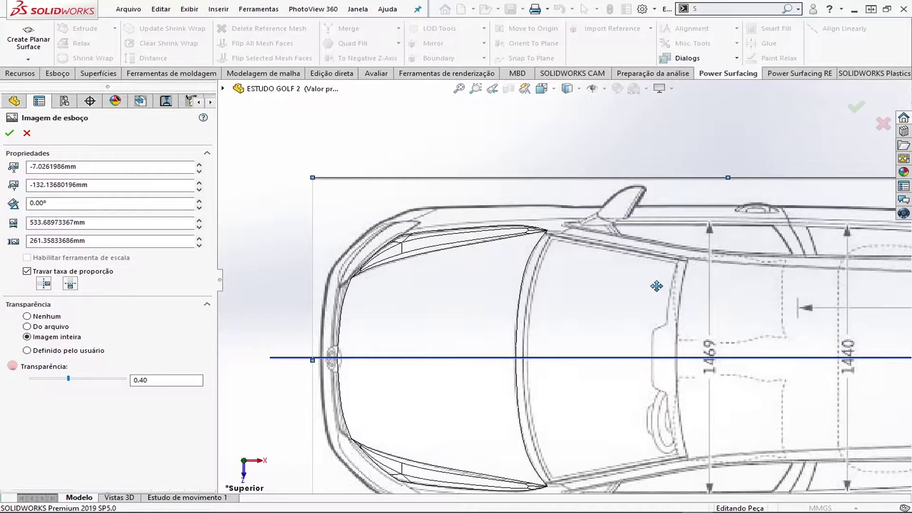
pyautogui.scroll(2, 656, 286)
pyautogui.click(10, 133)
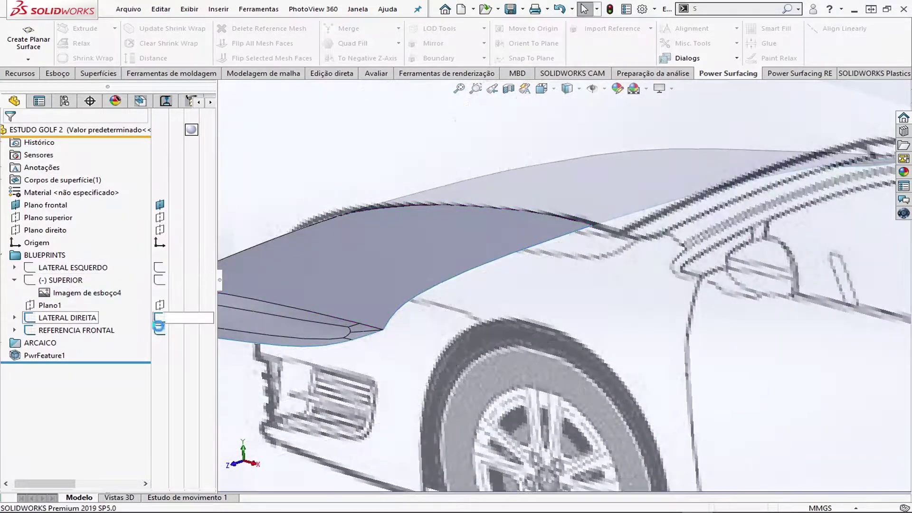
pyautogui.moveTo(672, 301)
pyautogui.mouseDown(button='middle')
pyautogui.moveTo(455, 228)
pyautogui.moveTo(501, 193)
pyautogui.mouseUp(button='middle')
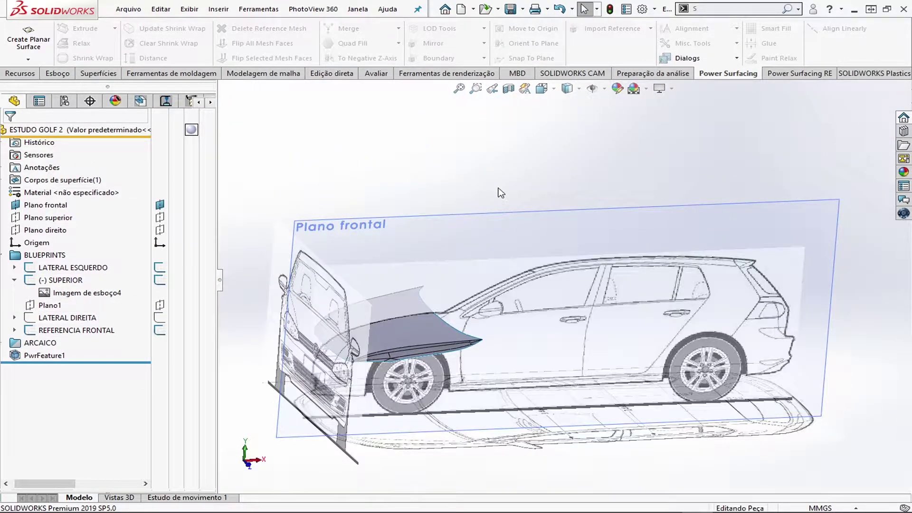
pyautogui.rightClick(433, 319)
# - Reopen PwrFeature1 and add a 70 × 100 mm planar mesh patch over the front grille area
pyautogui.click(40, 210)
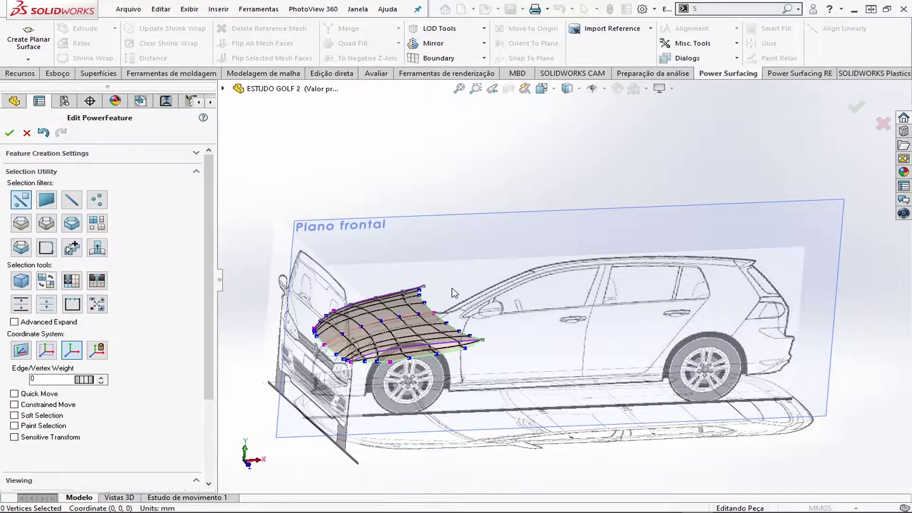
pyautogui.hotkey('ctrl', '3')
pyautogui.click(586, 276)
pyautogui.scroll(-10, 586, 276)
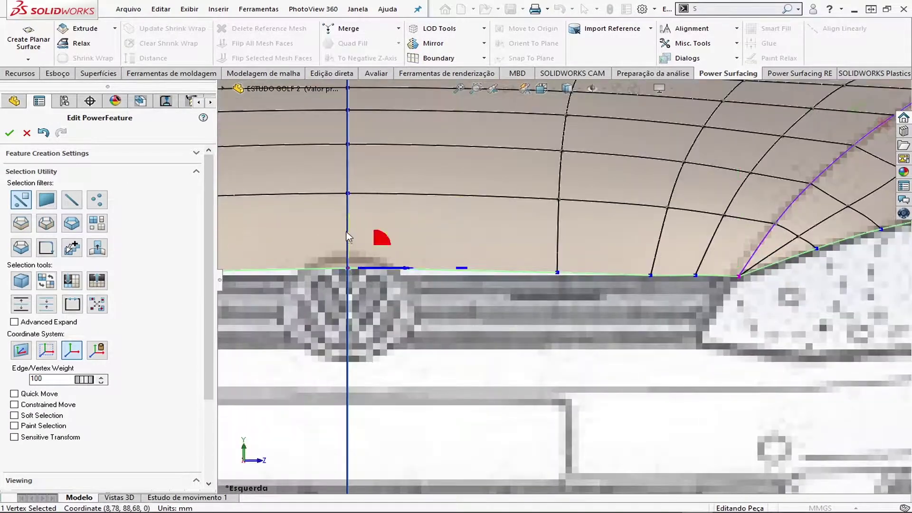
pyautogui.scroll(4, 522, 214)
pyautogui.click(196, 154)
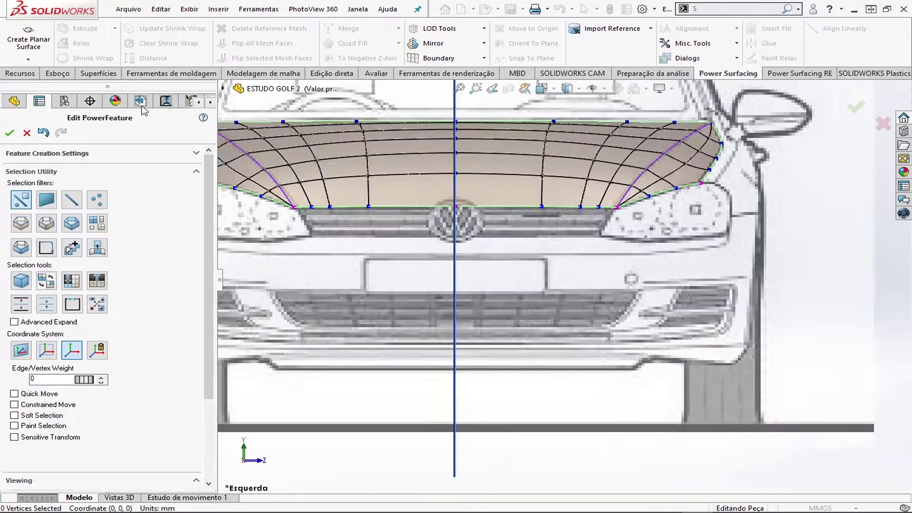
pyautogui.click(29, 43)
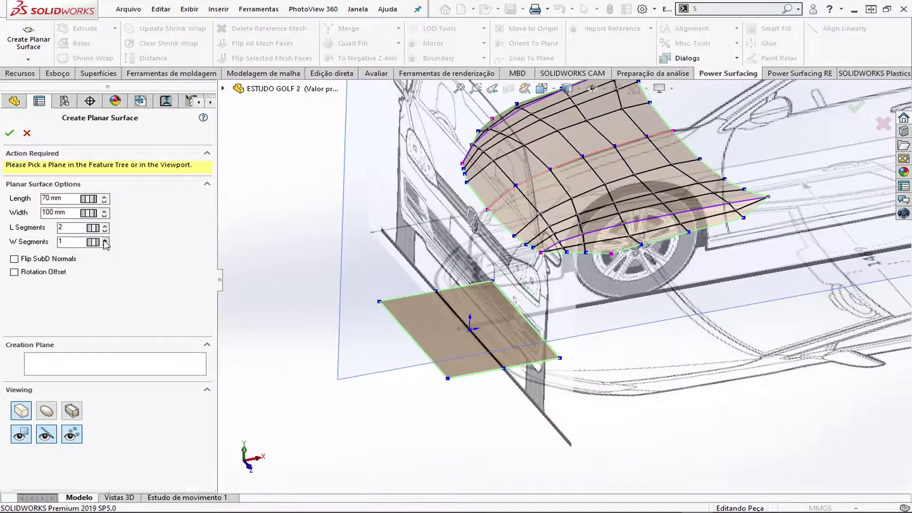
pyautogui.click(353, 303)
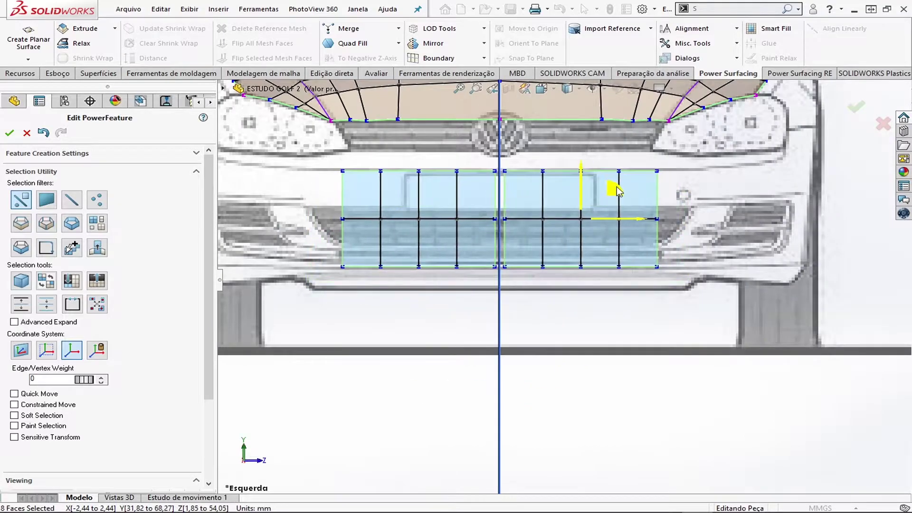
# - In Top view, move the patch's vertices to the bumper's front line
pyautogui.hotkey('ctrl', '5')
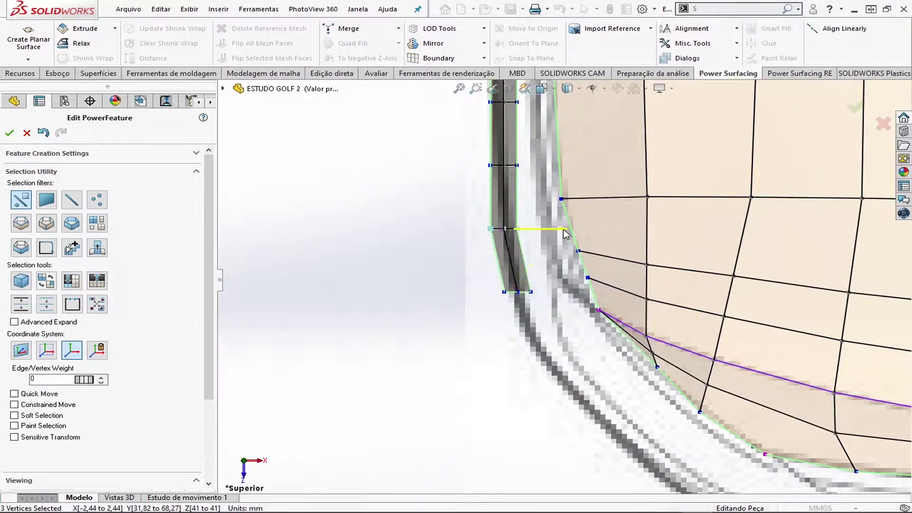
pyautogui.moveTo(564, 233)
pyautogui.mouseDown()
pyautogui.moveTo(522, 328)
pyautogui.moveTo(589, 328)
pyautogui.moveTo(537, 317)
pyautogui.moveTo(523, 336)
pyautogui.mouseUp()
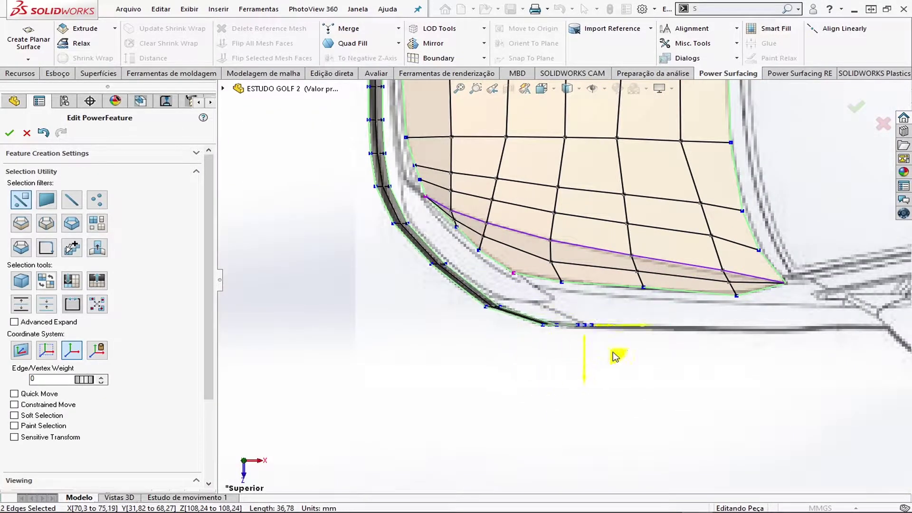
pyautogui.hotkey('ctrl', '1')
pyautogui.scroll(-5, 641, 300)
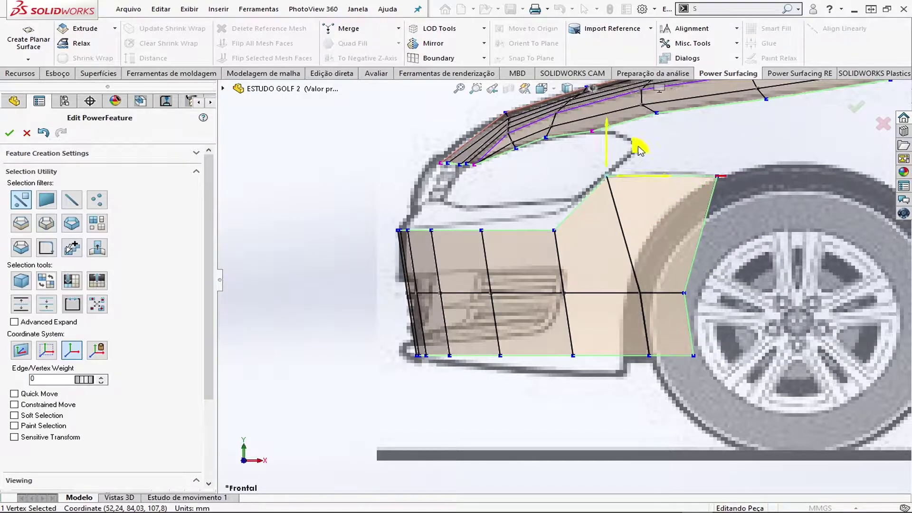
pyautogui.scroll(-3, 414, 226)
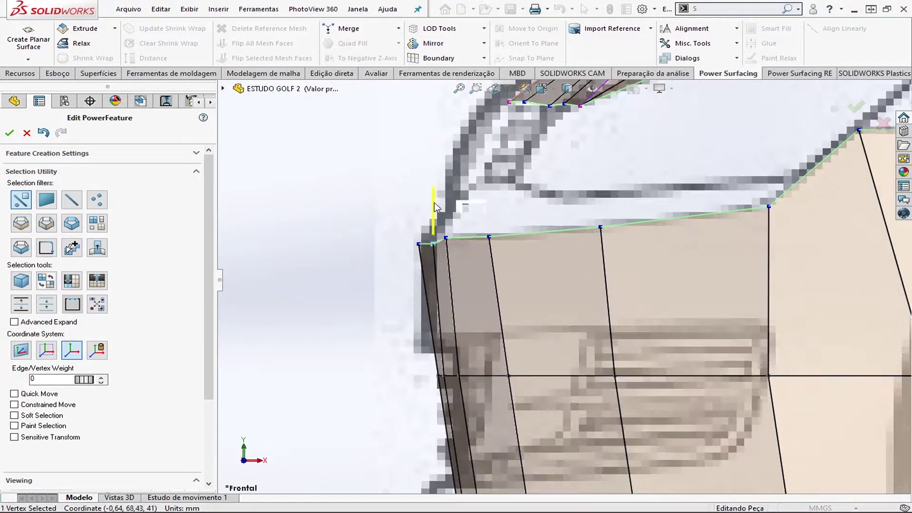
pyautogui.scroll(4, 415, 227)
# - In Front view, pull bottom-edge vertices to follow the bumper and wheel-arch outline
pyautogui.click(516, 342)
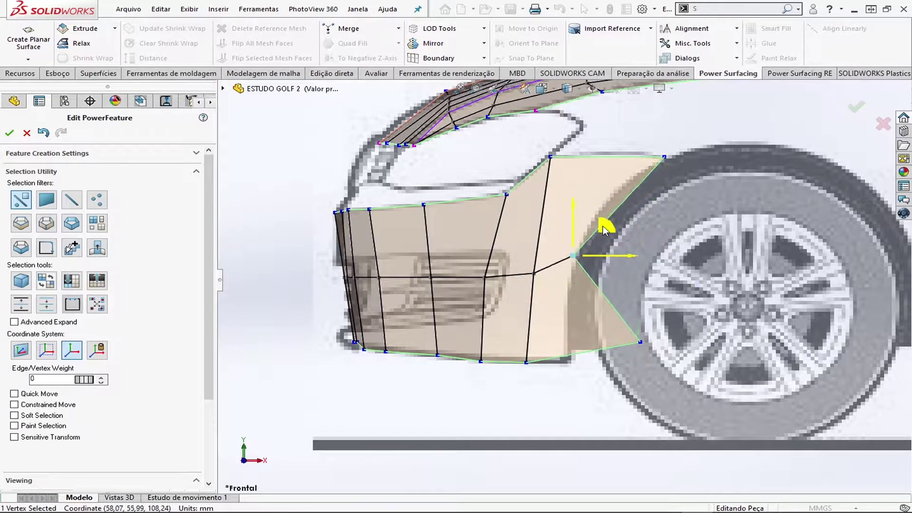
pyautogui.moveTo(685, 325); pyautogui.dragTo(614, 347)
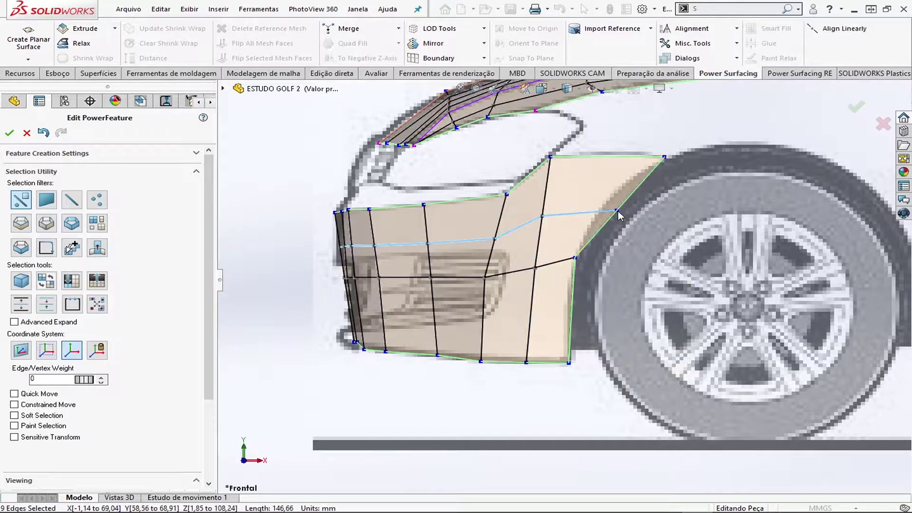
pyautogui.keyDown('ctrl'); pyautogui.moveTo(494, 291); pyautogui.dragTo(508, 309, button='middle'); pyautogui.keyUp('ctrl')
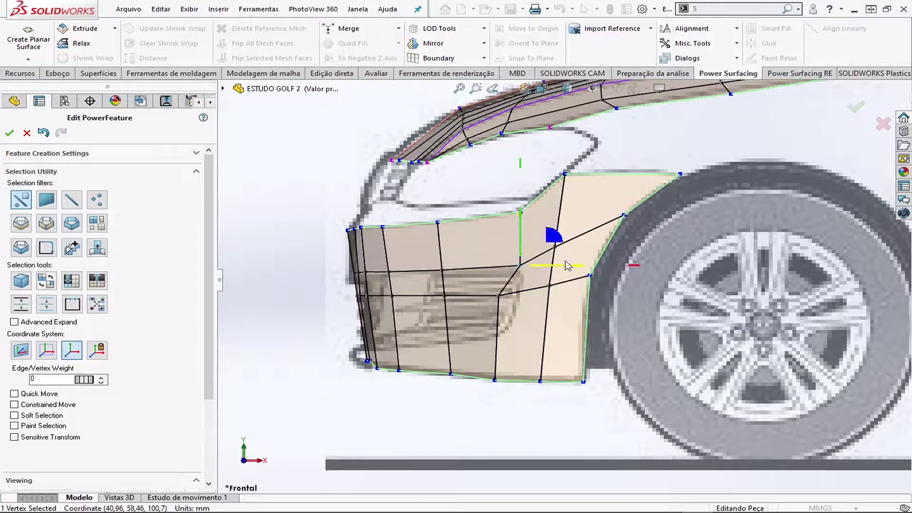
pyautogui.click(447, 335)
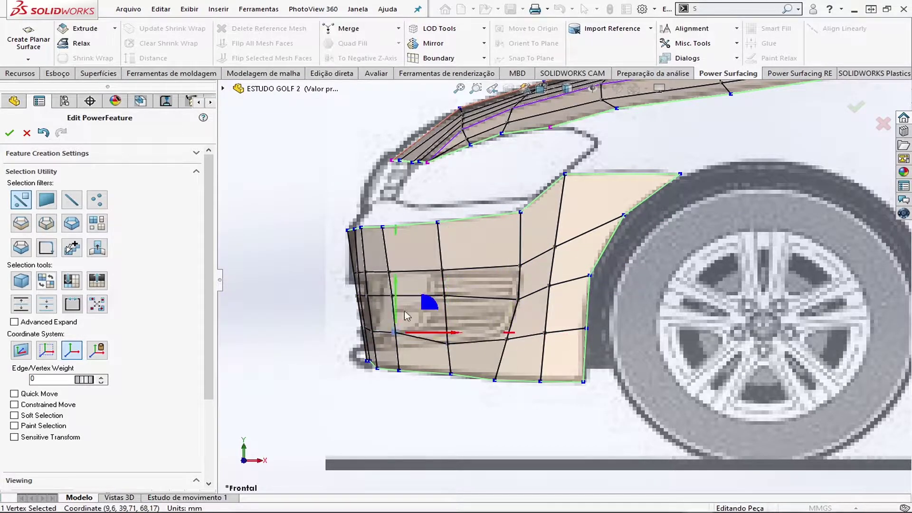
pyautogui.hotkey('ctrl', '3')
pyautogui.scroll(5, 706, 312)
# - Align the bumper's lower-edge, corner and middle-row vertices with the side-view blueprint
pyautogui.keyDown('ctrl'); pyautogui.moveTo(481, 279); pyautogui.dragTo(660, 331, button='middle'); pyautogui.keyUp('ctrl')
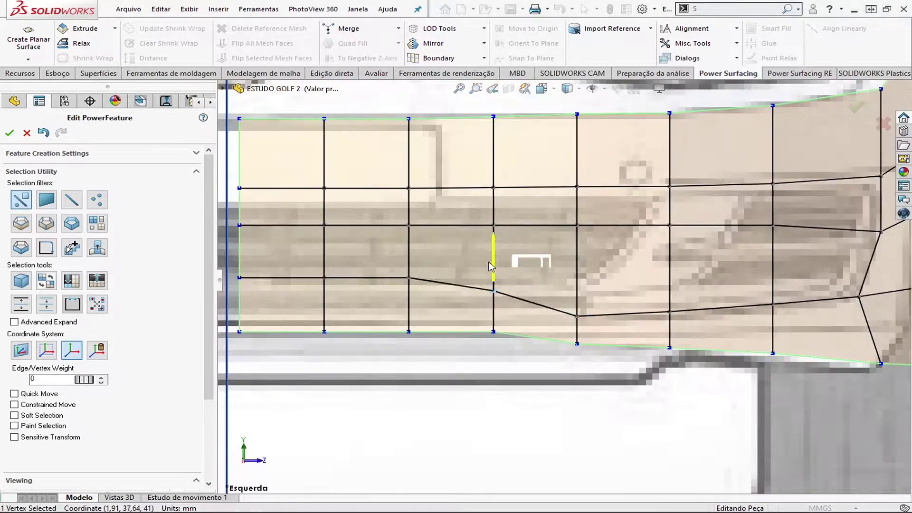
pyautogui.click(760, 324)
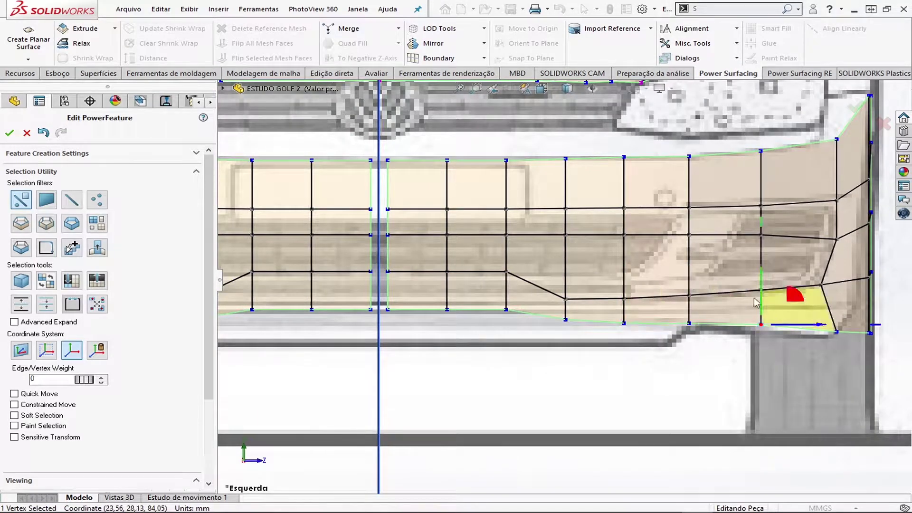
pyautogui.scroll(2, 838, 295)
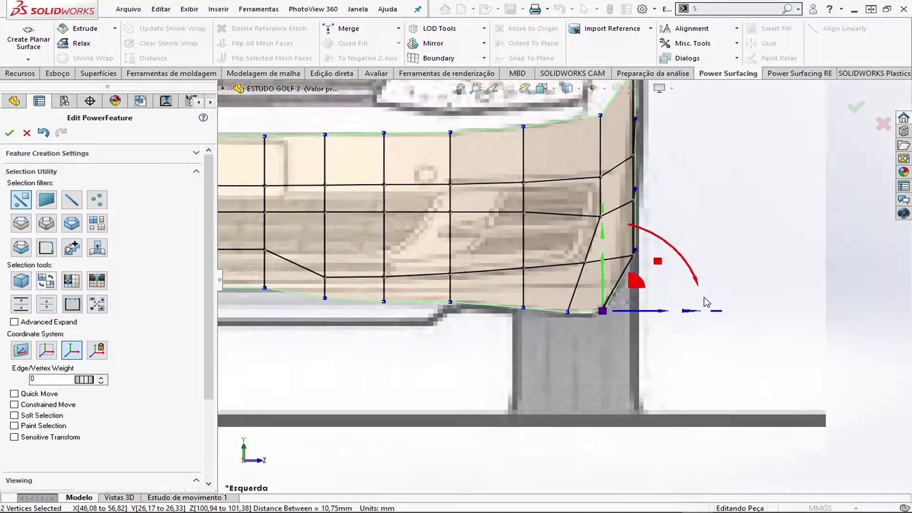
pyautogui.click(593, 245)
pyautogui.scroll(-3, 625, 221)
pyautogui.scroll(3, 449, 256)
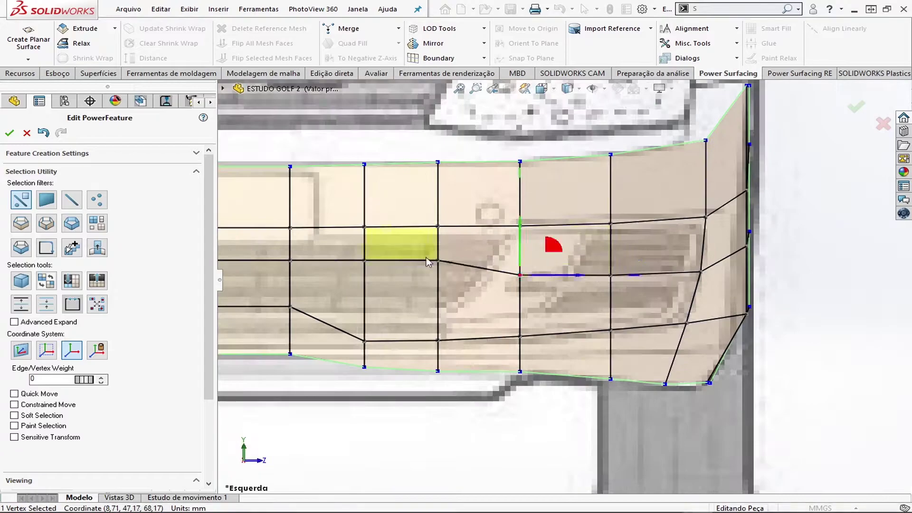
pyautogui.click(445, 264)
pyautogui.scroll(-3, 448, 245)
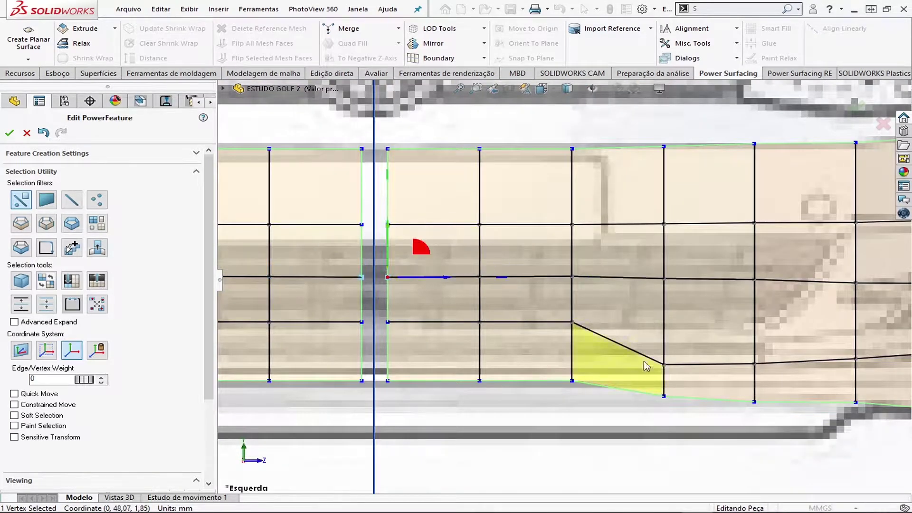
pyautogui.click(568, 304)
pyautogui.scroll(-3, 593, 308)
pyautogui.click(427, 313)
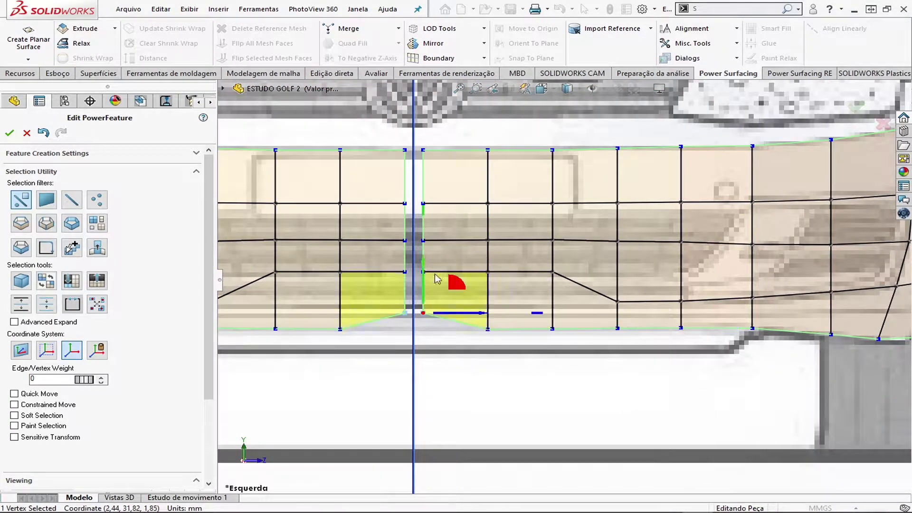
pyautogui.scroll(3, 475, 294)
pyautogui.hotkey('ctrl', 'z')
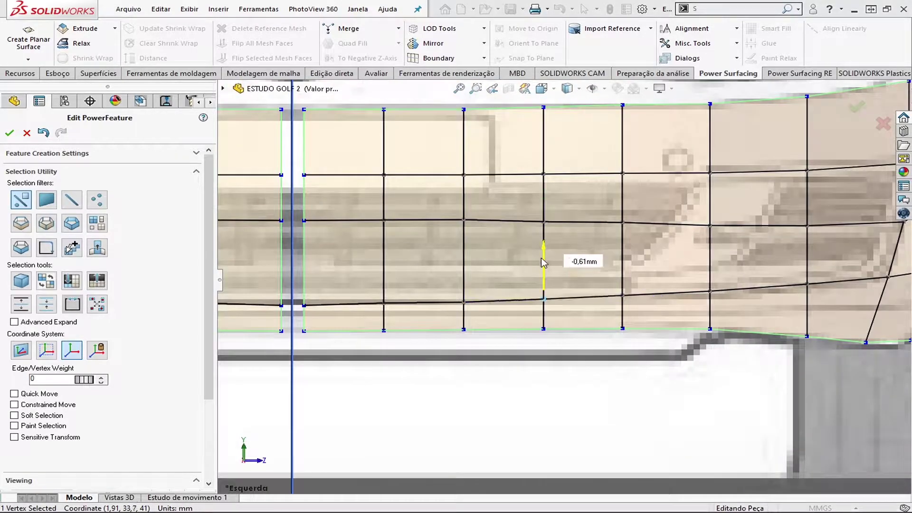
# - Adjust the outer-end and bottom-edge bumper vertices to the blueprint's lower outline
pyautogui.click(796, 292)
pyautogui.scroll(-2, 807, 265)
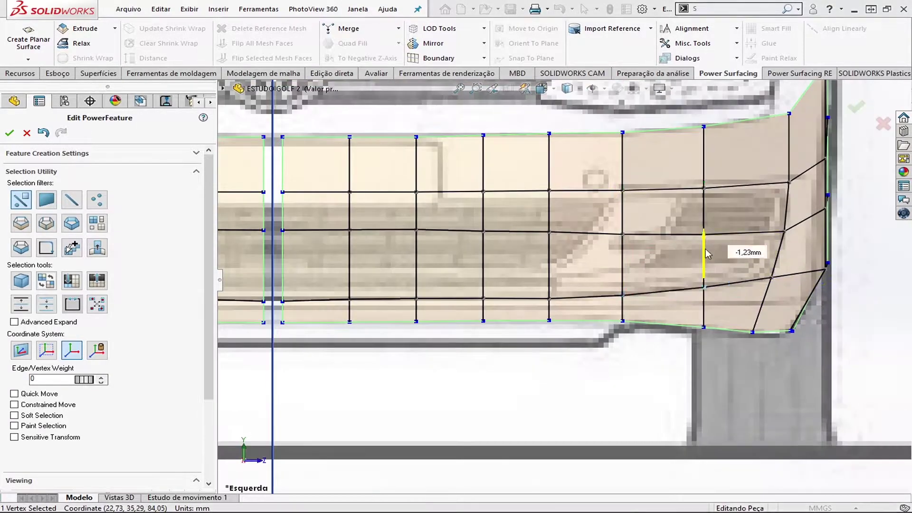
pyautogui.scroll(-1, 556, 313)
pyautogui.click(560, 310)
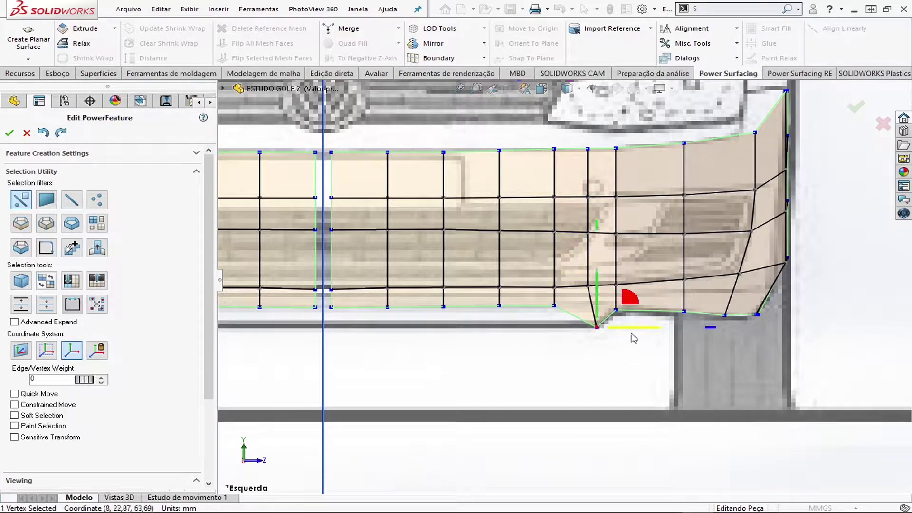
pyautogui.scroll(-2, 546, 294)
pyautogui.click(564, 315)
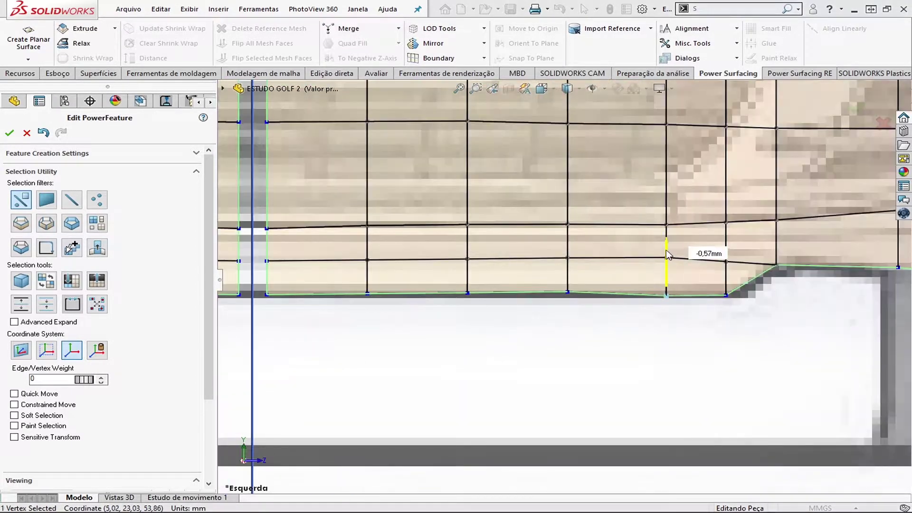
pyautogui.scroll(2, 301, 195)
pyautogui.scroll(2, 631, 237)
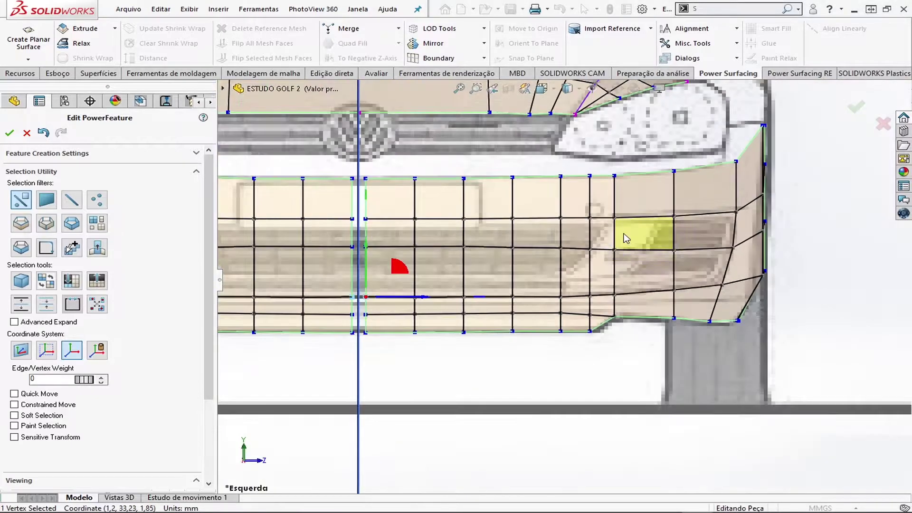
pyautogui.hotkey('ctrl', '5')
pyautogui.scroll(-3, 576, 348)
# - Pull the diagonal bumper side edge outward about 3.51 mm to the top-view outline
pyautogui.scroll(-1, 527, 349)
pyautogui.click(489, 285)
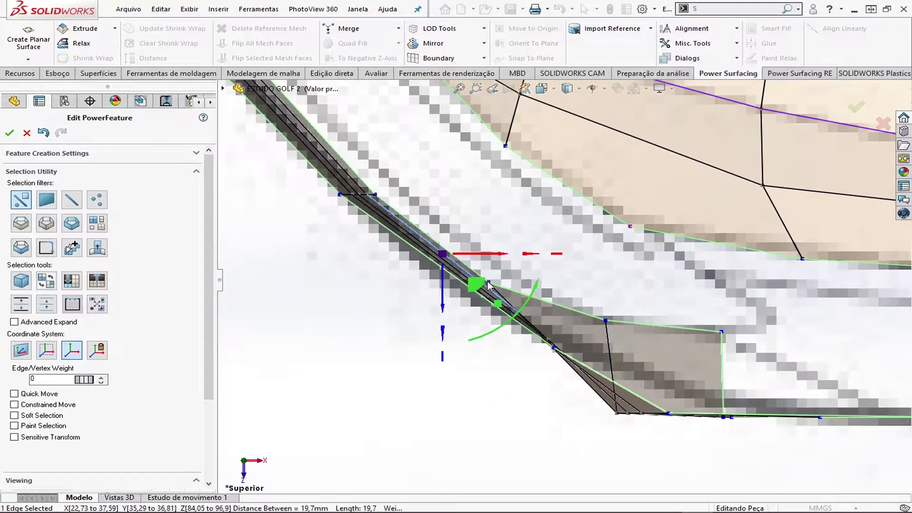
pyautogui.scroll(2, 527, 293)
pyautogui.moveTo(532, 273)
pyautogui.mouseDown()
pyautogui.moveTo(576, 224)
pyautogui.moveTo(561, 227)
pyautogui.mouseUp()
pyautogui.moveTo(562, 227); pyautogui.dragTo(562, 274, button='middle')
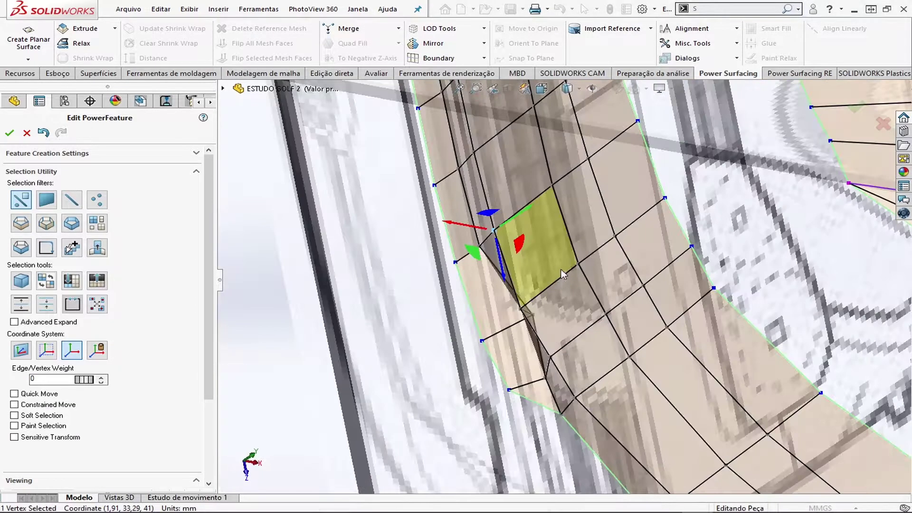
pyautogui.scroll(3, 677, 202)
pyautogui.scroll(-3, 546, 256)
# - Pull a bumper side-band vertex inward onto the top-view blueprint curve
pyautogui.click(448, 260)
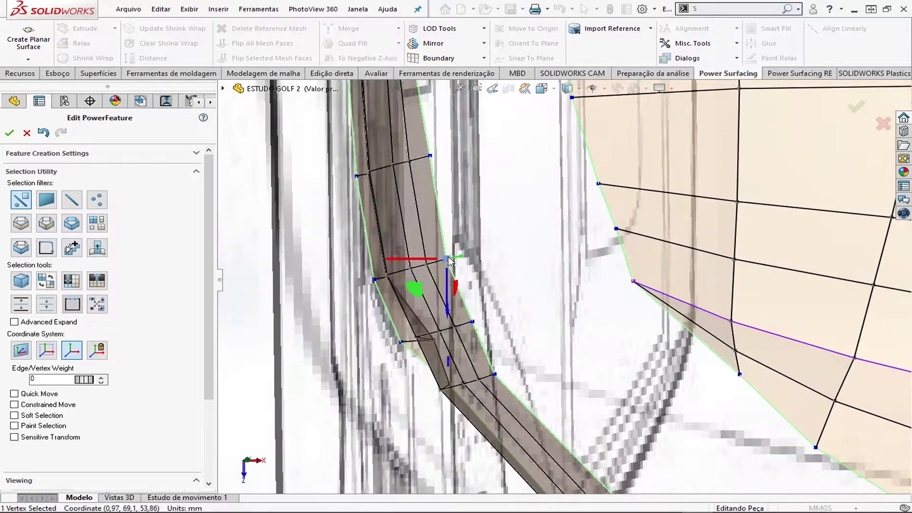
pyautogui.scroll(2, 484, 409)
pyautogui.moveTo(484, 409); pyautogui.dragTo(596, 327, button='middle')
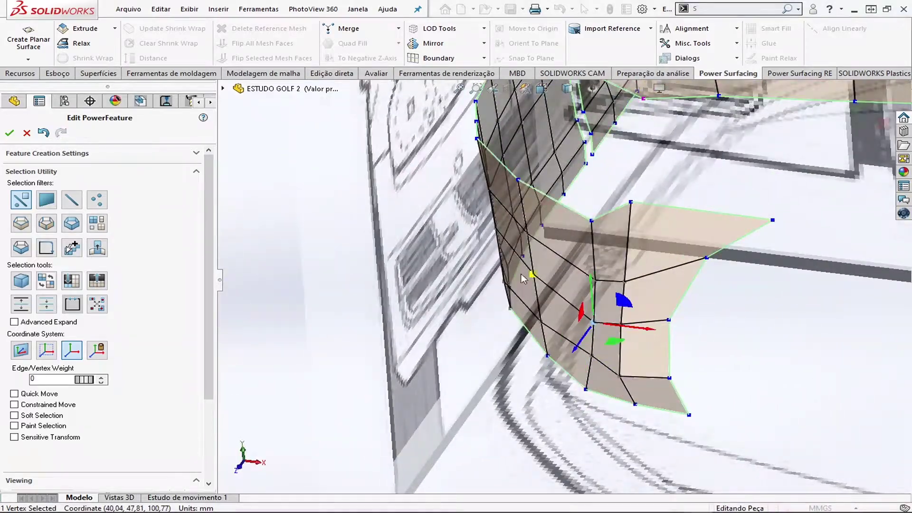
pyautogui.hotkey('ctrl', '5')
pyautogui.scroll(-3, 497, 289)
pyautogui.moveTo(497, 290); pyautogui.dragTo(504, 341)
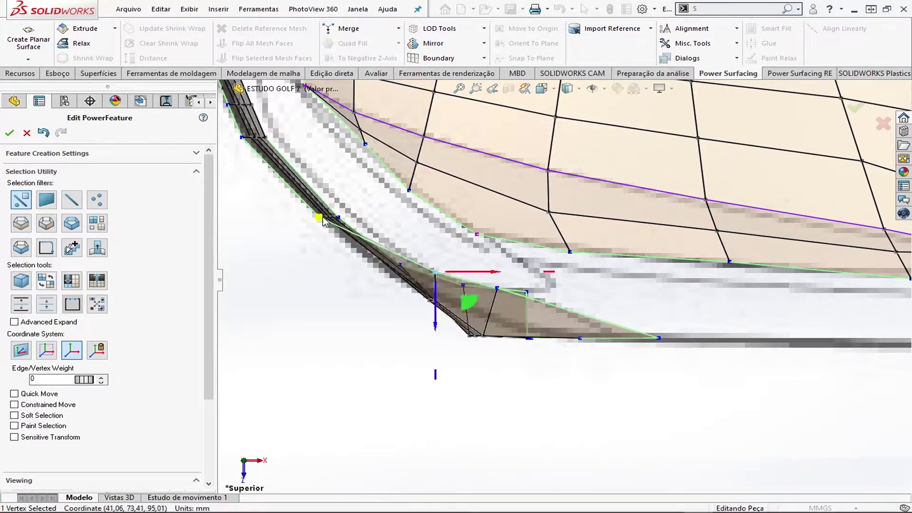
# - Inspect the reshaped bumper wraparound from above and below
pyautogui.scroll(3, 475, 247)
pyautogui.scroll(4, 546, 285)
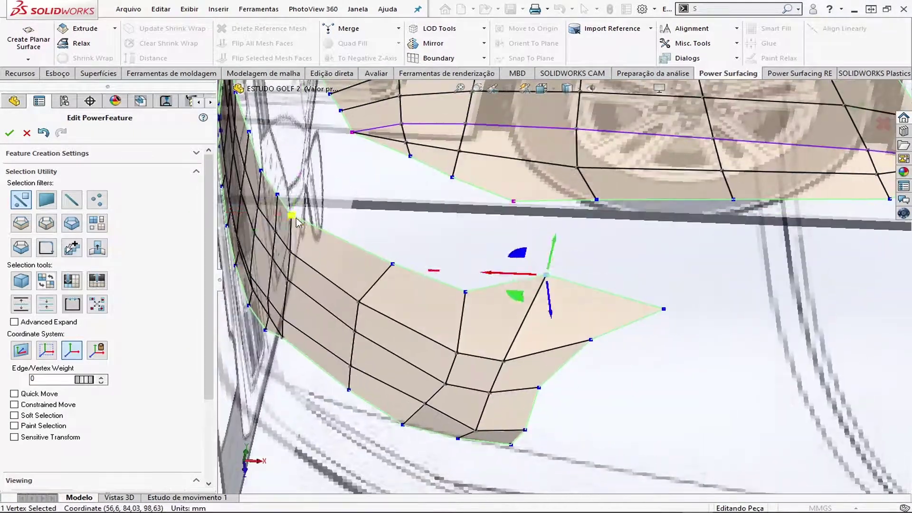
pyautogui.scroll(4, 595, 311)
pyautogui.scroll(-6, 527, 247)
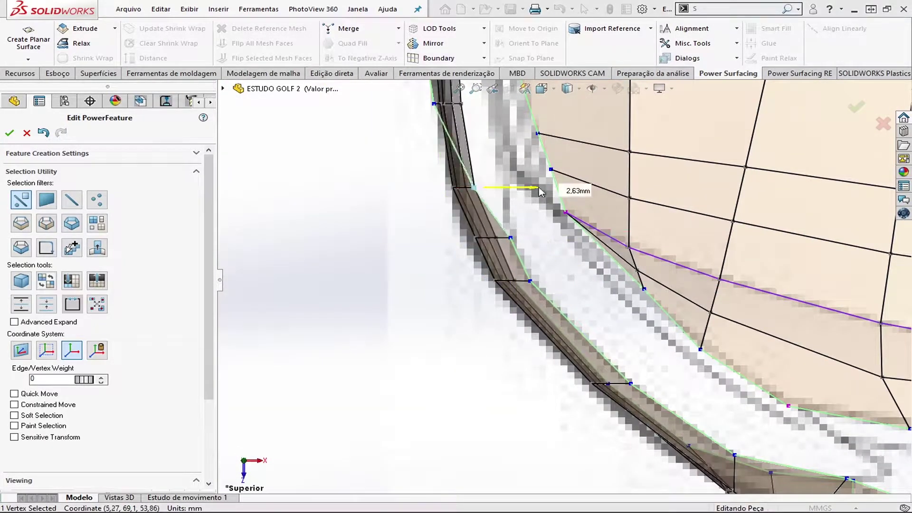
pyautogui.scroll(4, 546, 213)
pyautogui.scroll(-4, 584, 211)
pyautogui.scroll(-2, 554, 323)
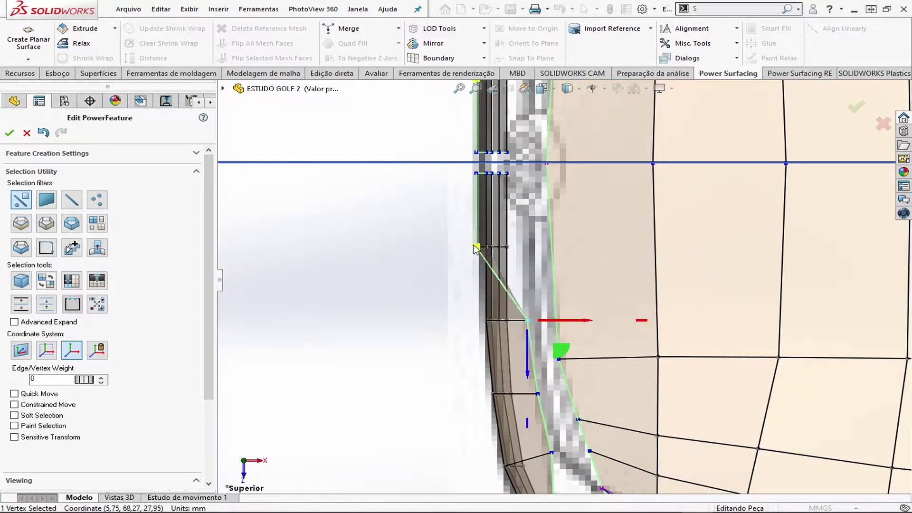
pyautogui.scroll(5, 579, 180)
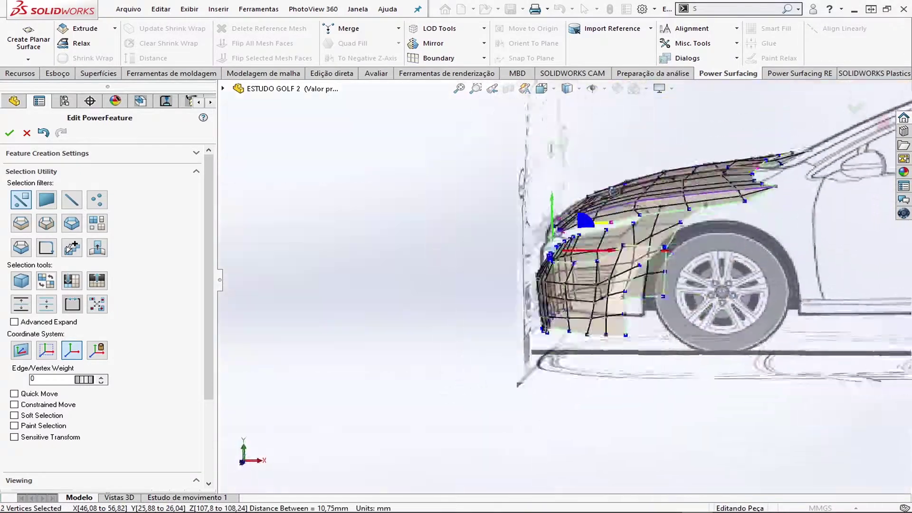
pyautogui.moveTo(580, 180); pyautogui.dragTo(617, 237, button='middle')
pyautogui.scroll(-5, 649, 267)
pyautogui.scroll(5, 568, 285)
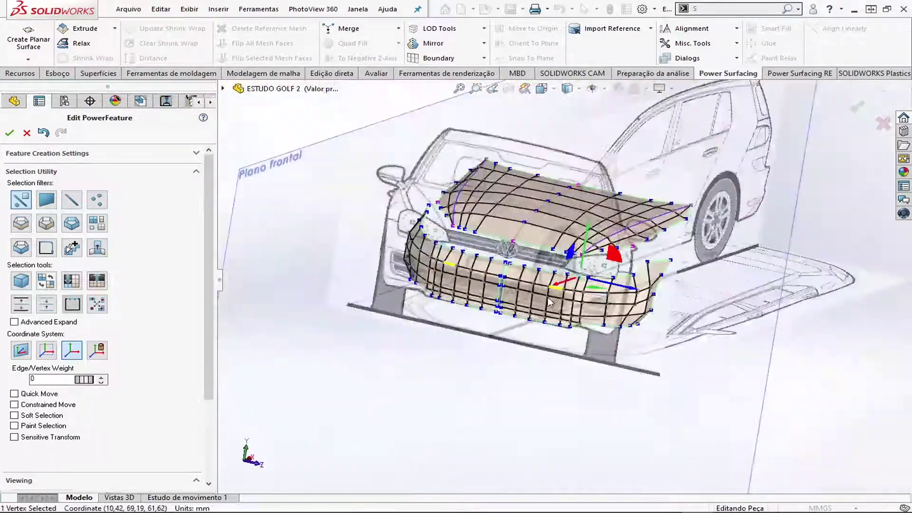
pyautogui.scroll(-5, 567, 285)
pyautogui.scroll(4, 568, 285)
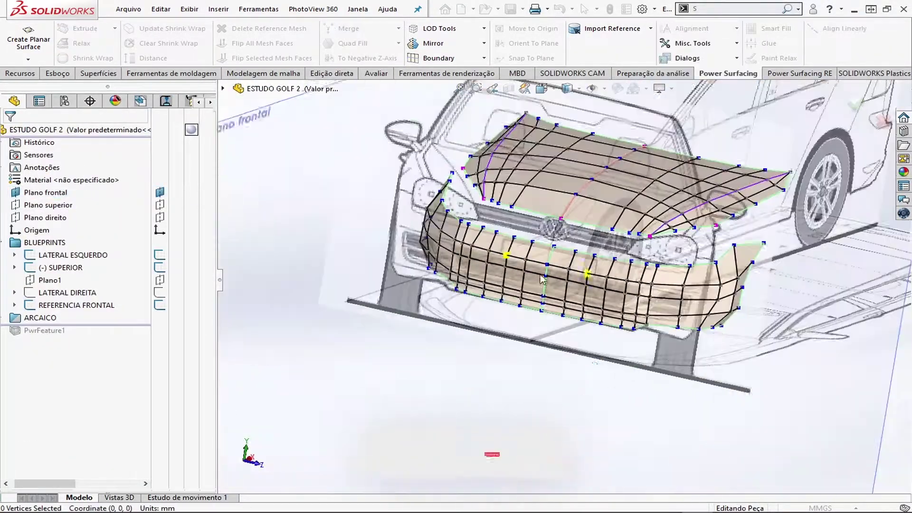
# - Select bumper top vertices and check their alignment from top, bottom, front and side views
pyautogui.scroll(-5, 608, 267)
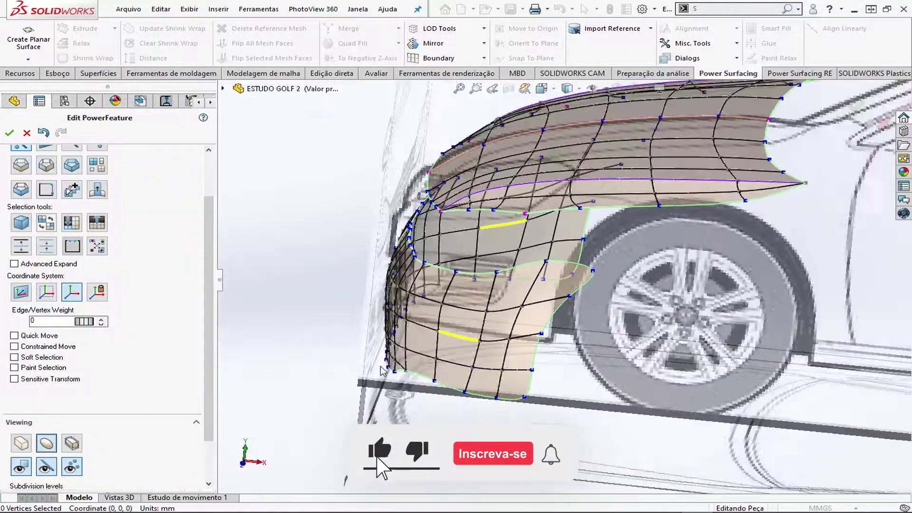
pyautogui.scroll(-5, 608, 268)
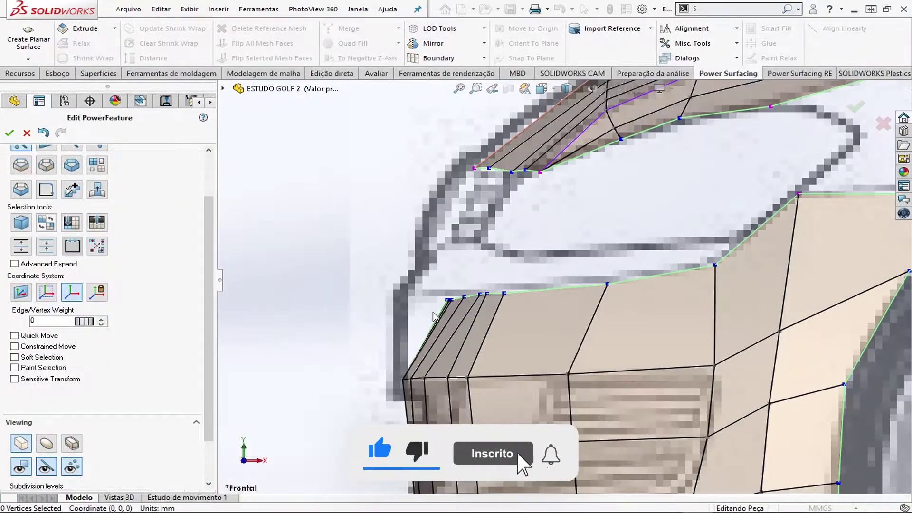
pyautogui.hotkey('ctrl', '5')
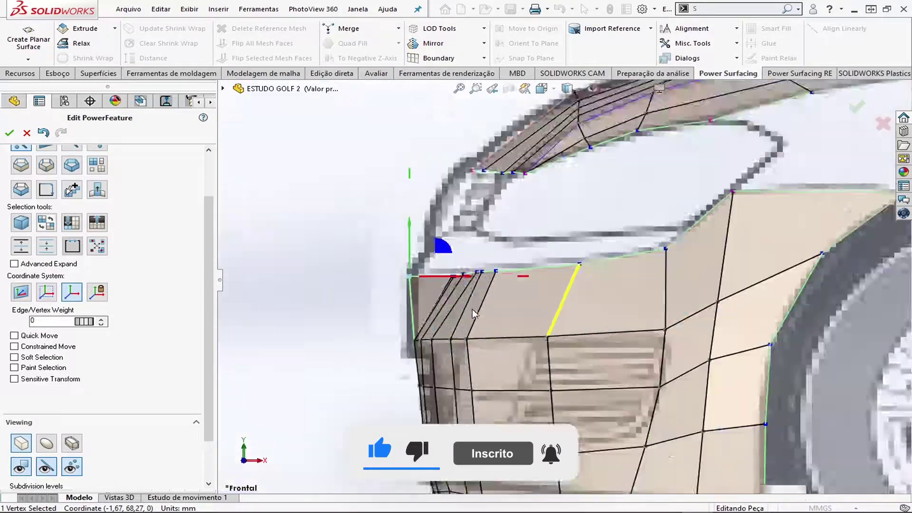
pyautogui.keyDown('ctrl'); pyautogui.click(551, 291); pyautogui.keyUp('ctrl')
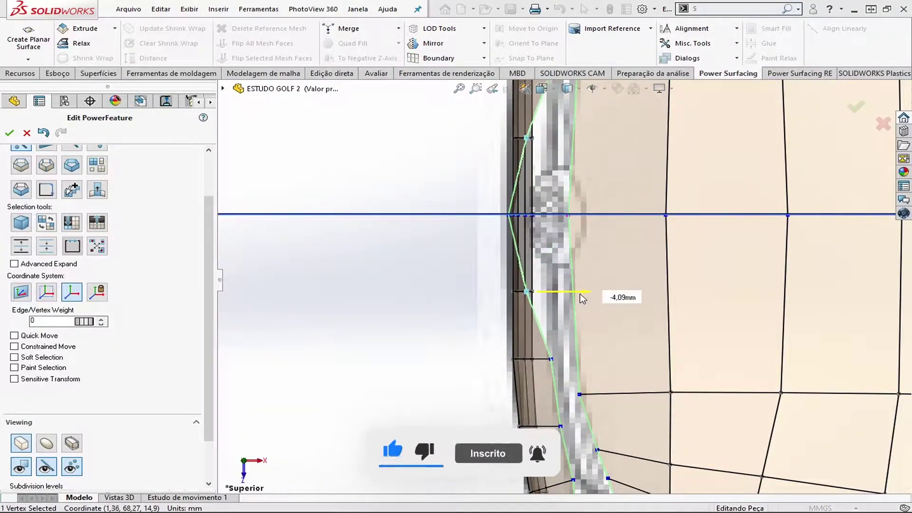
pyautogui.hotkey('ctrl', '6')
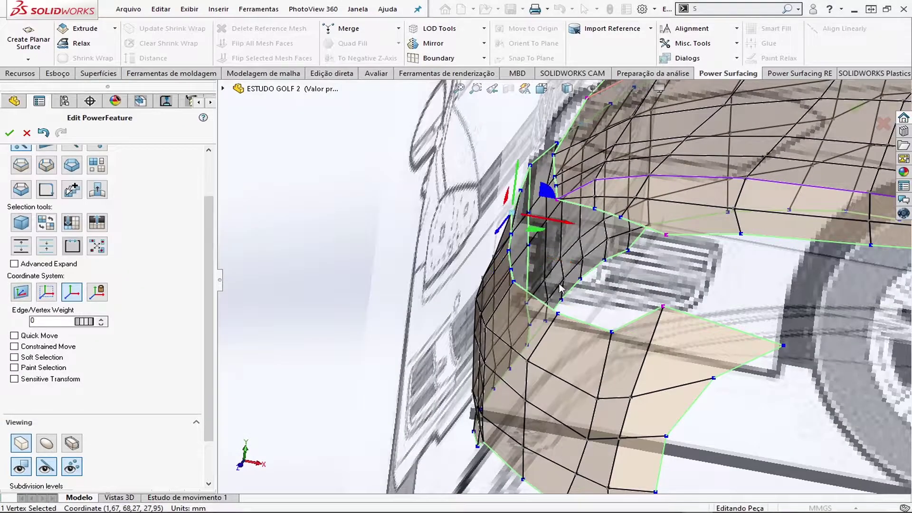
pyautogui.hotkey('ctrl', '1')
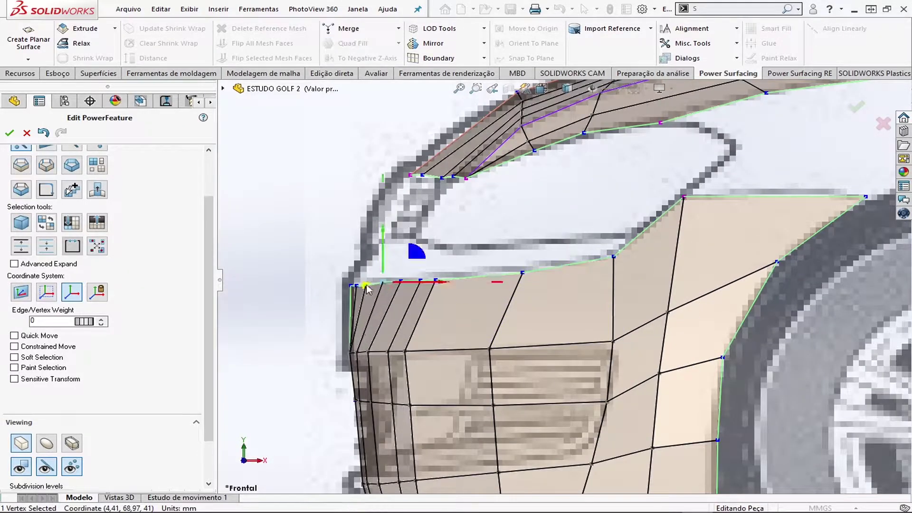
pyautogui.hotkey('ctrl', '3')
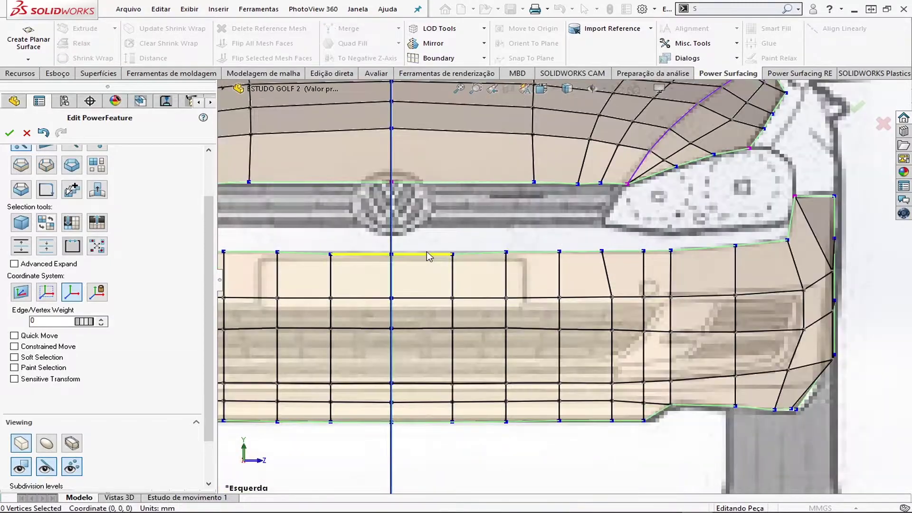
# - Select the bumper's top edge loop, then frame the headlight end in side view
pyautogui.scroll(2, 469, 250)
pyautogui.doubleClick(469, 252)
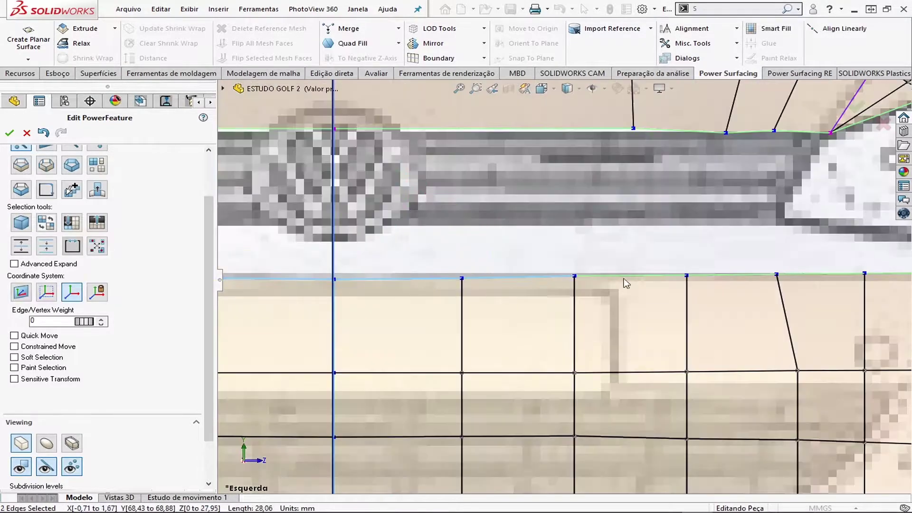
pyautogui.scroll(-1, 609, 282)
pyautogui.hotkey('ctrl', '1')
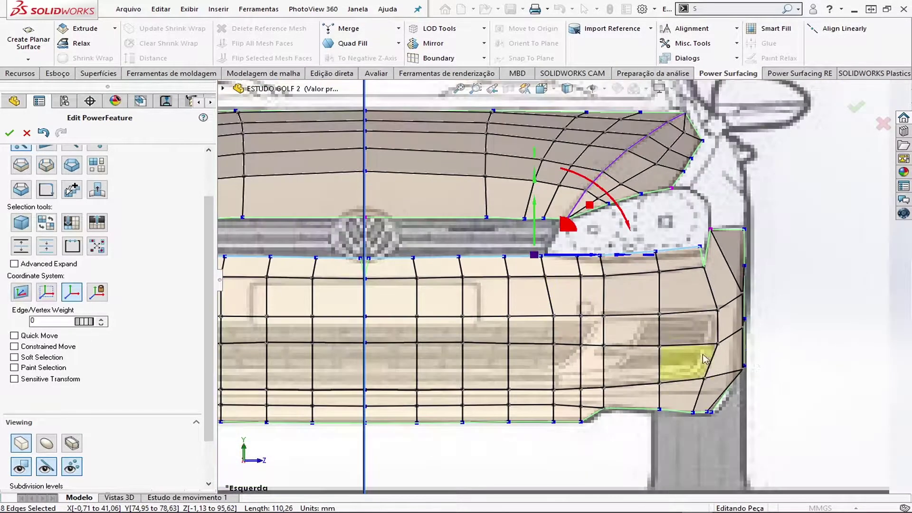
pyautogui.press('Escape')
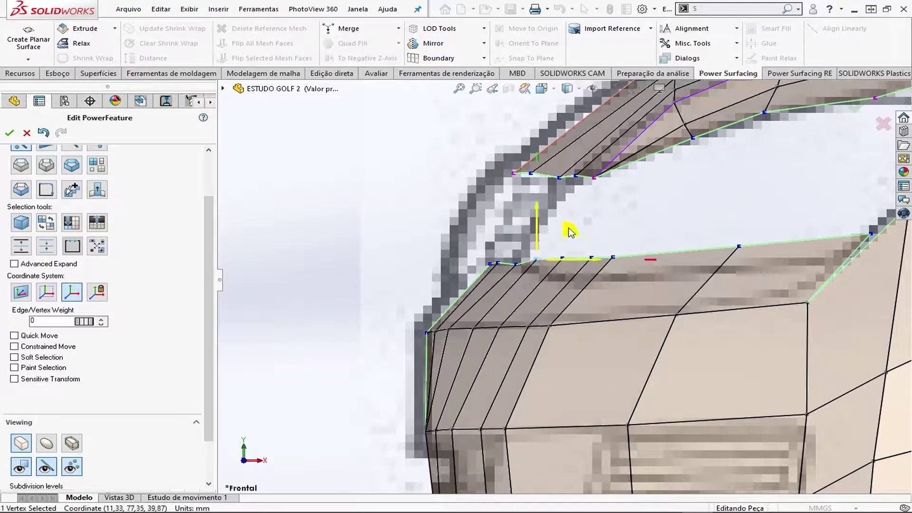
pyautogui.keyDown('ctrl'); pyautogui.moveTo(736, 259); pyautogui.dragTo(673, 256, button='middle'); pyautogui.keyUp('ctrl')
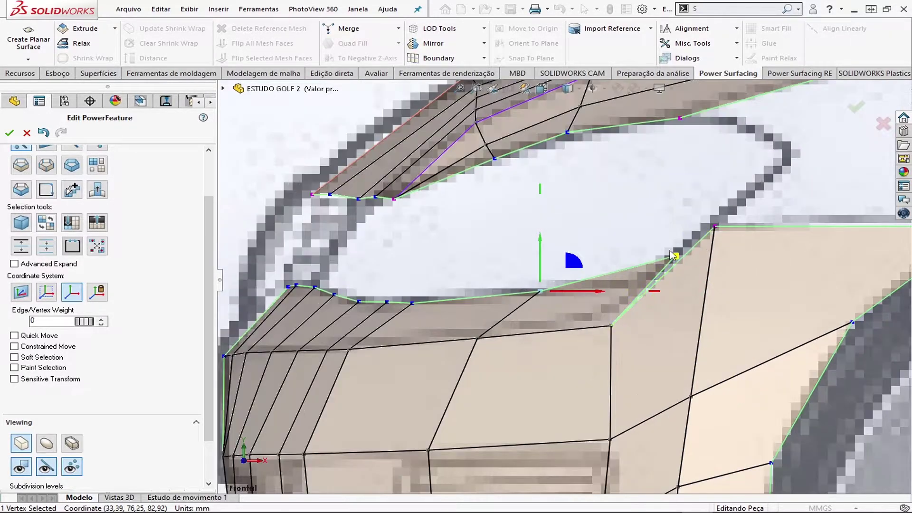
pyautogui.hotkey('ctrl', '3')
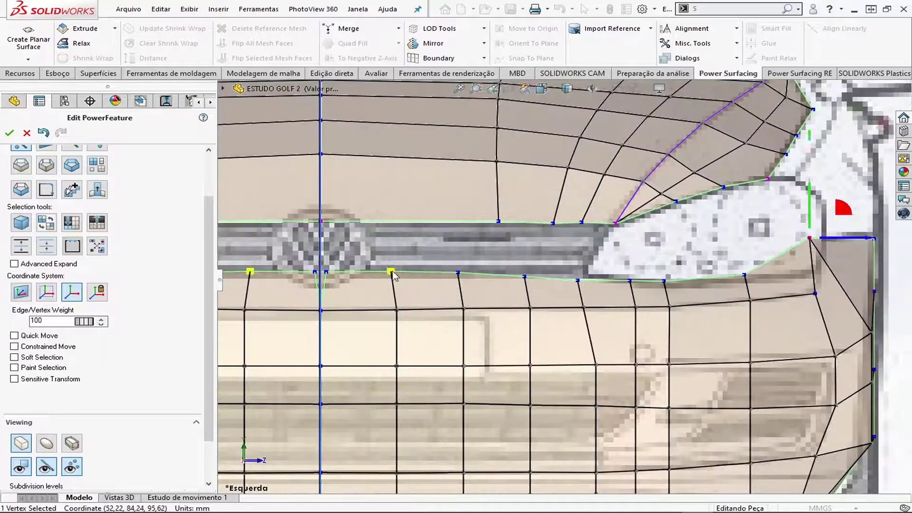
pyautogui.scroll(-2, 632, 262)
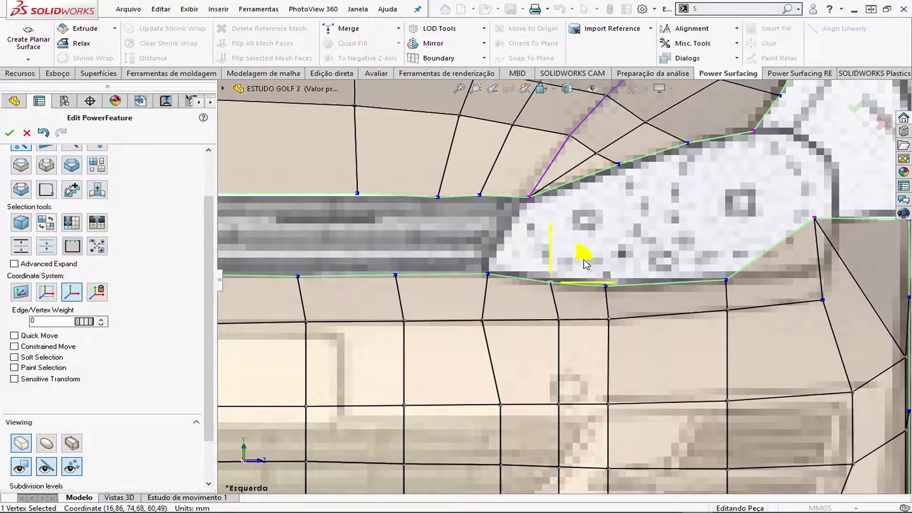
pyautogui.keyDown('ctrl'); pyautogui.moveTo(585, 264); pyautogui.dragTo(398, 273, button='middle'); pyautogui.keyUp('ctrl')
# - Insert a new edge loop across the bumper just below the headlight
pyautogui.press('i')
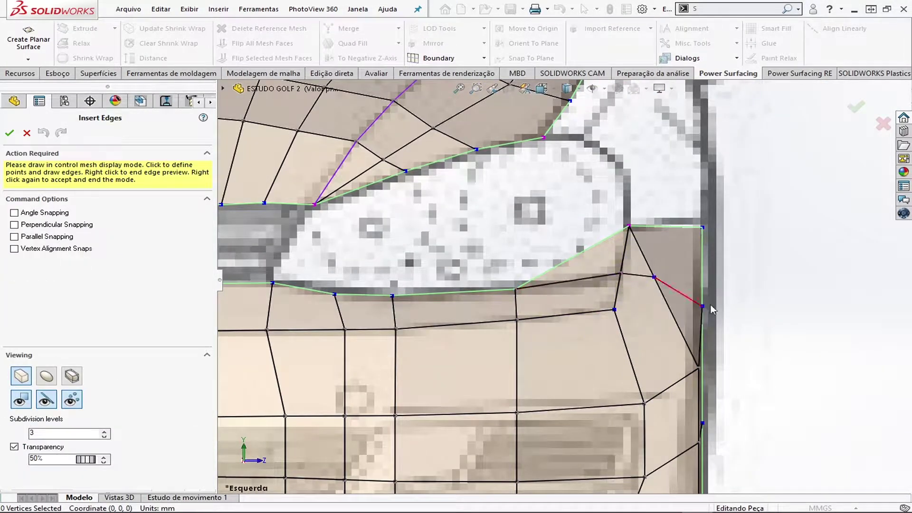
pyautogui.rightClick(711, 309)
pyautogui.rightClick(711, 309)
pyautogui.scroll(3, 638, 255)
pyautogui.scroll(-3, 639, 255)
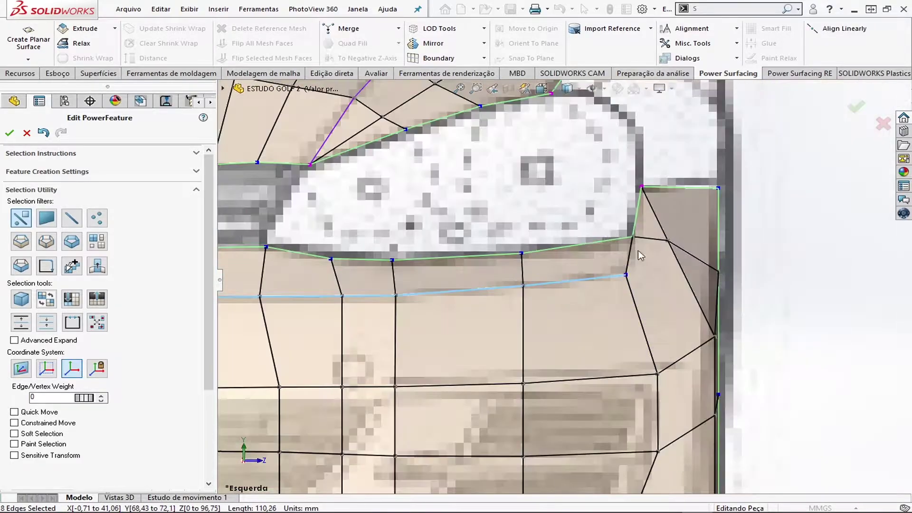
pyautogui.scroll(3, 638, 255)
pyautogui.scroll(-3, 401, 244)
pyautogui.scroll(2, 402, 245)
pyautogui.scroll(-5, 399, 274)
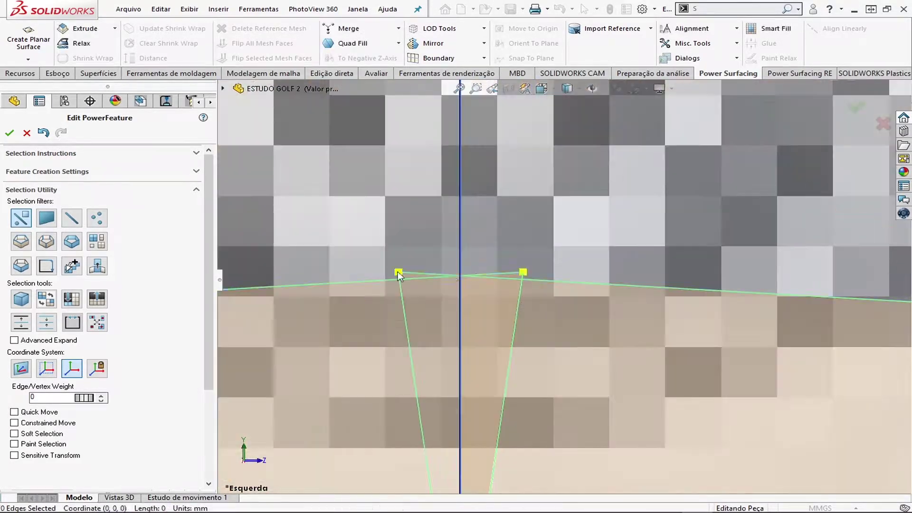
pyautogui.scroll(5, 399, 275)
# - Orbit around the front and select bumper edges to check the new loop
pyautogui.moveTo(398, 274); pyautogui.dragTo(522, 332, button='middle')
pyautogui.scroll(-5, 567, 350)
pyautogui.click(568, 351)
pyautogui.scroll(5, 529, 351)
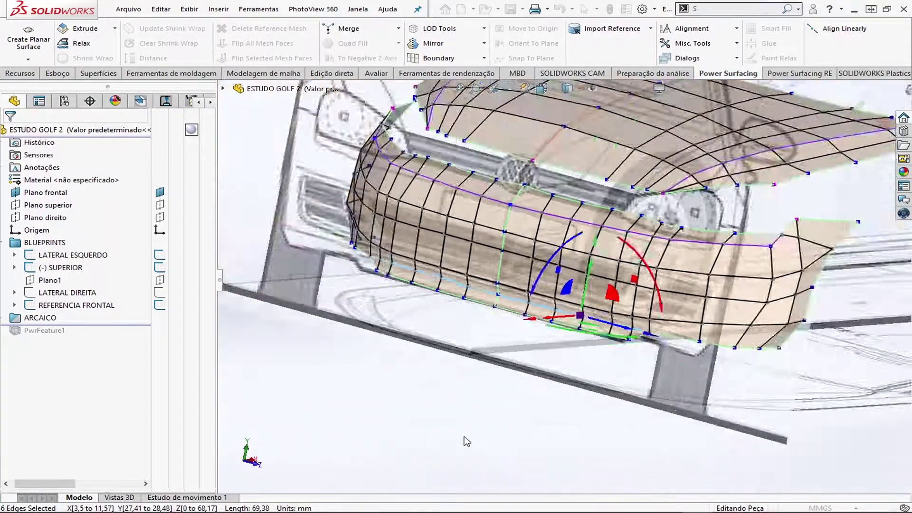
pyautogui.moveTo(464, 439); pyautogui.dragTo(433, 247, button='middle')
pyautogui.scroll(-5, 437, 244)
pyautogui.scroll(5, 437, 244)
pyautogui.scroll(-5, 433, 247)
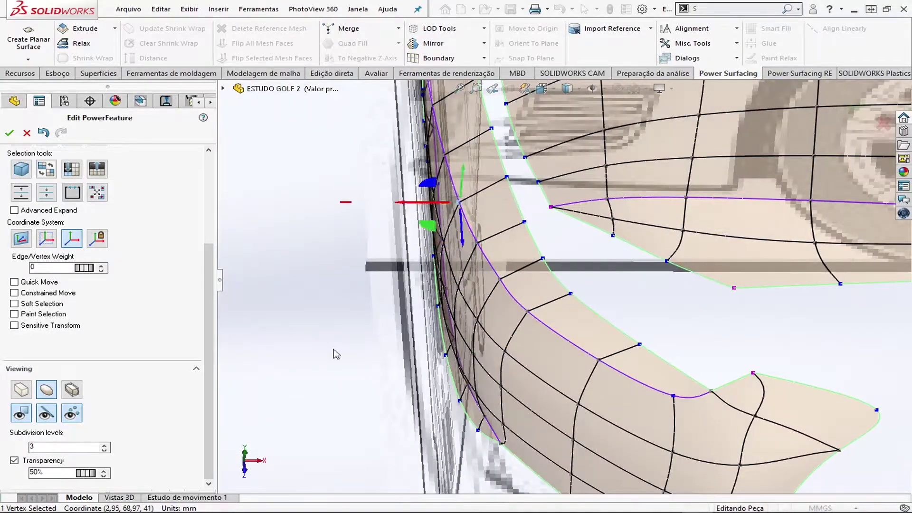
# - Select a fender vertex and the lower fender corner vertex for reshaping
pyautogui.scroll(5, 336, 354)
pyautogui.scroll(-5, 517, 288)
pyautogui.rightClick(516, 285)
pyautogui.scroll(5, 568, 400)
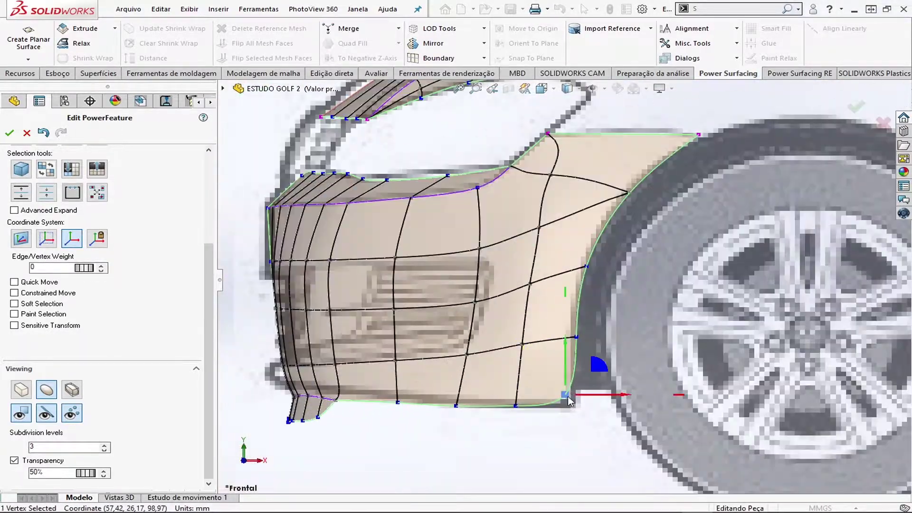
pyautogui.scroll(-2, 475, 304)
pyautogui.scroll(-3, 522, 228)
pyautogui.click(537, 197)
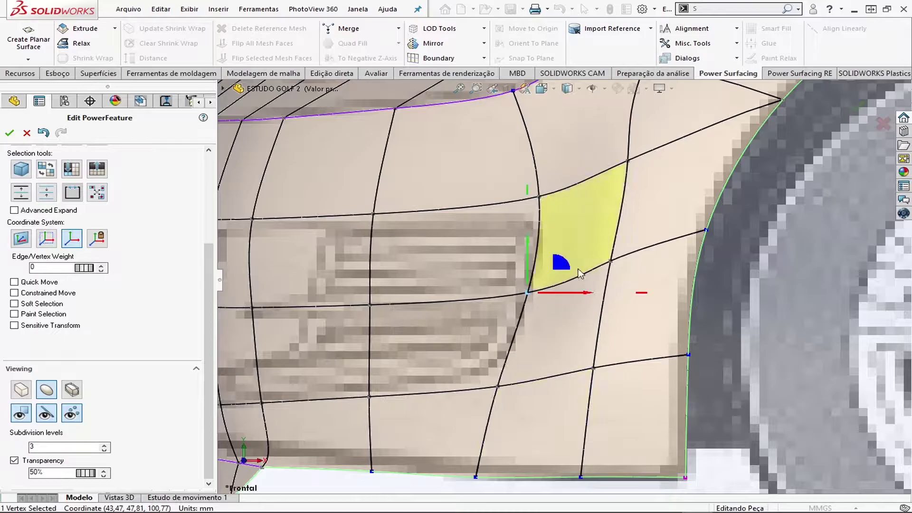
pyautogui.scroll(3, 560, 395)
pyautogui.scroll(-3, 523, 285)
pyautogui.scroll(-2, 523, 295)
pyautogui.click(497, 296)
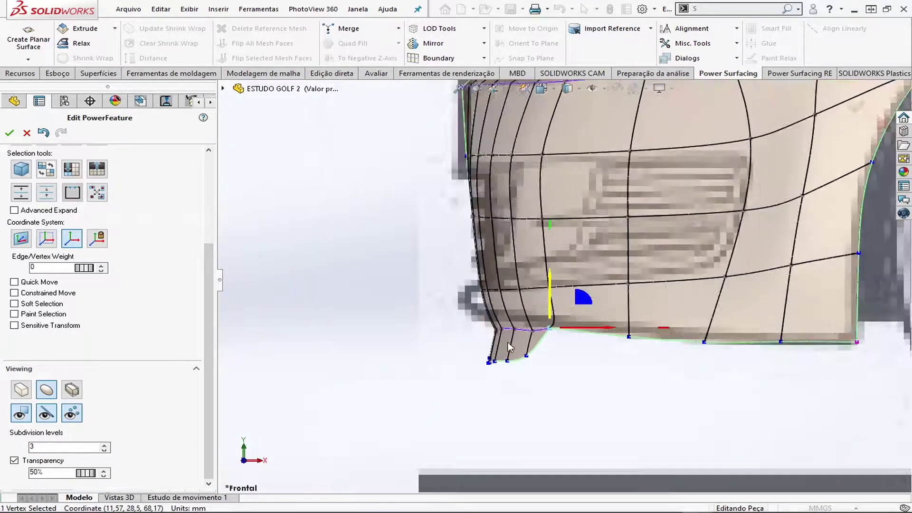
pyautogui.scroll(5, 545, 299)
# - Select vertices and the edge ring across the bumper's lower band
pyautogui.moveTo(532, 309); pyautogui.dragTo(500, 324, button='middle')
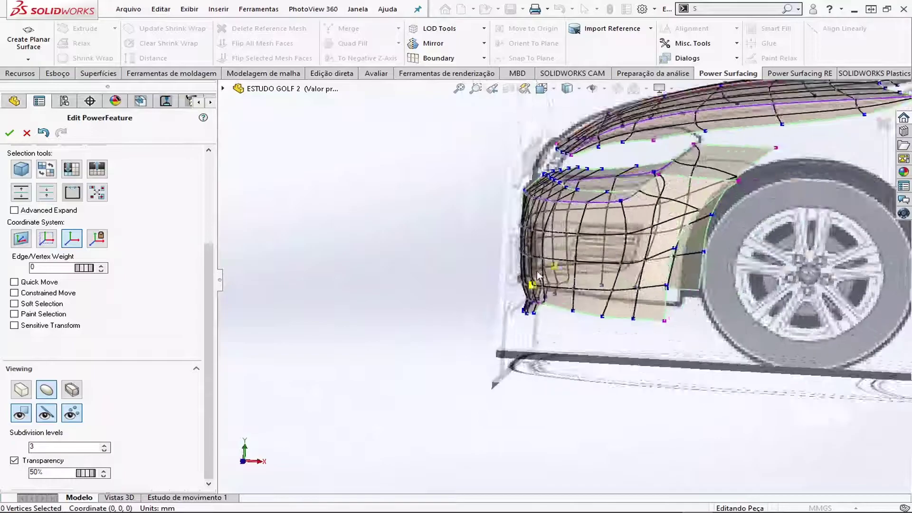
pyautogui.scroll(-5, 532, 304)
pyautogui.click(570, 293)
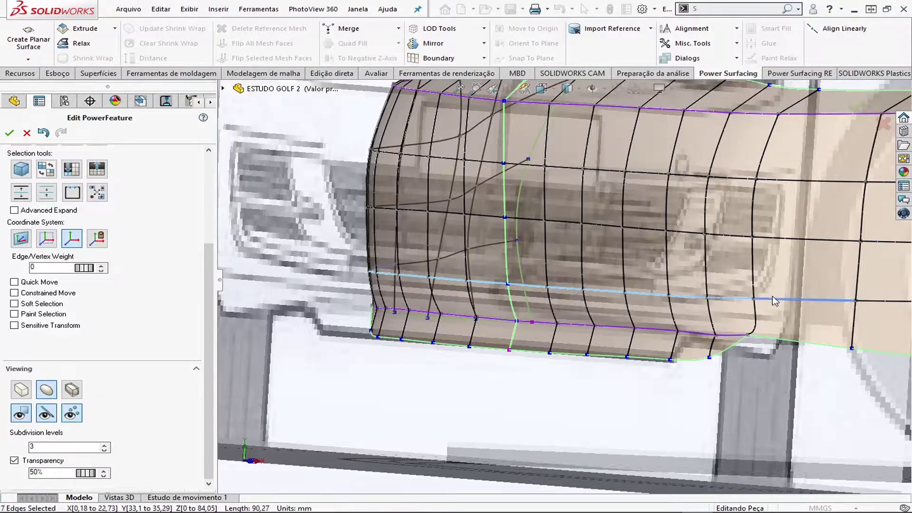
pyautogui.moveTo(775, 301); pyautogui.dragTo(588, 292, button='middle')
pyautogui.hotkey('ctrl', '1')
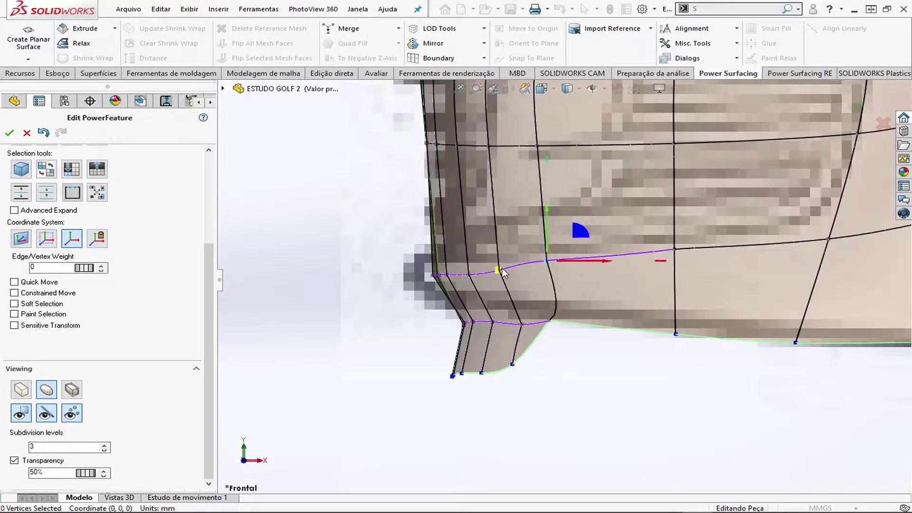
pyautogui.moveTo(450, 225); pyautogui.dragTo(427, 247, button='middle')
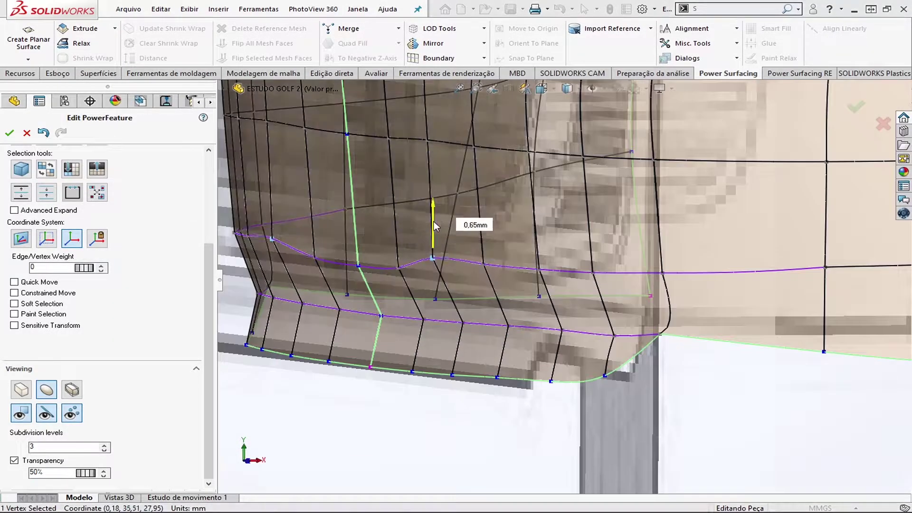
pyautogui.click(357, 265)
pyautogui.moveTo(357, 223); pyautogui.dragTo(433, 287, button='middle')
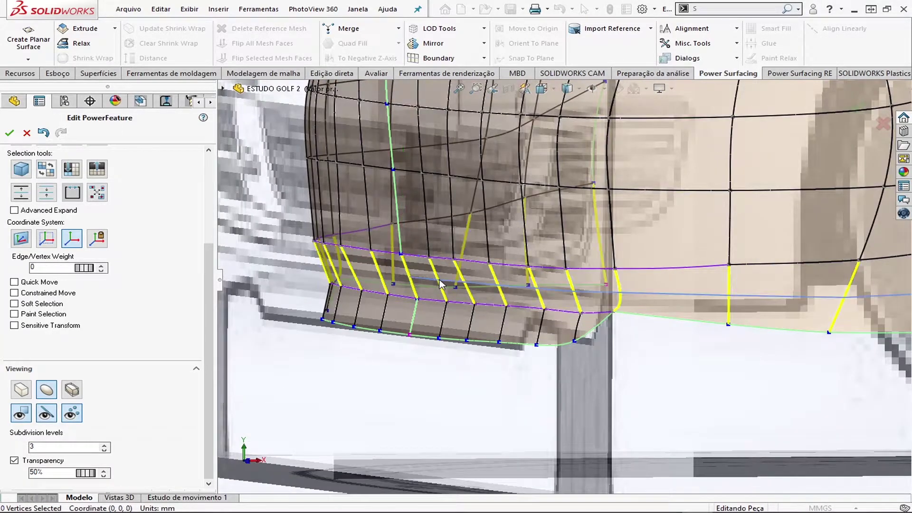
pyautogui.click(440, 284)
pyautogui.hotkey('ctrl', '1')
# - Set the bumper corner vertex weight to 100 and close the PowerFeature edit
pyautogui.click(591, 372)
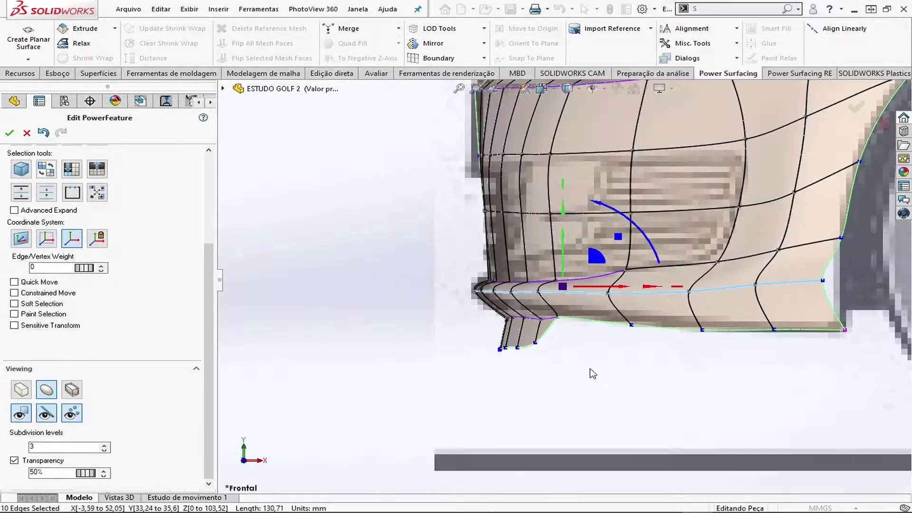
pyautogui.moveTo(590, 372); pyautogui.dragTo(572, 291, button='middle')
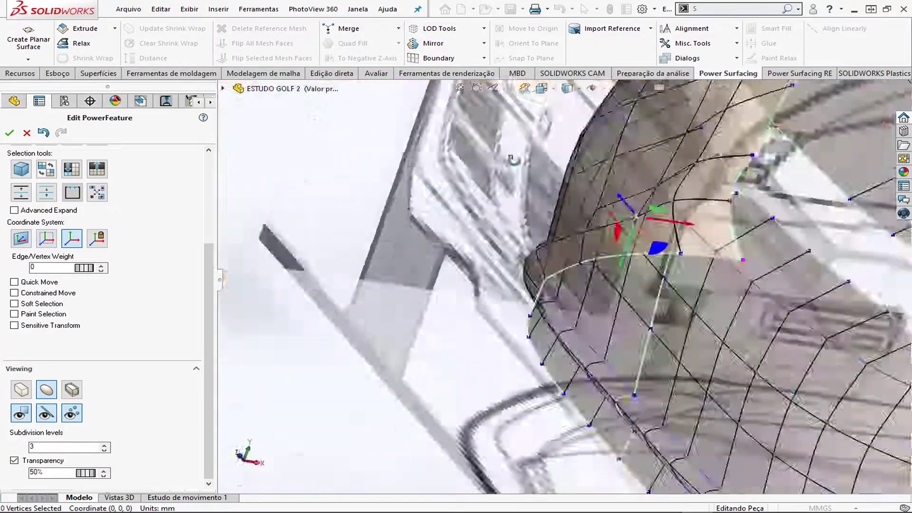
pyautogui.moveTo(639, 236); pyautogui.dragTo(573, 190, button='middle')
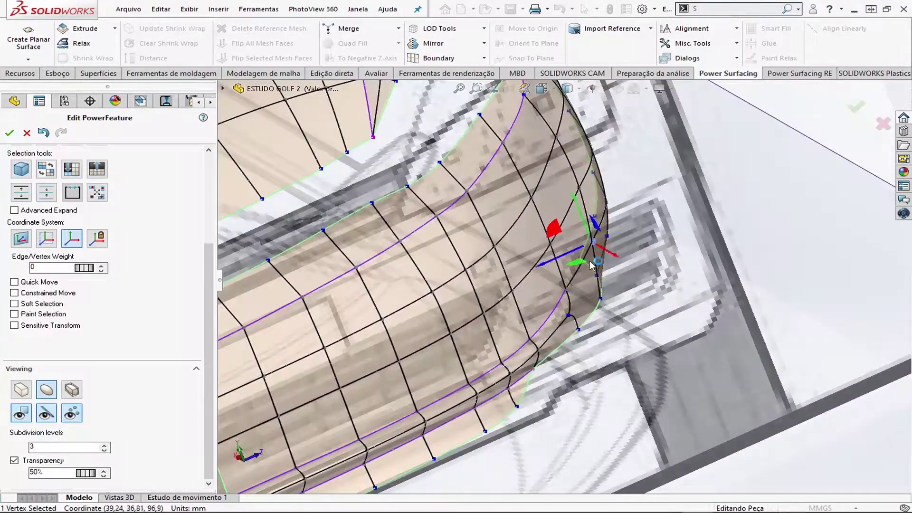
pyautogui.moveTo(592, 265); pyautogui.dragTo(658, 264, button='middle')
pyautogui.hotkey('ctrl', '5')
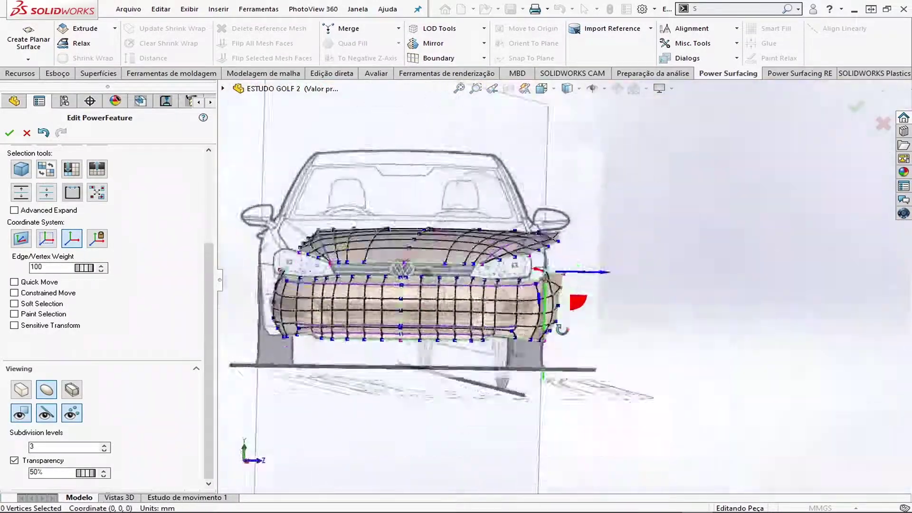
pyautogui.moveTo(568, 284); pyautogui.dragTo(762, 182, button='middle')
pyautogui.press('Return')
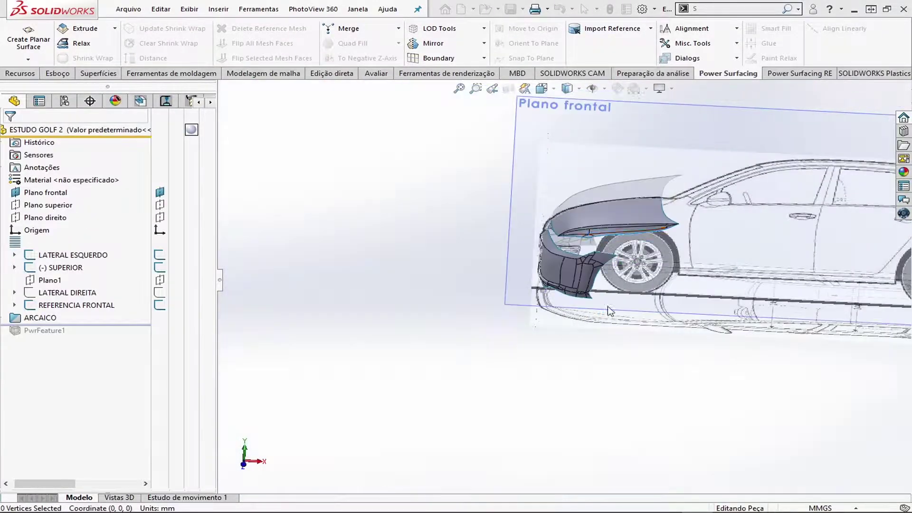
# - Convert the PwrFeature1 subdivision mesh into two SOLIDWORKS surface bodies
pyautogui.scroll(-5, 610, 311)
pyautogui.scroll(4, 610, 311)
pyautogui.moveTo(610, 304)
pyautogui.mouseDown(button='middle')
pyautogui.moveTo(612, 224)
pyautogui.moveTo(580, 193)
pyautogui.moveTo(665, 238)
pyautogui.mouseUp(button='middle')
pyautogui.scroll(-3, 665, 237)
pyautogui.scroll(3, 615, 342)
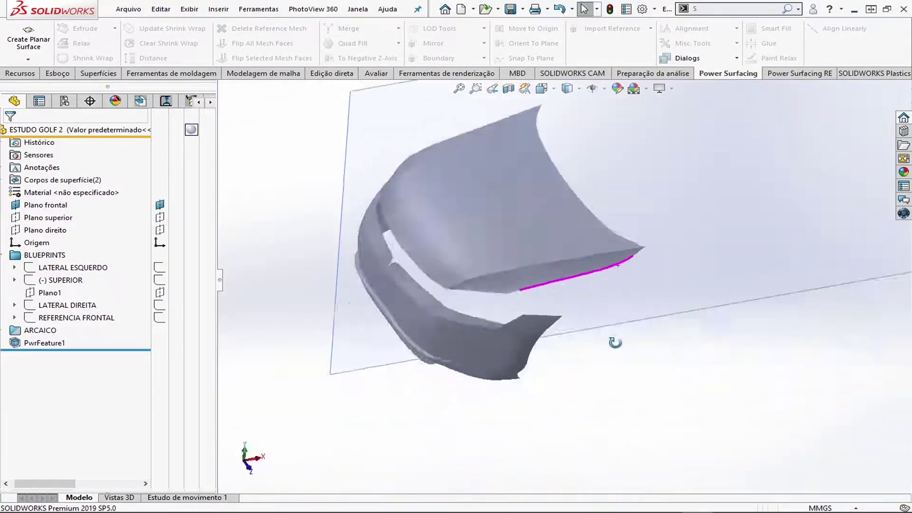
pyautogui.rightClick(44, 343)
pyautogui.click(56, 211)
pyautogui.press('Return')
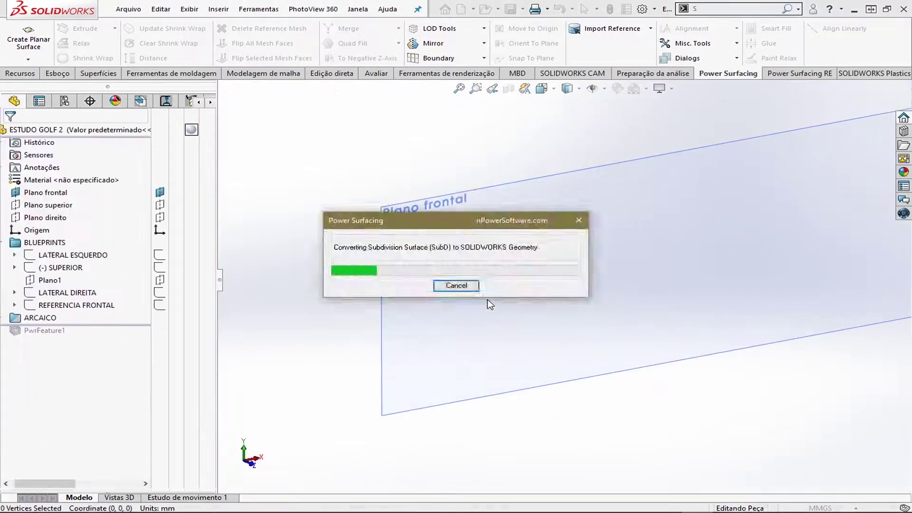
# - Inspect the converted surfaces and reopen PwrFeature1 for mesh editing
pyautogui.scroll(-5, 489, 330)
pyautogui.scroll(4, 489, 329)
pyautogui.moveTo(489, 329)
pyautogui.mouseDown(button='middle')
pyautogui.moveTo(668, 323)
pyautogui.moveTo(570, 285)
pyautogui.mouseUp(button='middle')
pyautogui.scroll(4, 427, 294)
pyautogui.scroll(-4, 427, 294)
pyautogui.rightClick(44, 342)
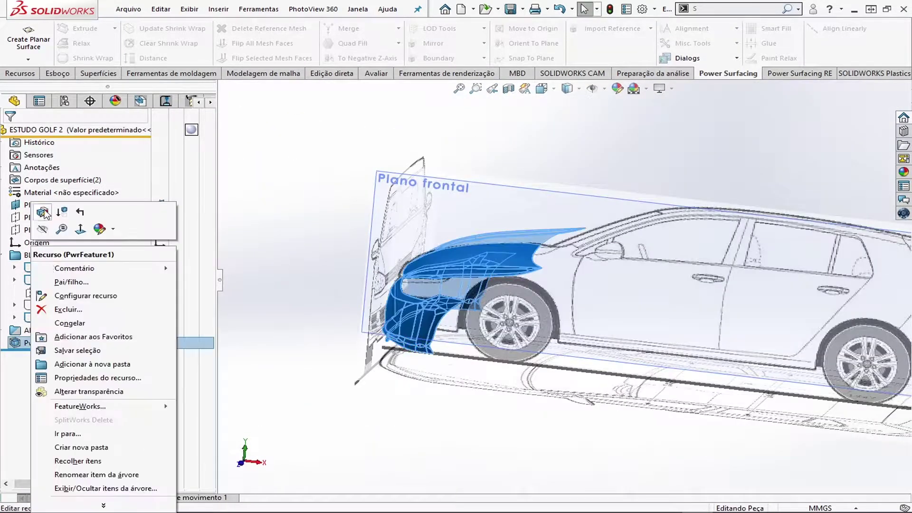
pyautogui.click(44, 213)
pyautogui.scroll(-10, 445, 370)
# - Select the headlight opening's lower edge, checking it from the left and front views
pyautogui.scroll(3, 526, 361)
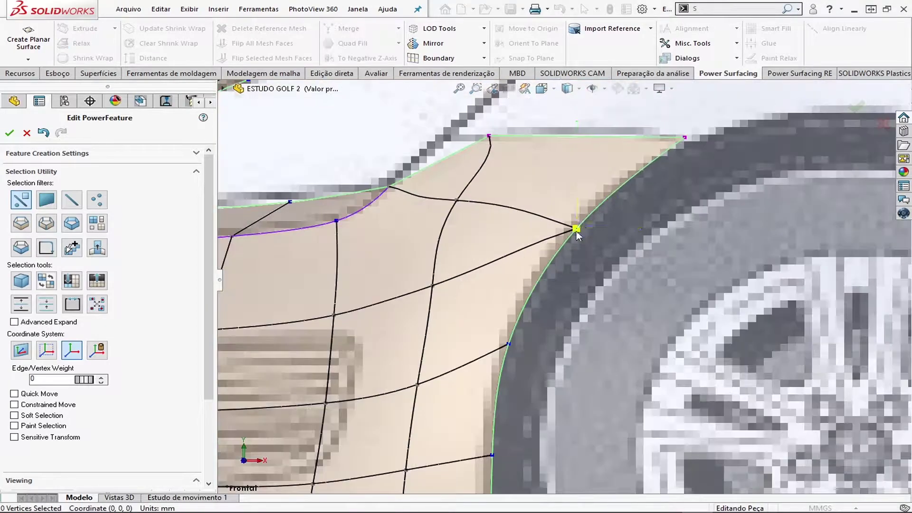
pyautogui.scroll(3, 526, 333)
pyautogui.scroll(-2, 485, 323)
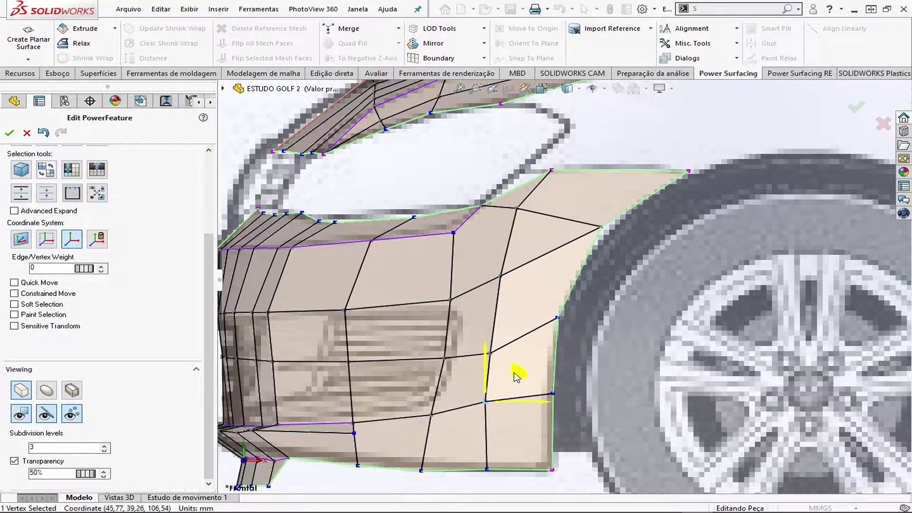
pyautogui.scroll(-3, 516, 375)
pyautogui.scroll(3, 591, 234)
pyautogui.click(392, 283)
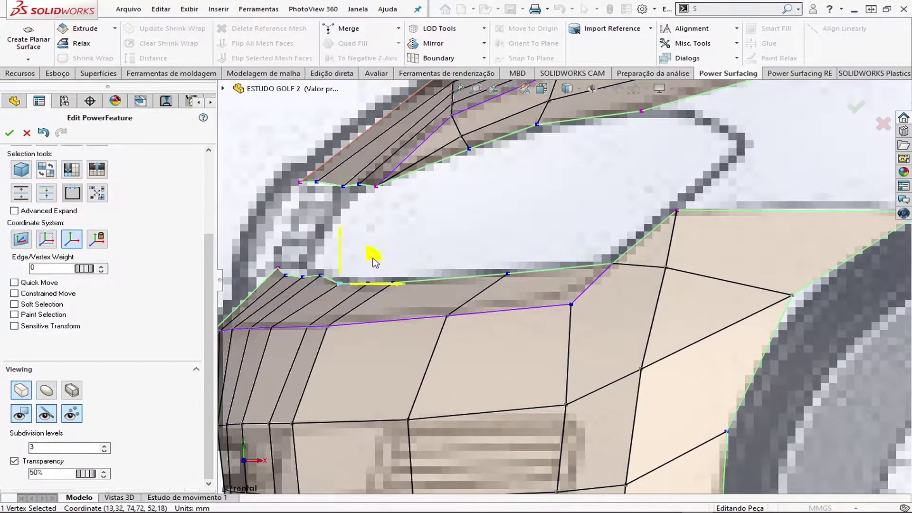
pyautogui.scroll(-2, 507, 276)
pyautogui.scroll(5, 428, 258)
pyautogui.hotkey('ctrl', '3')
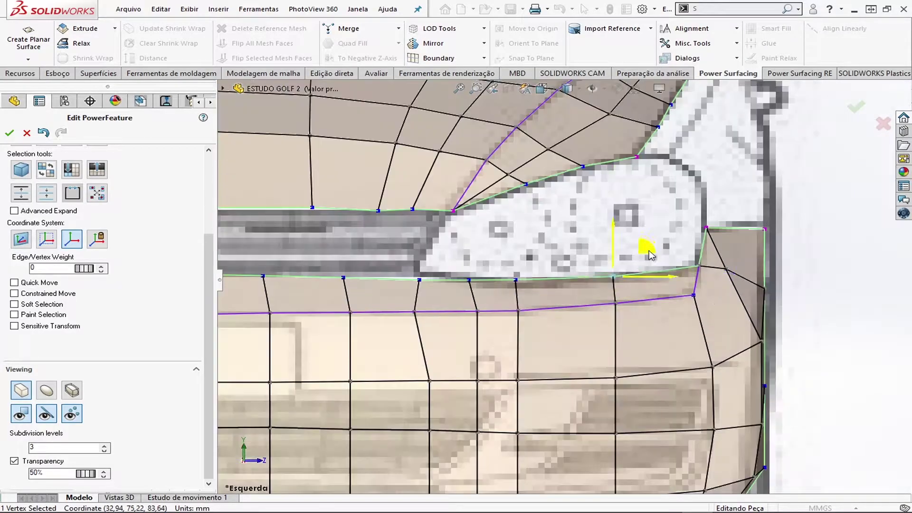
pyautogui.scroll(-3, 618, 285)
pyautogui.click(672, 297)
pyautogui.scroll(2, 672, 297)
pyautogui.scroll(5, 673, 293)
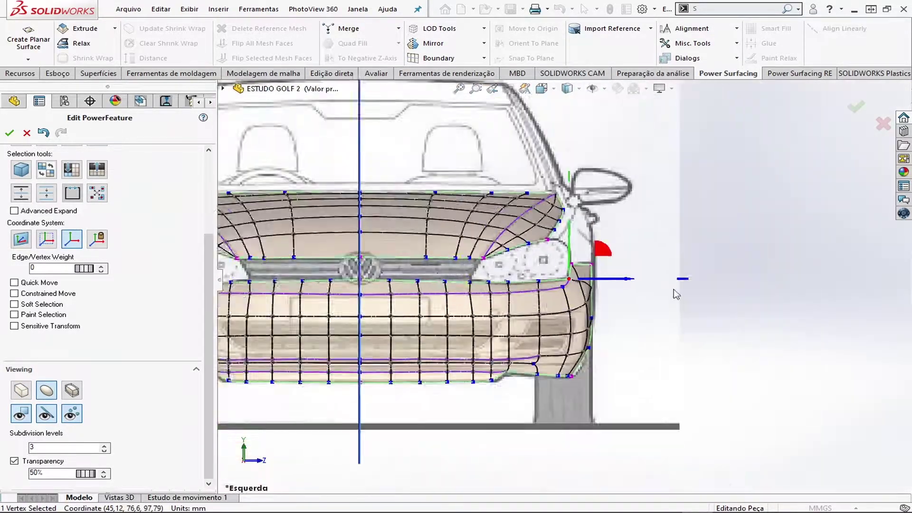
pyautogui.moveTo(673, 293); pyautogui.dragTo(654, 331, button='middle')
pyautogui.hotkey('ctrl', '1')
pyautogui.scroll(-2, 584, 260)
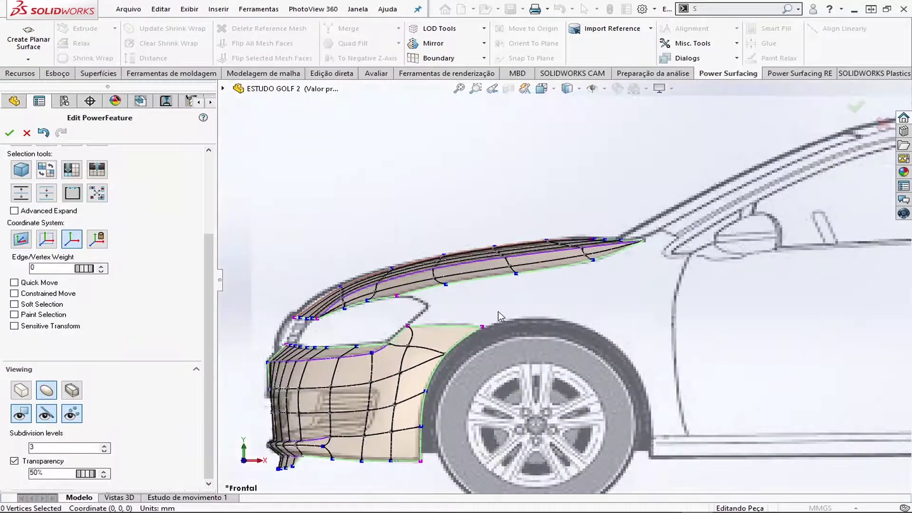
pyautogui.scroll(-3, 530, 264)
pyautogui.scroll(-3, 530, 264)
# - Extrude the fender's rear edges into new faces extending down behind the front wheel
pyautogui.rightClick(504, 337)
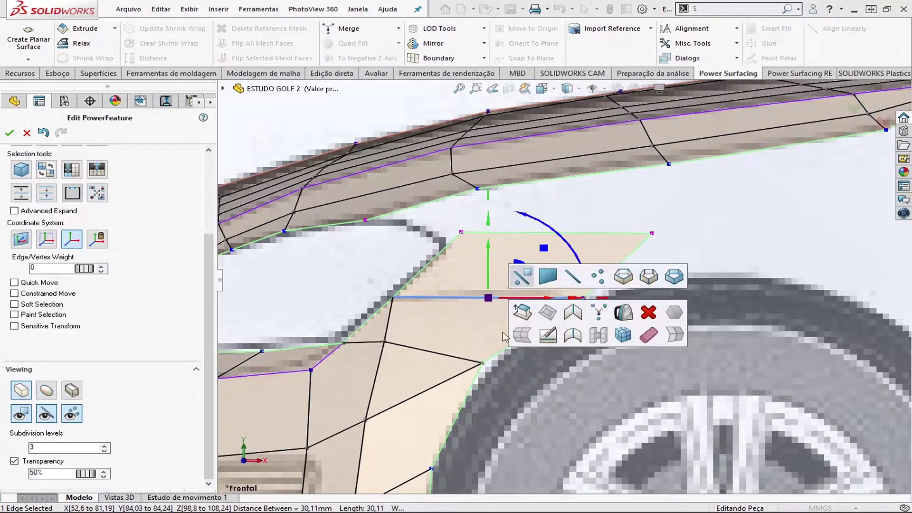
pyautogui.rightClick(440, 300)
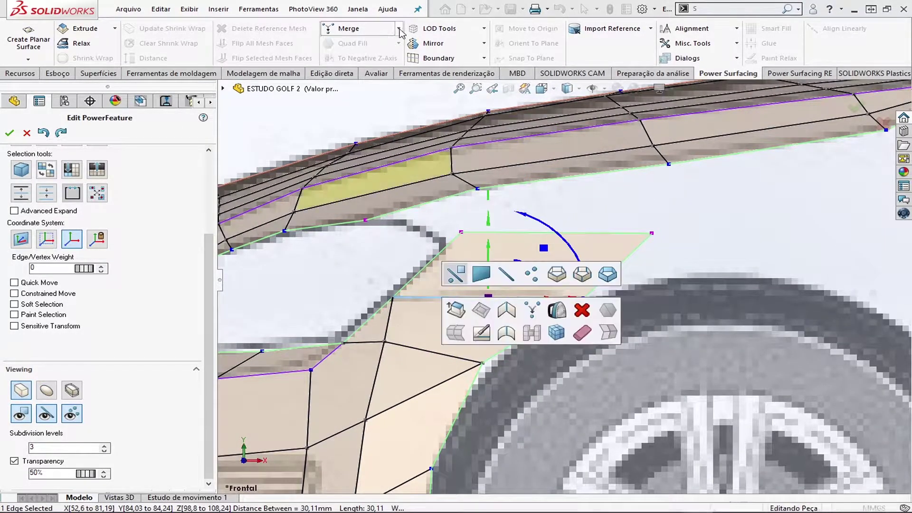
pyautogui.click(480, 270)
pyautogui.scroll(-3, 473, 343)
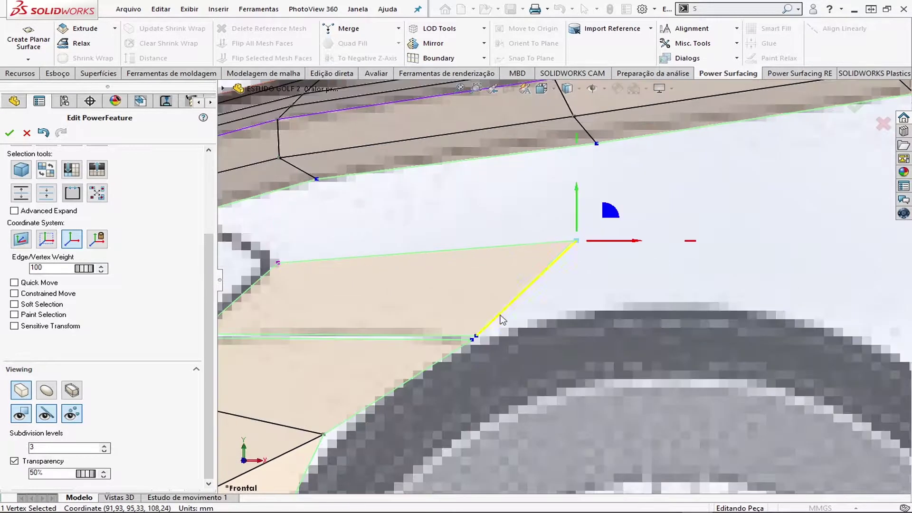
pyautogui.scroll(3, 508, 223)
pyautogui.click(611, 280)
pyautogui.keyDown('shift'); pyautogui.moveTo(642, 250); pyautogui.dragTo(760, 259); pyautogui.keyUp('shift')
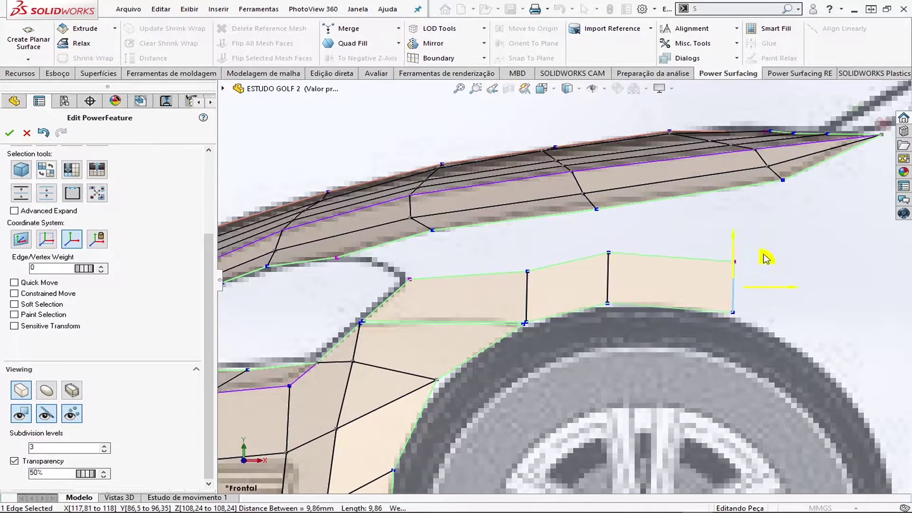
pyautogui.scroll(2, 741, 242)
pyautogui.click(670, 304)
pyautogui.moveTo(670, 304); pyautogui.dragTo(635, 310, button='middle')
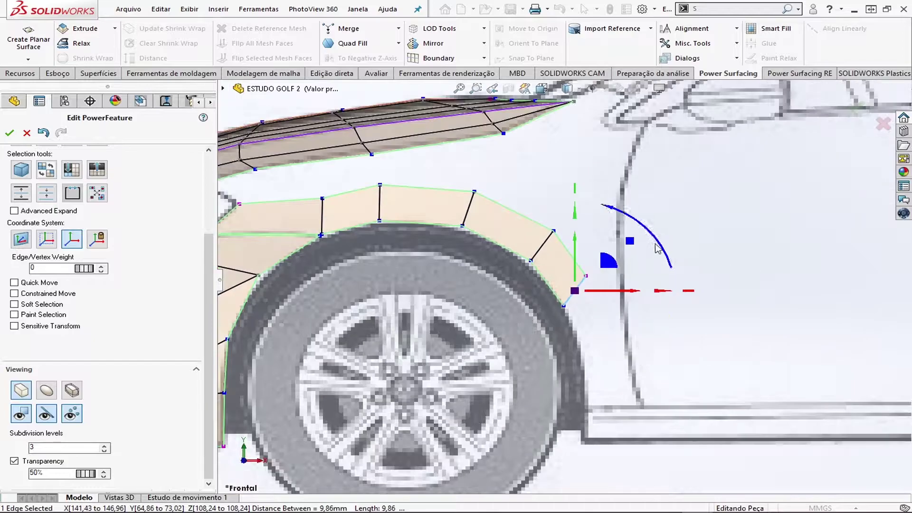
# - Select the fender's bottom corner vertex and two rear edges, then clear the selection
pyautogui.scroll(3, 701, 329)
pyautogui.scroll(-3, 624, 334)
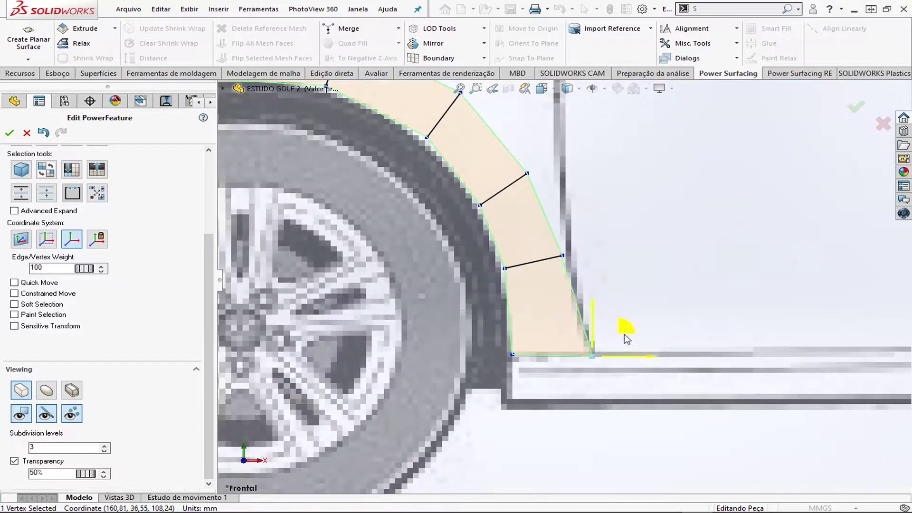
pyautogui.scroll(-2, 598, 309)
pyautogui.click(598, 306)
pyautogui.click(503, 248)
pyautogui.scroll(3, 522, 252)
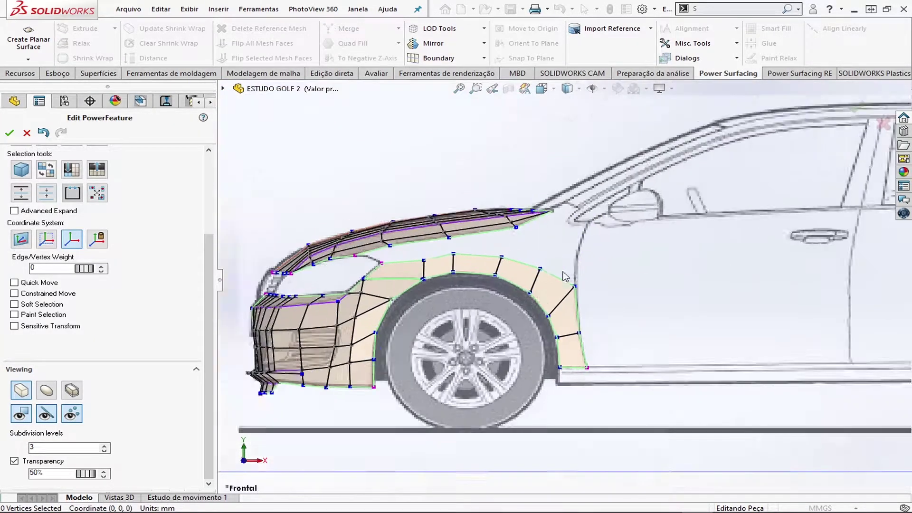
pyautogui.scroll(-2, 553, 249)
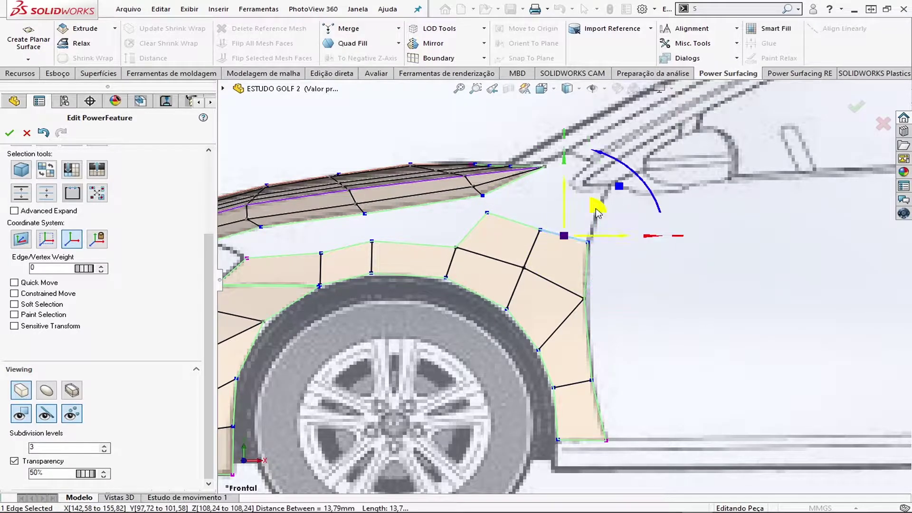
pyautogui.press('Escape')
pyautogui.scroll(-2, 554, 213)
pyautogui.scroll(3, 546, 189)
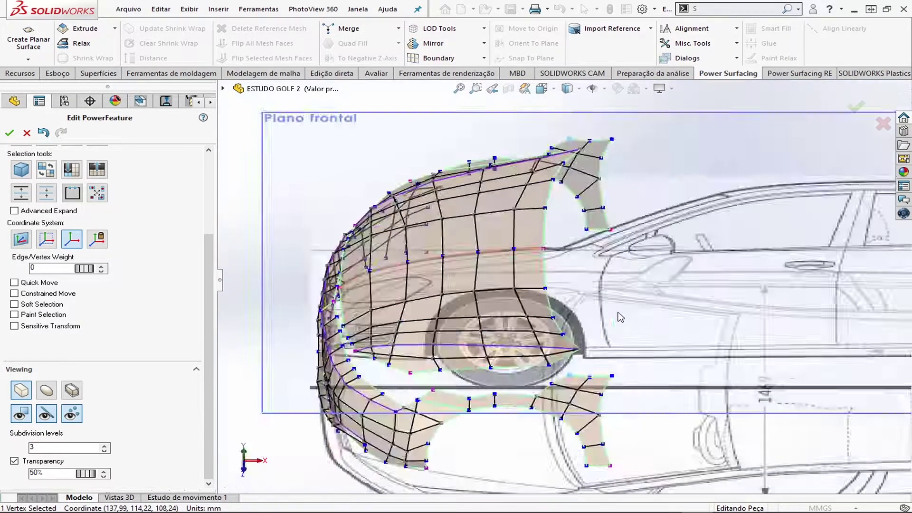
# - In Top view, select three lower-strip edges to add faces running along the sill
pyautogui.hotkey('ctrl', '5')
pyautogui.scroll(-2, 498, 265)
pyautogui.click(499, 265)
pyautogui.scroll(-2, 569, 312)
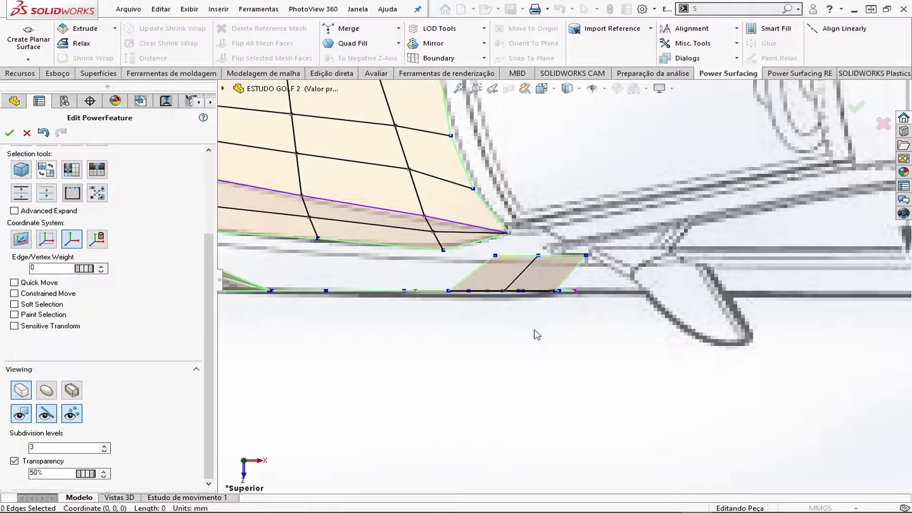
pyautogui.scroll(3, 571, 370)
pyautogui.scroll(-2, 546, 332)
pyautogui.click(546, 309)
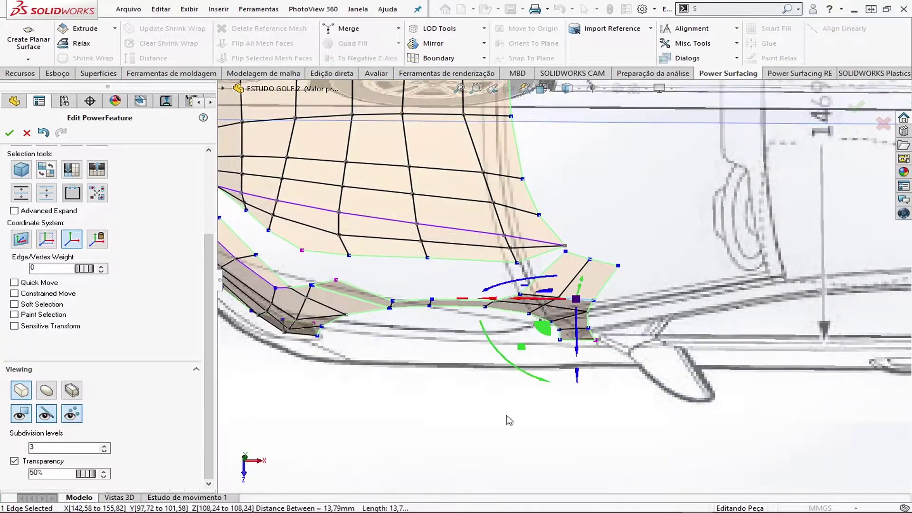
pyautogui.keyDown('ctrl'); pyautogui.click(570, 285); pyautogui.keyUp('ctrl')
pyautogui.scroll(3, 570, 285)
pyautogui.scroll(-3, 593, 309)
pyautogui.moveTo(594, 309); pyautogui.dragTo(475, 295, button='middle')
pyautogui.keyDown('ctrl'); pyautogui.click(394, 309); pyautogui.keyUp('ctrl')
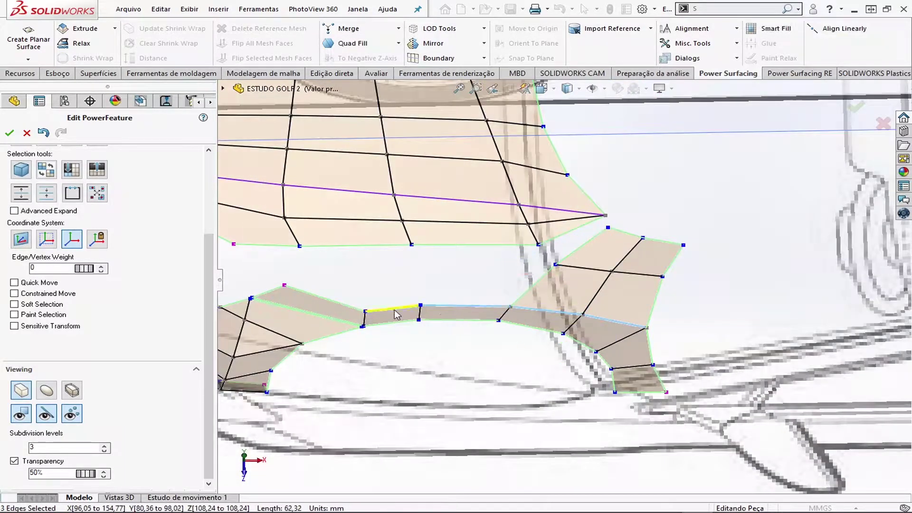
pyautogui.click(470, 351)
# - Remove the unneeded vertical fender edge and select the fender vertices near the hood
pyautogui.hotkey('ctrl', '1')
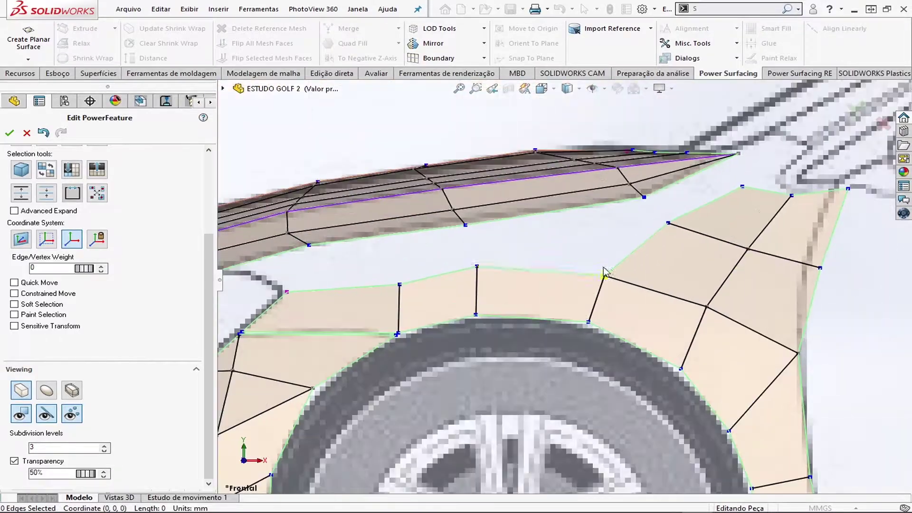
pyautogui.scroll(3, 464, 305)
pyautogui.hotkey('ctrl', 'z')
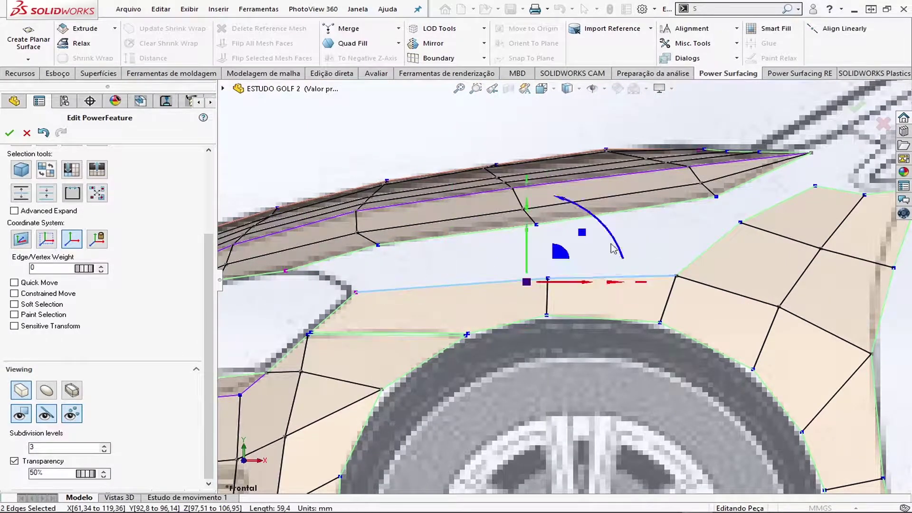
pyautogui.keyDown('ctrl'); pyautogui.click(537, 224); pyautogui.keyUp('ctrl')
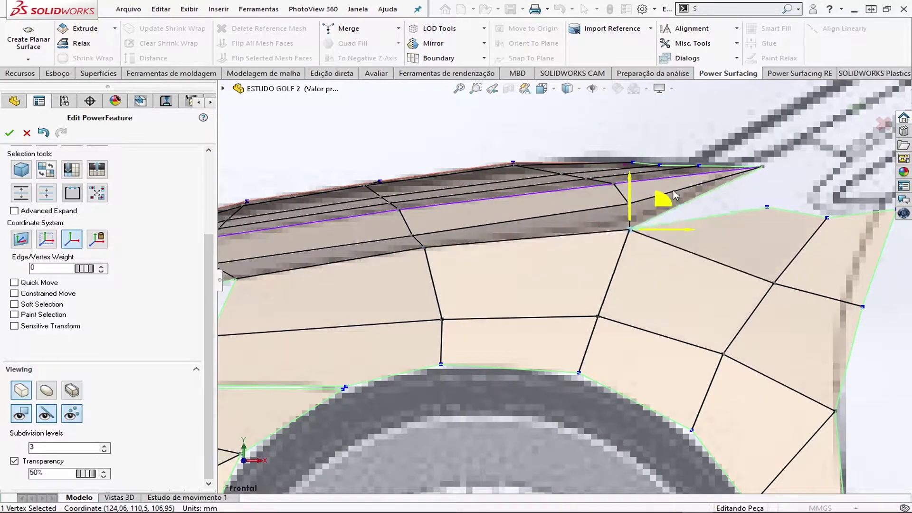
pyautogui.click(631, 198)
# - Insert a new edge across the fender between the selected vertices
pyautogui.scroll(3, 515, 322)
pyautogui.click(506, 321)
pyautogui.click(452, 266)
pyautogui.rightClick(452, 265)
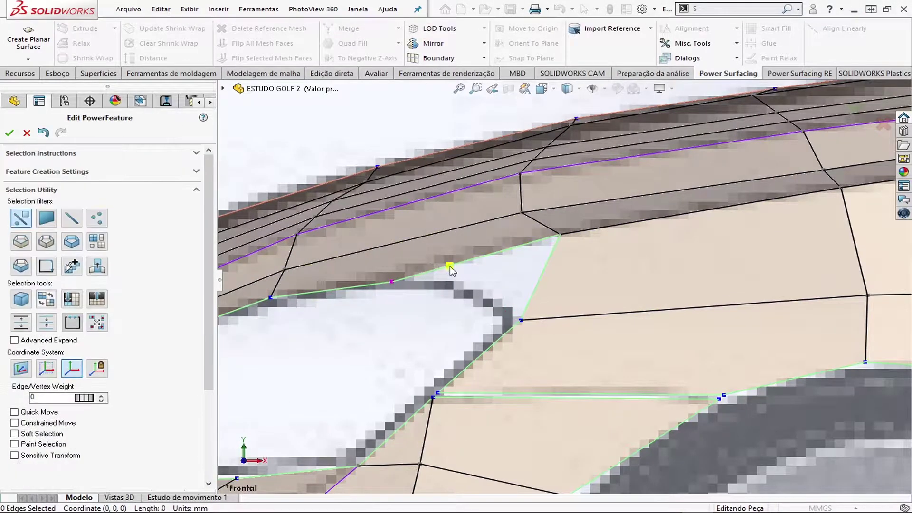
# - Delete the small triangular face to enlarge the opening in front of the fender
pyautogui.scroll(-2, 522, 285)
pyautogui.click(470, 297)
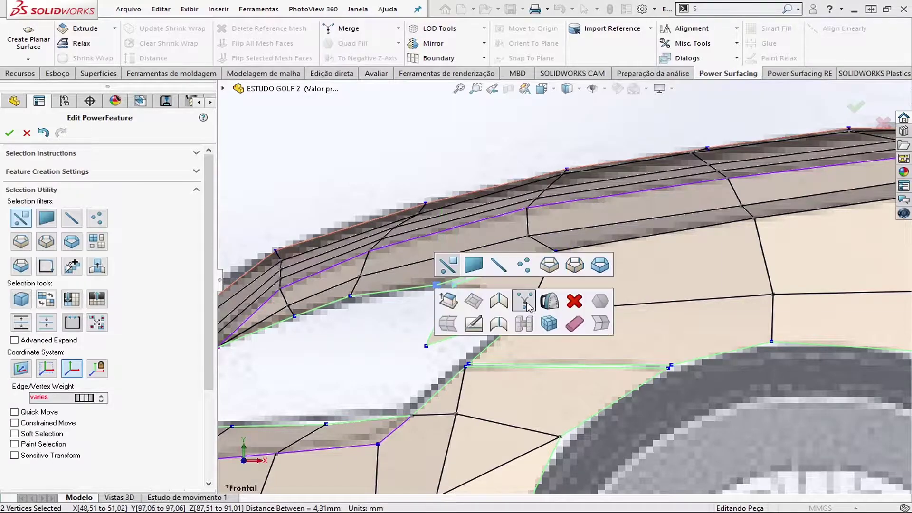
pyautogui.press('Delete')
# - In Left view, select the fender's top corner vertices so they meet the hood
pyautogui.click(541, 291)
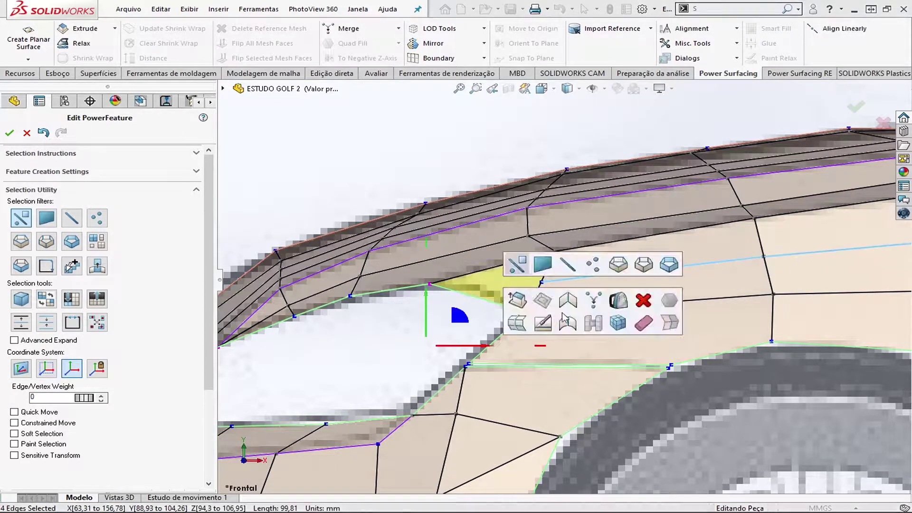
pyautogui.scroll(-2, 608, 265)
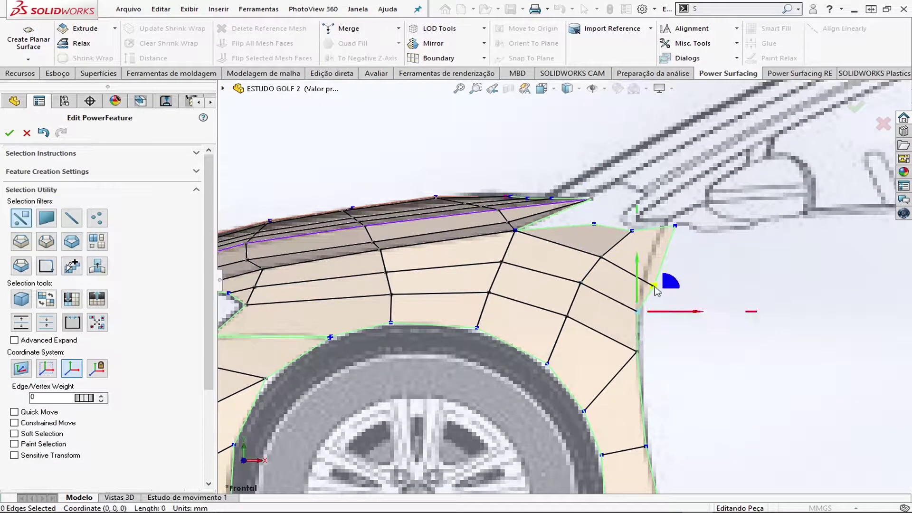
pyautogui.click(674, 226)
pyautogui.scroll(-2, 698, 209)
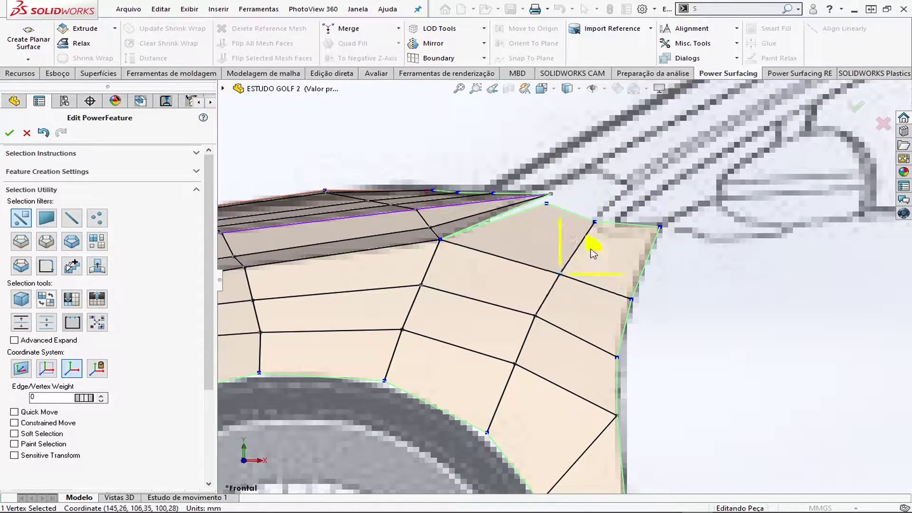
pyautogui.hotkey('ctrl', '3')
pyautogui.scroll(-5, 602, 186)
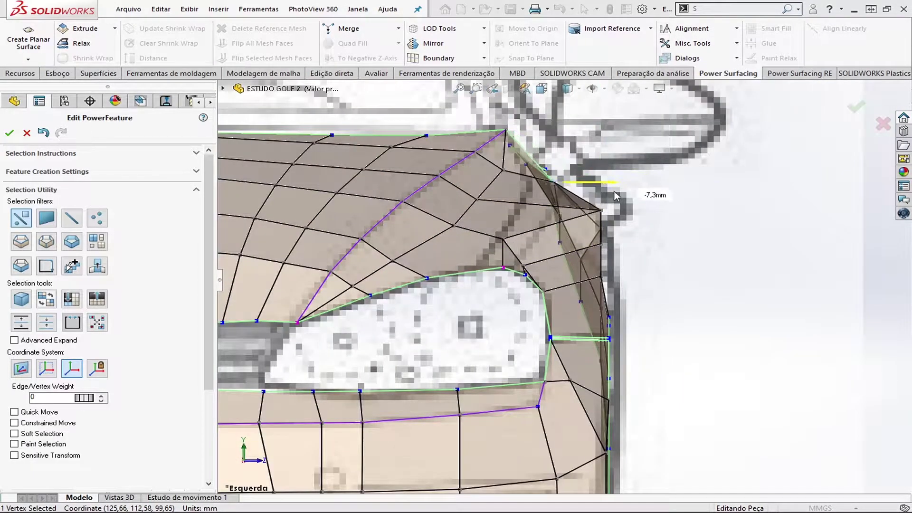
pyautogui.scroll(2, 599, 212)
pyautogui.scroll(-2, 571, 291)
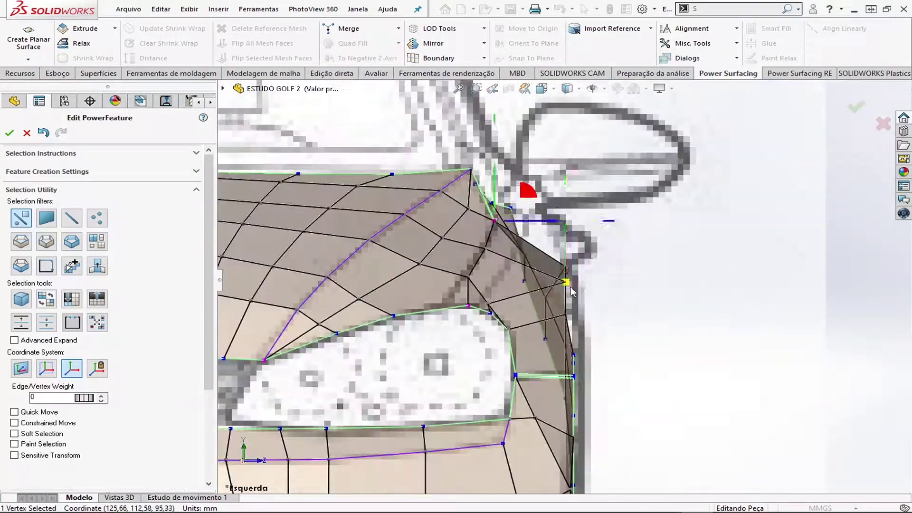
pyautogui.click(488, 307)
pyautogui.scroll(-2, 494, 299)
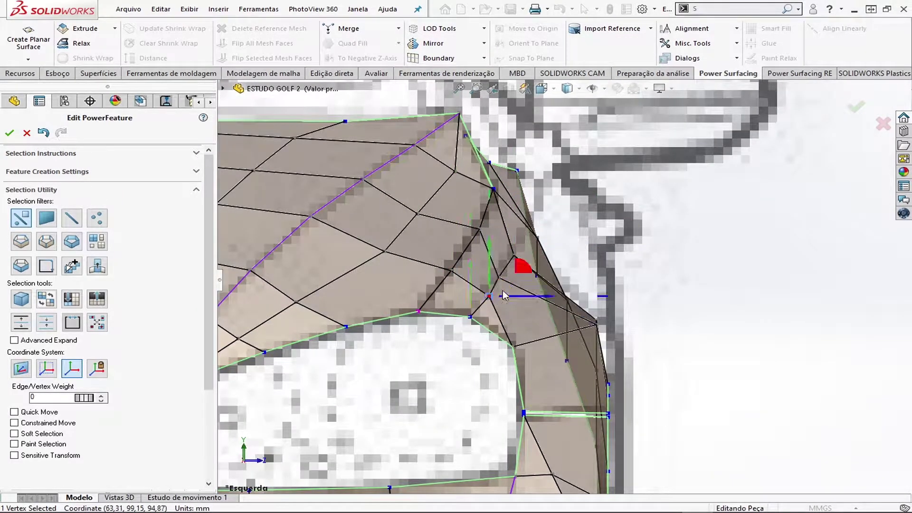
pyautogui.scroll(3, 589, 256)
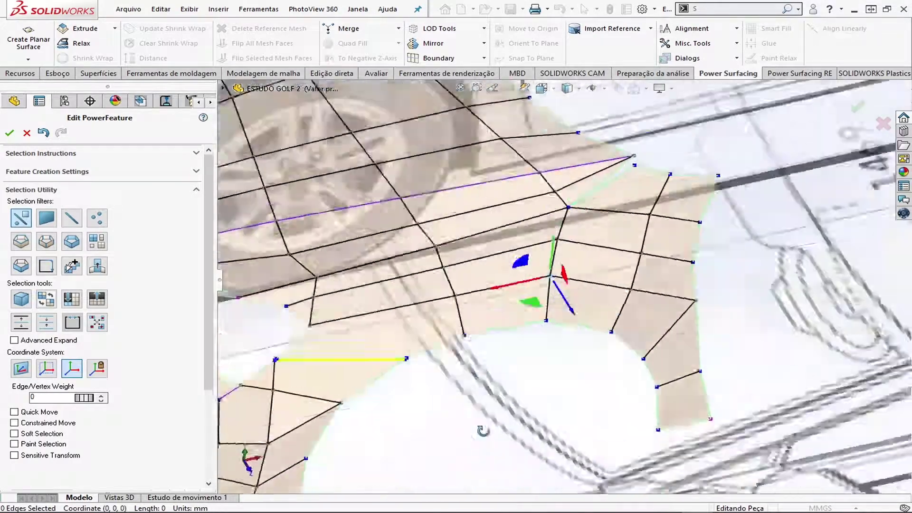
# - Insert another edge across the rear fender panel
pyautogui.moveTo(589, 256); pyautogui.dragTo(336, 234, button='middle')
pyautogui.scroll(-5, 631, 291)
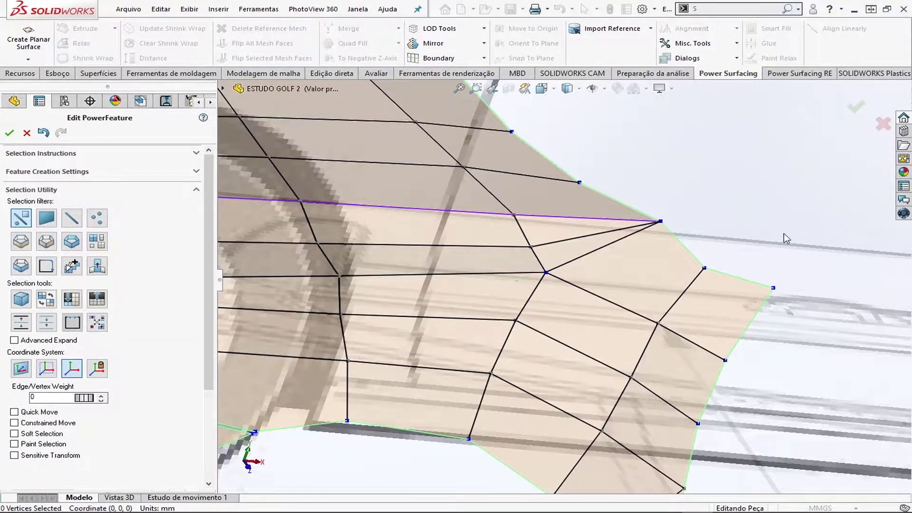
pyautogui.scroll(3, 665, 247)
pyautogui.rightClick(575, 247)
pyautogui.click(617, 247)
pyautogui.rightClick(570, 285)
# - Orbit around the fender opening, selecting a vertex below it to check the new edges
pyautogui.scroll(2, 474, 266)
pyautogui.scroll(-4, 431, 271)
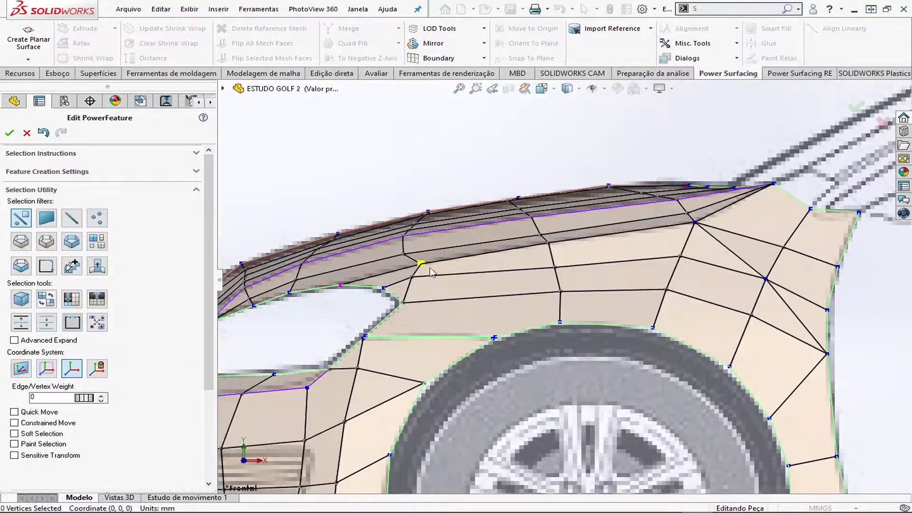
pyautogui.scroll(-3, 716, 217)
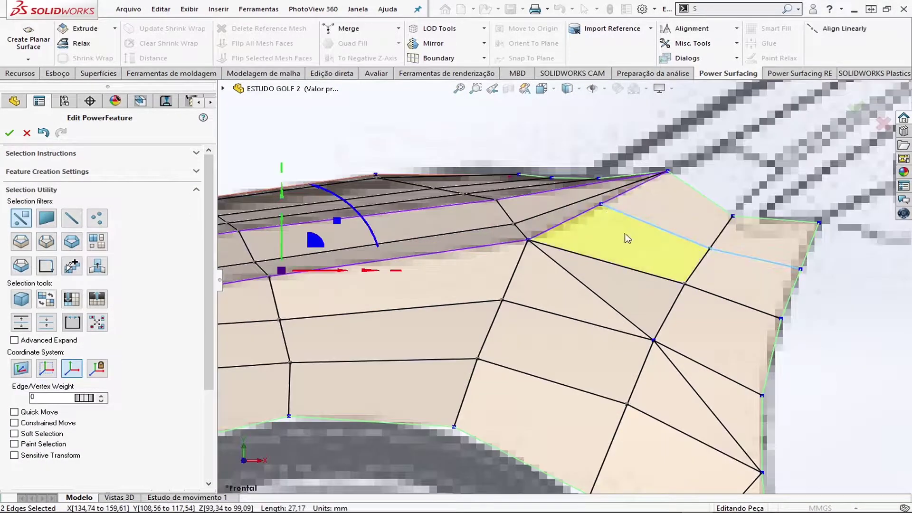
pyautogui.scroll(3, 627, 239)
pyautogui.scroll(2, 593, 285)
pyautogui.scroll(-3, 541, 386)
pyautogui.click(536, 384)
pyautogui.scroll(-2, 540, 386)
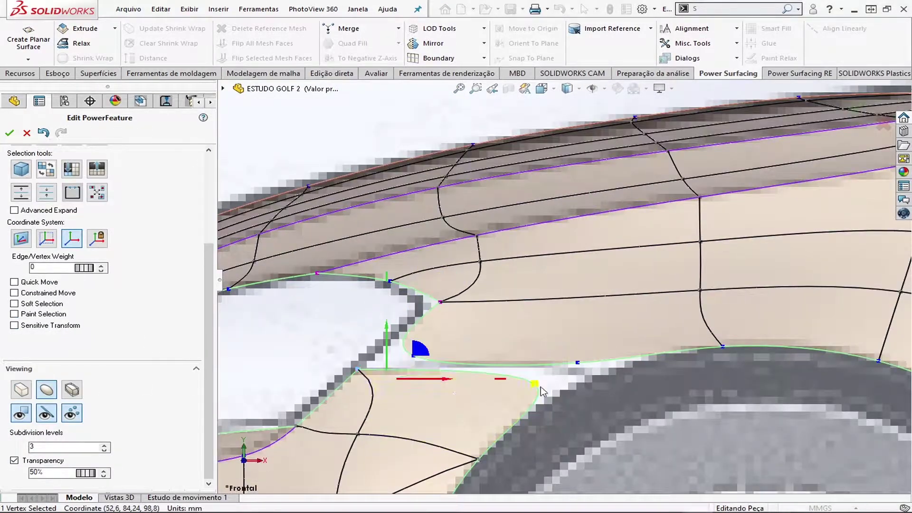
pyautogui.click(644, 375)
pyautogui.scroll(5, 682, 356)
pyautogui.moveTo(682, 357); pyautogui.dragTo(569, 295, button='middle')
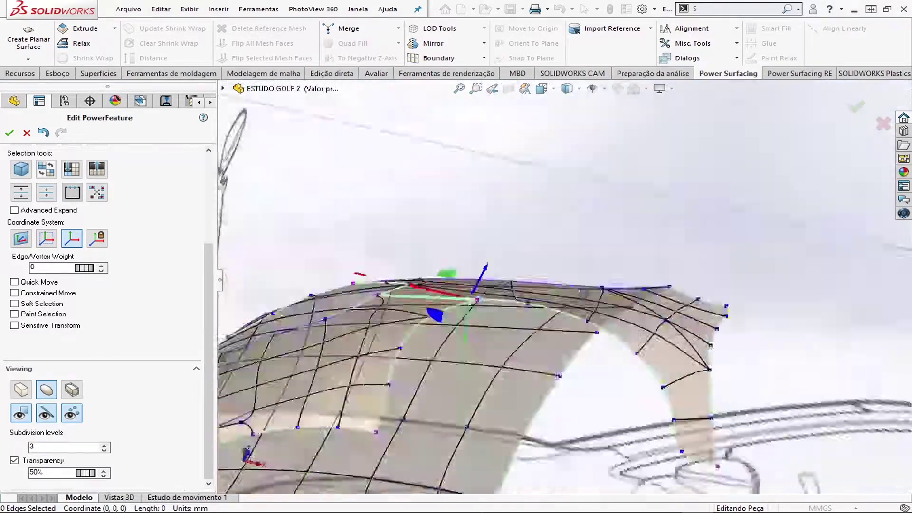
pyautogui.scroll(3, 570, 294)
pyautogui.scroll(-5, 546, 266)
pyautogui.moveTo(546, 266)
pyautogui.mouseDown(button='middle')
pyautogui.moveTo(538, 241)
pyautogui.moveTo(606, 243)
pyautogui.mouseUp(button='middle')
pyautogui.scroll(-3, 551, 292)
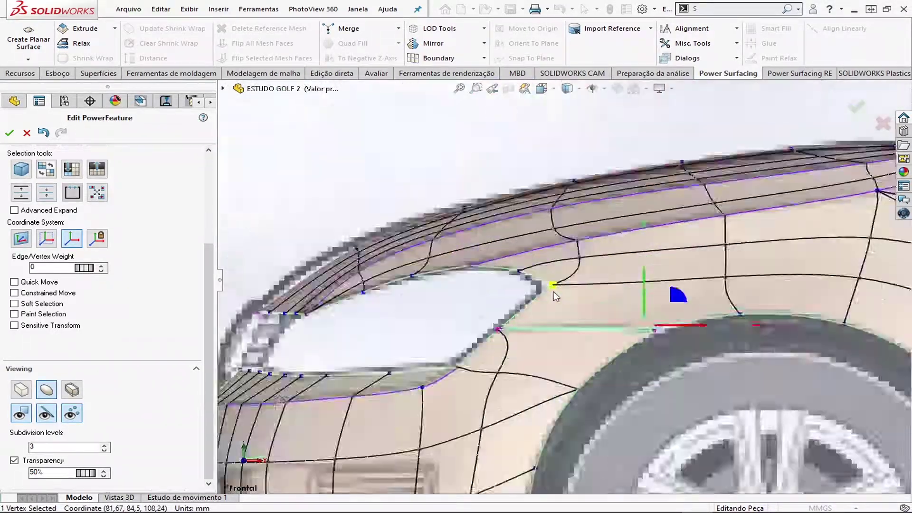
pyautogui.scroll(-2, 502, 292)
pyautogui.scroll(5, 696, 292)
# - Insert new edges into the fender mesh near the side vent
pyautogui.press('i')
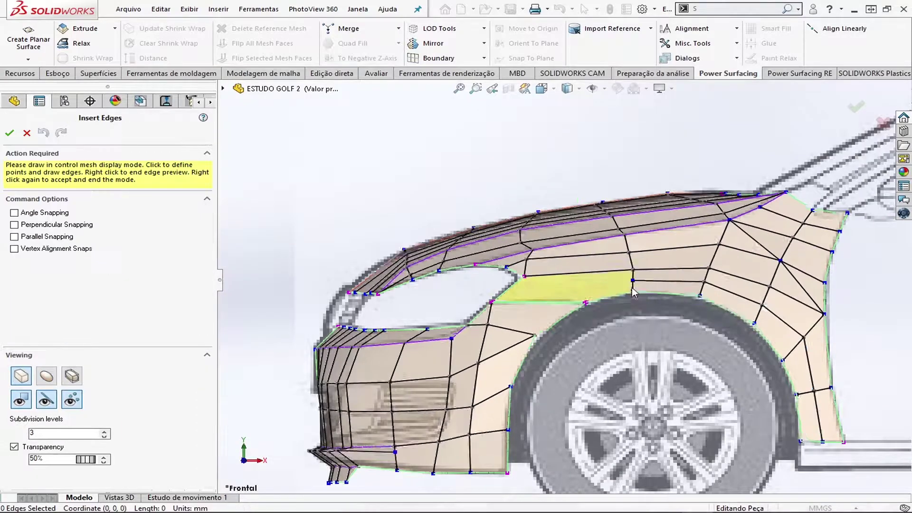
pyautogui.scroll(-6, 392, 261)
pyautogui.rightClick(392, 261)
pyautogui.scroll(2, 391, 261)
pyautogui.scroll(4, 390, 260)
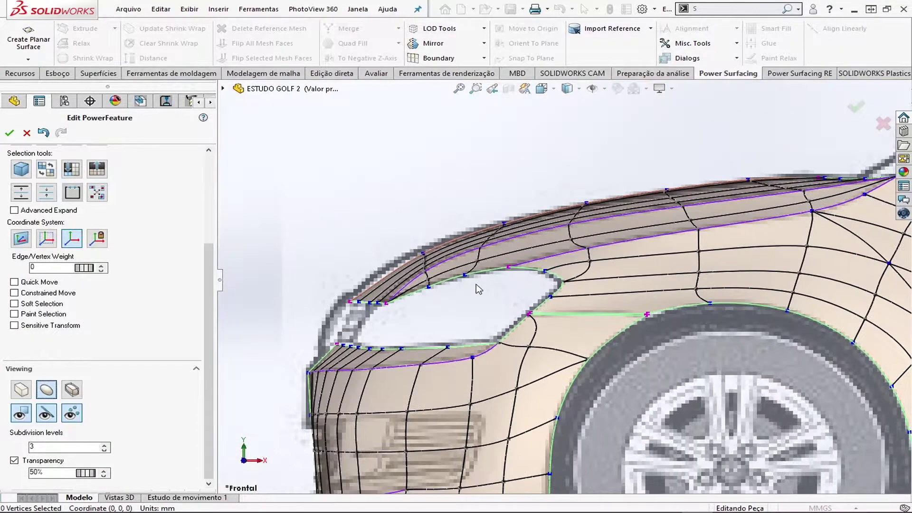
pyautogui.scroll(-4, 675, 283)
pyautogui.scroll(-2, 675, 283)
# - Select vertices at the fender's upper rear and an edge on the fender mesh
pyautogui.click(675, 283)
pyautogui.scroll(5, 675, 283)
pyautogui.scroll(-5, 636, 306)
pyautogui.rightClick(636, 306)
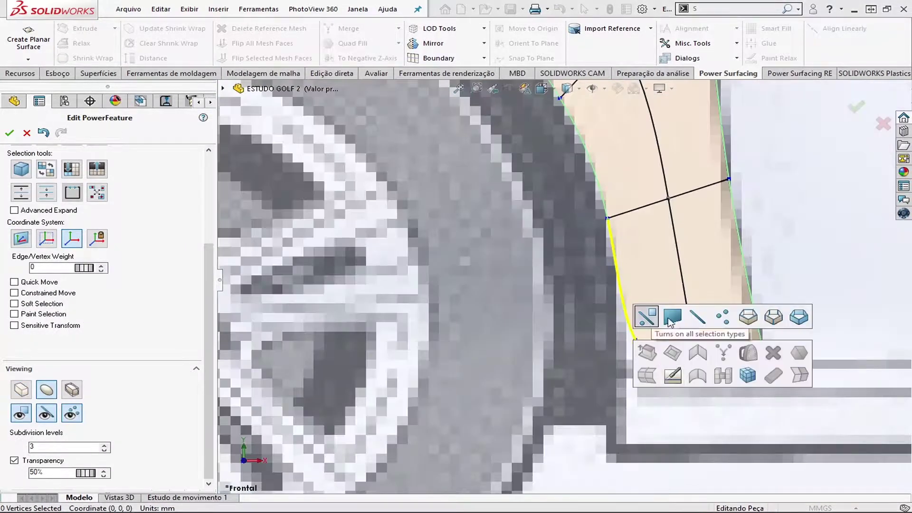
pyautogui.scroll(5, 634, 349)
pyautogui.scroll(-4, 590, 244)
pyautogui.scroll(-2, 590, 244)
pyautogui.click(547, 255)
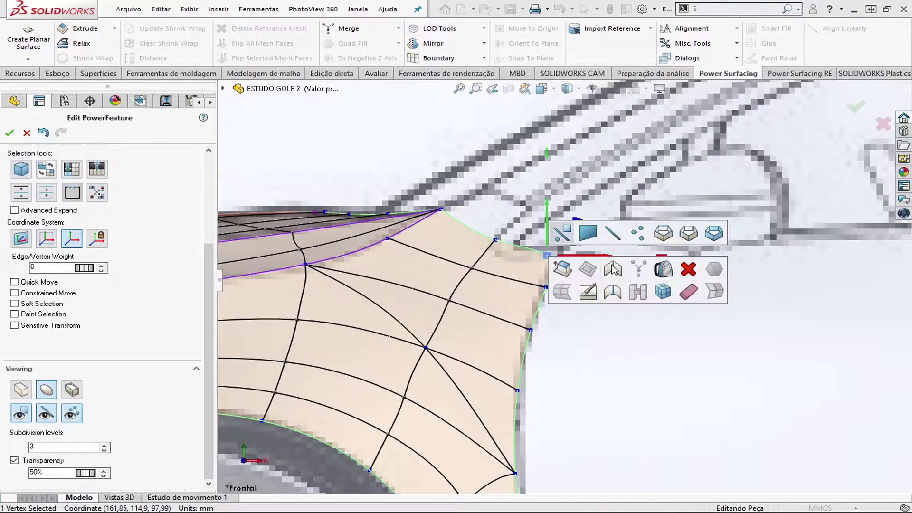
pyautogui.scroll(1, 504, 236)
pyautogui.click(498, 346)
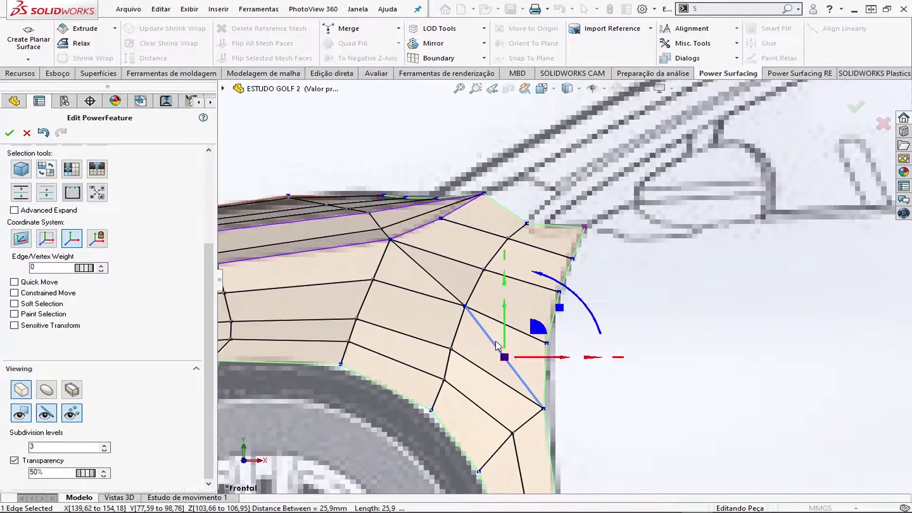
pyautogui.scroll(5, 444, 290)
pyautogui.moveTo(663, 378)
pyautogui.mouseDown(button='middle')
pyautogui.moveTo(570, 332)
pyautogui.moveTo(474, 266)
pyautogui.mouseUp(button='middle')
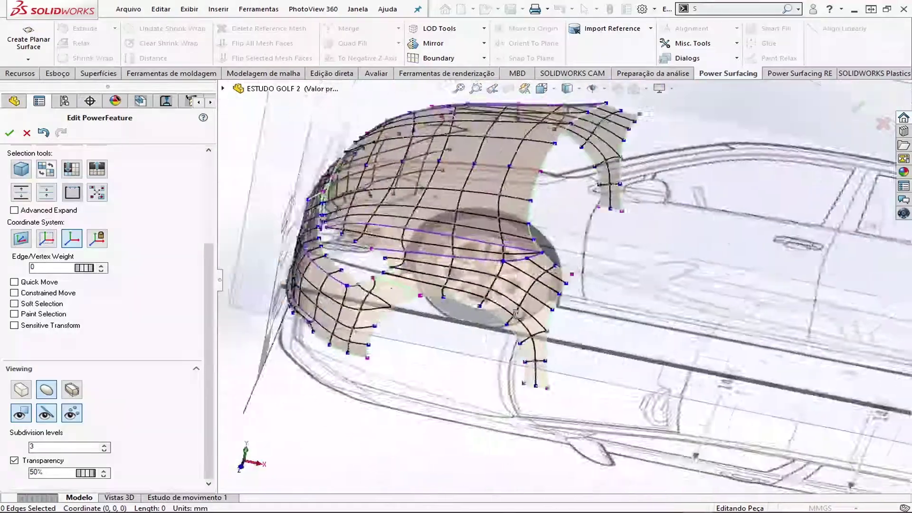
# - Check the fender in the Frontal and Esquerda views and select the vent-corner vertex
pyautogui.scroll(-5, 457, 245)
pyautogui.hotkey('ctrl', '1')
pyautogui.click(467, 280)
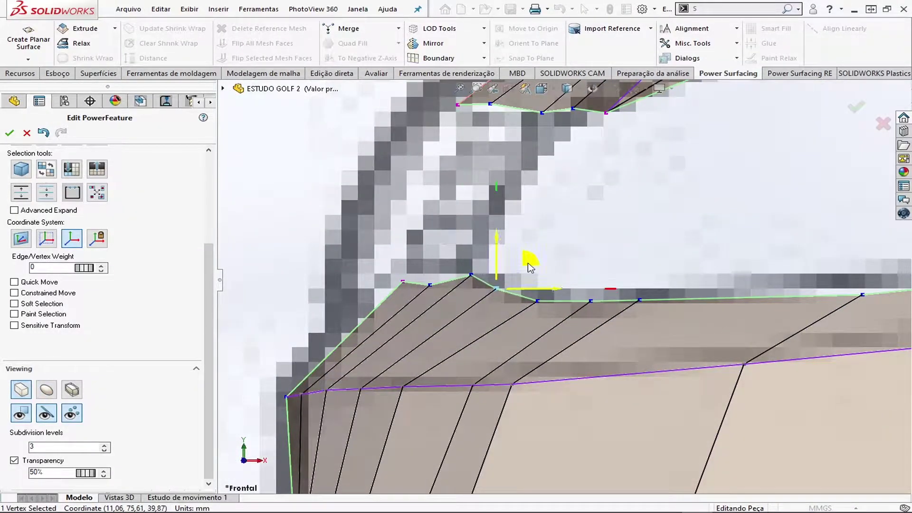
pyautogui.scroll(5, 493, 261)
pyautogui.hotkey('ctrl', '3')
pyautogui.scroll(-5, 475, 256)
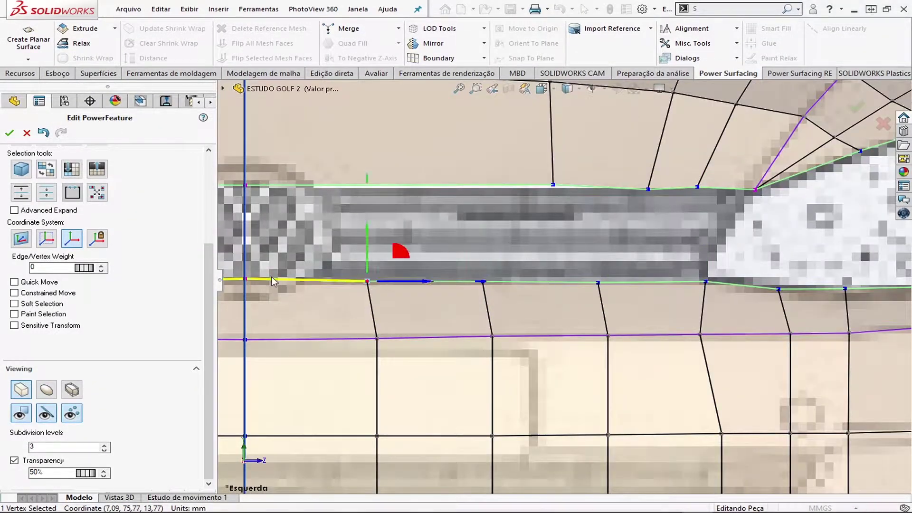
pyautogui.moveTo(273, 282); pyautogui.dragTo(474, 309, button='middle')
pyautogui.click(553, 338)
pyautogui.scroll(-3, 653, 311)
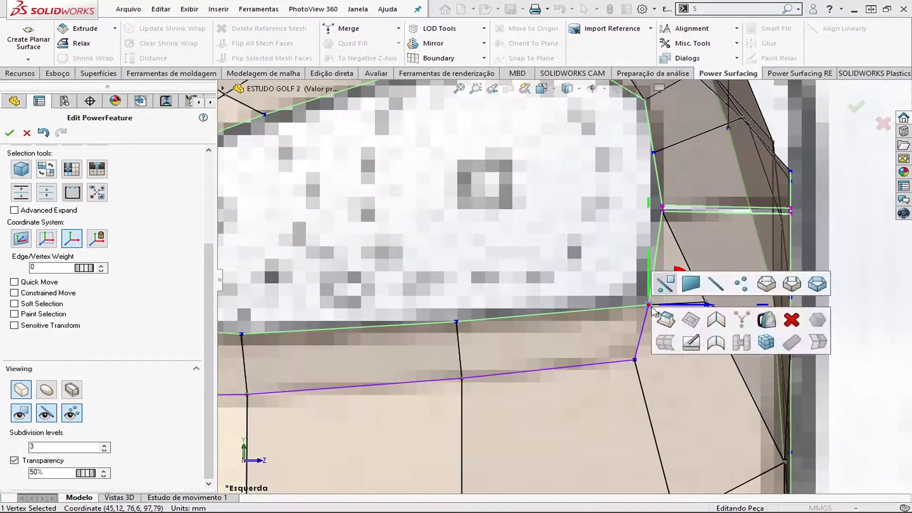
pyautogui.scroll(-2, 720, 322)
# - Draw a new edge across the mesh and move the vent-corner vertex onto the vent outline
pyautogui.press('Escape')
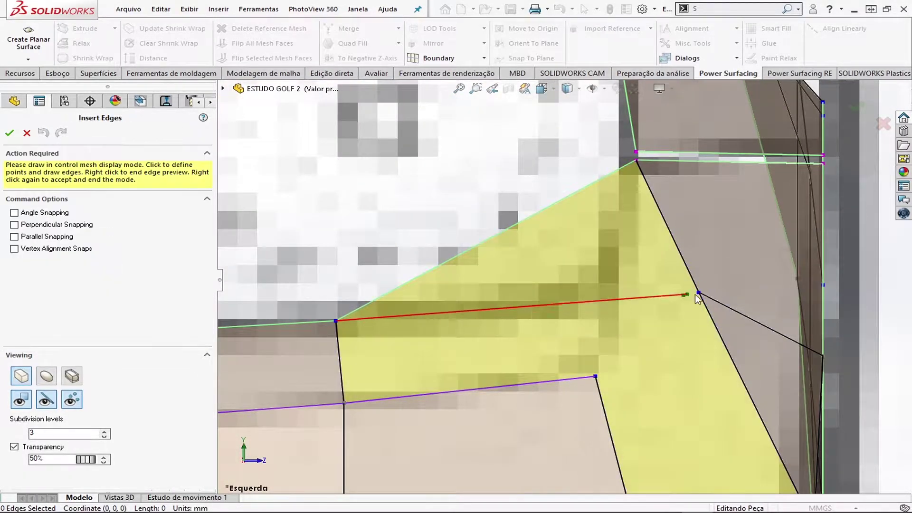
pyautogui.click(686, 294)
pyautogui.rightClick(621, 301)
pyautogui.click(608, 291)
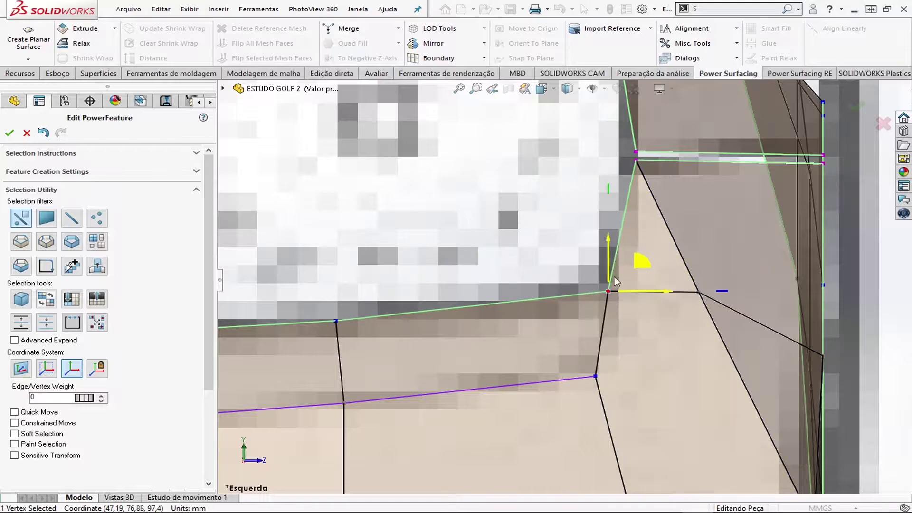
pyautogui.moveTo(614, 282); pyautogui.dragTo(617, 266)
pyautogui.scroll(3, 665, 275)
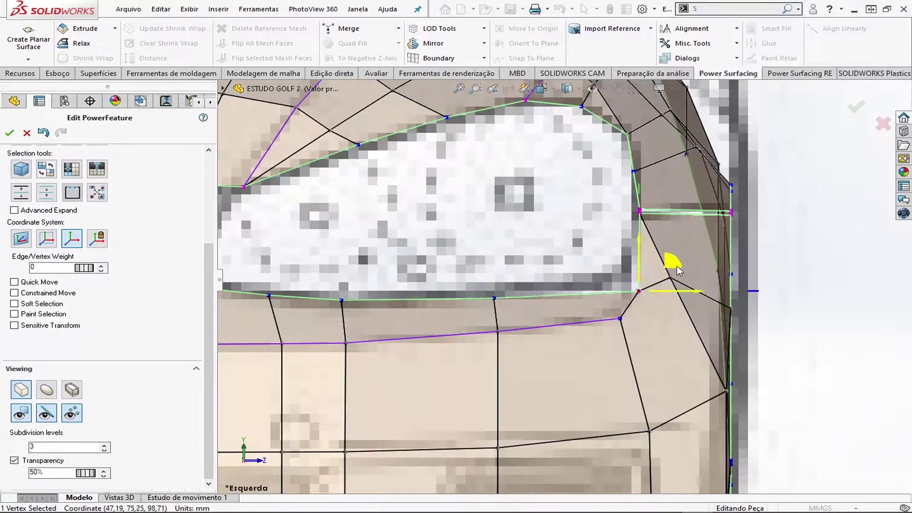
pyautogui.keyDown('ctrl'); pyautogui.moveTo(676, 270); pyautogui.dragTo(632, 244, button='middle'); pyautogui.keyUp('ctrl')
# - Compare the vent area in Superior and Frontal views and select a wheel arch edge
pyautogui.hotkey('ctrl', '5')
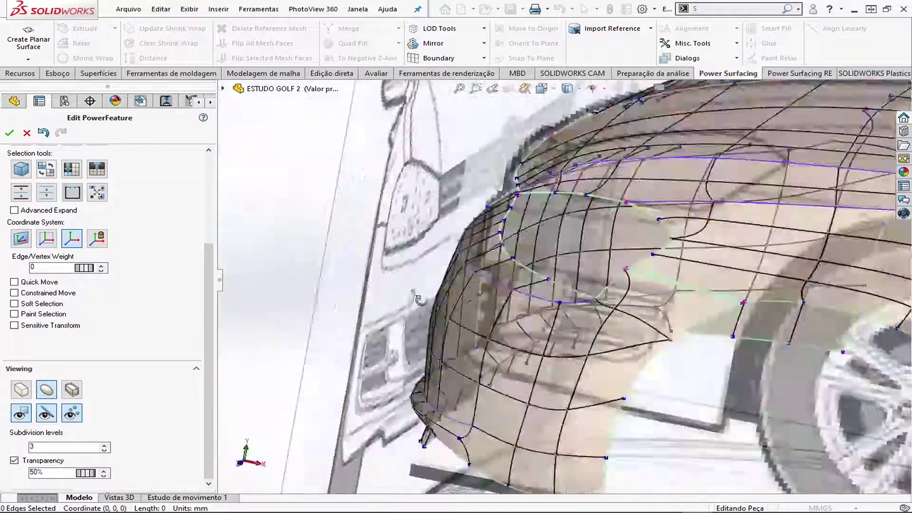
pyautogui.scroll(-10, 548, 272)
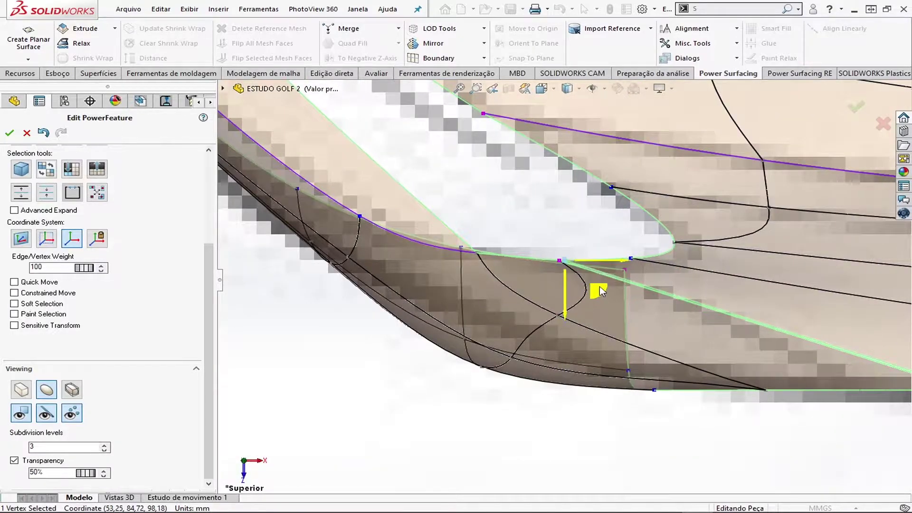
pyautogui.hotkey('ctrl', '1')
pyautogui.scroll(-10, 542, 247)
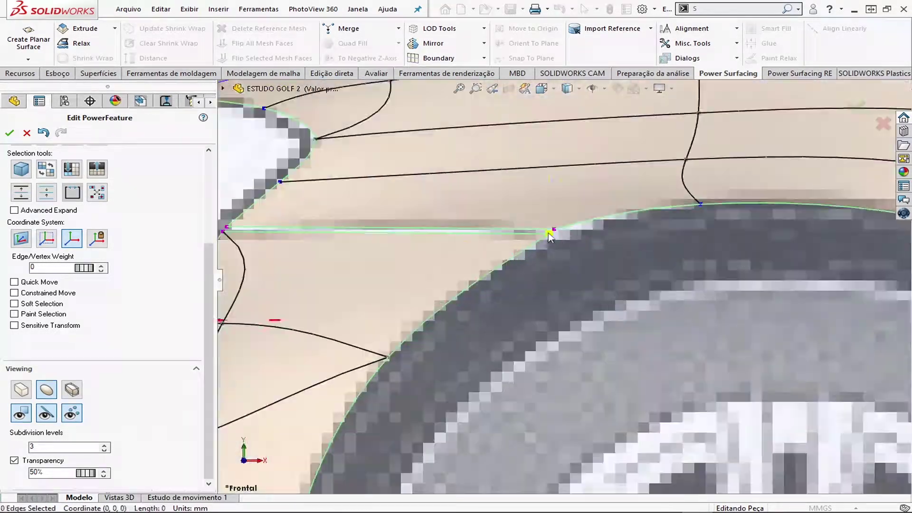
pyautogui.scroll(8, 427, 309)
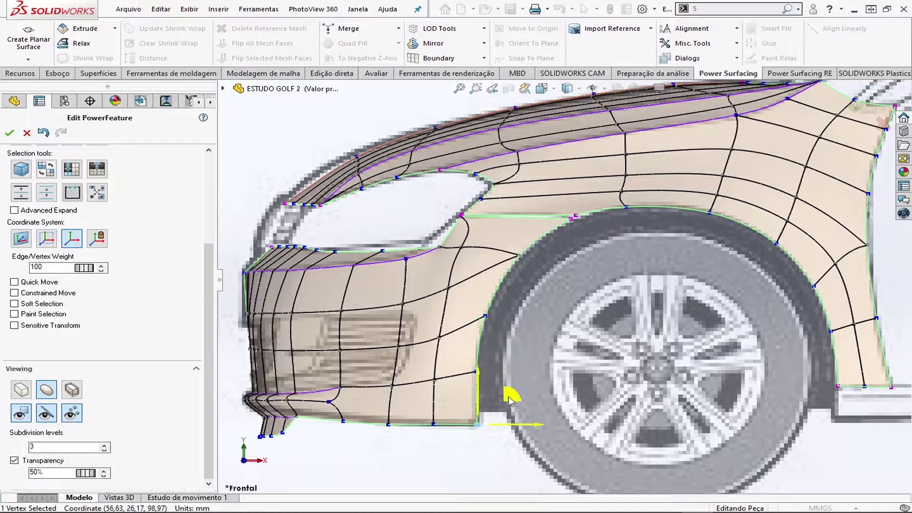
pyautogui.scroll(-5, 508, 401)
pyautogui.click(491, 273)
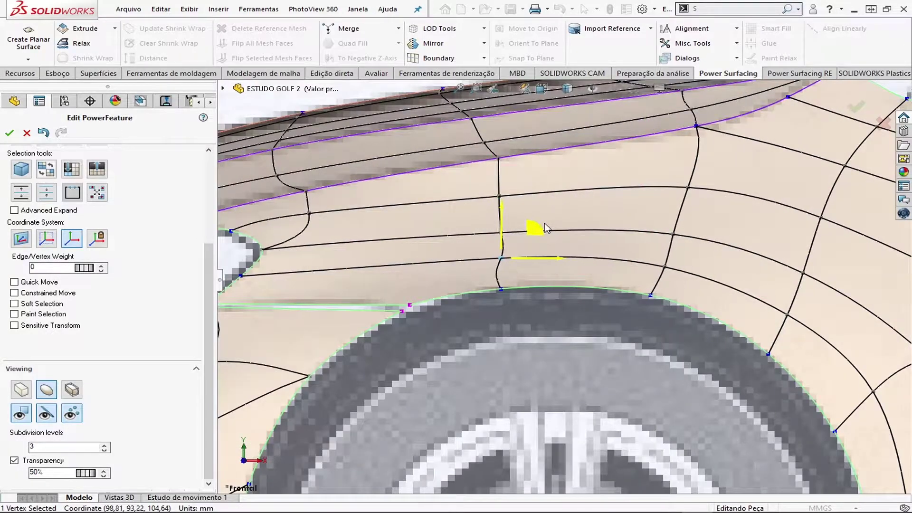
# - In the Esquerda view, move a vertex up and to the right to follow the reference
pyautogui.scroll(3, 545, 227)
pyautogui.moveTo(545, 228)
pyautogui.mouseDown(button='middle')
pyautogui.moveTo(556, 228)
pyautogui.moveTo(509, 331)
pyautogui.mouseUp(button='middle')
pyautogui.scroll(2, 550, 323)
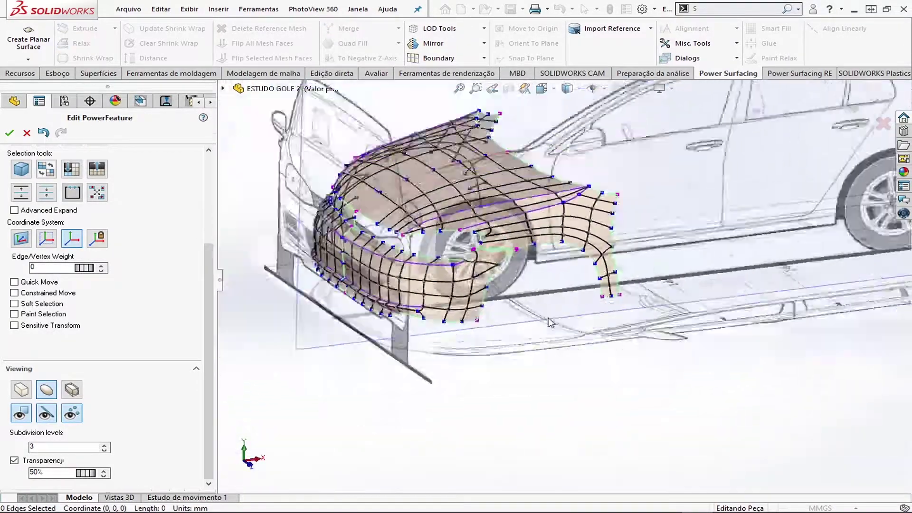
pyautogui.hotkey('ctrl', '3')
pyautogui.scroll(-5, 388, 266)
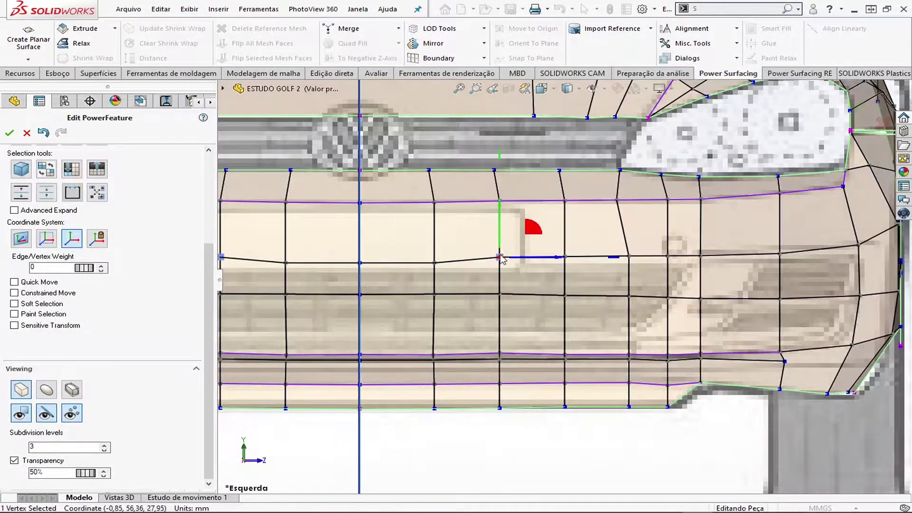
pyautogui.scroll(3, 675, 263)
pyautogui.scroll(-5, 624, 370)
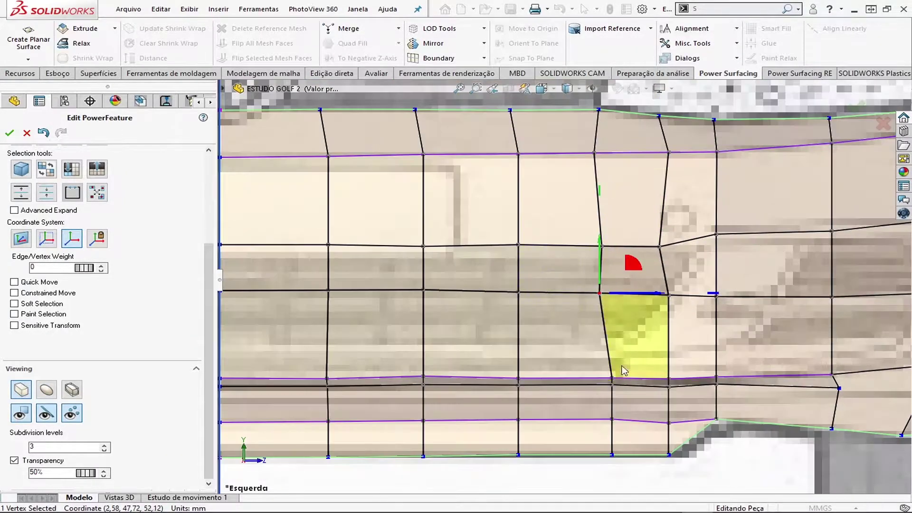
pyautogui.moveTo(690, 270); pyautogui.dragTo(647, 356)
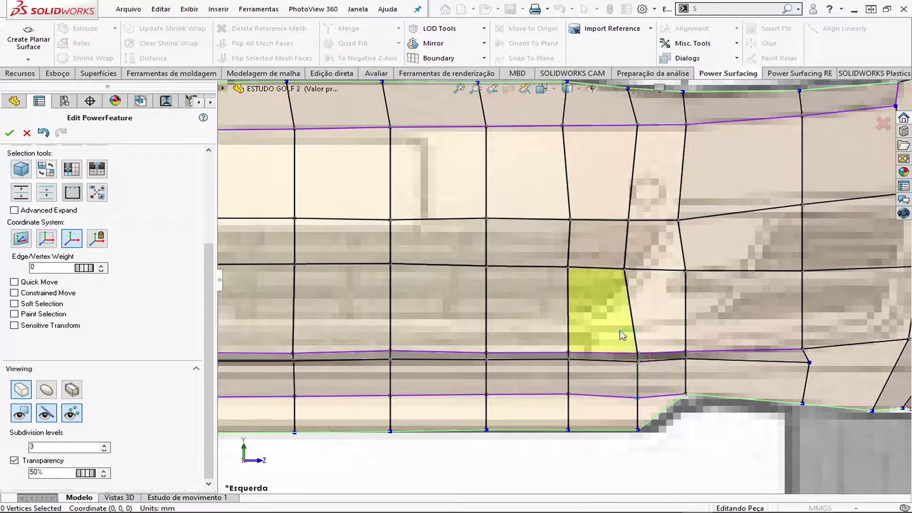
# - Select several vertices along the bumper strip, then clear the selection
pyautogui.click(661, 310)
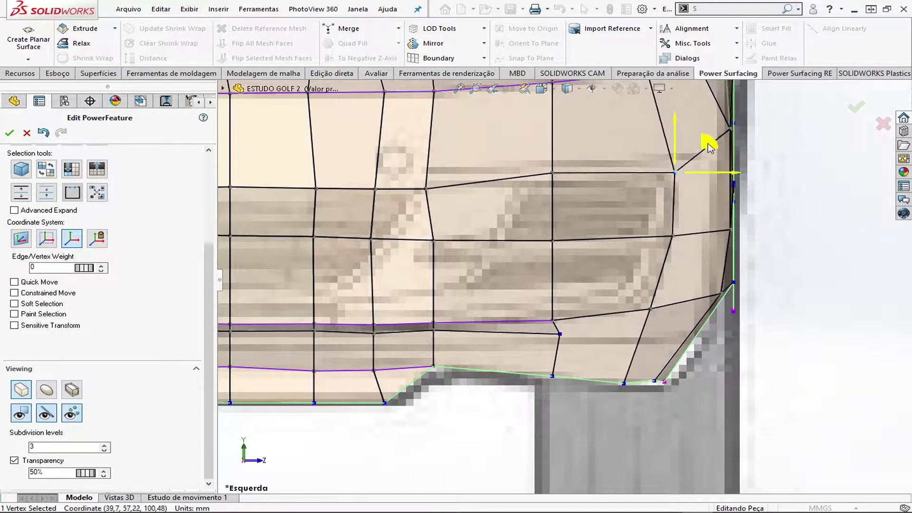
pyautogui.click(427, 189)
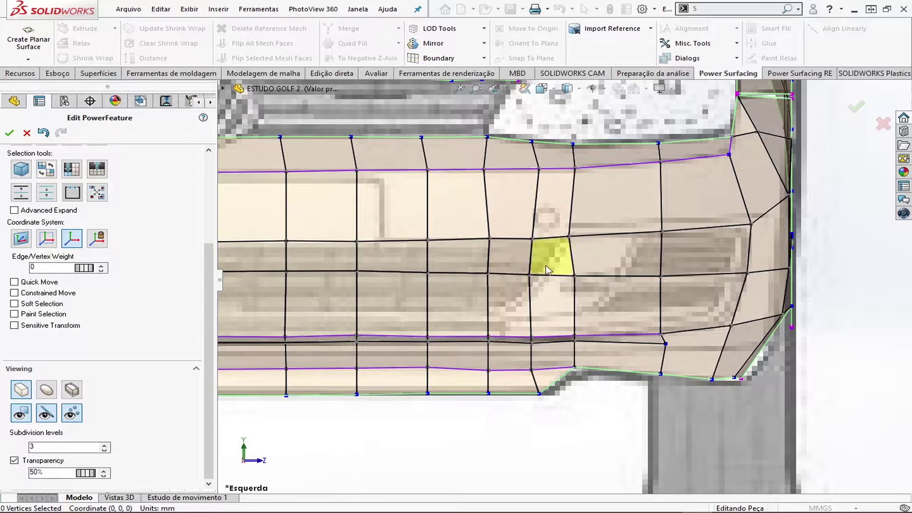
pyautogui.click(493, 310)
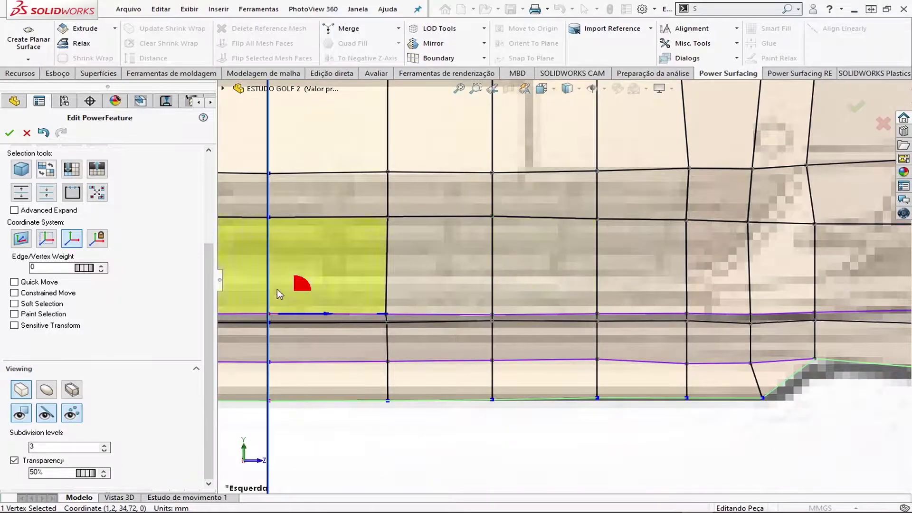
pyautogui.scroll(2, 570, 287)
pyautogui.click(625, 287)
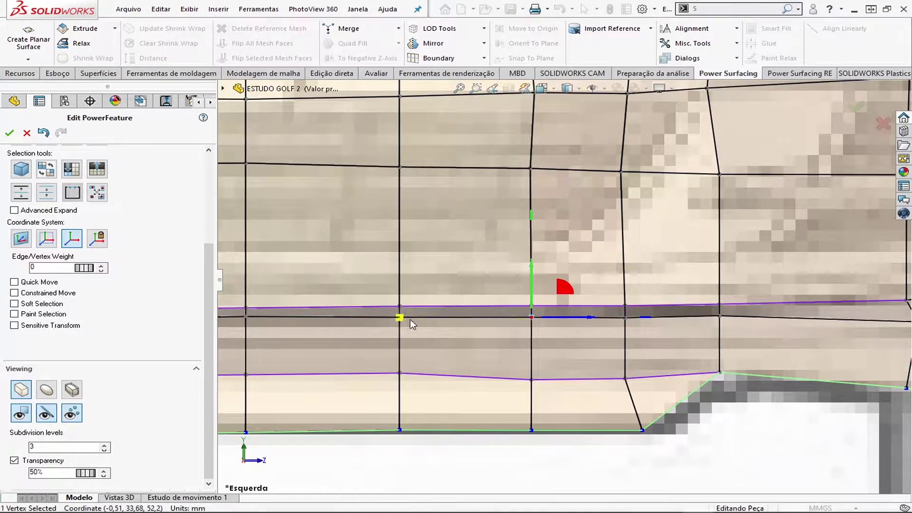
pyautogui.scroll(-3, 412, 325)
pyautogui.press('Escape')
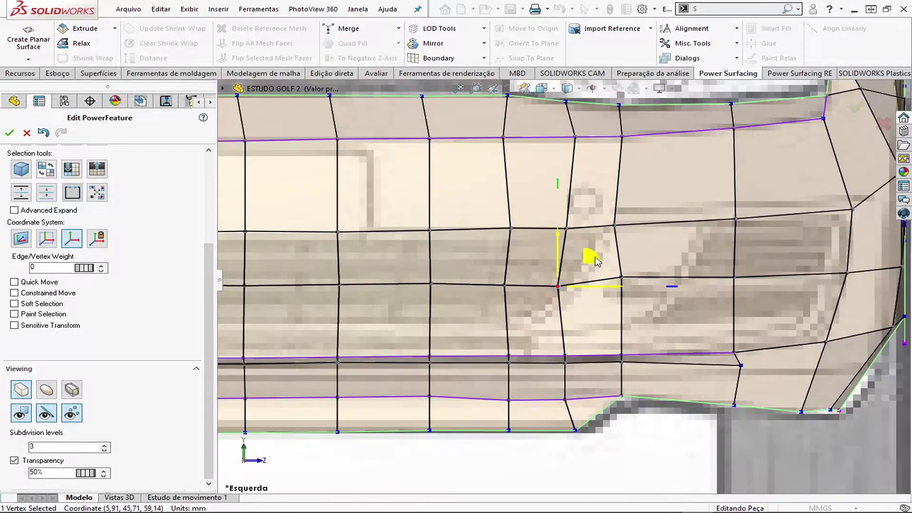
# - Select the bumper edge loop and a short edge, offsetting the vertex down to -6,15 mm
pyautogui.scroll(-3, 617, 266)
pyautogui.scroll(5, 550, 266)
pyautogui.doubleClick(549, 338)
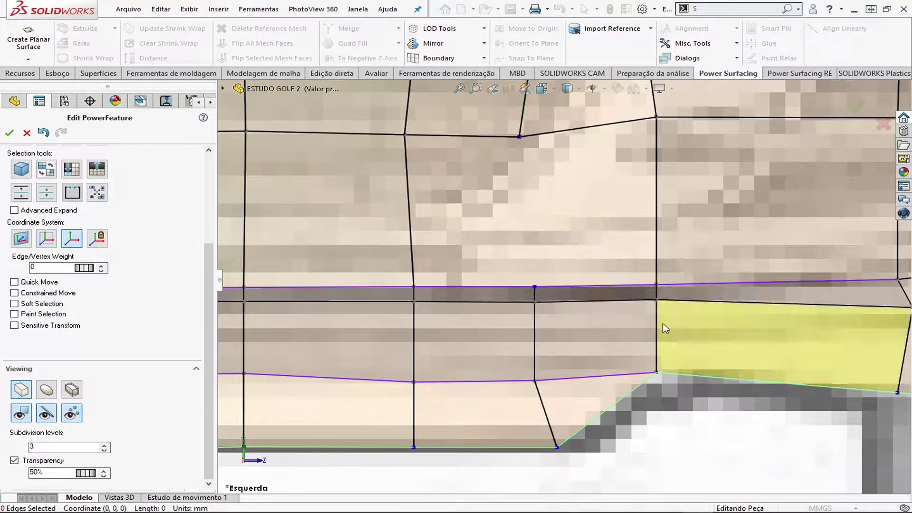
pyautogui.scroll(-3, 662, 323)
pyautogui.scroll(3, 509, 175)
pyautogui.click(506, 170)
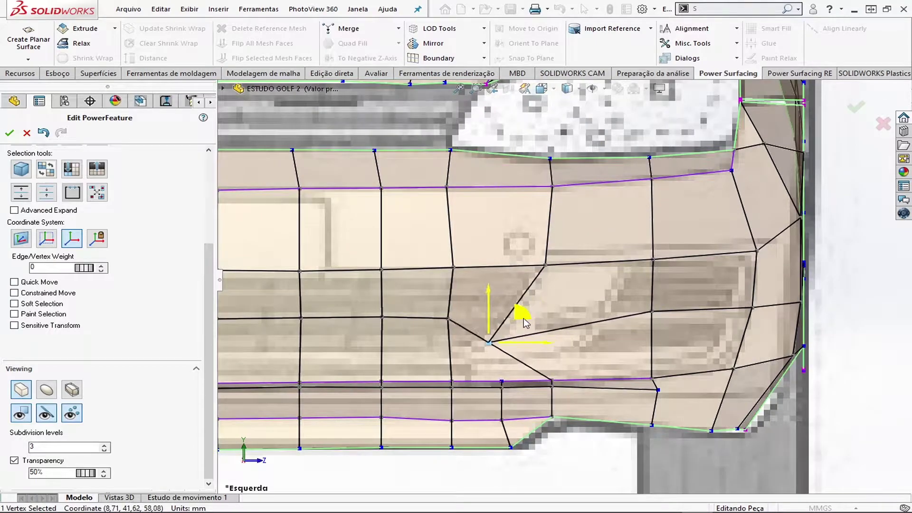
pyautogui.moveTo(524, 323); pyautogui.dragTo(507, 312)
pyautogui.moveTo(445, 312); pyautogui.dragTo(417, 299)
pyautogui.scroll(2, 417, 299)
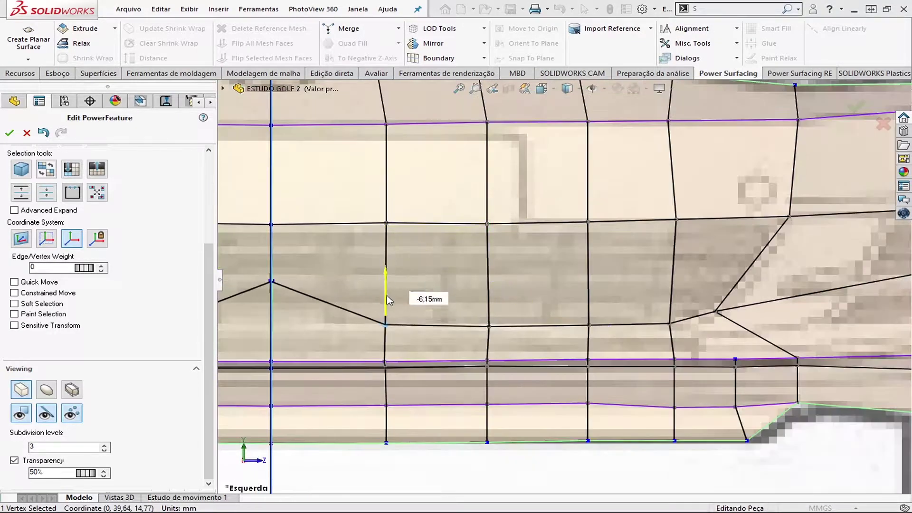
pyautogui.scroll(-2, 585, 309)
# - Insert a new diagonal edge through the bumper mesh and show the control cage
pyautogui.press('i')
pyautogui.click(600, 329)
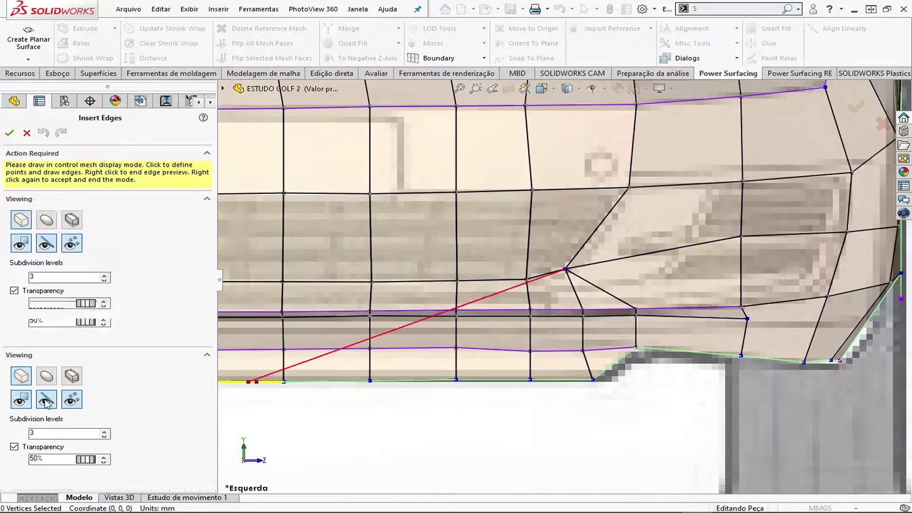
pyautogui.rightClick(249, 381)
pyautogui.click(21, 389)
pyautogui.rightClick(631, 275)
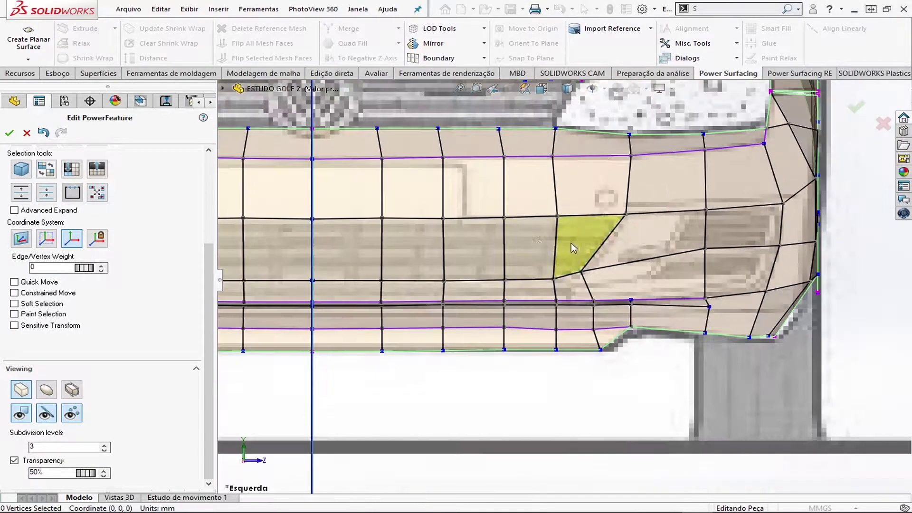
# - Select the strip of five bumper faces and preview Offset Loops at 6,98%
pyautogui.doubleClick(572, 243)
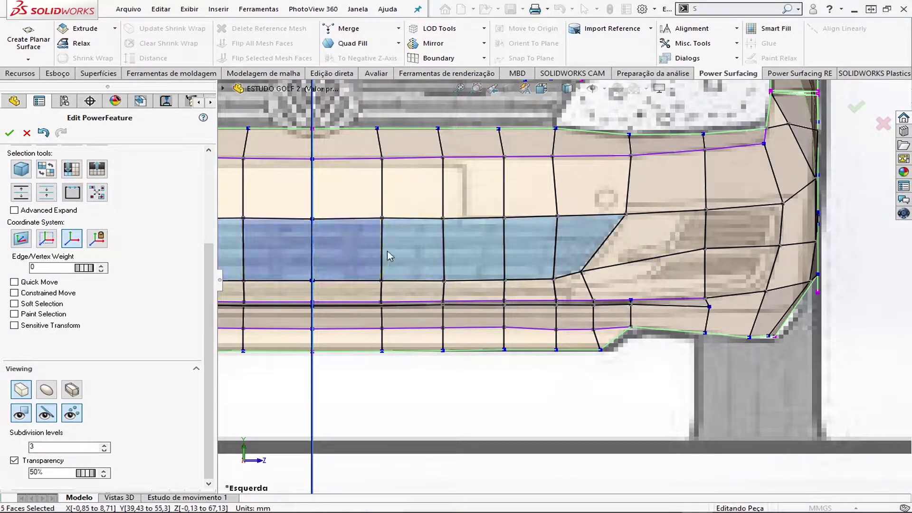
pyautogui.click(382, 256)
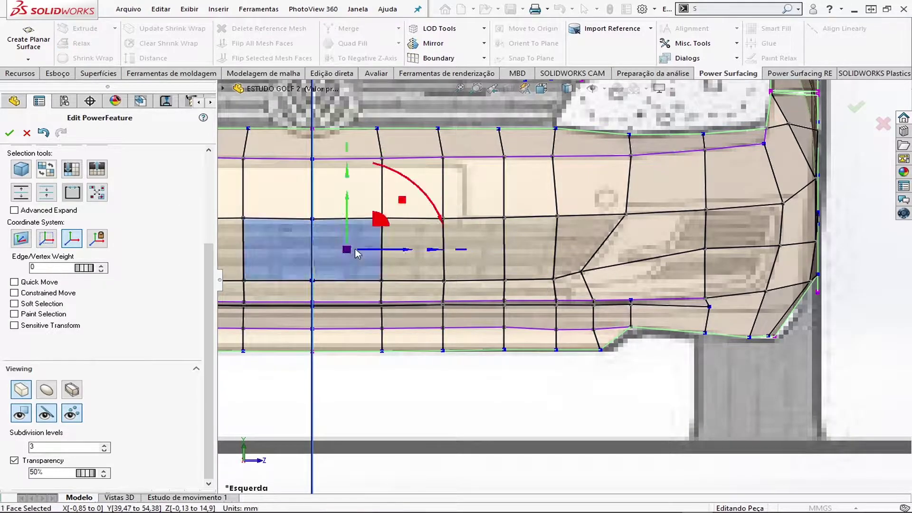
pyautogui.rightClick(356, 248)
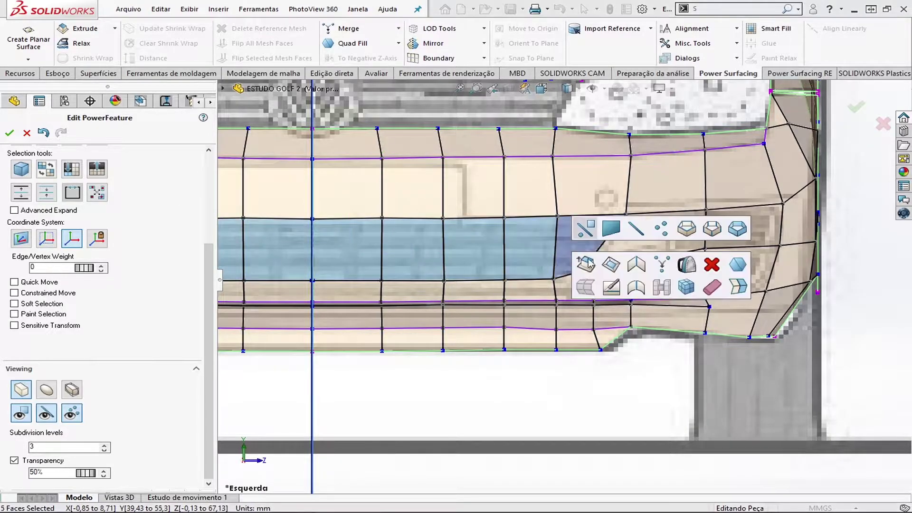
pyautogui.click(507, 407)
pyautogui.click(259, 9)
pyautogui.moveTo(282, 71)
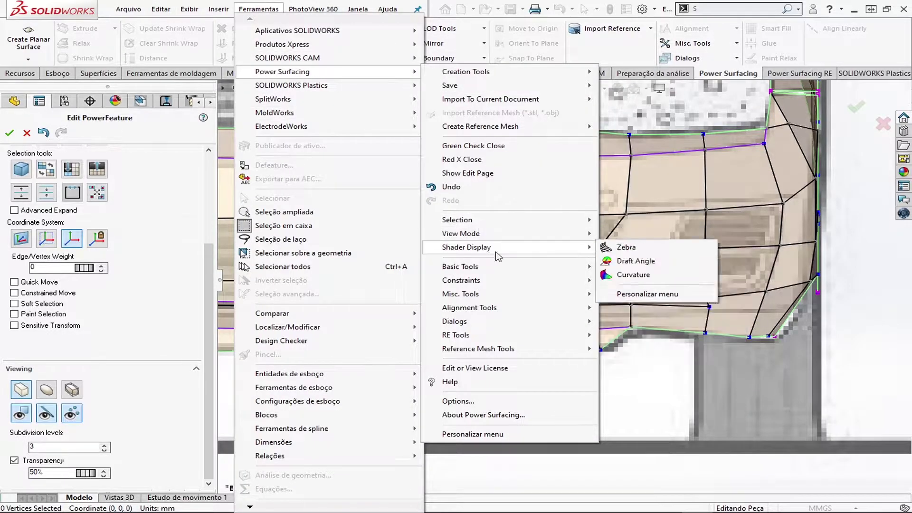
pyautogui.click(896, 329)
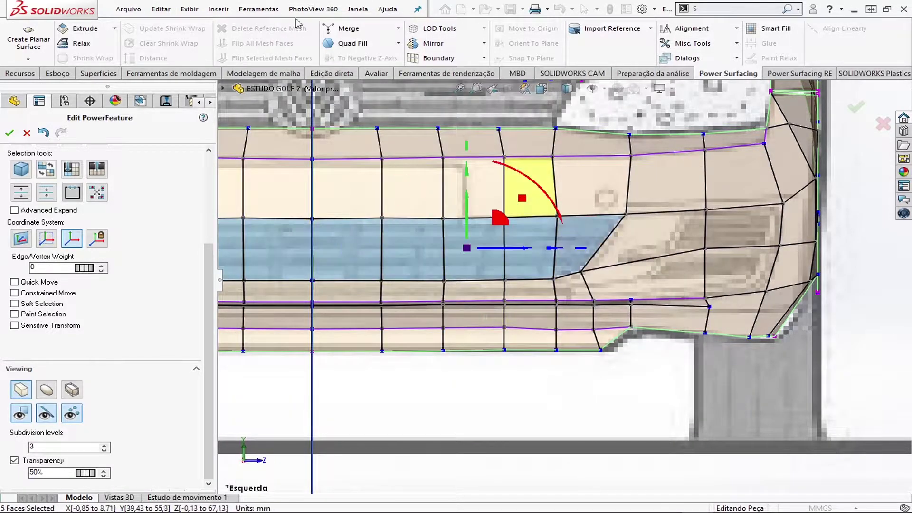
pyautogui.click(259, 9)
pyautogui.click(612, 211)
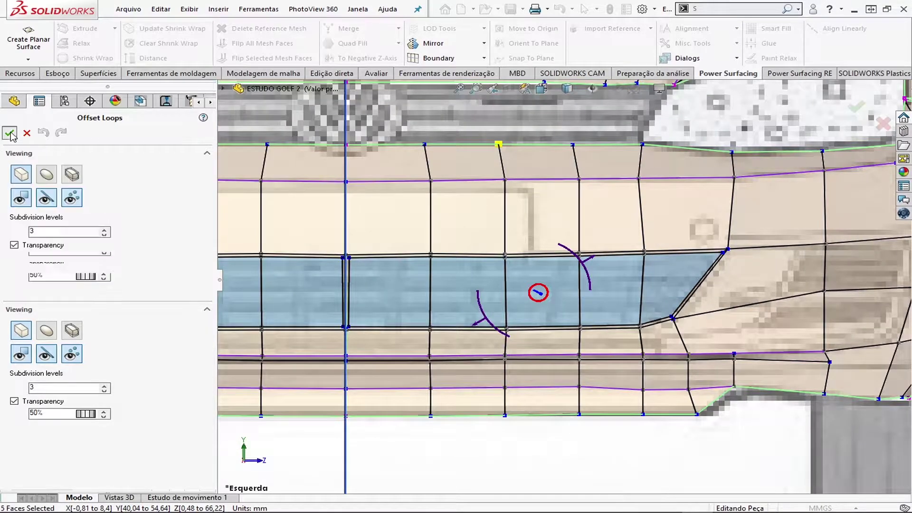
# - Apply the offset loop around the grille faces and insert two new edges beside it
pyautogui.press('Return')
pyautogui.click(613, 393)
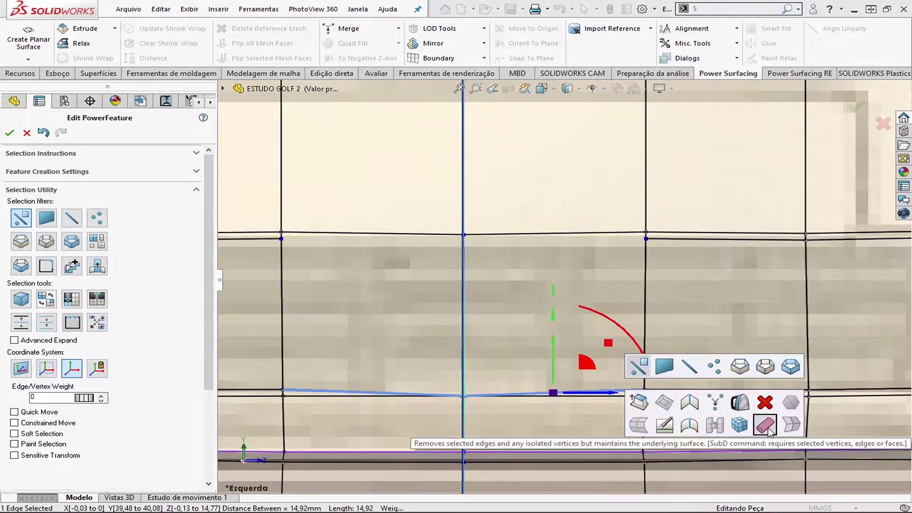
pyautogui.click(769, 430)
pyautogui.click(639, 315)
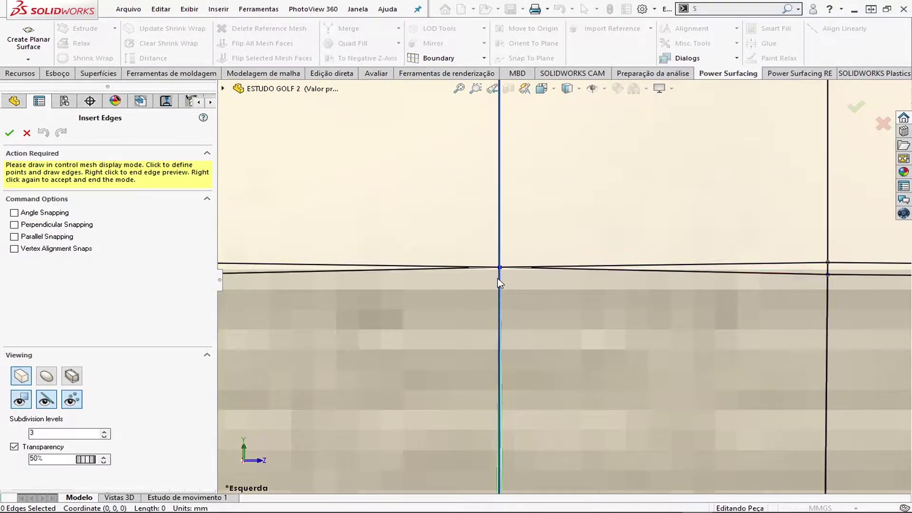
pyautogui.rightClick(503, 284)
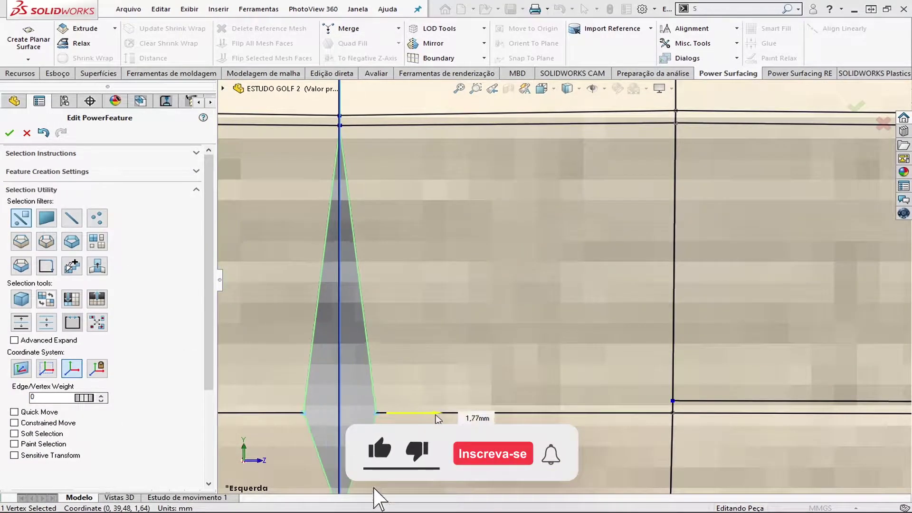
pyautogui.click(389, 380)
pyautogui.click(672, 400)
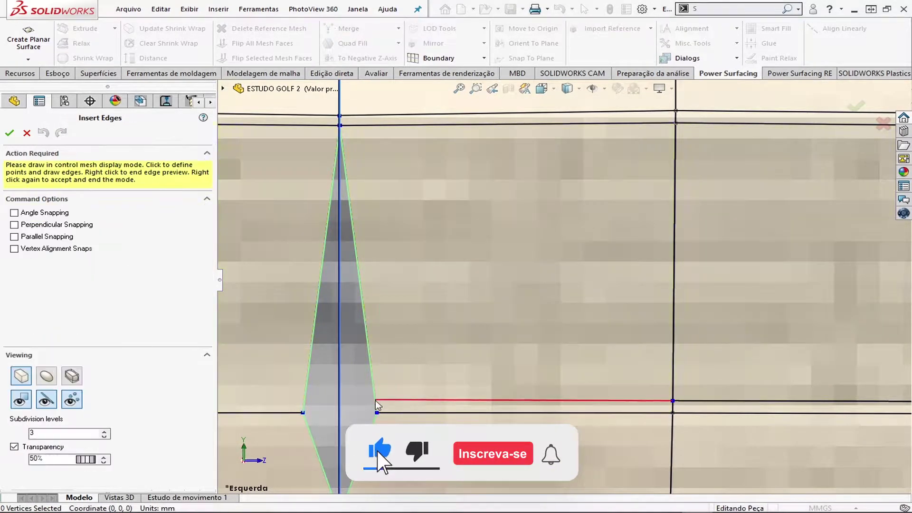
pyautogui.rightClick(385, 373)
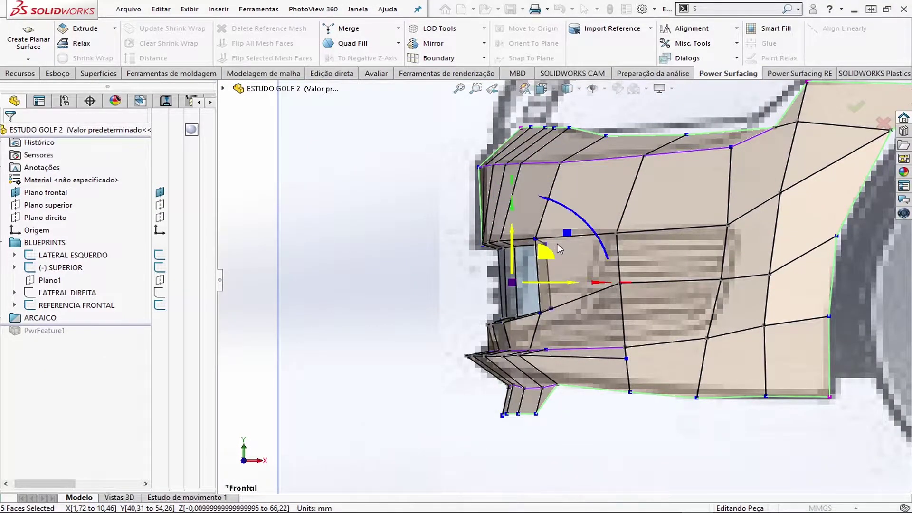
# - Zoom in on the car front and show the mesh as its box control cage near the grille band
pyautogui.scroll(-2, 515, 308)
pyautogui.scroll(-1, 527, 318)
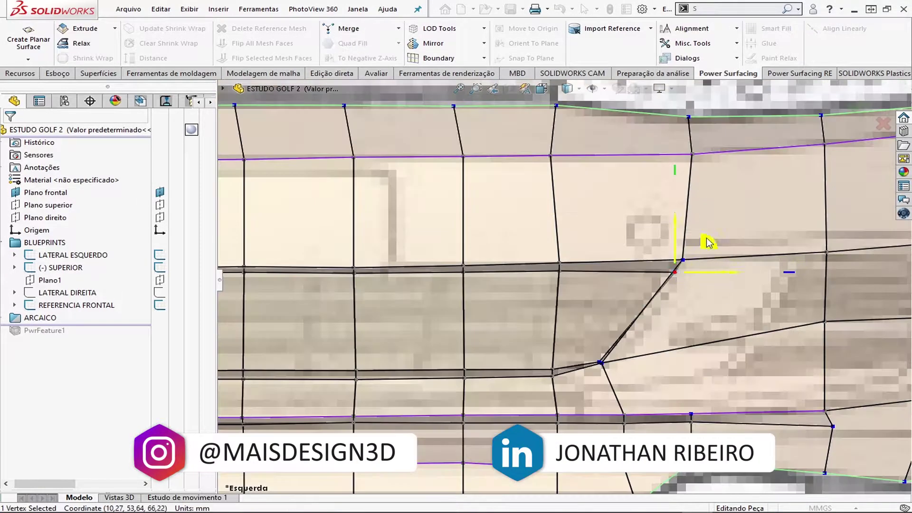
pyautogui.scroll(-2, 596, 362)
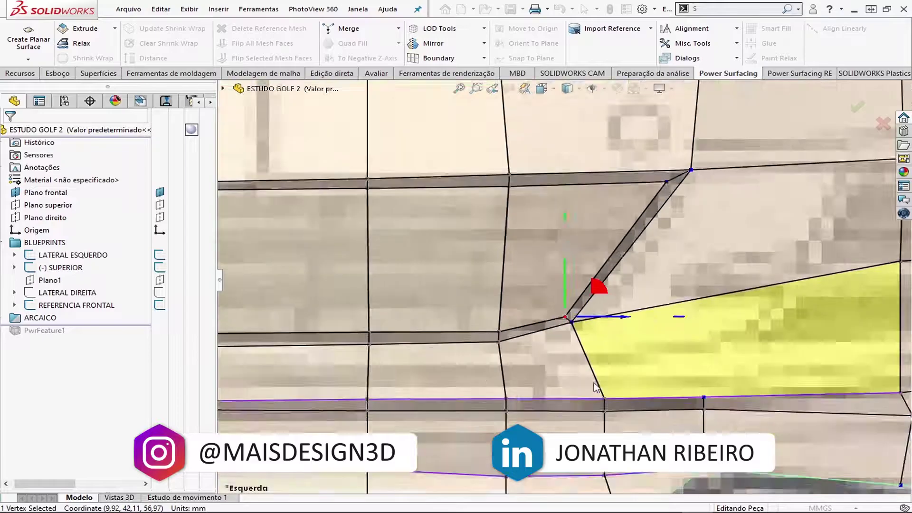
pyautogui.scroll(5, 594, 382)
pyautogui.scroll(-2, 342, 266)
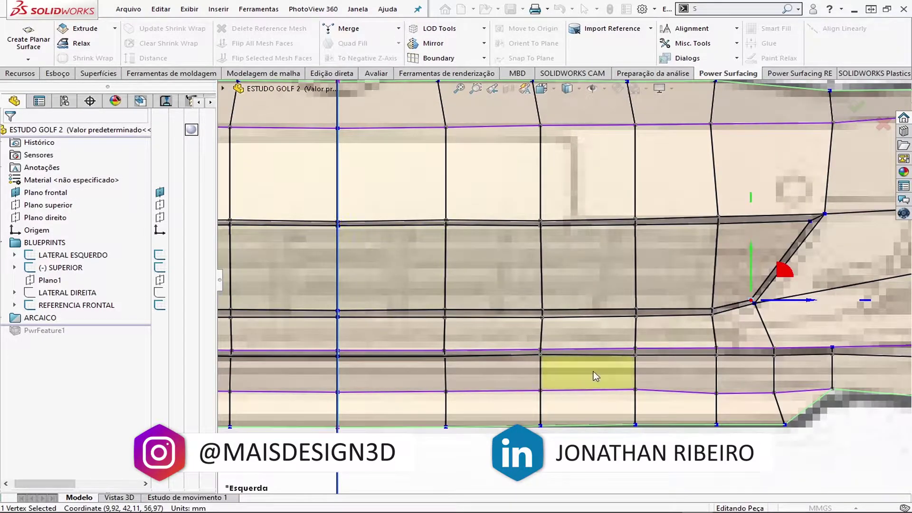
pyautogui.scroll(2, 596, 377)
pyautogui.scroll(-3, 498, 285)
pyautogui.scroll(-1, 441, 295)
pyautogui.scroll(1, 440, 294)
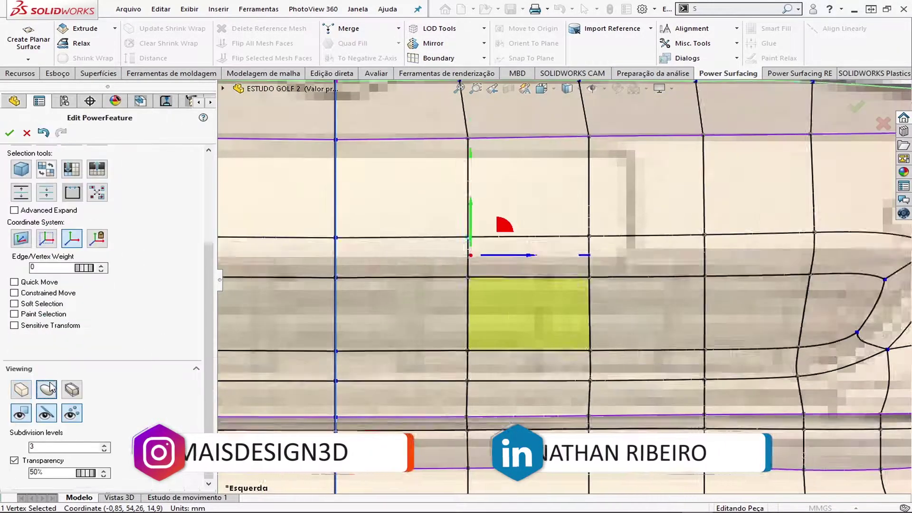
pyautogui.click(21, 390)
pyautogui.scroll(-3, 551, 278)
pyautogui.keyDown('ctrl'); pyautogui.moveTo(579, 242); pyautogui.dragTo(365, 250, button='middle'); pyautogui.keyUp('ctrl')
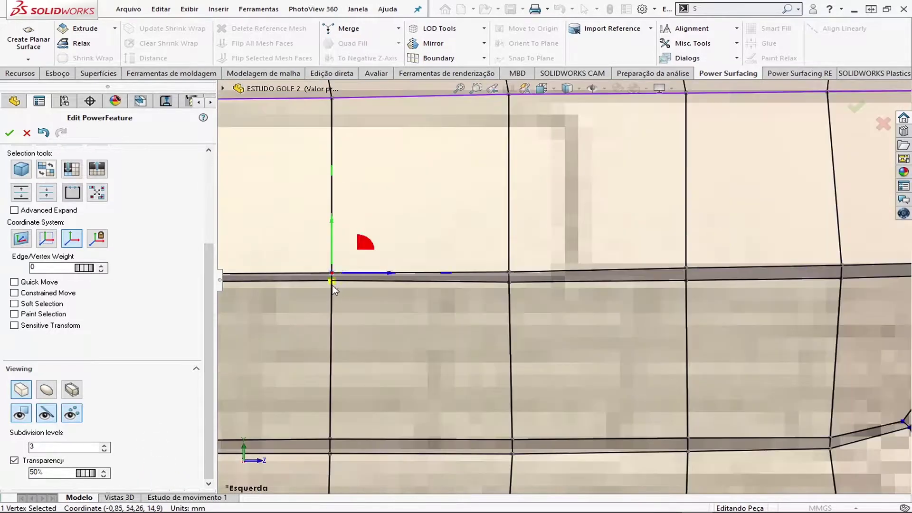
pyautogui.scroll(-2, 352, 401)
pyautogui.scroll(2, 669, 399)
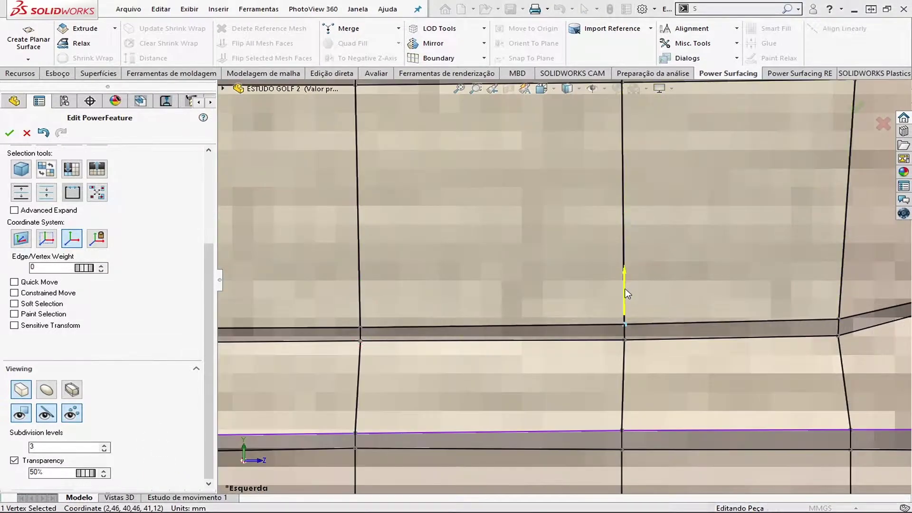
# - Reshape grille band vertices and the run of edges along the band with the triad
pyautogui.click(677, 316)
pyautogui.scroll(-2, 525, 252)
pyautogui.scroll(2, 448, 255)
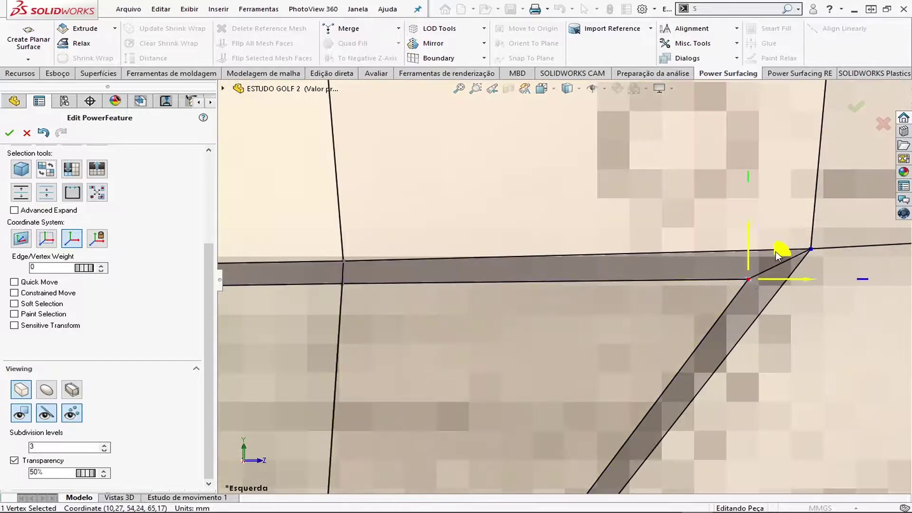
pyautogui.scroll(2, 753, 244)
pyautogui.doubleClick(336, 244)
pyautogui.scroll(3, 335, 244)
pyautogui.scroll(-5, 708, 394)
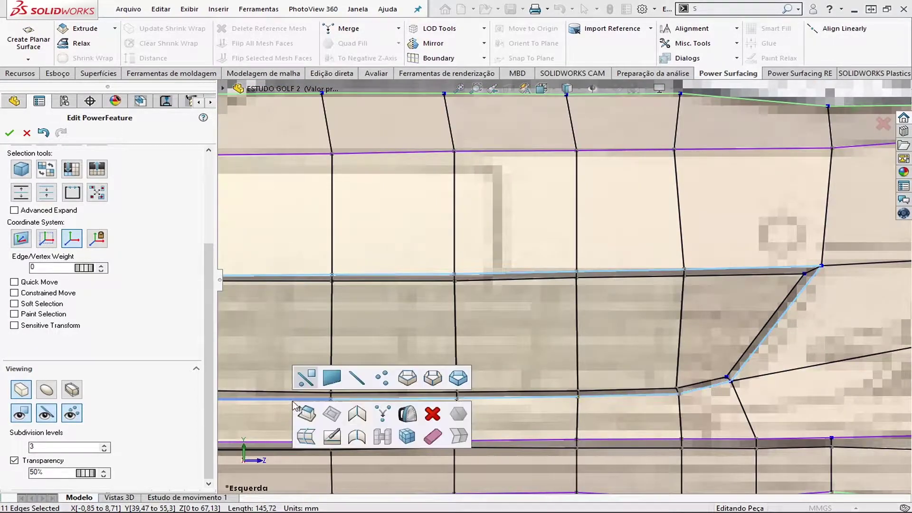
pyautogui.scroll(3, 707, 394)
pyautogui.click(583, 308)
# - Adjust the vertices and edges at the grille band's corner and outer edge
pyautogui.scroll(-4, 586, 307)
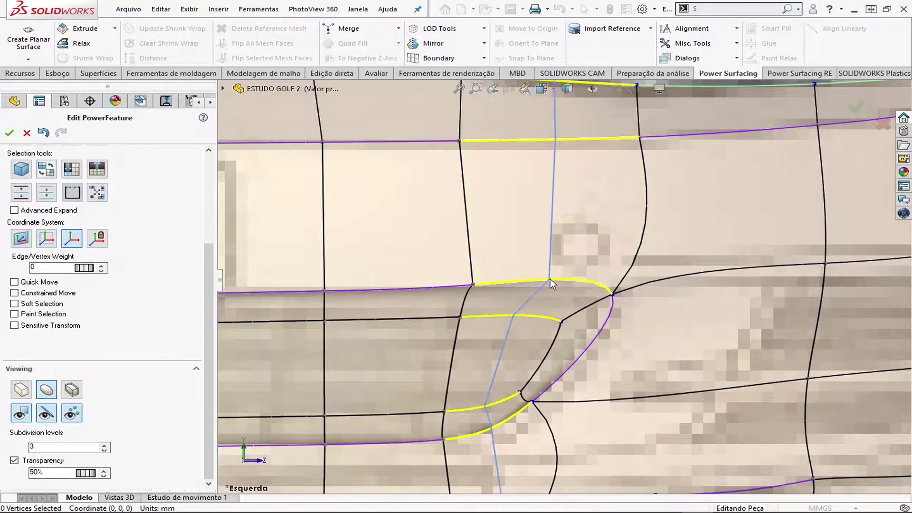
pyautogui.scroll(3, 532, 289)
pyautogui.scroll(-3, 613, 285)
pyautogui.click(613, 287)
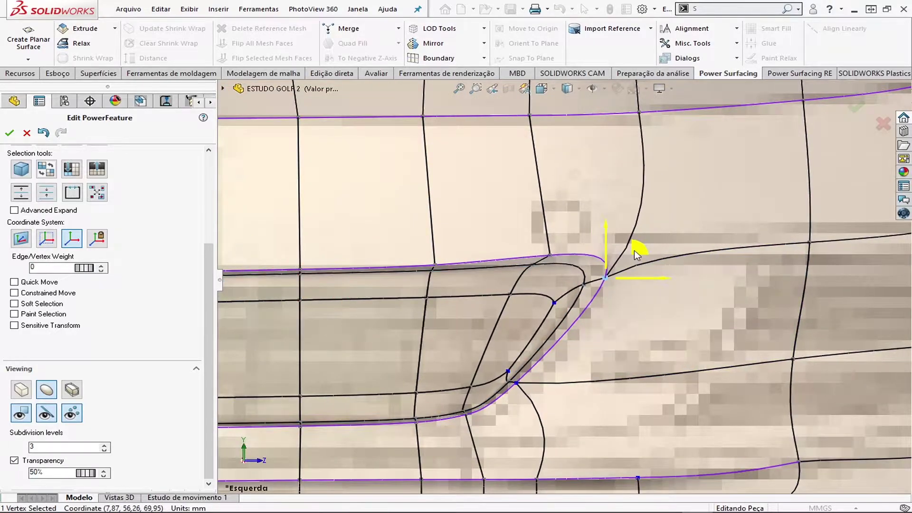
pyautogui.scroll(3, 807, 326)
pyautogui.scroll(-3, 558, 288)
pyautogui.scroll(-2, 559, 287)
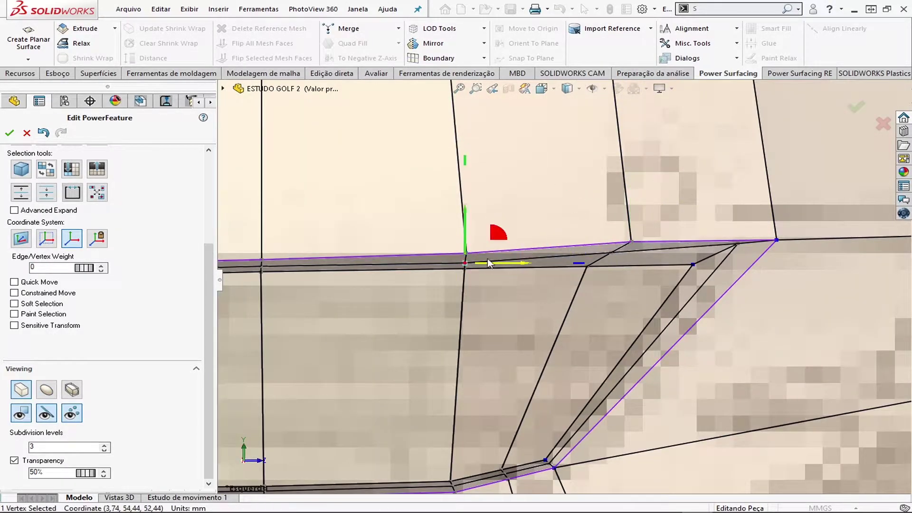
pyautogui.scroll(-2, 496, 241)
pyautogui.scroll(3, 520, 255)
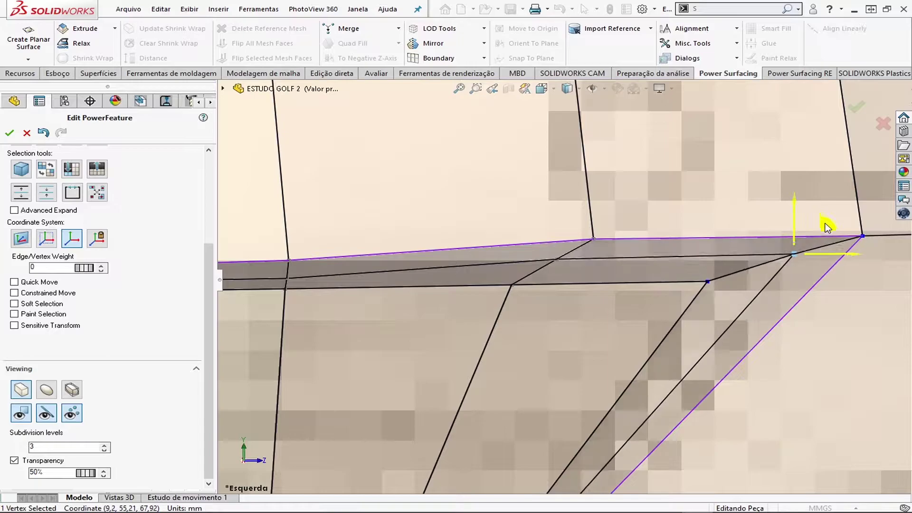
pyautogui.click(763, 227)
# - Select the edge loop around the grille band, preview it smooth, and select its six faces
pyautogui.scroll(2, 756, 331)
pyautogui.scroll(3, 754, 326)
pyautogui.scroll(-3, 597, 250)
pyautogui.scroll(3, 506, 374)
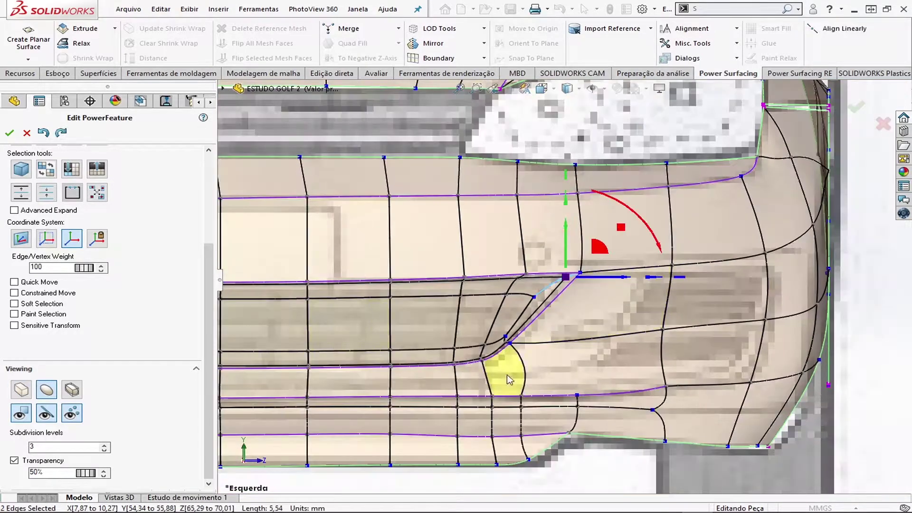
pyautogui.scroll(-2, 543, 295)
pyautogui.scroll(3, 539, 311)
pyautogui.click(593, 309)
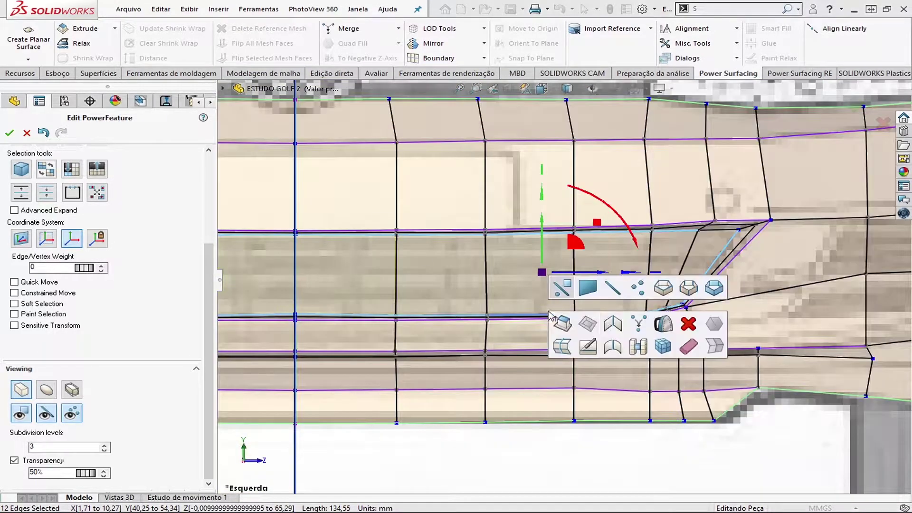
pyautogui.scroll(3, 618, 285)
pyautogui.click(47, 389)
pyautogui.moveTo(427, 238); pyautogui.dragTo(475, 214, button='middle')
pyautogui.scroll(3, 522, 285)
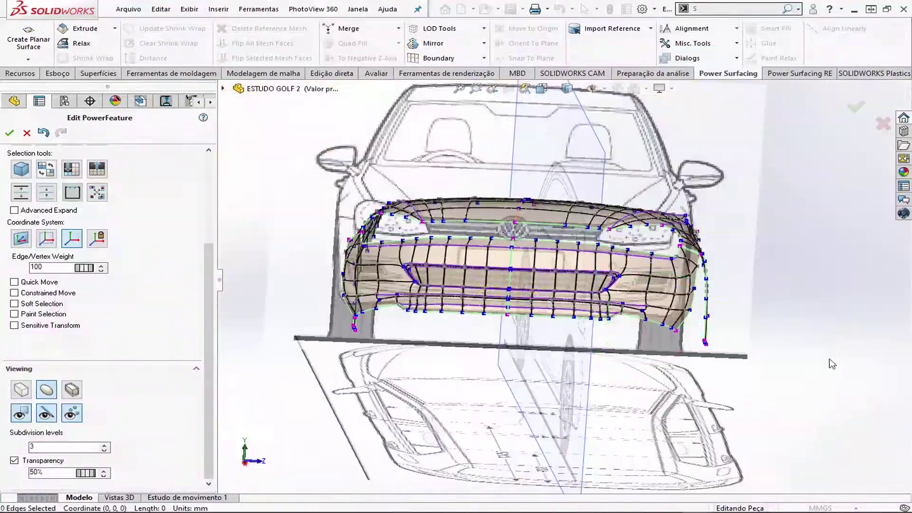
pyautogui.scroll(-5, 617, 309)
pyautogui.doubleClick(655, 308)
# - In the left side view, reshape the lower bumper corner vertex and preview the smooth surface
pyautogui.hotkey('ctrl', '3')
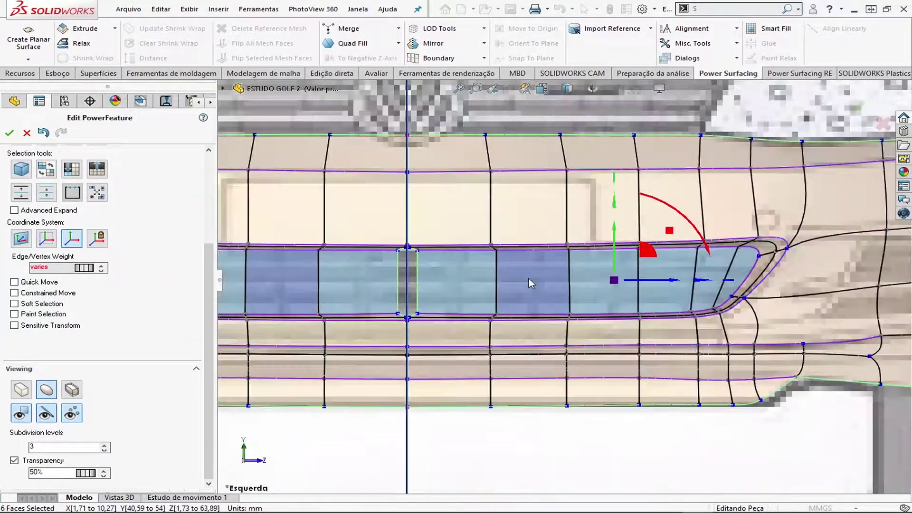
pyautogui.scroll(-5, 522, 256)
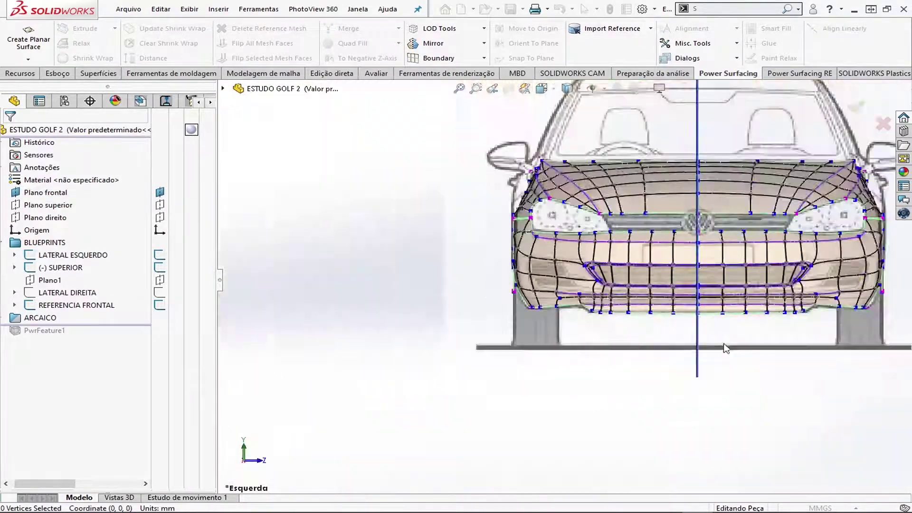
pyautogui.scroll(-3, 677, 317)
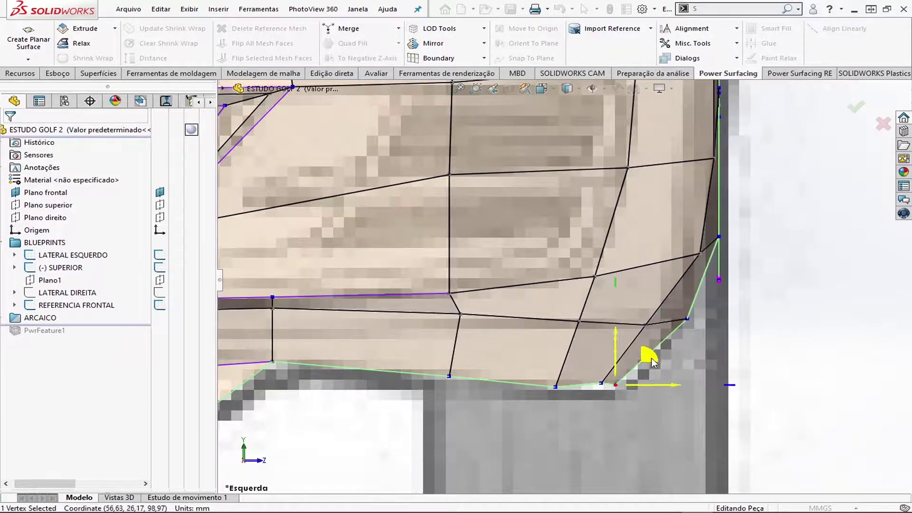
pyautogui.click(555, 386)
pyautogui.scroll(2, 650, 265)
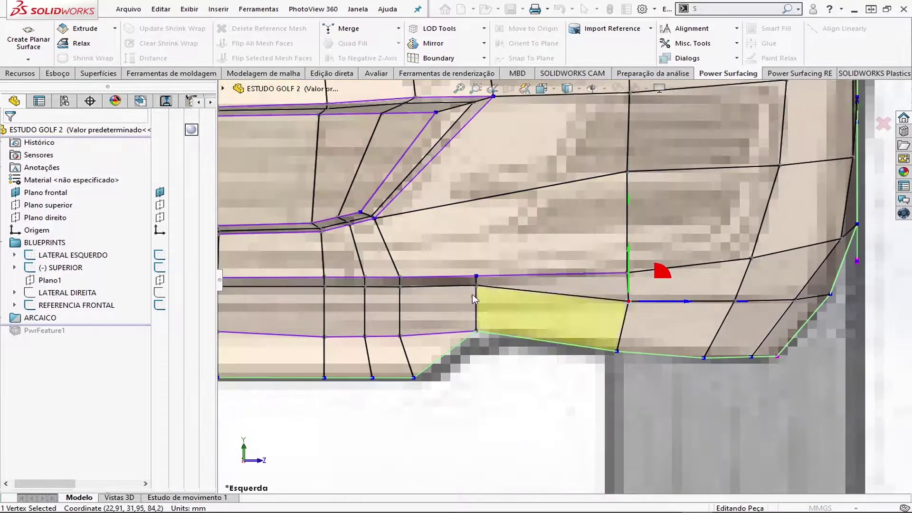
pyautogui.scroll(2, 580, 255)
pyautogui.scroll(-5, 563, 262)
pyautogui.scroll(2, 531, 292)
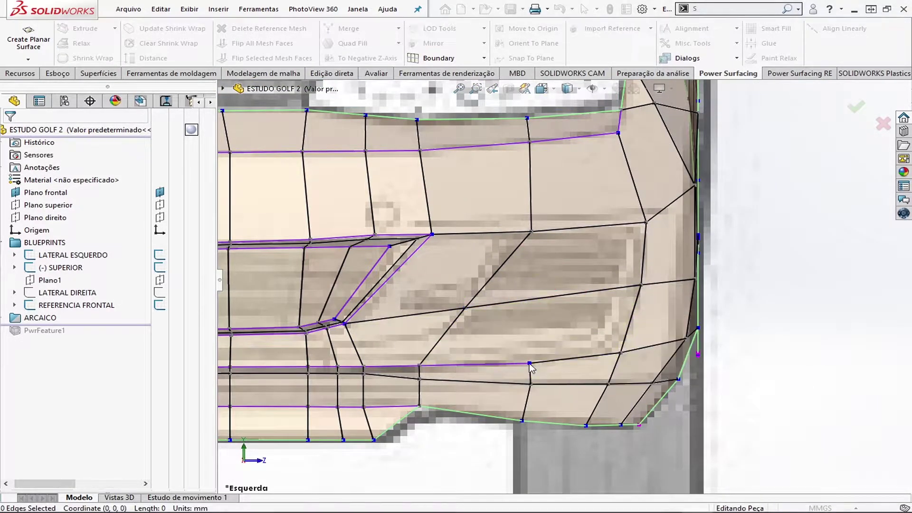
pyautogui.scroll(1, 586, 199)
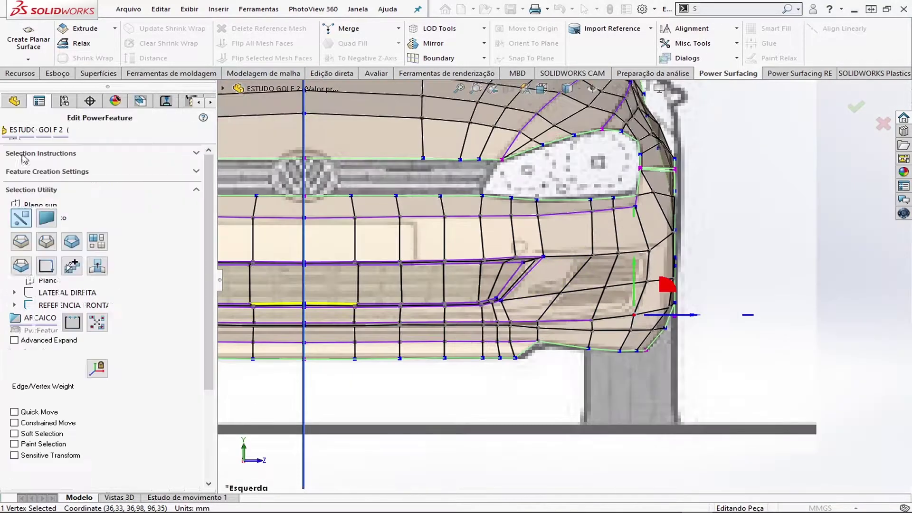
pyautogui.scroll(-3, 104, 294)
pyautogui.click(46, 389)
pyautogui.moveTo(523, 332); pyautogui.dragTo(455, 430, button='middle')
# - Accept the mesh to build the surface bodies and view the front from below
pyautogui.click(856, 112)
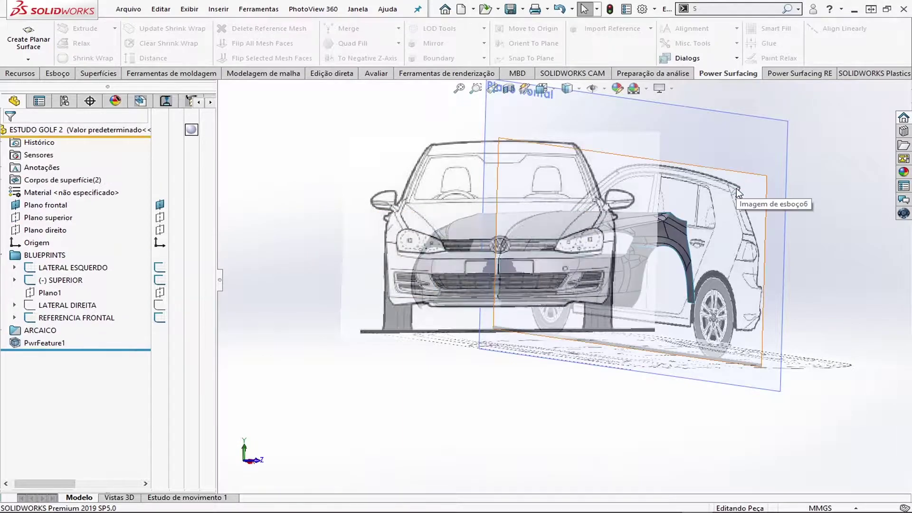
pyautogui.scroll(-5, 527, 304)
pyautogui.moveTo(527, 303); pyautogui.dragTo(665, 441, button='middle')
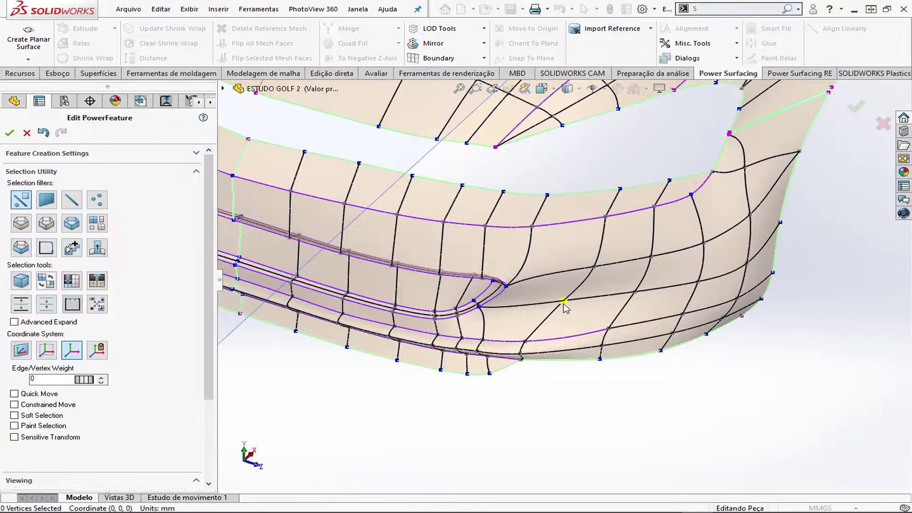
# - Re-edit the mesh to nudge grille lip, vent recess and wheel arch vertices, then rebake
pyautogui.click(564, 306)
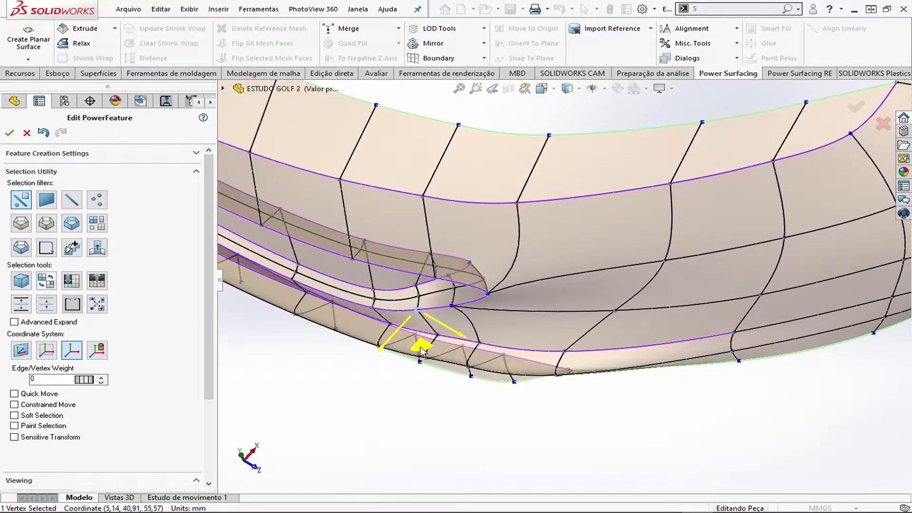
pyautogui.moveTo(420, 351); pyautogui.dragTo(701, 319, button='middle')
pyautogui.click(537, 240)
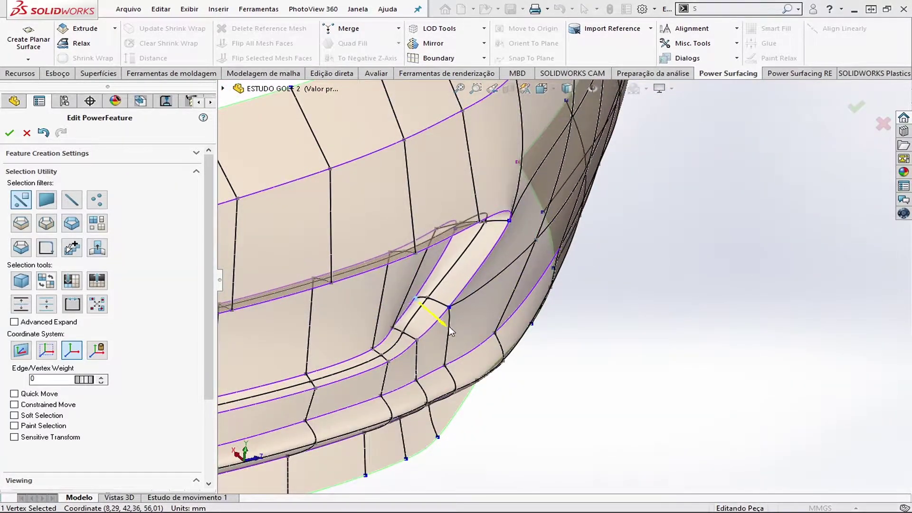
pyautogui.moveTo(450, 331)
pyautogui.mouseDown(button='middle')
pyautogui.moveTo(466, 411)
pyautogui.moveTo(623, 401)
pyautogui.moveTo(580, 357)
pyautogui.mouseUp(button='middle')
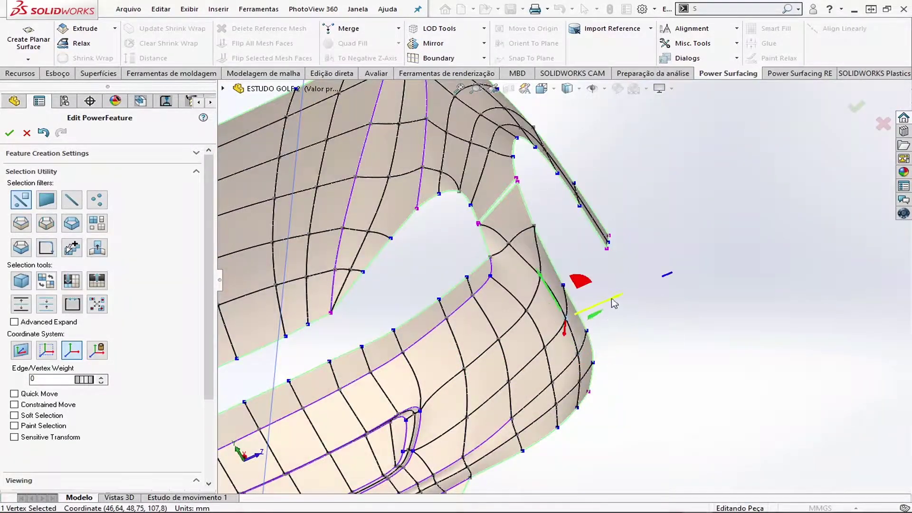
pyautogui.moveTo(614, 303); pyautogui.dragTo(665, 407, button='middle')
pyautogui.press('Return')
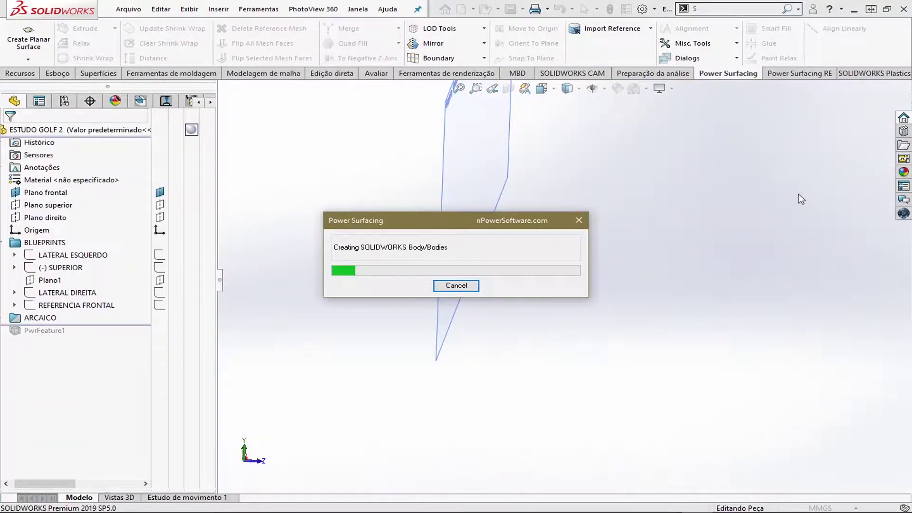
# - Paint the car body with red Pintado car paint and reopen PwrFeature1 for mesh editing
pyautogui.moveTo(511, 293)
pyautogui.mouseDown(button='middle')
pyautogui.moveTo(580, 237)
pyautogui.moveTo(556, 265)
pyautogui.moveTo(617, 247)
pyautogui.mouseUp(button='middle')
pyautogui.click(903, 172)
pyautogui.scroll(-5, 837, 184)
pyautogui.click(840, 222)
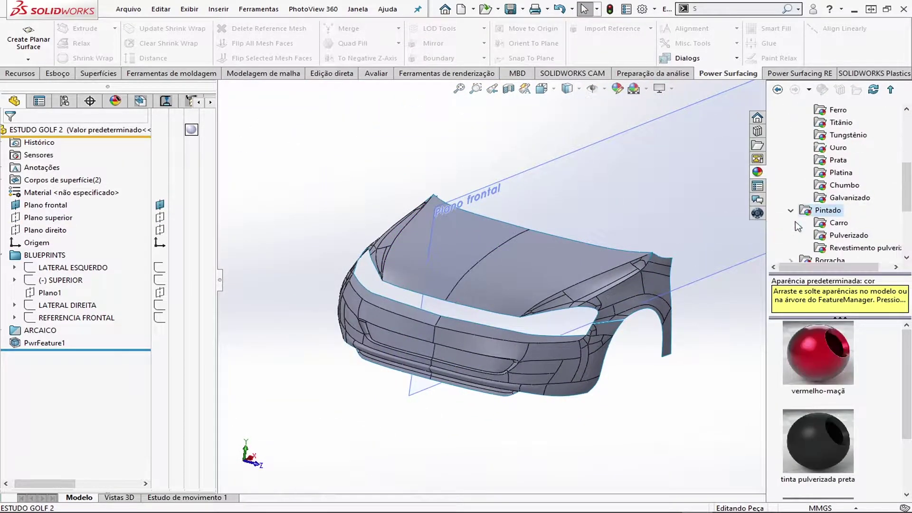
pyautogui.moveTo(817, 351); pyautogui.dragTo(553, 279)
pyautogui.click(560, 370)
pyautogui.scroll(3, 484, 328)
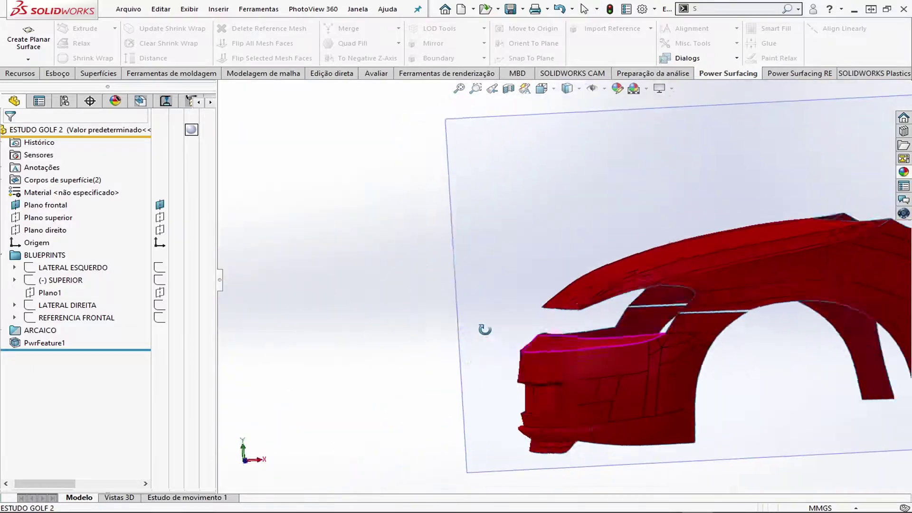
pyautogui.doubleClick(485, 327)
# - Pick bumper and window-edge cage vertices while panning down to the front bumper
pyautogui.scroll(3, 544, 288)
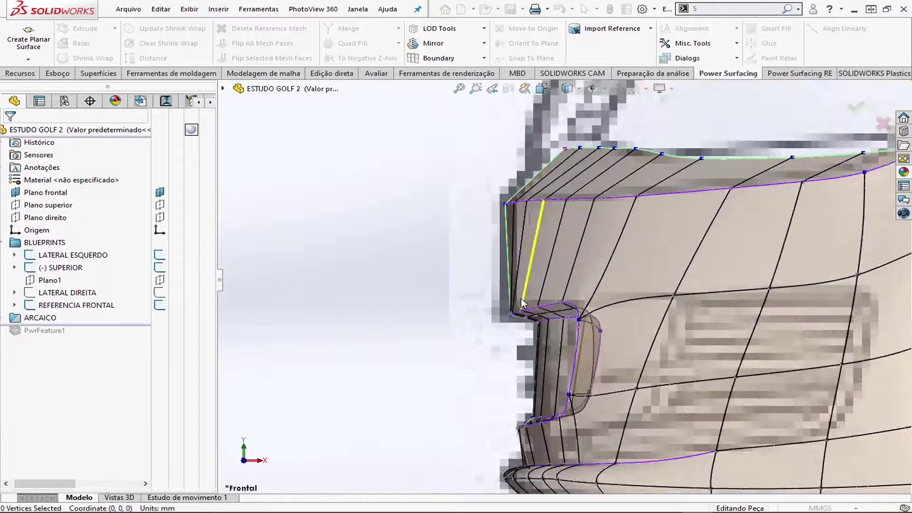
pyautogui.click(525, 285)
pyautogui.scroll(-10, 512, 280)
pyautogui.scroll(6, 512, 280)
pyautogui.scroll(3, 513, 285)
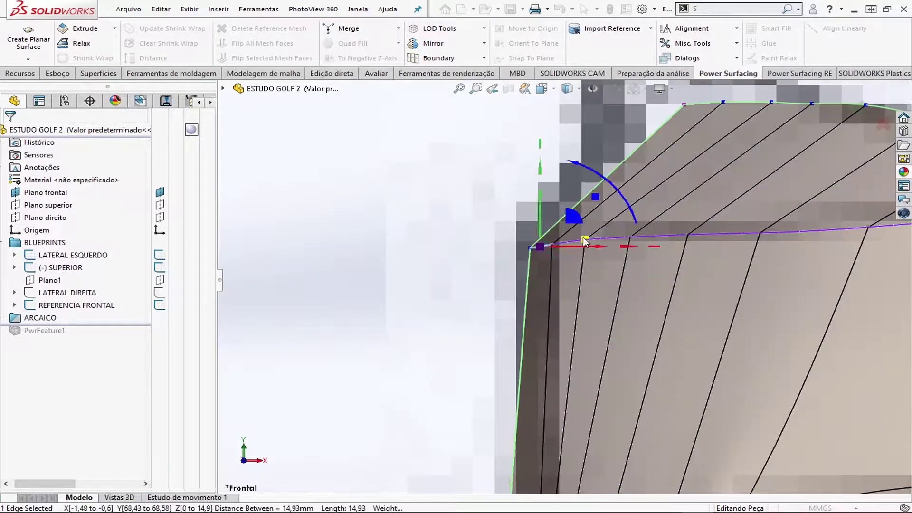
pyautogui.scroll(-2, 515, 290)
pyautogui.scroll(2, 517, 304)
pyautogui.keyDown('ctrl'); pyautogui.moveTo(652, 246); pyautogui.dragTo(593, 253, button='middle'); pyautogui.keyUp('ctrl')
pyautogui.click(583, 299)
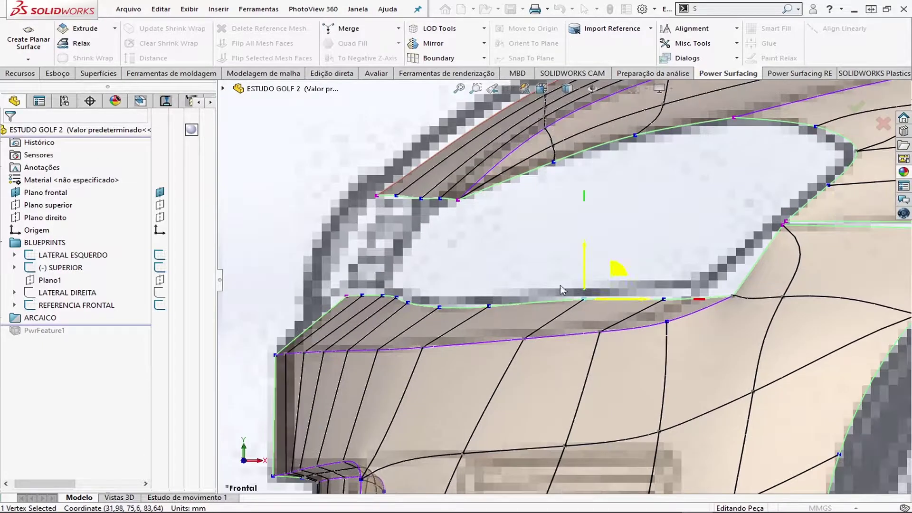
pyautogui.keyDown('ctrl'); pyautogui.moveTo(740, 262); pyautogui.dragTo(618, 299, button='middle'); pyautogui.keyUp('ctrl')
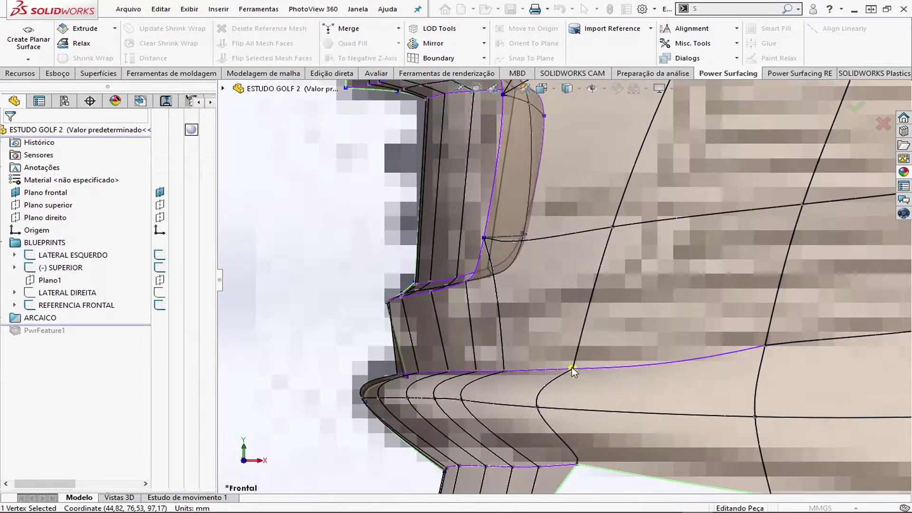
pyautogui.click(593, 312)
# - Bring up the quick mesh selection shortcuts while zooming on the lower bumper
pyautogui.scroll(3, 617, 280)
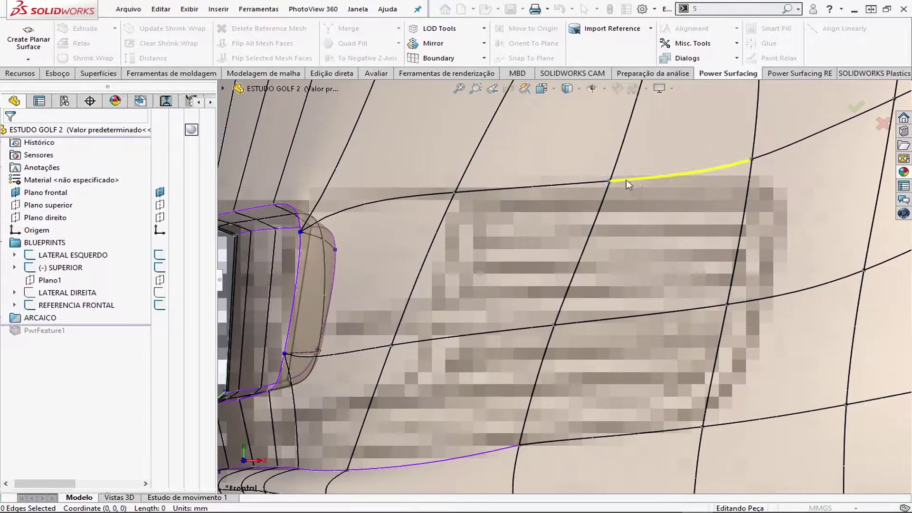
pyautogui.scroll(-4, 626, 179)
pyautogui.scroll(4, 665, 228)
pyautogui.scroll(-2, 636, 213)
pyautogui.rightClick(635, 384)
pyautogui.scroll(-2, 618, 342)
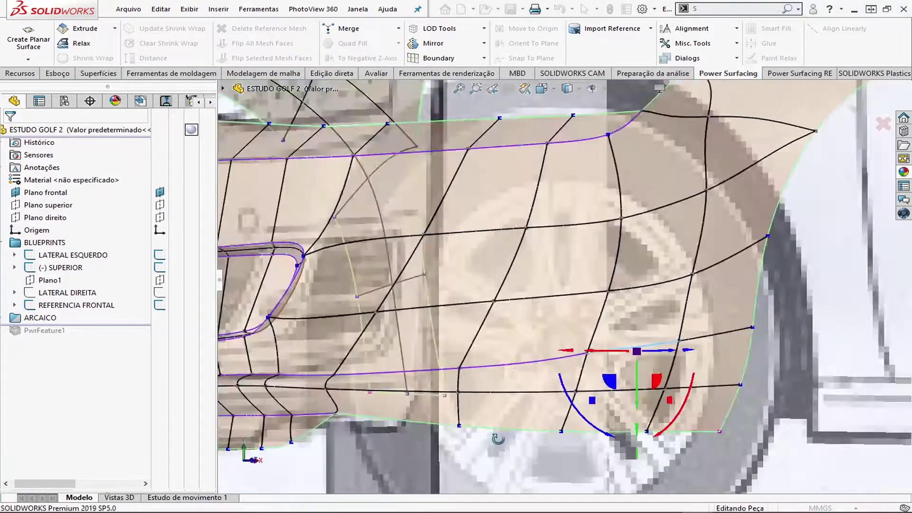
pyautogui.scroll(-4, 590, 305)
pyautogui.scroll(4, 570, 304)
pyautogui.scroll(4, 456, 327)
pyautogui.scroll(5, 456, 327)
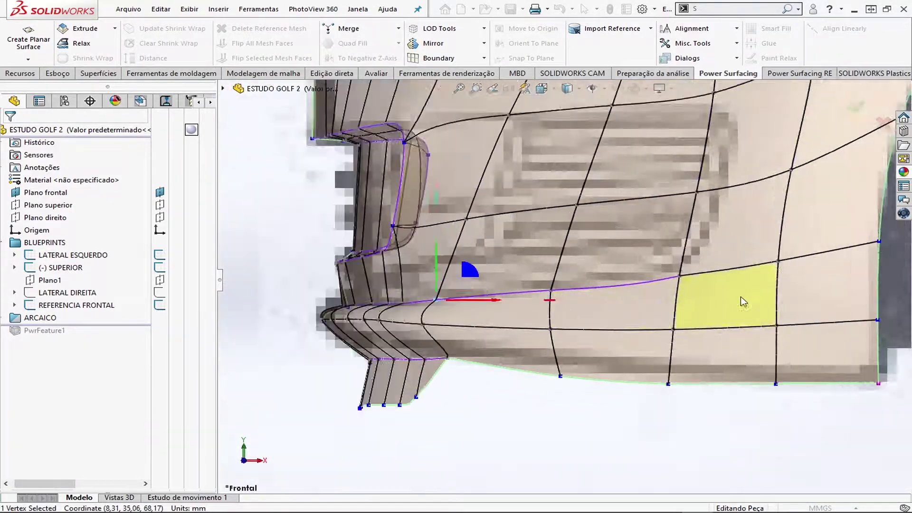
pyautogui.scroll(2, 740, 296)
pyautogui.scroll(-1, 597, 188)
# - Pick vertices beside the side vent, then box-select the four faces covering it
pyautogui.click(419, 291)
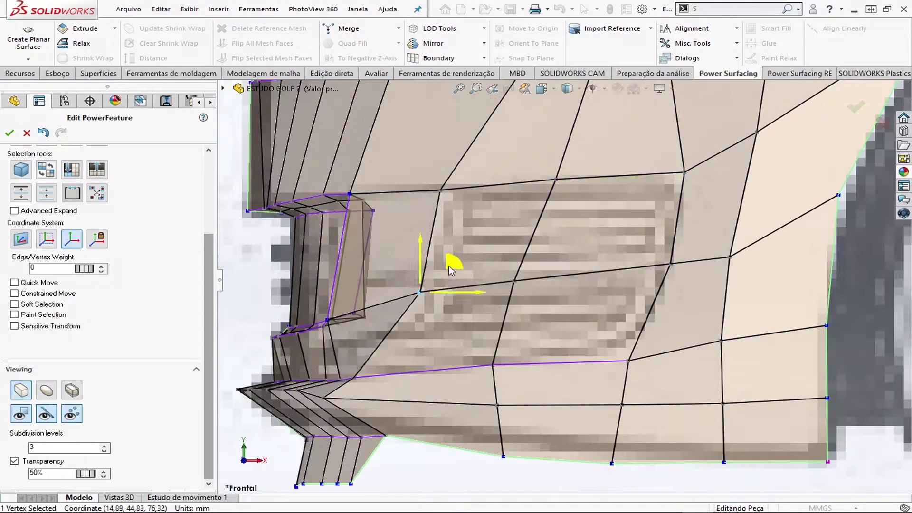
pyautogui.scroll(-1, 432, 359)
pyautogui.scroll(1, 528, 340)
pyautogui.scroll(-1, 617, 308)
pyautogui.click(672, 285)
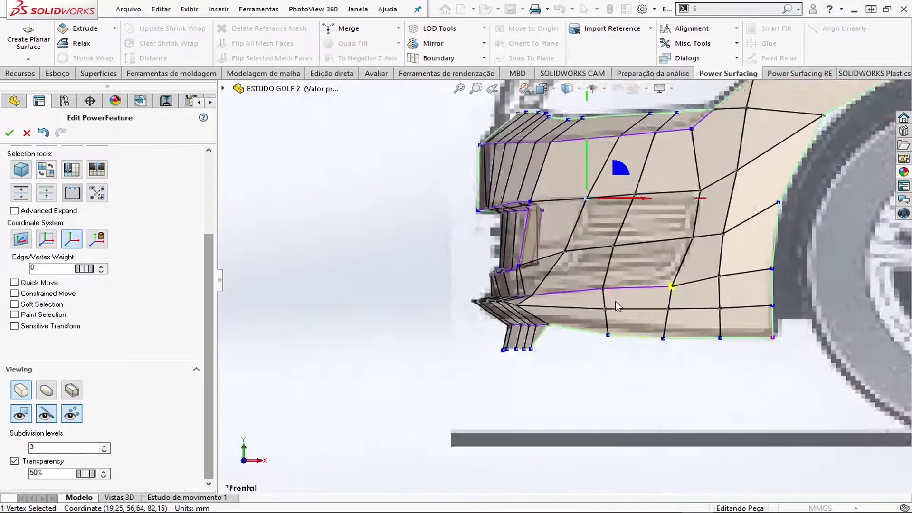
pyautogui.scroll(1, 717, 317)
pyautogui.scroll(-1, 522, 285)
pyautogui.scroll(2, 546, 275)
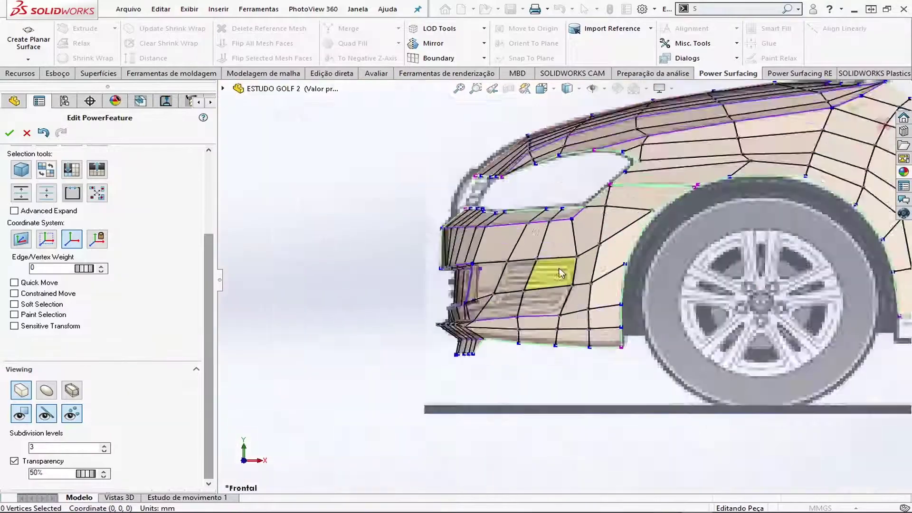
pyautogui.scroll(-2, 392, 351)
pyautogui.scroll(-1, 599, 252)
pyautogui.moveTo(599, 253); pyautogui.dragTo(432, 355)
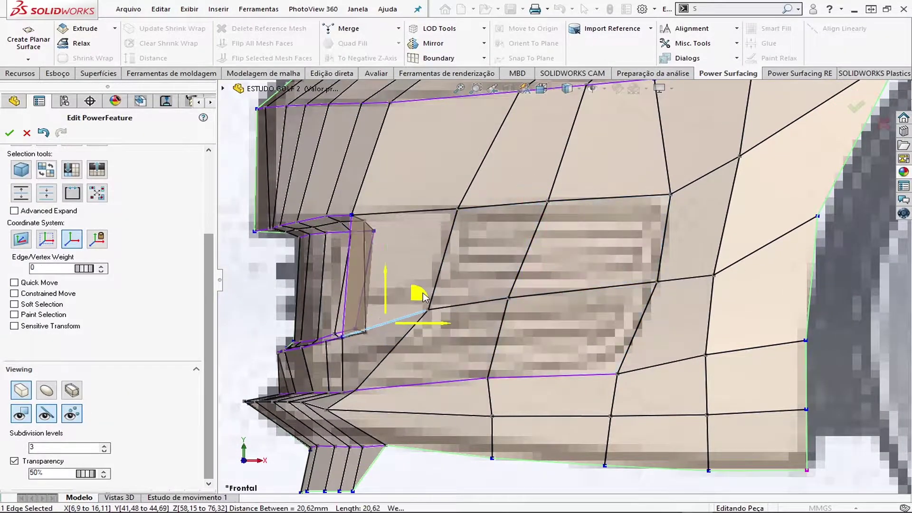
pyautogui.scroll(1, 423, 294)
# - Apply Power Surfacing Offset Loops to the four bumper faces and check it in side and front views
pyautogui.click(258, 9)
pyautogui.click(637, 385)
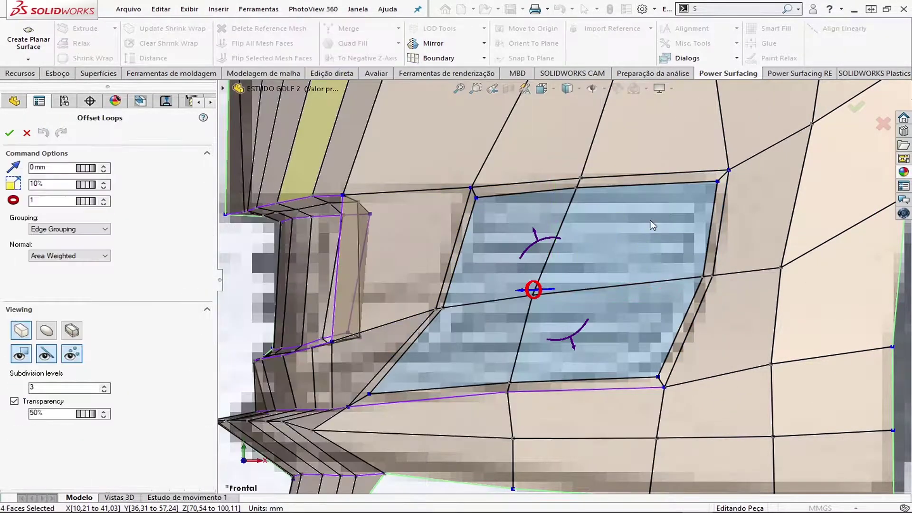
pyautogui.press('Return')
pyautogui.hotkey('ctrl', '3')
pyautogui.scroll(-3, 573, 278)
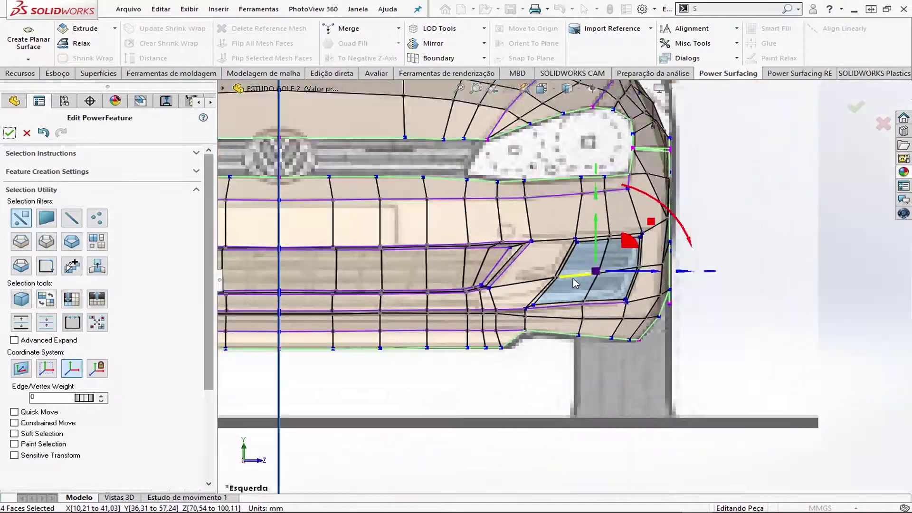
pyautogui.hotkey('ctrl', '1')
pyautogui.scroll(3, 588, 288)
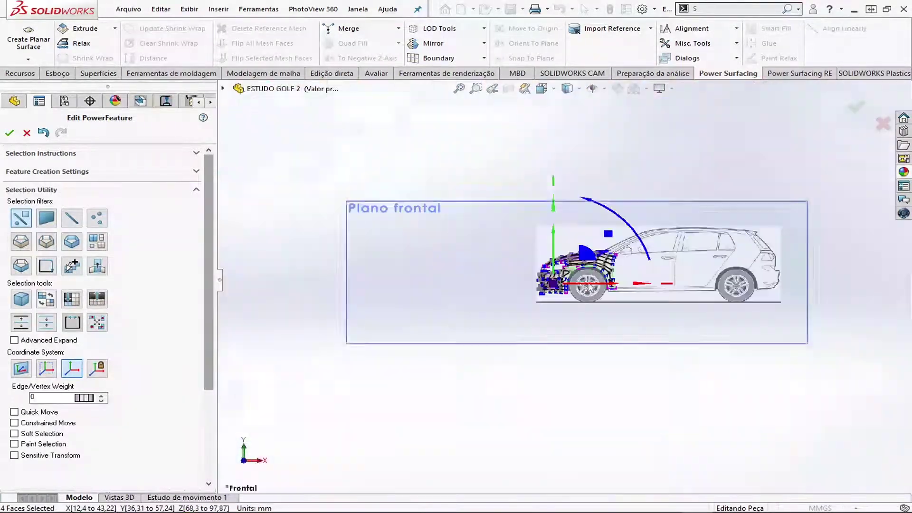
pyautogui.scroll(-5, 650, 235)
pyautogui.scroll(5, 659, 279)
# - Select edges of the new vent loop and preview the mesh as smooth subdivision
pyautogui.moveTo(658, 279); pyautogui.dragTo(643, 252, button='middle')
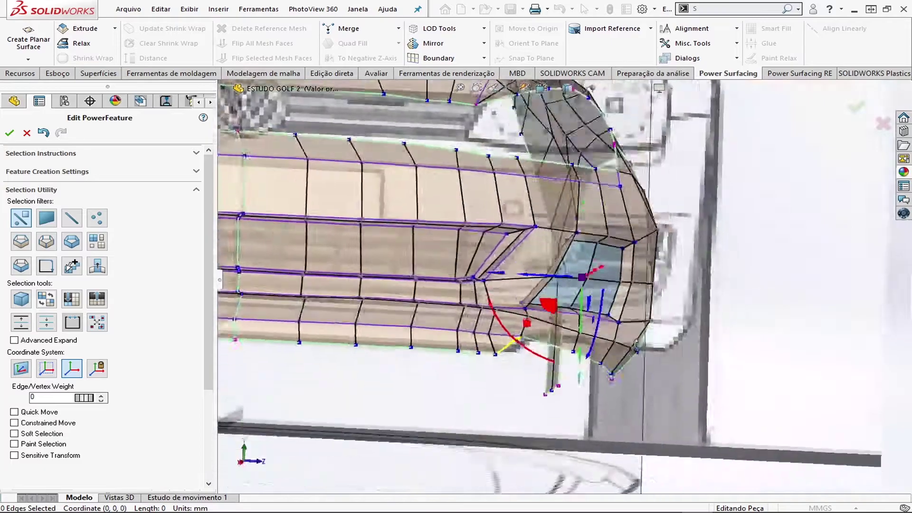
pyautogui.scroll(-5, 643, 252)
pyautogui.click(689, 304)
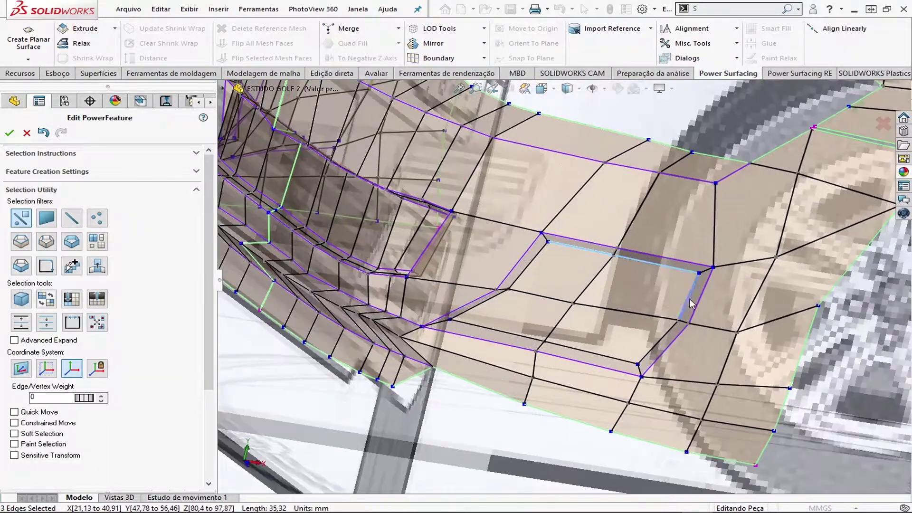
pyautogui.rightClick(497, 302)
pyautogui.hotkey('ctrl', '1')
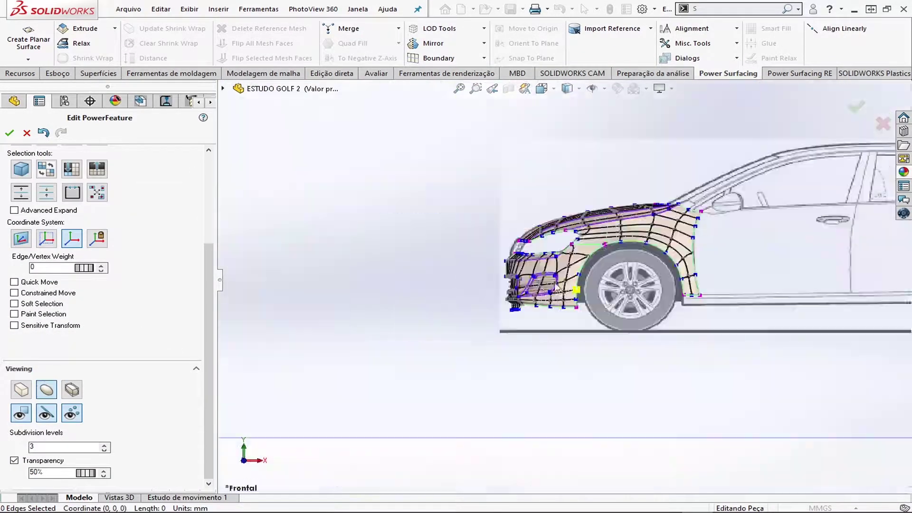
pyautogui.scroll(-5, 533, 238)
pyautogui.click(475, 230)
pyautogui.click(46, 390)
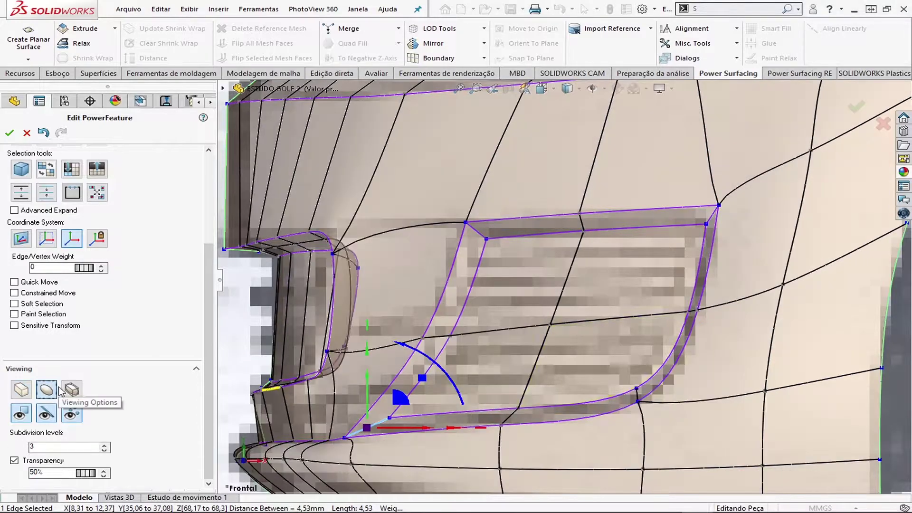
pyautogui.scroll(5, 415, 445)
# - Rebuild the red surface body, then reopen PwrFeature1 with Edit Feature
pyautogui.press('Return')
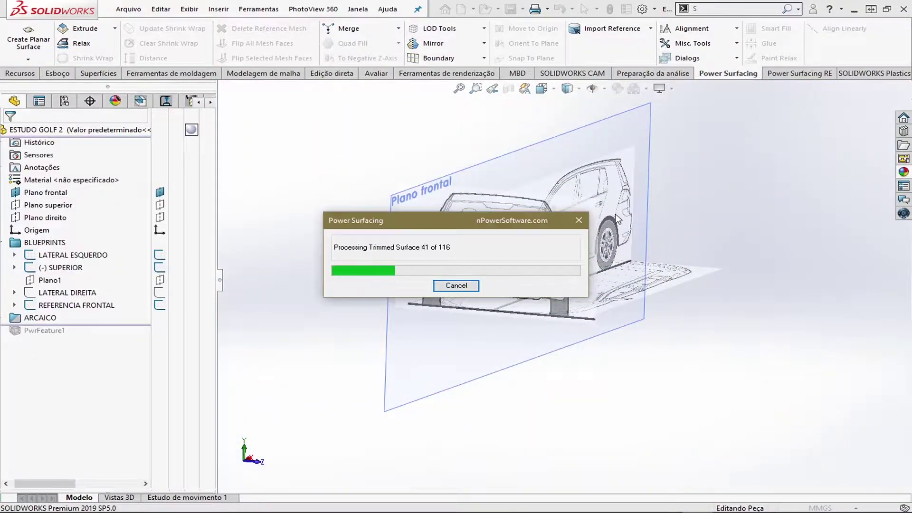
pyautogui.scroll(3, 525, 246)
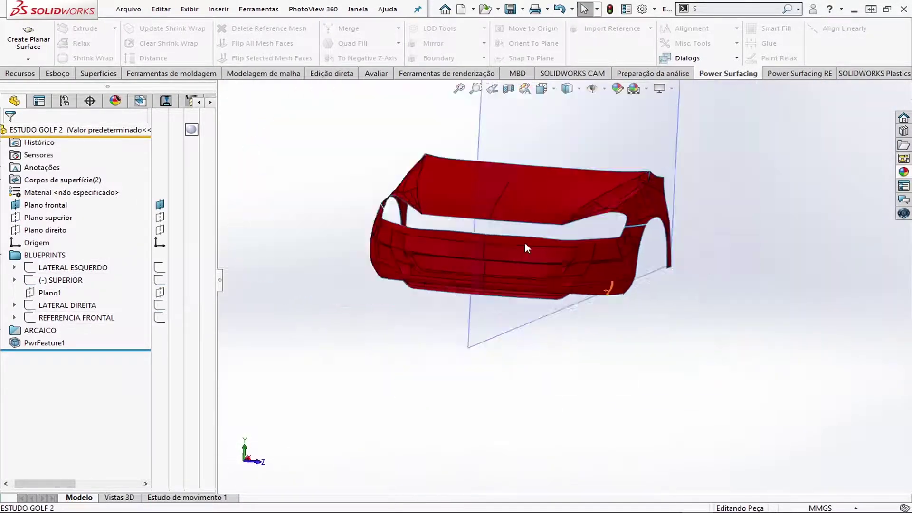
pyautogui.moveTo(524, 246)
pyautogui.mouseDown(button='middle')
pyautogui.moveTo(657, 209)
pyautogui.moveTo(457, 312)
pyautogui.mouseUp(button='middle')
pyautogui.rightClick(44, 343)
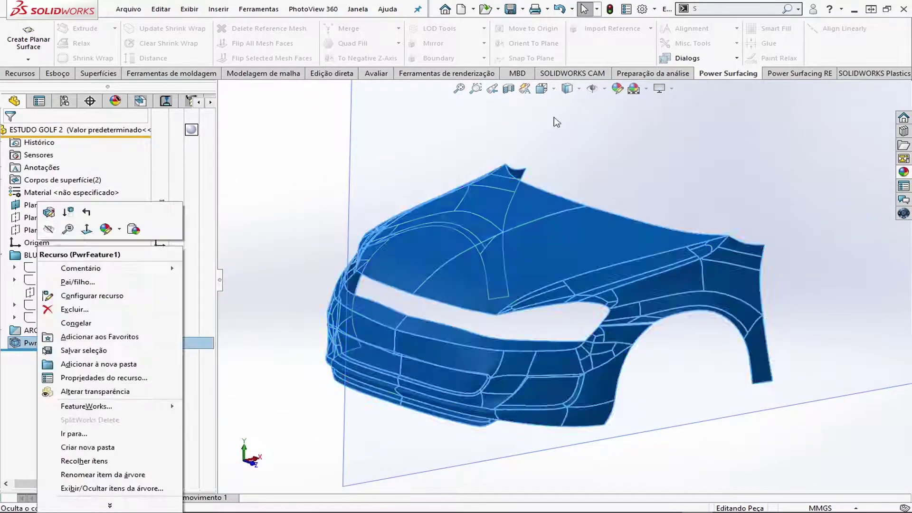
pyautogui.click(47, 210)
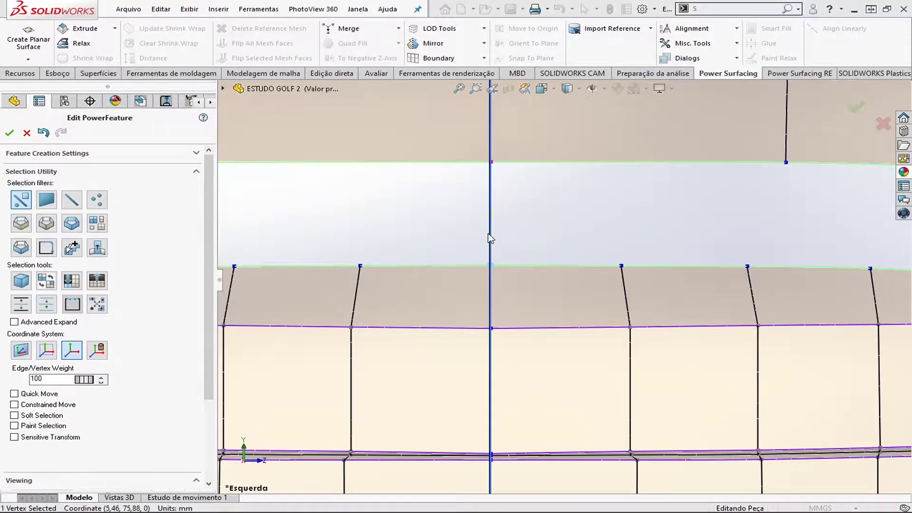
pyautogui.scroll(3, 489, 237)
# - Pick cage vertices on the hood from an oblique angle, then switch to the Left view
pyautogui.click(545, 337)
pyautogui.scroll(2, 539, 338)
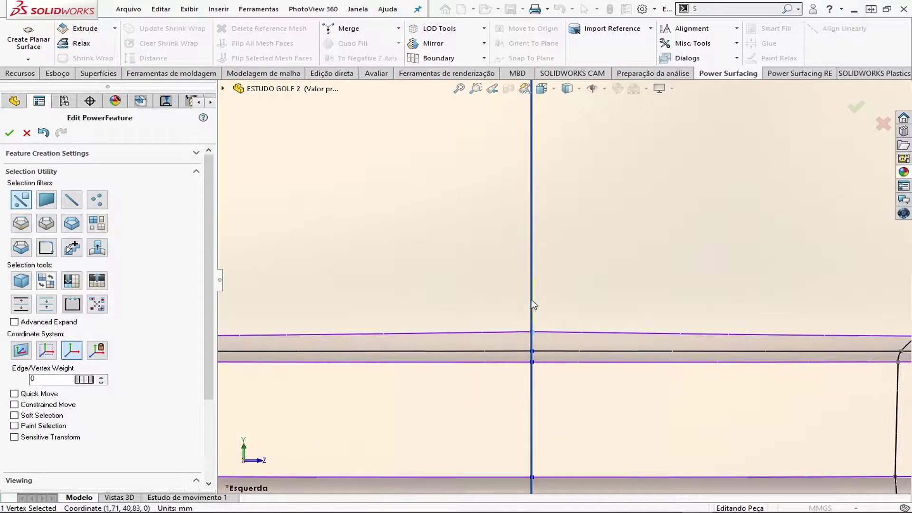
pyautogui.scroll(-5, 531, 304)
pyautogui.moveTo(531, 303); pyautogui.dragTo(584, 264, button='middle')
pyautogui.scroll(5, 584, 263)
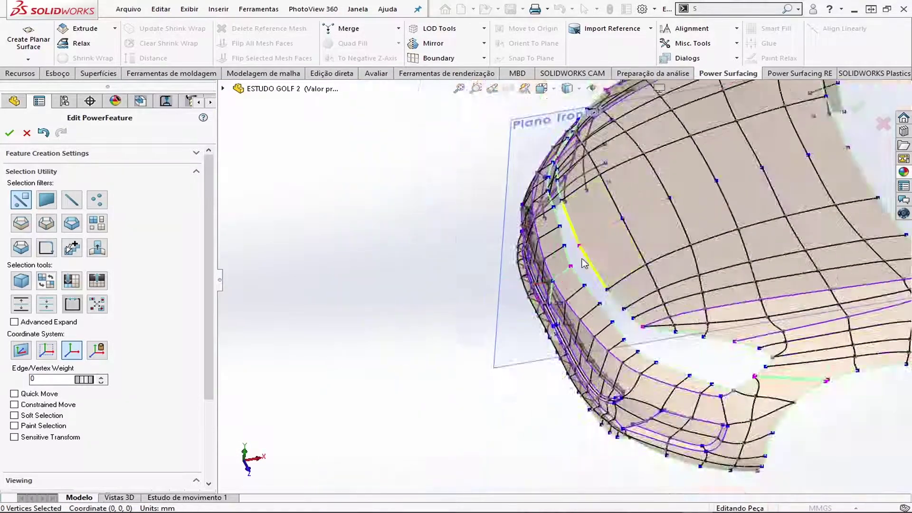
pyautogui.scroll(2, 584, 263)
pyautogui.click(512, 273)
pyautogui.scroll(-5, 512, 274)
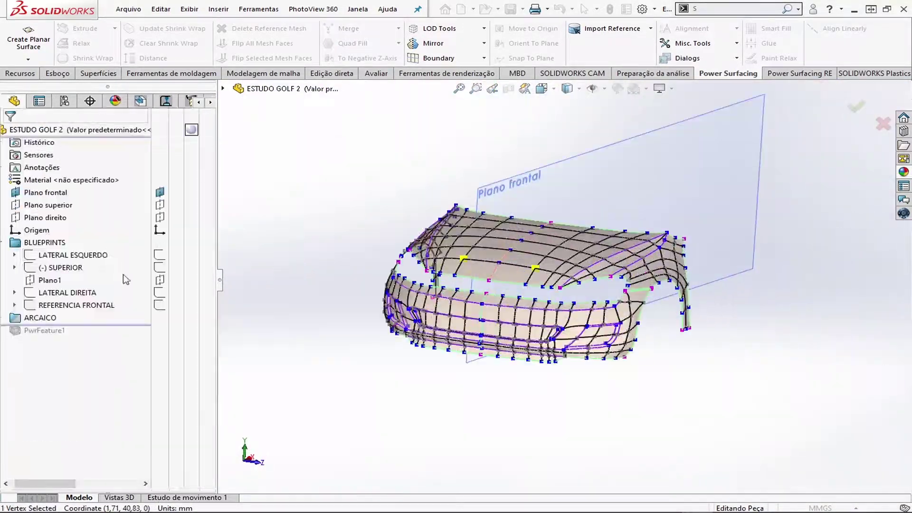
pyautogui.hotkey('ctrl', '4')
pyautogui.scroll(3, 713, 258)
pyautogui.scroll(3, 712, 259)
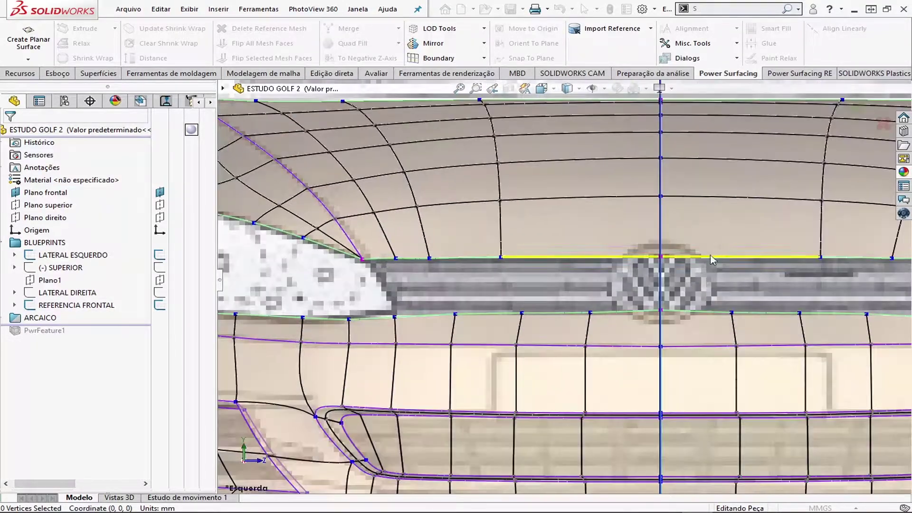
# - Select the cage edges along the grille's top line and drag them vertically with the triad, about 11 mm
pyautogui.click(712, 258)
pyautogui.scroll(-3, 690, 285)
pyautogui.scroll(-3, 656, 289)
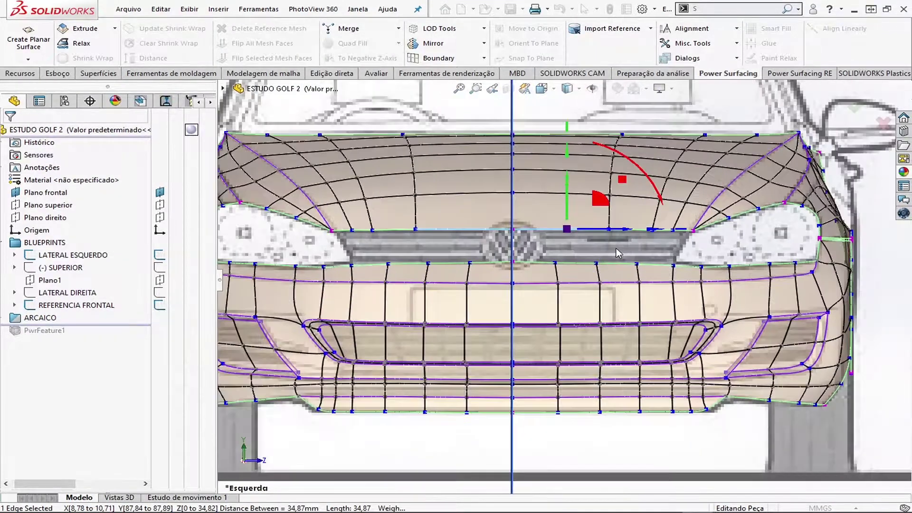
pyautogui.scroll(2, 616, 252)
pyautogui.keyDown('ctrl'); pyautogui.click(695, 227); pyautogui.keyUp('ctrl')
pyautogui.moveTo(656, 231); pyautogui.dragTo(605, 239)
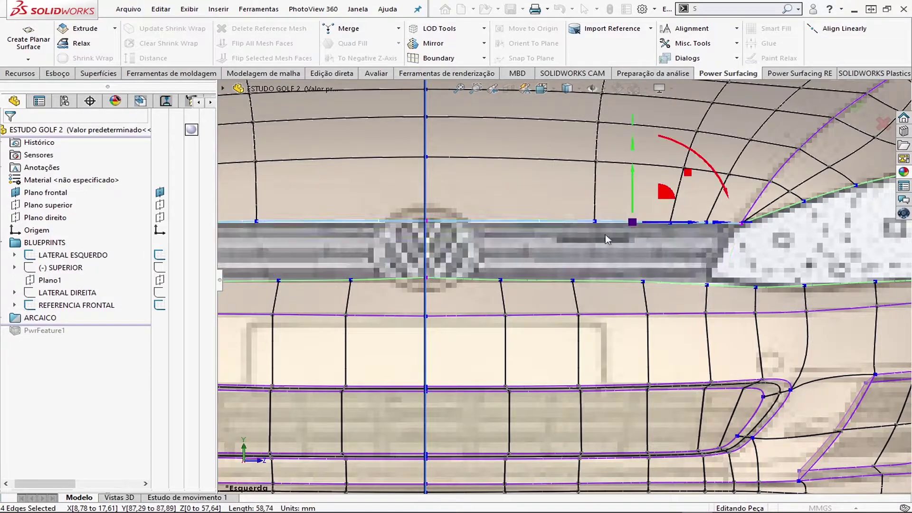
pyautogui.moveTo(664, 212); pyautogui.dragTo(669, 204)
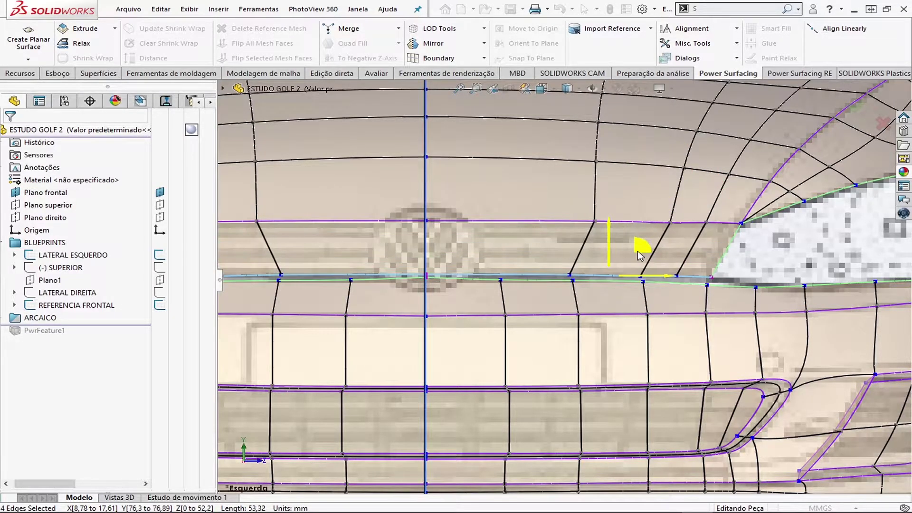
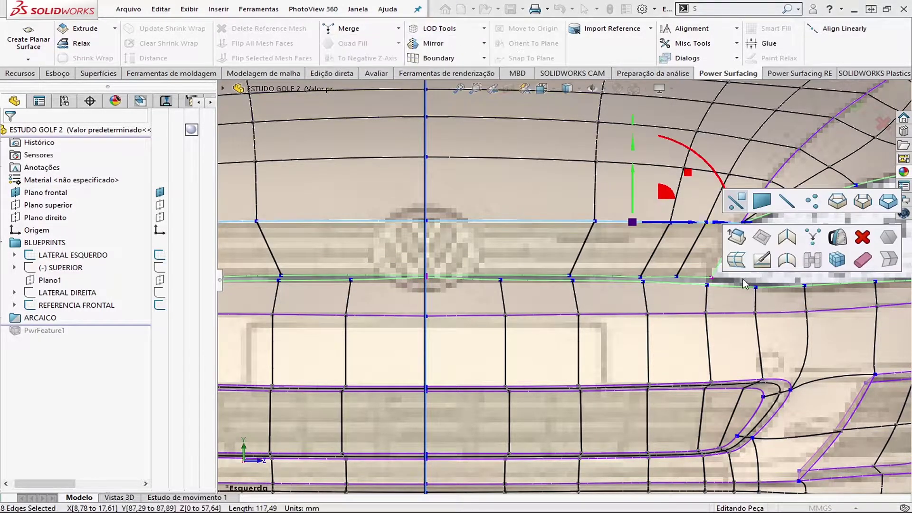
# - Loop-select the upper grille bar's face strip and lower it about 0.69 mm
pyautogui.doubleClick(538, 241)
pyautogui.moveTo(620, 202); pyautogui.dragTo(618, 207)
pyautogui.scroll(3, 603, 257)
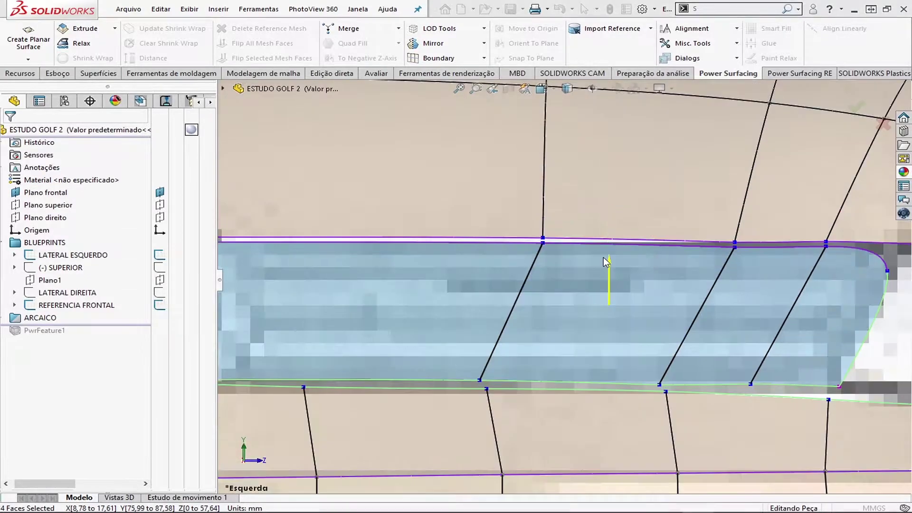
pyautogui.scroll(3, 514, 283)
pyautogui.scroll(-2, 397, 307)
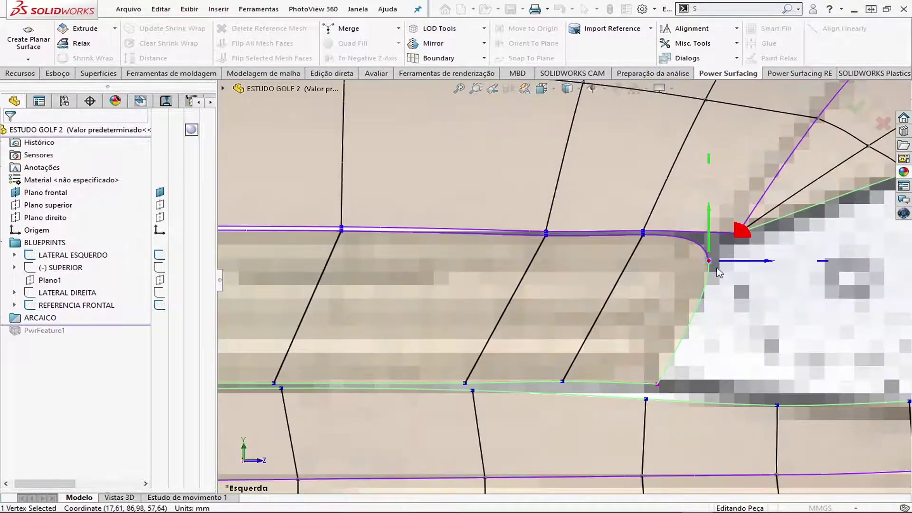
pyautogui.scroll(2, 645, 307)
# - Select the corner vertex at the bar's end and the row of edges along the bar
pyautogui.click(602, 321)
pyautogui.scroll(-1, 718, 292)
pyautogui.click(725, 276)
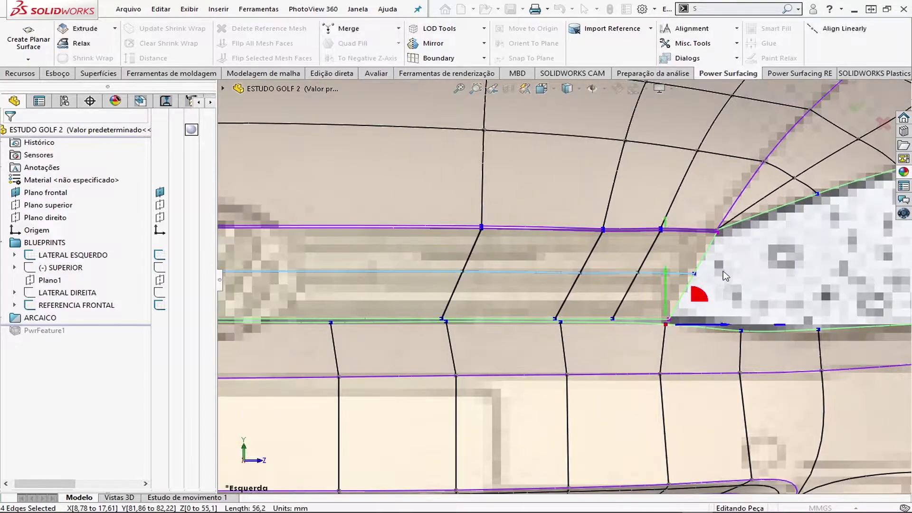
pyautogui.scroll(-3, 725, 276)
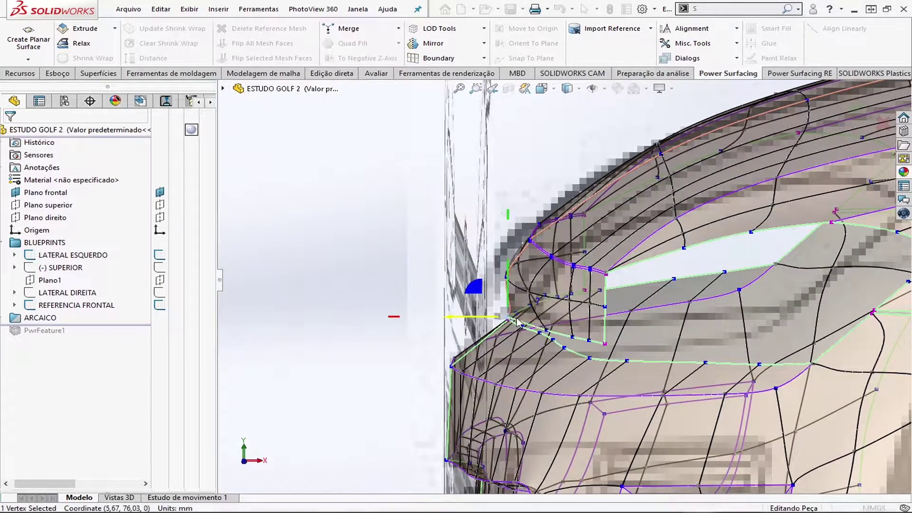
pyautogui.scroll(-3, 517, 323)
# - Orbit along the fender and select edges near the grille bar's end
pyautogui.scroll(2, 527, 342)
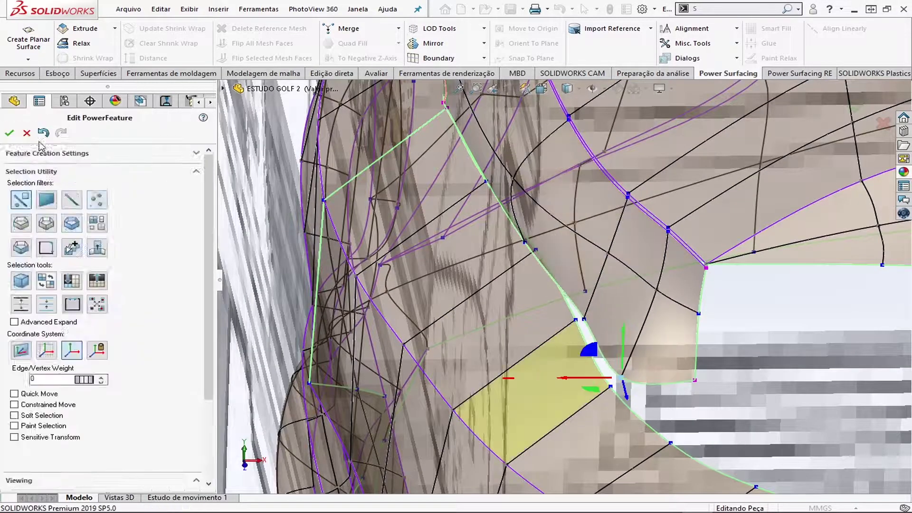
pyautogui.scroll(5, 527, 343)
pyautogui.scroll(4, 527, 342)
pyautogui.scroll(-10, 495, 285)
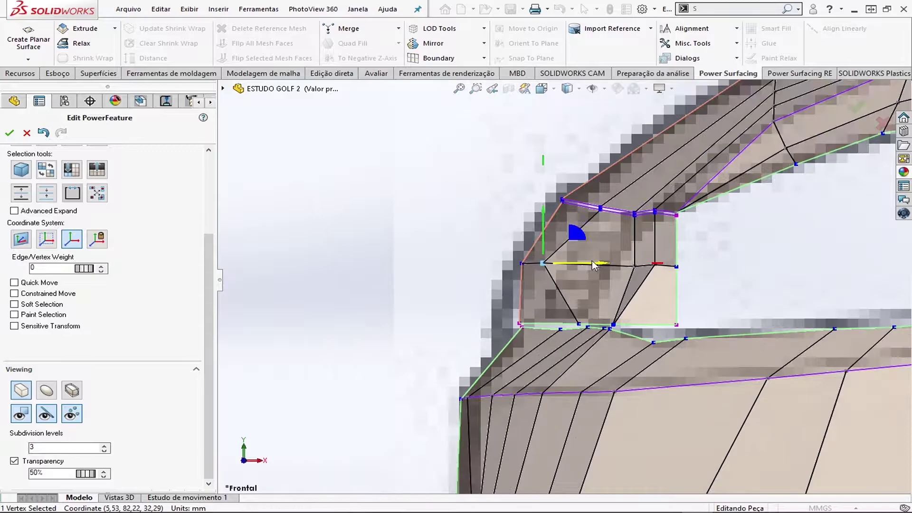
pyautogui.moveTo(528, 291); pyautogui.dragTo(472, 306, button='middle')
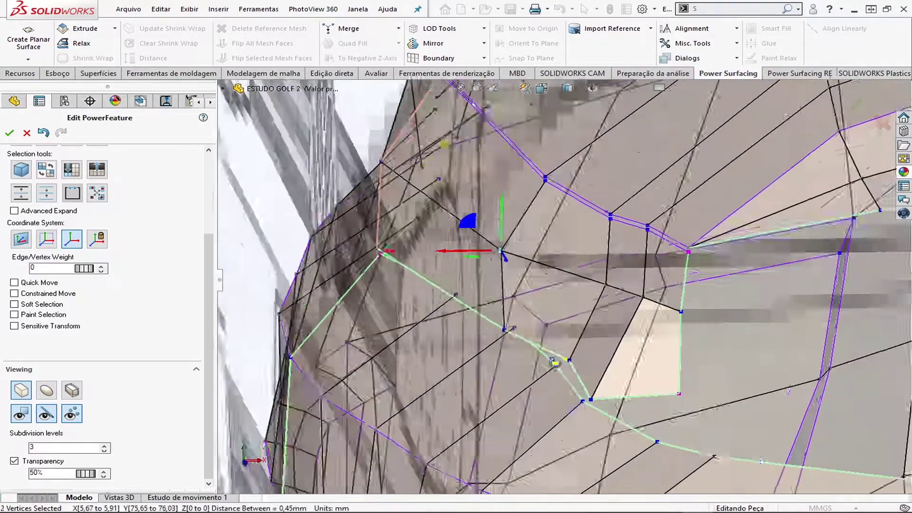
pyautogui.click(471, 306)
pyautogui.scroll(-3, 475, 309)
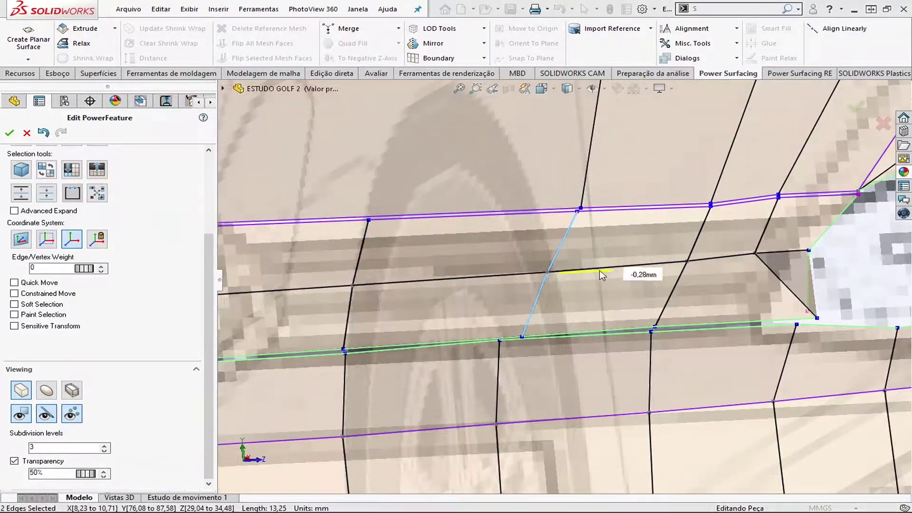
# - In front view, pull the headlight opening's corner vertex down about 3 mm
pyautogui.hotkey('ctrl', '1')
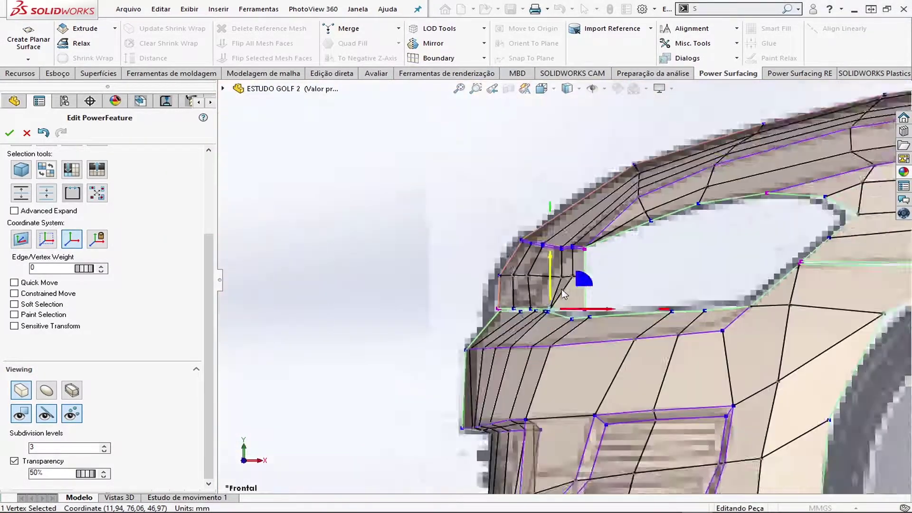
pyautogui.scroll(-3, 430, 326)
pyautogui.scroll(2, 430, 325)
pyautogui.click(675, 233)
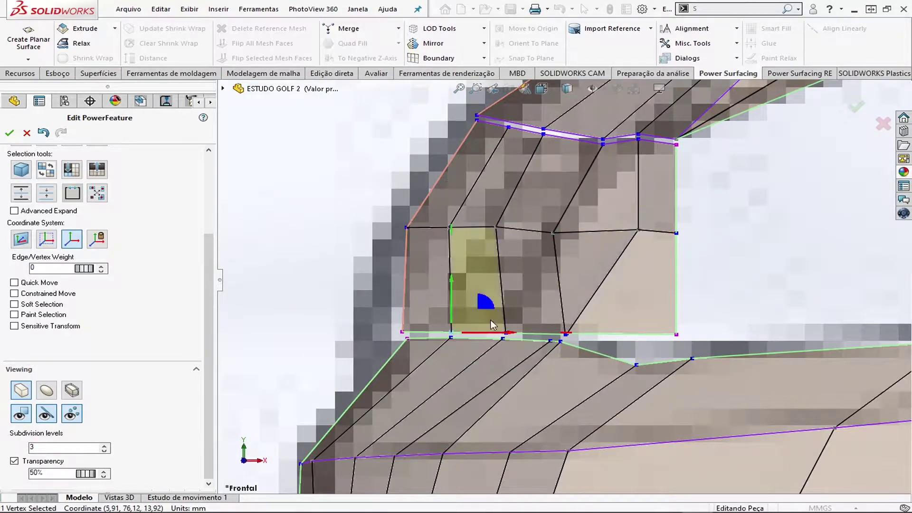
pyautogui.scroll(-3, 546, 335)
pyautogui.scroll(3, 551, 297)
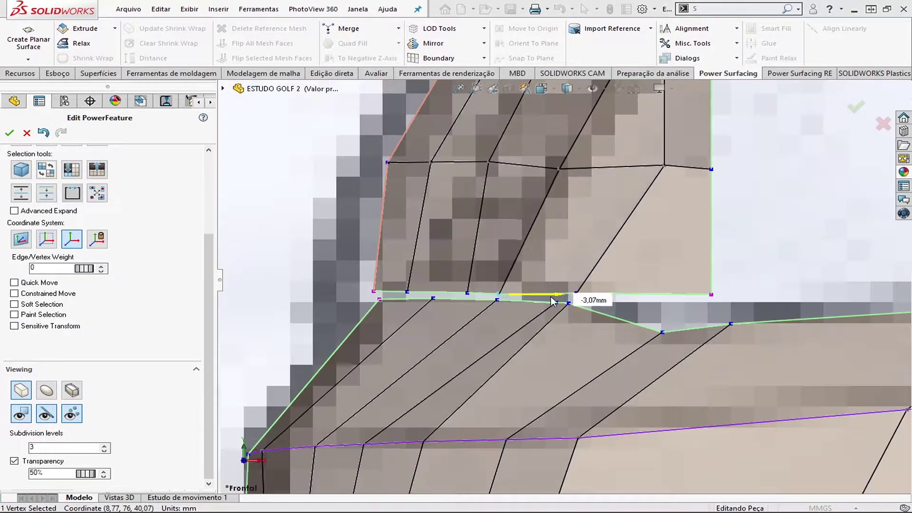
pyautogui.moveTo(551, 296); pyautogui.dragTo(572, 298)
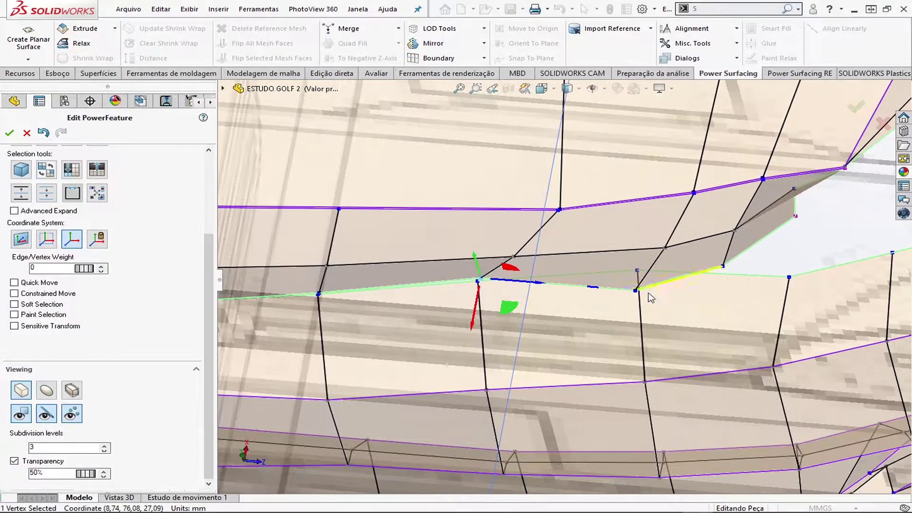
# - In the left view, select the vertex at the headlight opening's lower corner
pyautogui.moveTo(513, 412); pyautogui.dragTo(690, 212, button='middle')
pyautogui.hotkey('ctrl', '4')
pyautogui.scroll(-5, 520, 278)
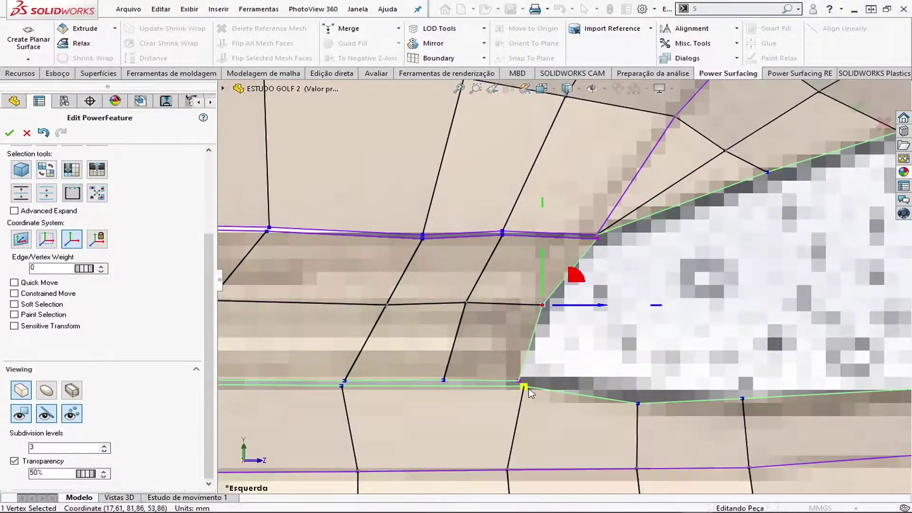
pyautogui.scroll(-2, 520, 278)
pyautogui.click(518, 274)
pyautogui.scroll(-3, 443, 262)
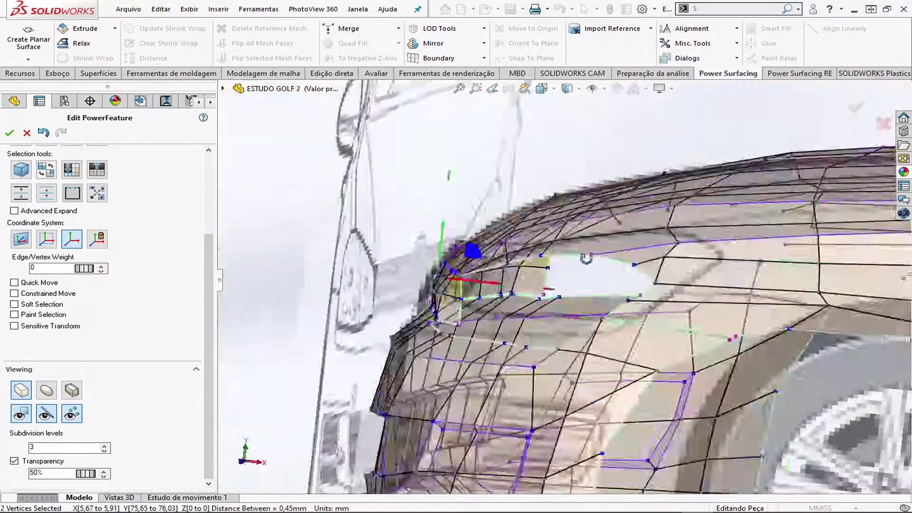
pyautogui.moveTo(443, 262); pyautogui.dragTo(470, 327, button='middle')
pyautogui.scroll(-3, 470, 328)
pyautogui.scroll(3, 361, 321)
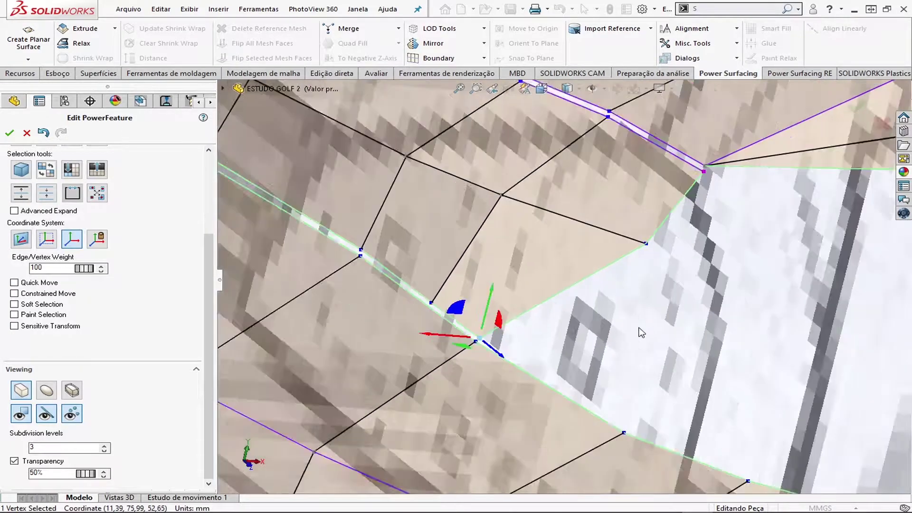
# - From the front view, select a face and a vertex at the opening's corner
pyautogui.hotkey('ctrl', '1')
pyautogui.click(580, 296)
pyautogui.scroll(-3, 487, 352)
pyautogui.click(517, 240)
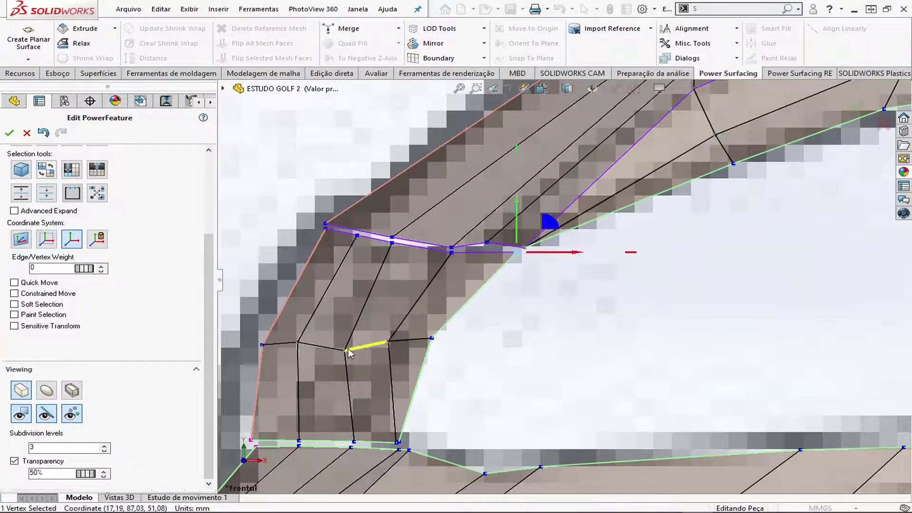
pyautogui.hotkey('ctrl', '4')
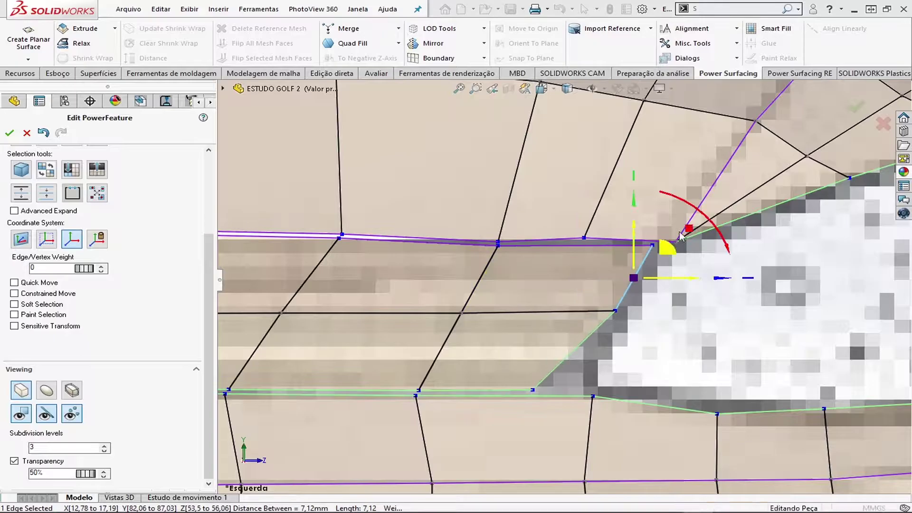
pyautogui.scroll(3, 628, 363)
# - Back in the left view, select another vertex at the grille bar's end
pyautogui.moveTo(628, 363)
pyautogui.mouseDown(button='middle')
pyautogui.moveTo(646, 212)
pyautogui.moveTo(578, 248)
pyautogui.mouseUp(button='middle')
pyautogui.hotkey('ctrl', '4')
pyautogui.scroll(-3, 646, 212)
pyautogui.click(643, 209)
pyautogui.scroll(3, 646, 213)
pyautogui.scroll(-3, 578, 248)
pyautogui.scroll(-3, 578, 248)
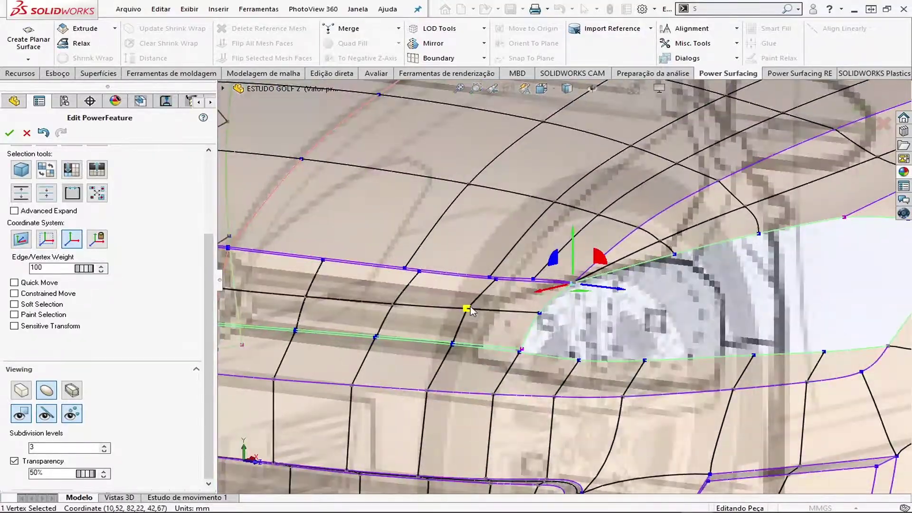
# - Orbit around the car front and select the edge at the fender corner
pyautogui.moveTo(635, 264); pyautogui.dragTo(512, 210, button='middle')
pyautogui.scroll(-3, 513, 210)
pyautogui.scroll(-3, 511, 211)
pyautogui.scroll(3, 582, 267)
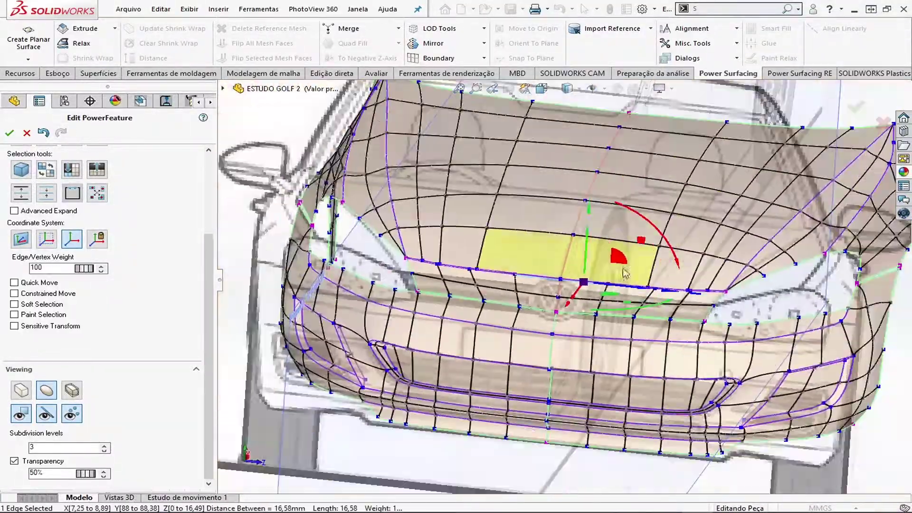
pyautogui.moveTo(582, 267); pyautogui.dragTo(474, 290, button='middle')
pyautogui.scroll(-3, 474, 289)
pyautogui.click(474, 290)
pyautogui.scroll(3, 685, 251)
pyautogui.scroll(-4, 685, 251)
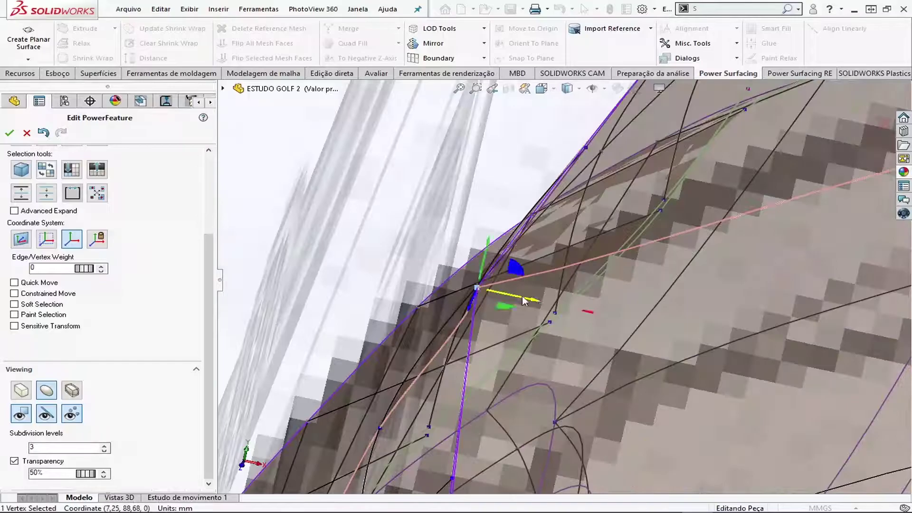
# - Select the edge running down the fender corner, then clear the selection
pyautogui.moveTo(609, 255)
pyautogui.mouseDown(button='middle')
pyautogui.moveTo(596, 284)
pyautogui.moveTo(507, 291)
pyautogui.mouseUp(button='middle')
pyautogui.scroll(-2, 506, 292)
pyautogui.click(506, 291)
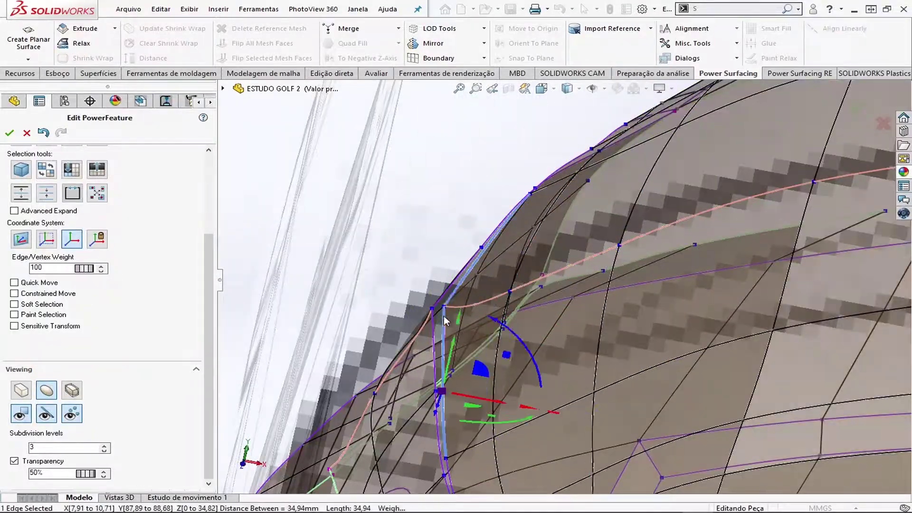
pyautogui.moveTo(443, 315); pyautogui.dragTo(505, 365, button='middle')
pyautogui.press('Escape')
pyautogui.hotkey('ctrl', '1')
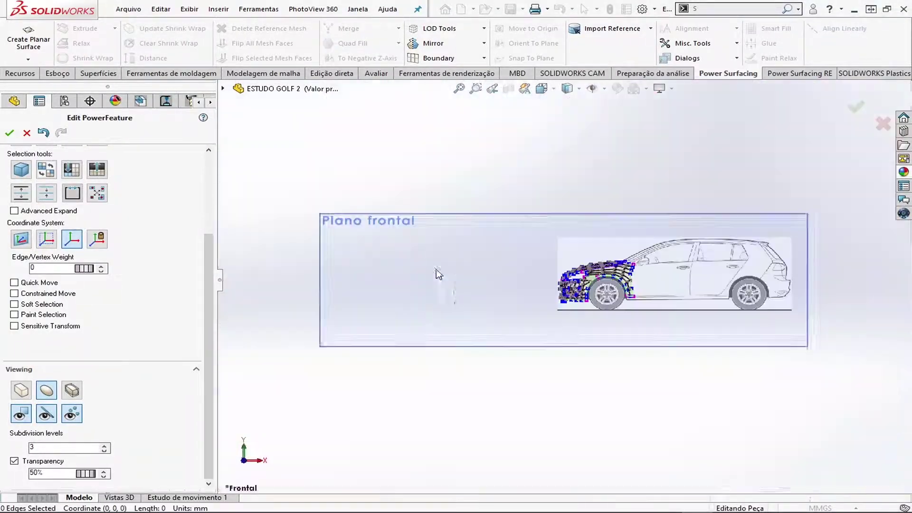
# - Select the headlight opening's upper corner vertices and orbit to check its curve into the fender
pyautogui.scroll(-5, 589, 266)
pyautogui.click(609, 232)
pyautogui.click(492, 319)
pyautogui.scroll(-3, 489, 325)
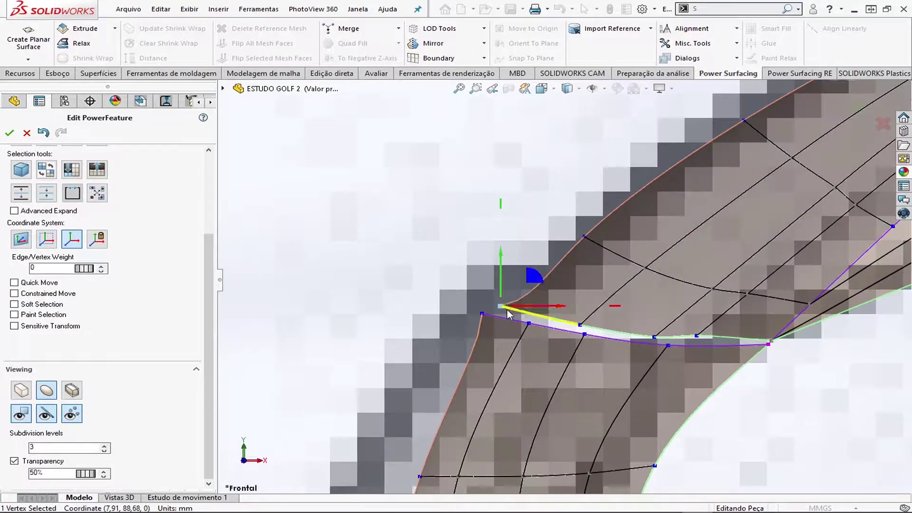
pyautogui.moveTo(475, 322); pyautogui.dragTo(487, 288, button='middle')
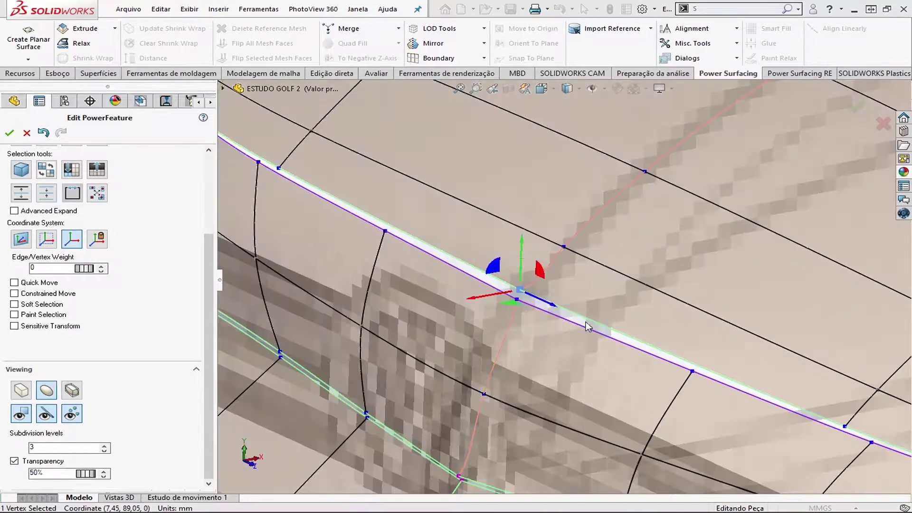
pyautogui.press('Escape')
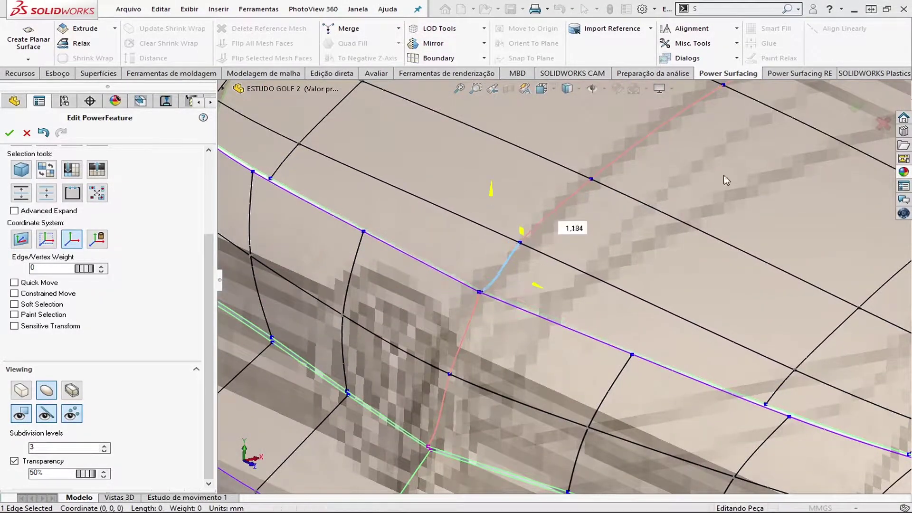
pyautogui.hotkey('ctrl', '1')
pyautogui.scroll(-5, 721, 218)
pyautogui.scroll(-3, 720, 218)
pyautogui.scroll(-2, 721, 218)
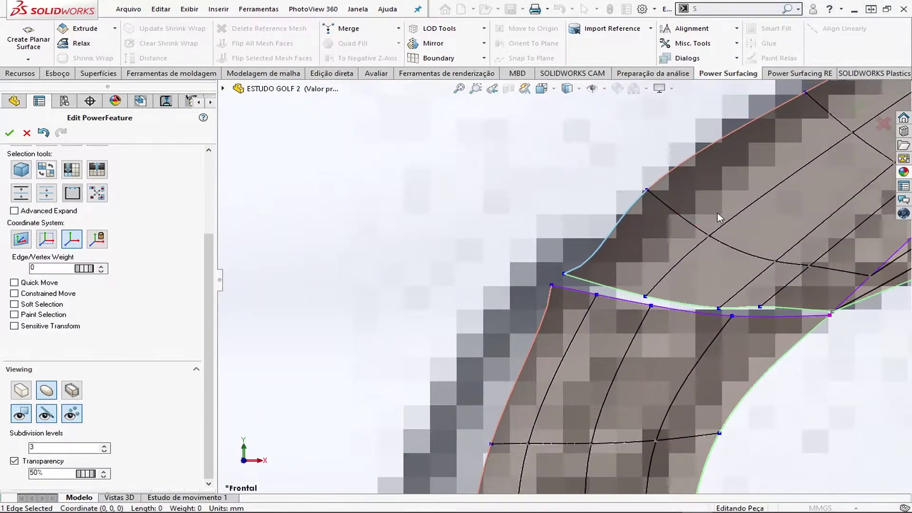
pyautogui.moveTo(720, 218)
pyautogui.mouseDown(button='middle')
pyautogui.moveTo(575, 271)
pyautogui.moveTo(737, 257)
pyautogui.mouseUp(button='middle')
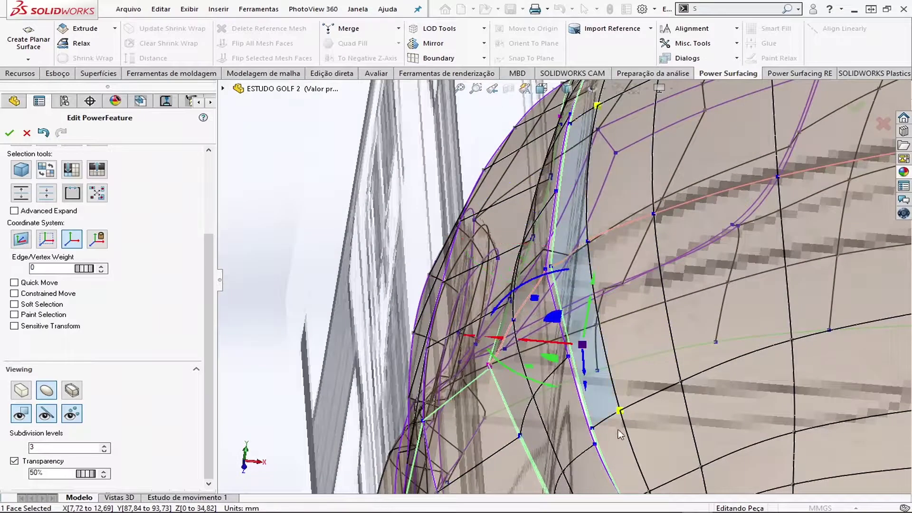
pyautogui.hotkey('ctrl', '1')
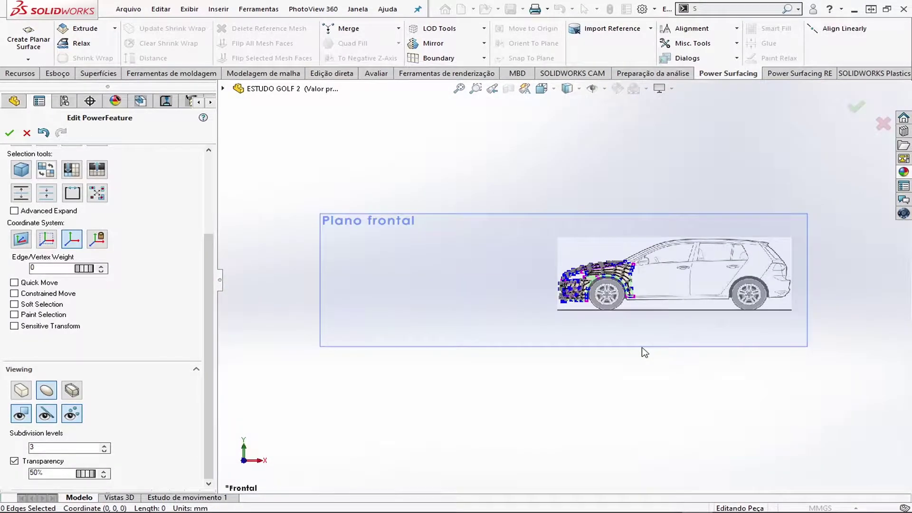
# - Loop-select the edges around the headlight opening and bring up the mesh tools
pyautogui.scroll(-5, 546, 259)
pyautogui.scroll(-5, 524, 273)
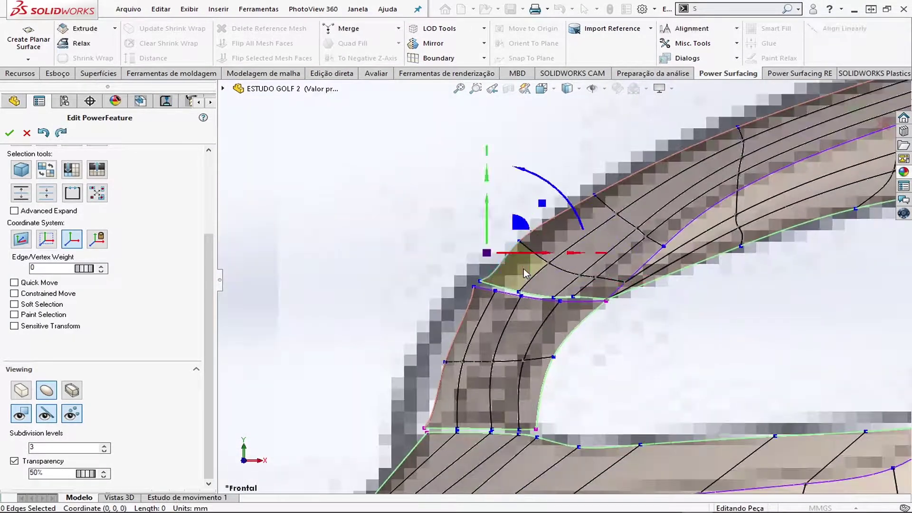
pyautogui.doubleClick(505, 295)
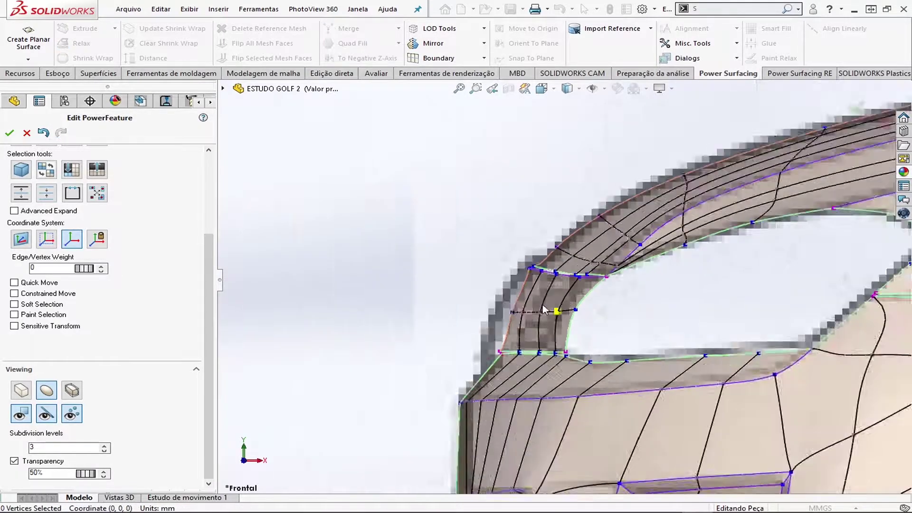
pyautogui.moveTo(505, 277); pyautogui.dragTo(662, 302, button='middle')
pyautogui.scroll(-5, 662, 303)
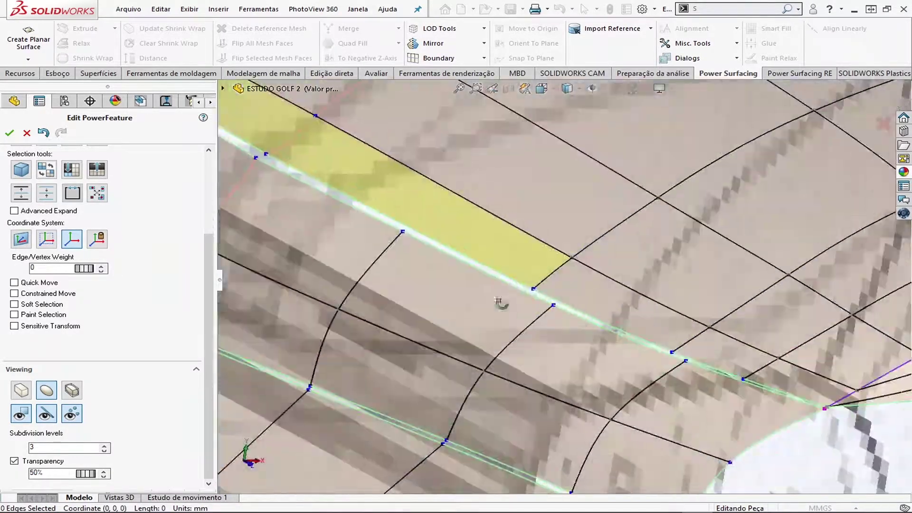
pyautogui.rightClick(437, 269)
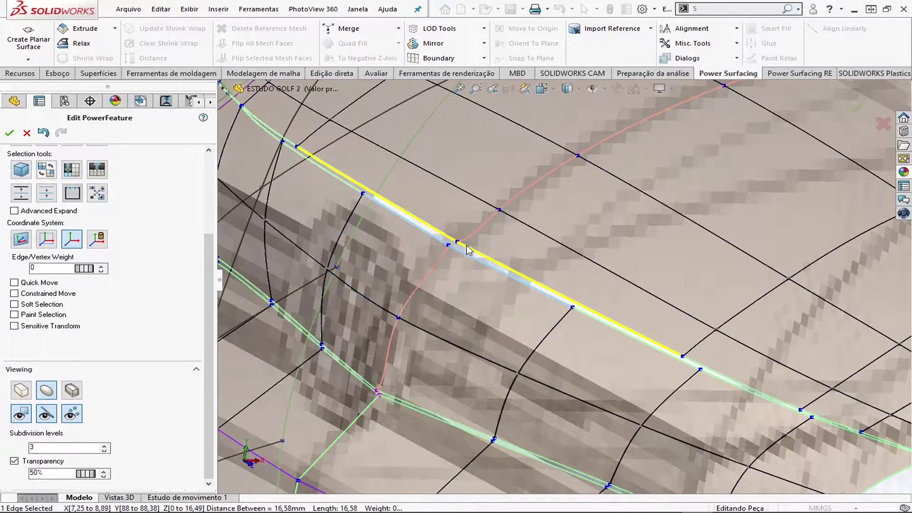
pyautogui.click(467, 250)
pyautogui.moveTo(470, 256); pyautogui.dragTo(519, 260, button='middle')
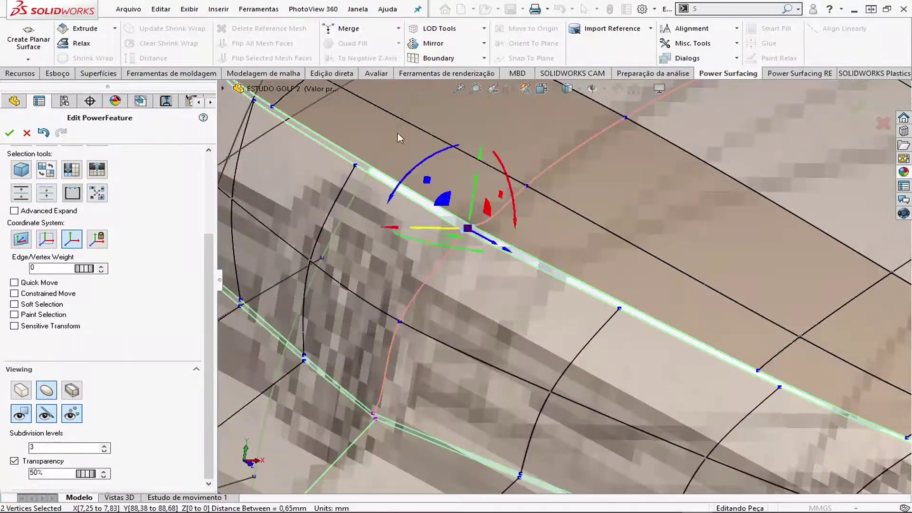
pyautogui.scroll(5, 399, 138)
pyautogui.scroll(-6, 590, 224)
pyautogui.press('Escape')
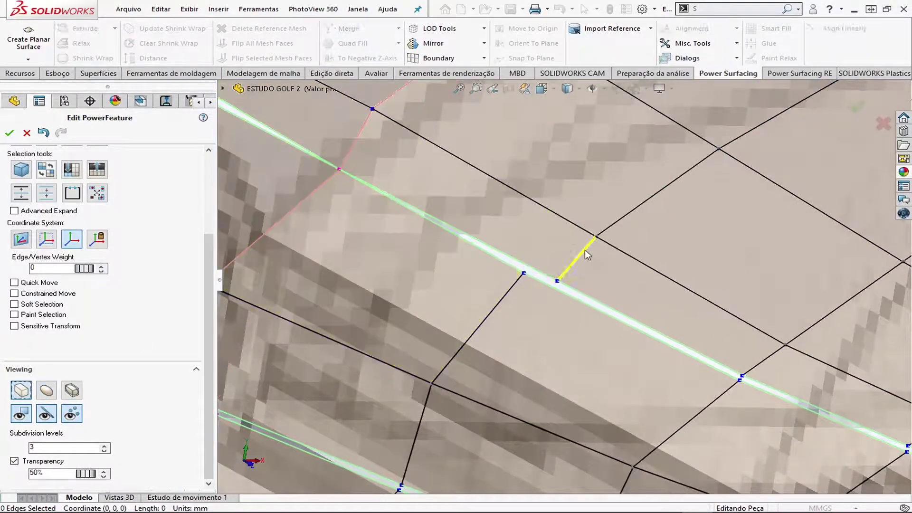
# - Select vertices at the headlight opening's upper corner
pyautogui.click(593, 237)
pyautogui.scroll(5, 588, 255)
pyautogui.scroll(-5, 551, 176)
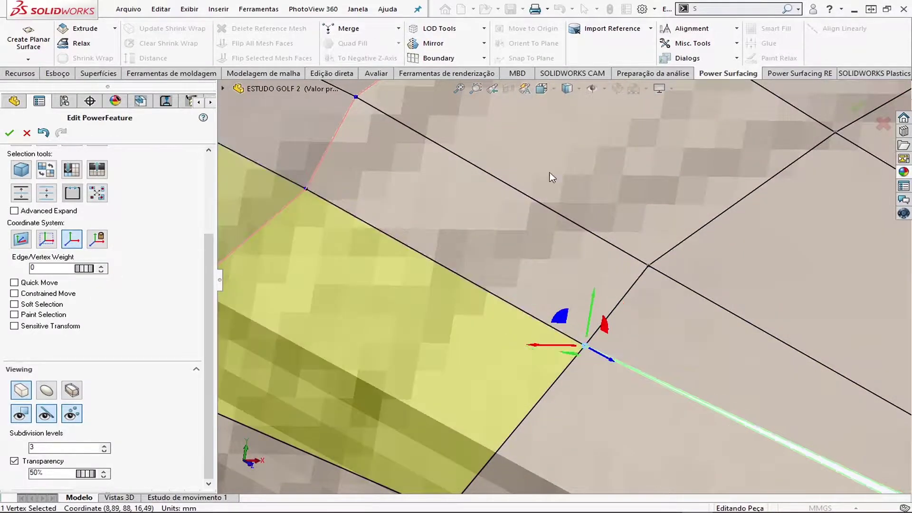
pyautogui.scroll(4, 550, 176)
pyautogui.scroll(-4, 602, 352)
pyautogui.scroll(-3, 594, 317)
pyautogui.click(590, 250)
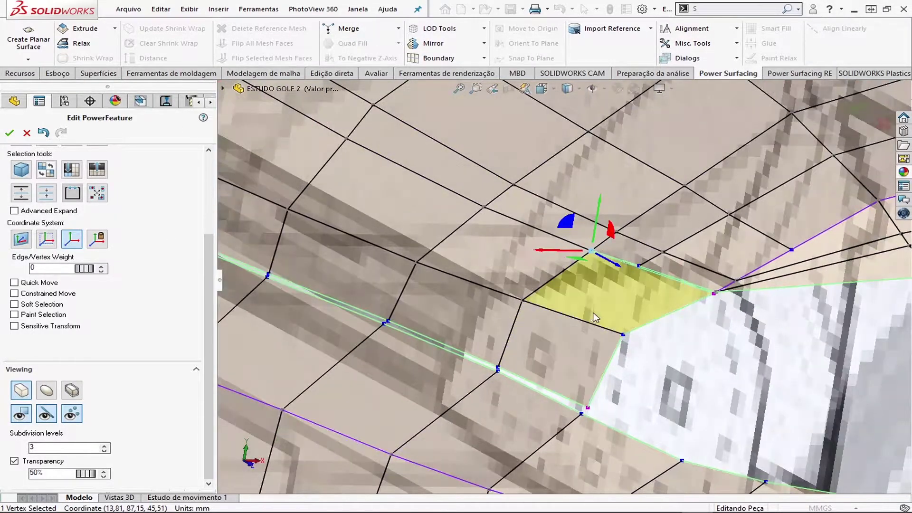
# - Show the mesh smooth-shaded in the front view
pyautogui.hotkey('ctrl', '1')
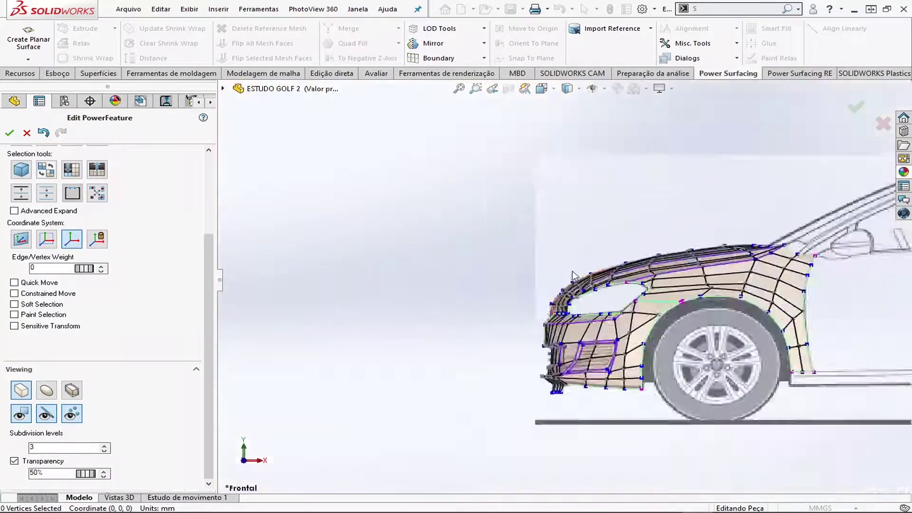
pyautogui.scroll(-5, 622, 219)
pyautogui.scroll(3, 621, 222)
pyautogui.scroll(-3, 600, 237)
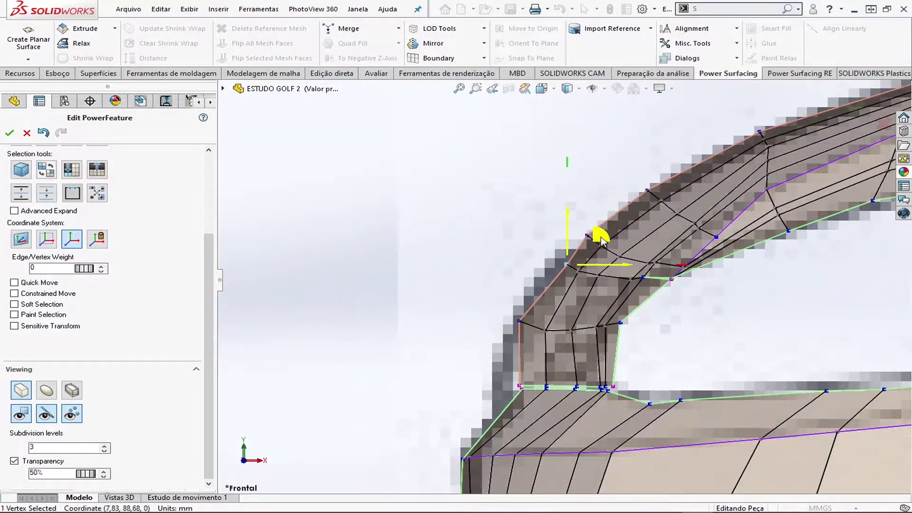
pyautogui.click(47, 397)
pyautogui.scroll(-5, 524, 282)
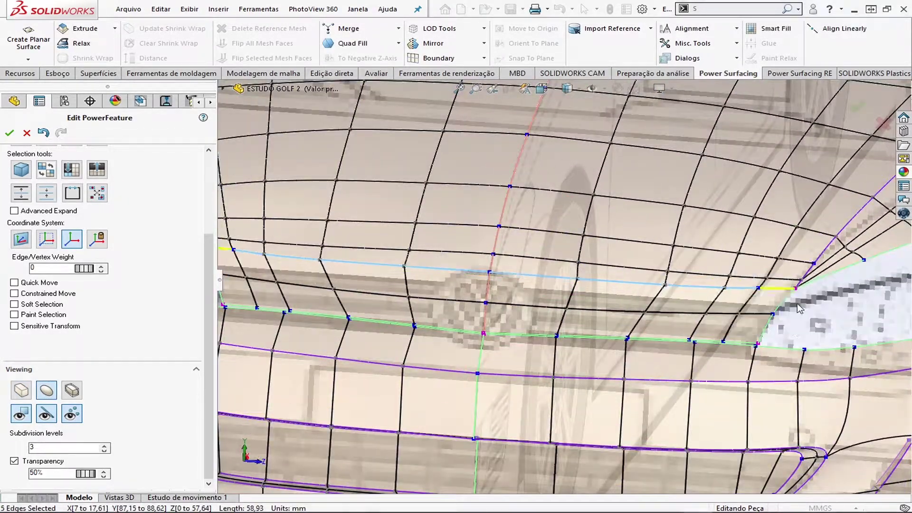
pyautogui.press('Escape')
pyautogui.hotkey('ctrl', '1')
# - Crease the selected edge with Power Surfacing Basic Tools > Hard Edge
pyautogui.scroll(-5, 516, 277)
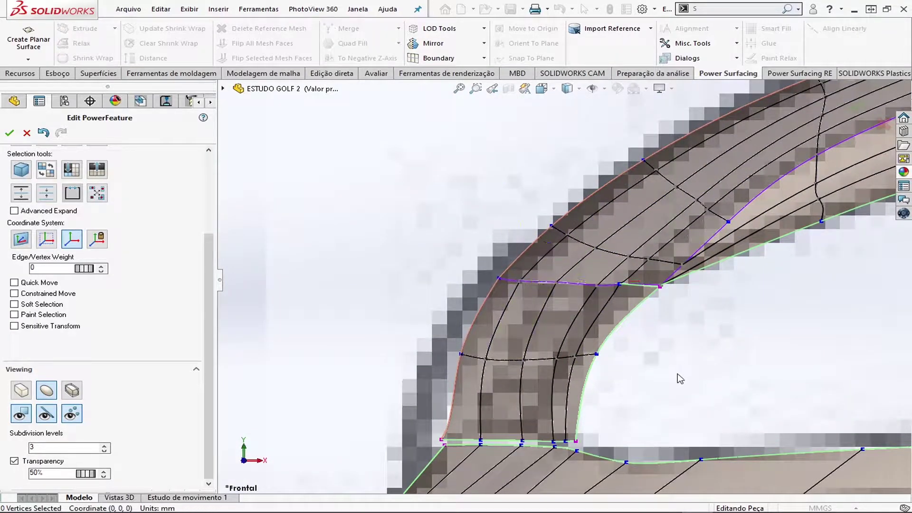
pyautogui.scroll(1, 680, 379)
pyautogui.scroll(3, 673, 376)
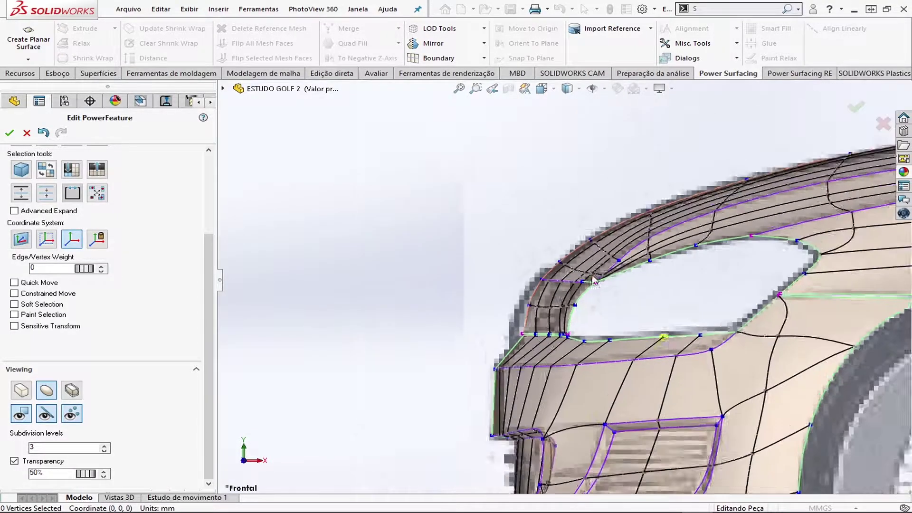
pyautogui.scroll(-6, 537, 274)
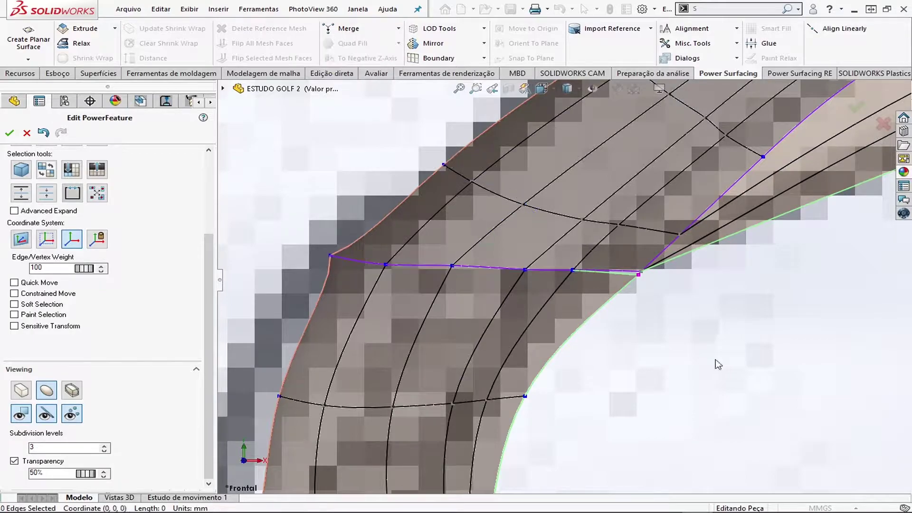
pyautogui.hotkey('ctrl', '3')
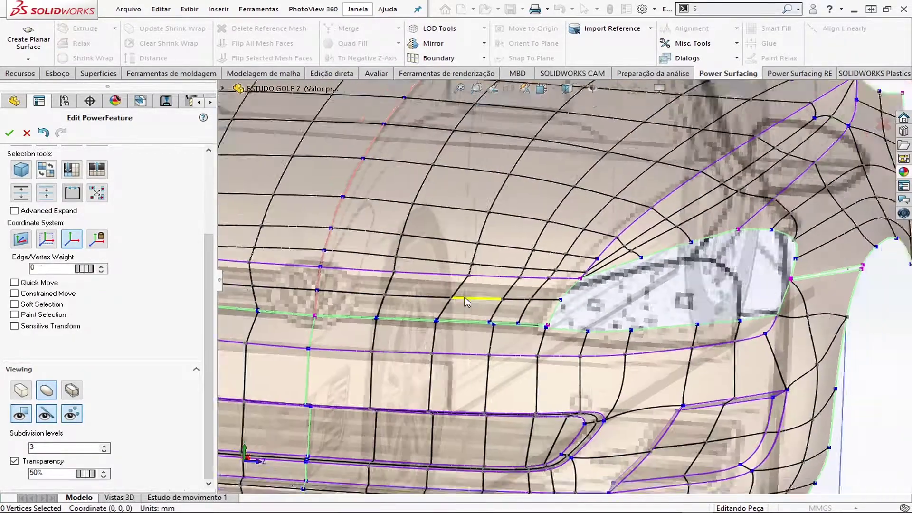
pyautogui.scroll(-5, 475, 290)
pyautogui.click(258, 9)
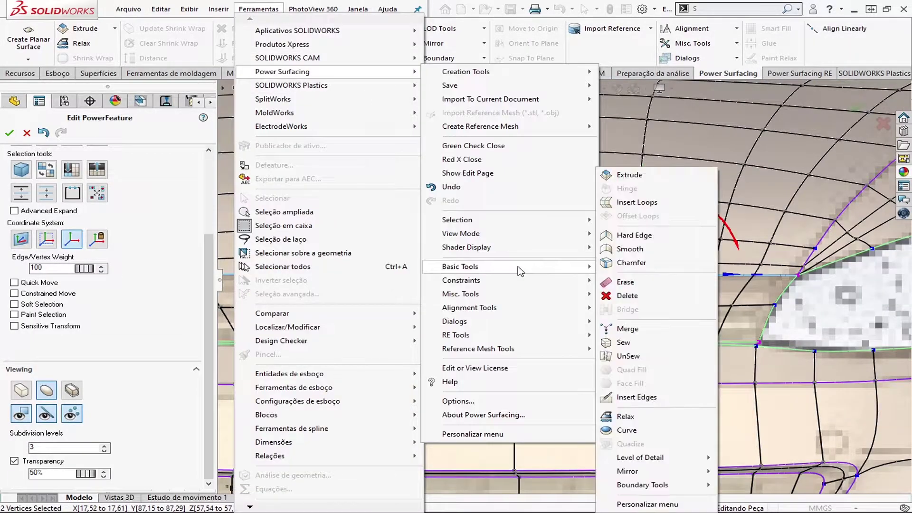
pyautogui.click(647, 236)
pyautogui.scroll(-3, 508, 297)
# - Select the bumper-line edge loop, the opening's corner vertex and the arch face band
pyautogui.click(443, 287)
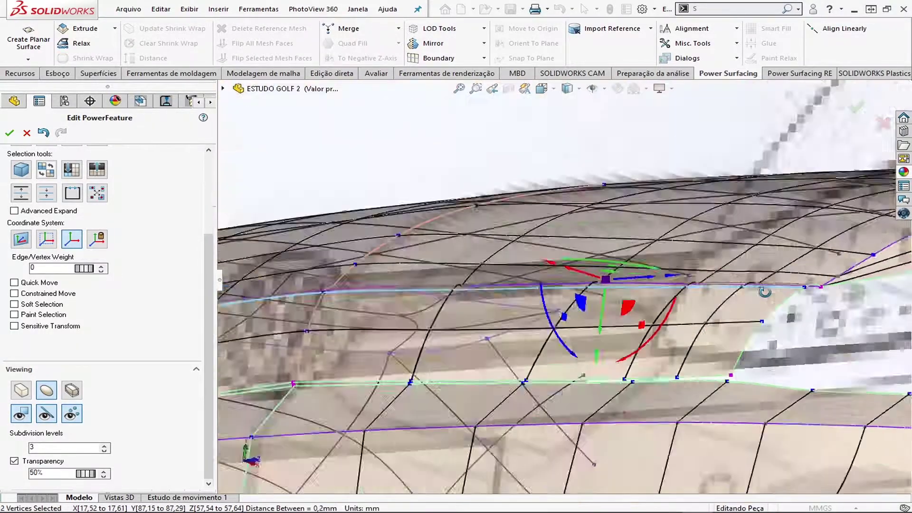
pyautogui.moveTo(442, 286)
pyautogui.mouseDown(button='middle')
pyautogui.moveTo(551, 280)
pyautogui.moveTo(367, 212)
pyautogui.mouseUp(button='middle')
pyautogui.doubleClick(367, 213)
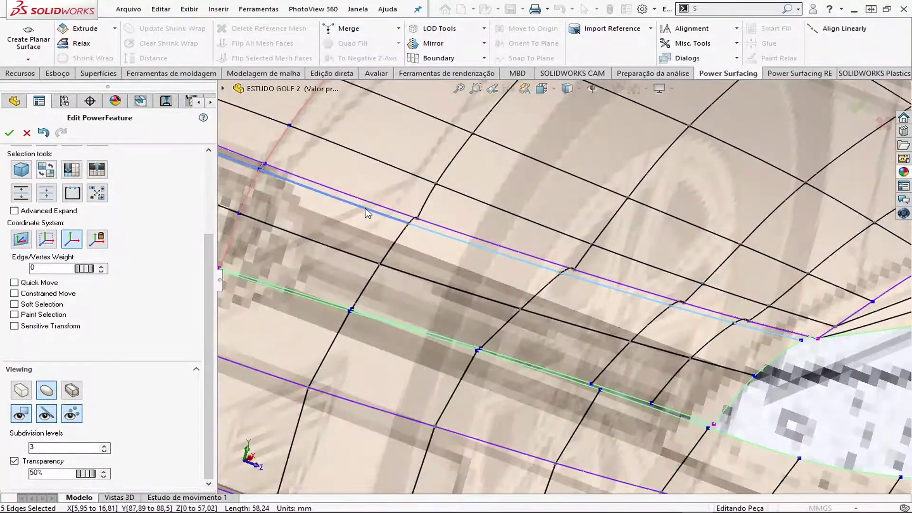
pyautogui.hotkey('ctrl', '1')
pyautogui.scroll(5, 586, 283)
pyautogui.click(636, 306)
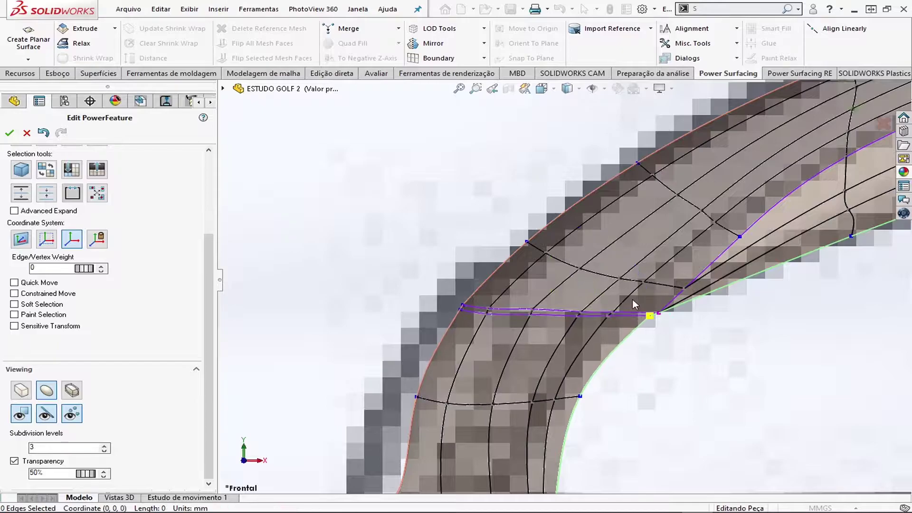
pyautogui.scroll(2, 682, 306)
pyautogui.doubleClick(316, 305)
pyautogui.moveTo(315, 305)
pyautogui.keyDown('ctrl'); pyautogui.mouseDown(button='middle')
pyautogui.moveTo(790, 297)
pyautogui.moveTo(671, 392)
pyautogui.moveTo(717, 361)
pyautogui.mouseUp(button='middle'); pyautogui.keyUp('ctrl')
pyautogui.press('Escape')
# - Insert an extra edge near the headlight corner with Insert Edges and accept it
pyautogui.press('s')
pyautogui.click(740, 371)
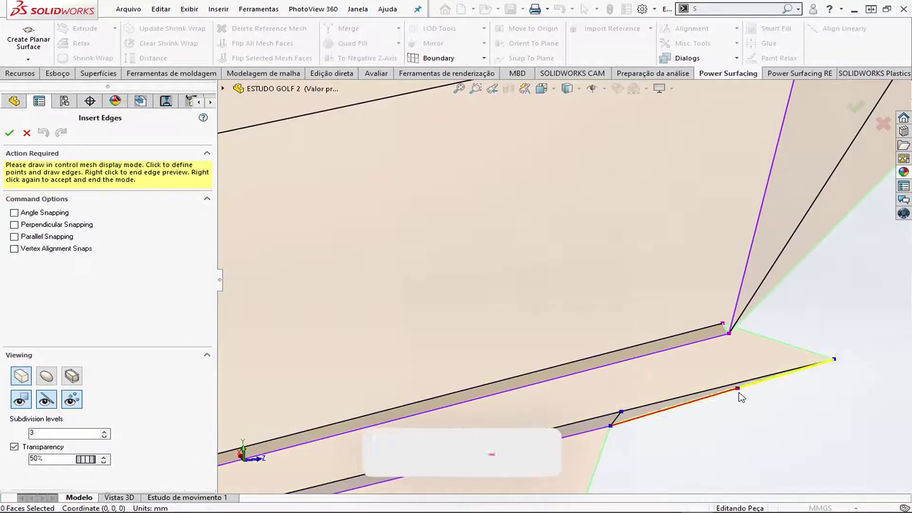
pyautogui.rightClick(753, 397)
pyautogui.moveTo(732, 340); pyautogui.dragTo(686, 383, button='middle')
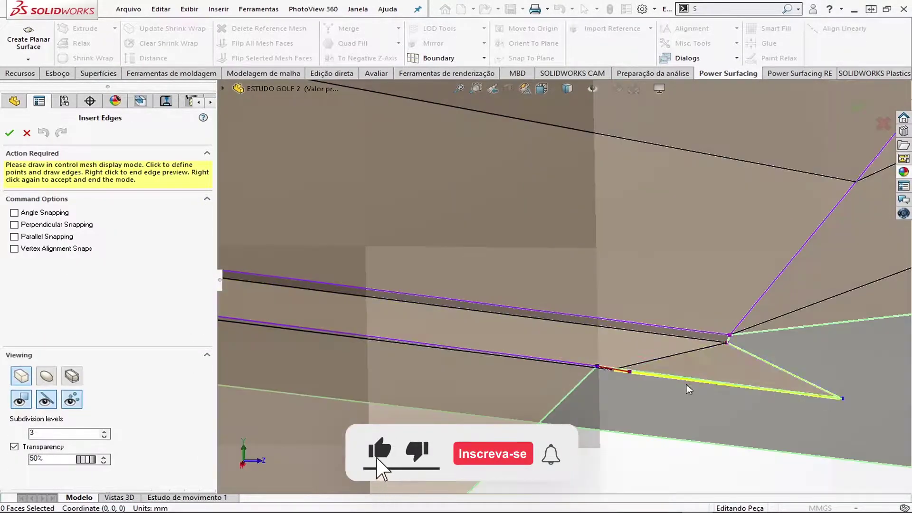
pyautogui.rightClick(613, 392)
pyautogui.scroll(5, 612, 392)
pyautogui.scroll(5, 612, 392)
pyautogui.scroll(3, 612, 392)
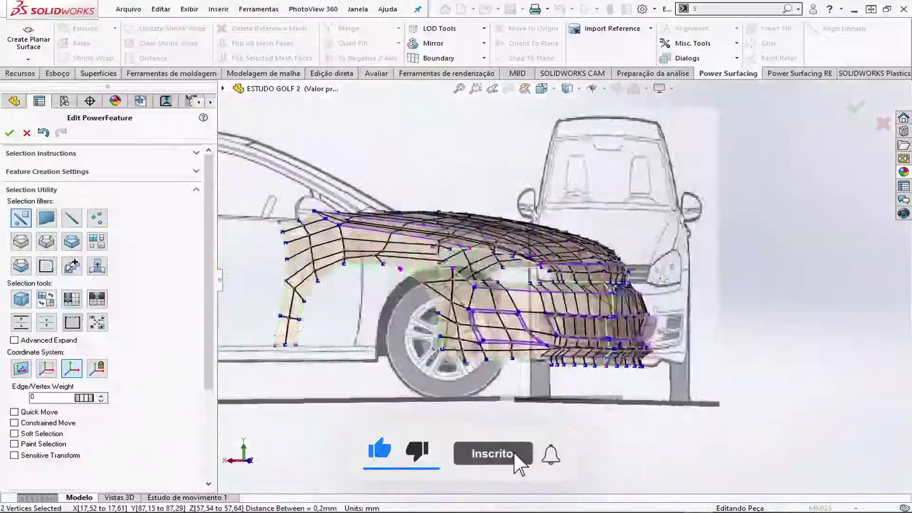
pyautogui.moveTo(612, 392); pyautogui.dragTo(411, 334, button='middle')
pyautogui.click(591, 266)
pyautogui.scroll(-5, 591, 266)
pyautogui.scroll(5, 591, 266)
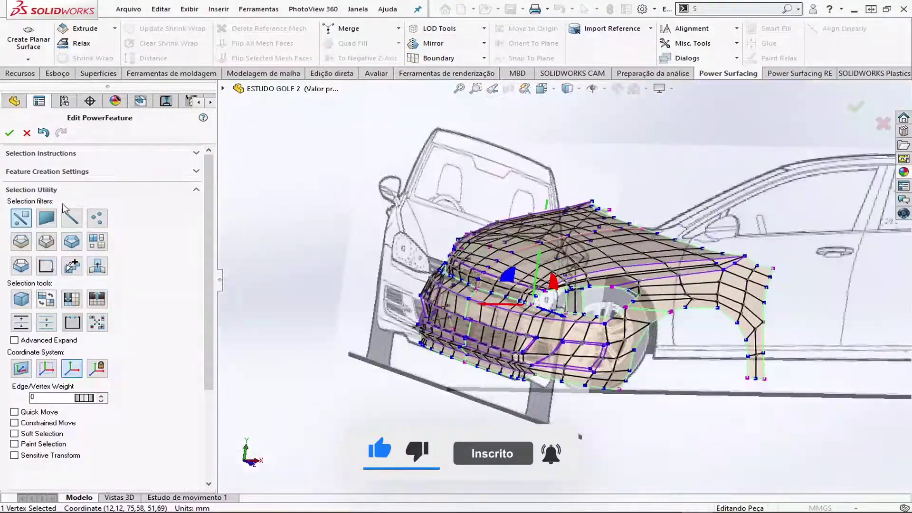
# - Create an 8-sided Power Surfacing cylinder with radius 1.5 mm and height 100 mm
pyautogui.click(48, 101)
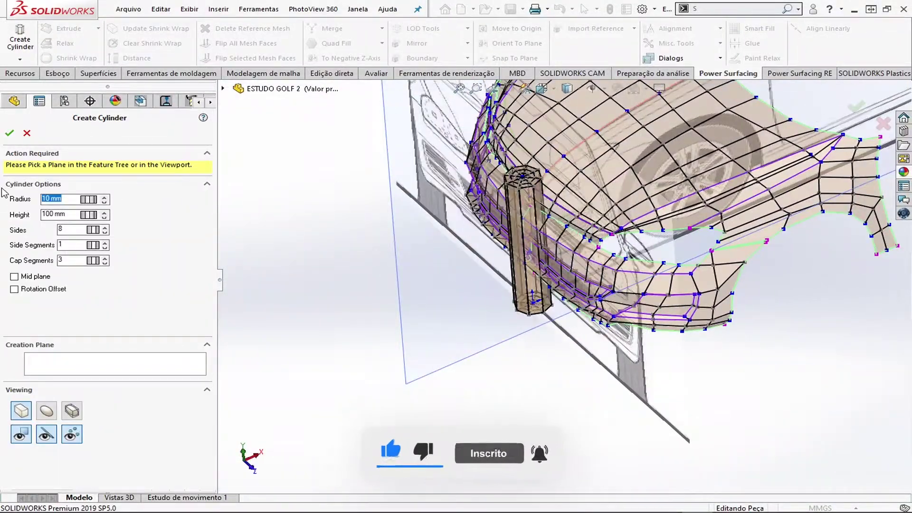
pyautogui.scroll(-5, 507, 257)
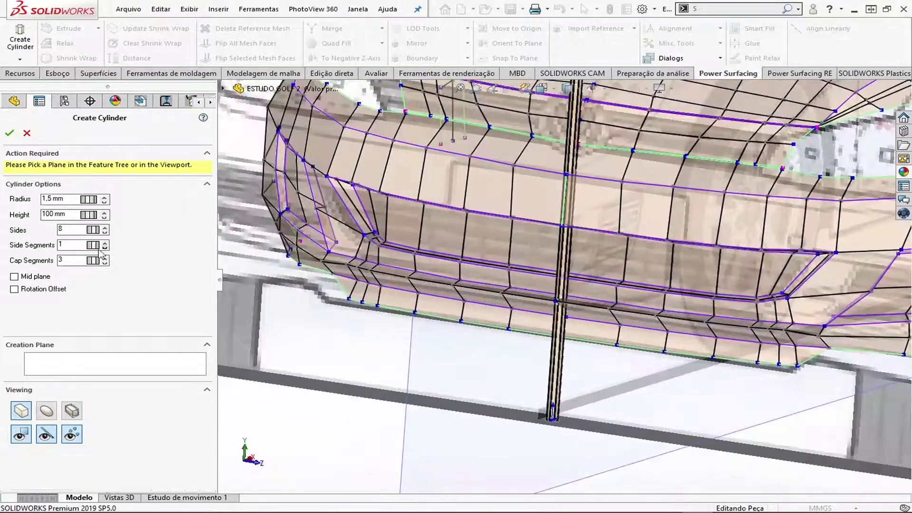
pyautogui.scroll(5, 551, 332)
pyautogui.press('Return')
# - Rotate the cylinder 90° to lie horizontally across the lower grille, checking from the left view
pyautogui.click(611, 266)
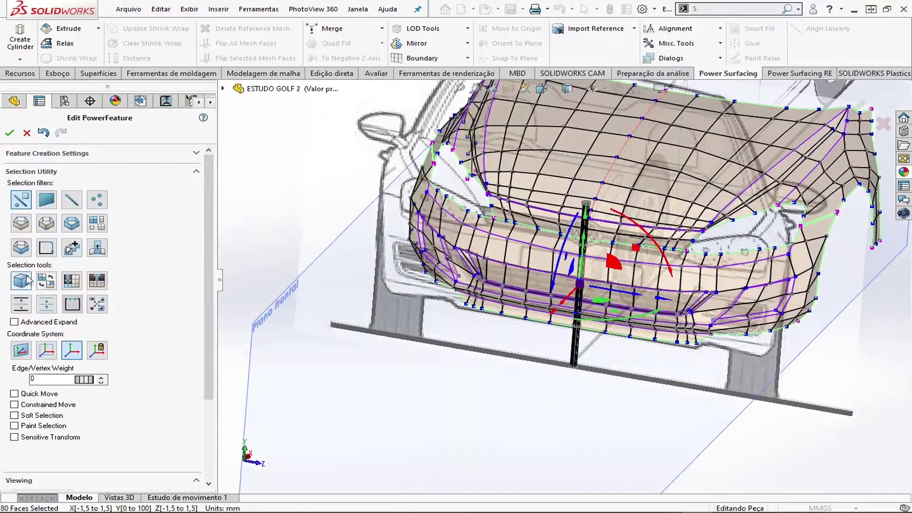
pyautogui.scroll(-5, 525, 374)
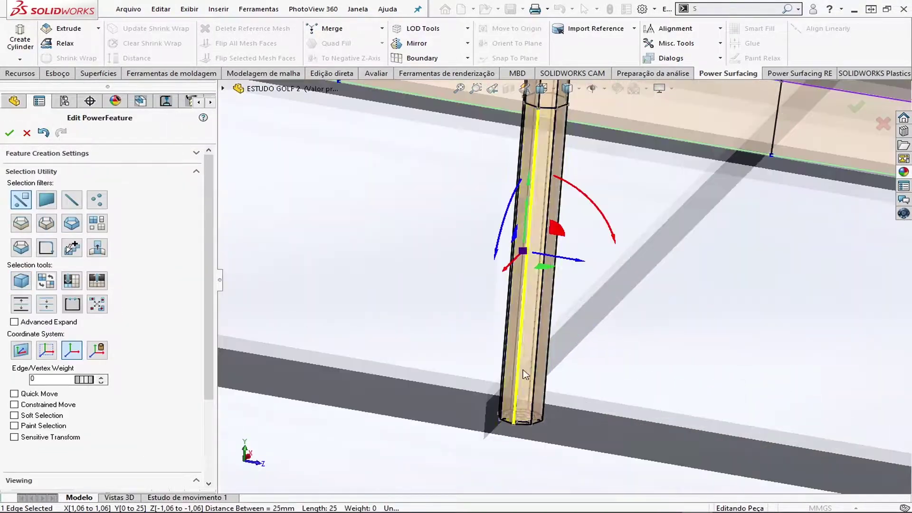
pyautogui.click(90, 222)
pyautogui.scroll(3, 433, 173)
pyautogui.scroll(-5, 434, 173)
pyautogui.scroll(-2, 625, 345)
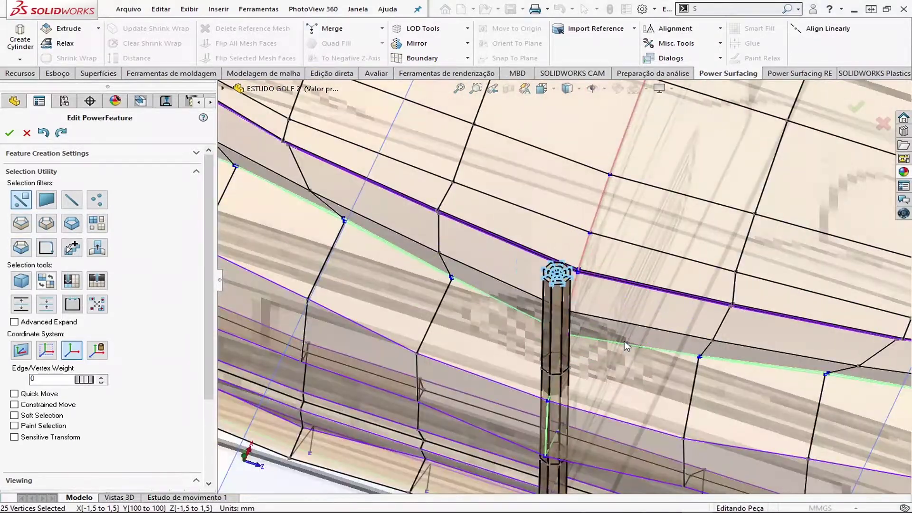
pyautogui.moveTo(626, 346); pyautogui.dragTo(672, 358)
pyautogui.scroll(3, 671, 383)
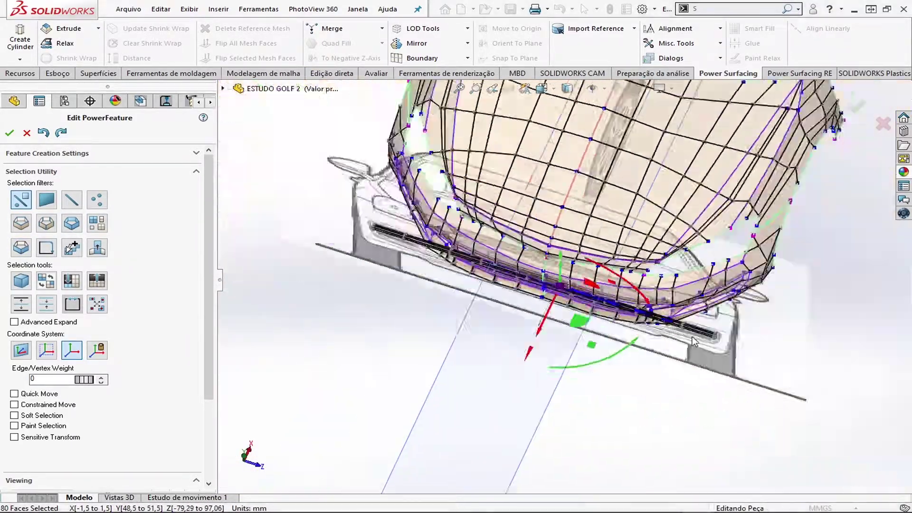
pyautogui.scroll(-4, 684, 316)
pyautogui.hotkey('ctrl', '3')
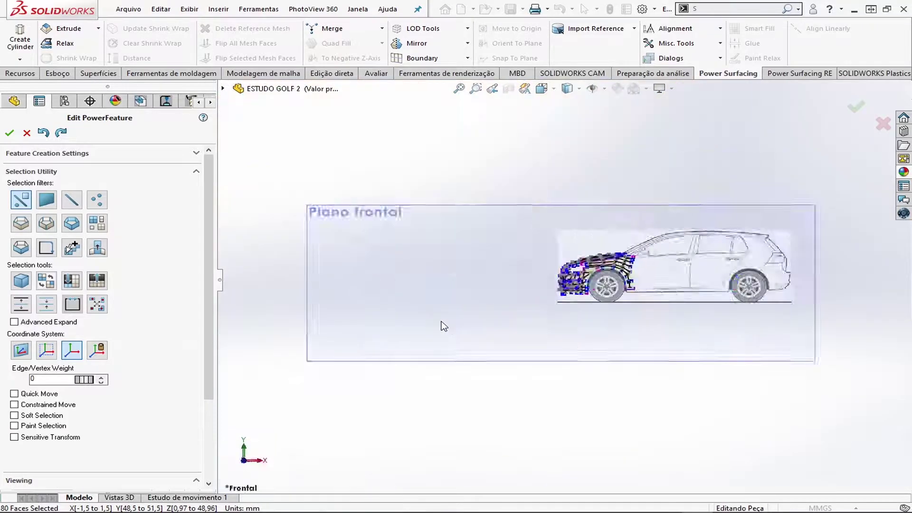
pyautogui.scroll(-5, 583, 302)
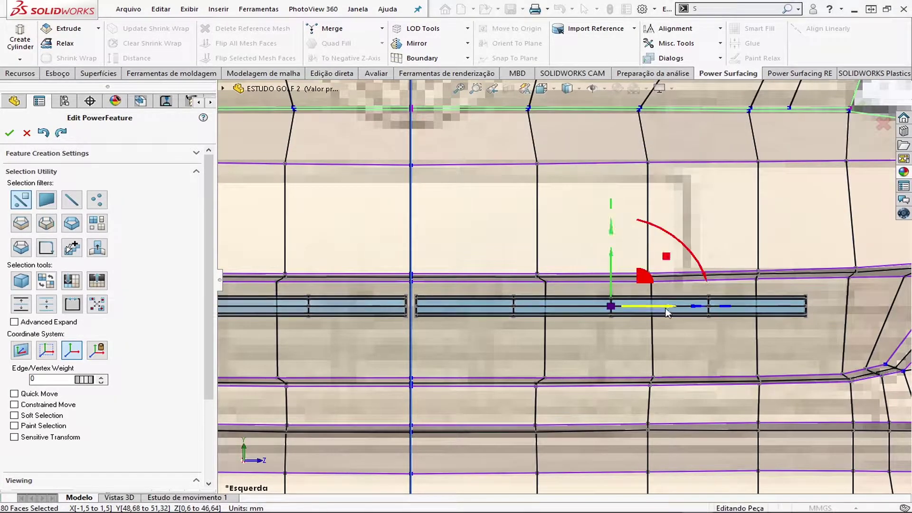
pyautogui.moveTo(640, 286); pyautogui.dragTo(558, 216, button='middle')
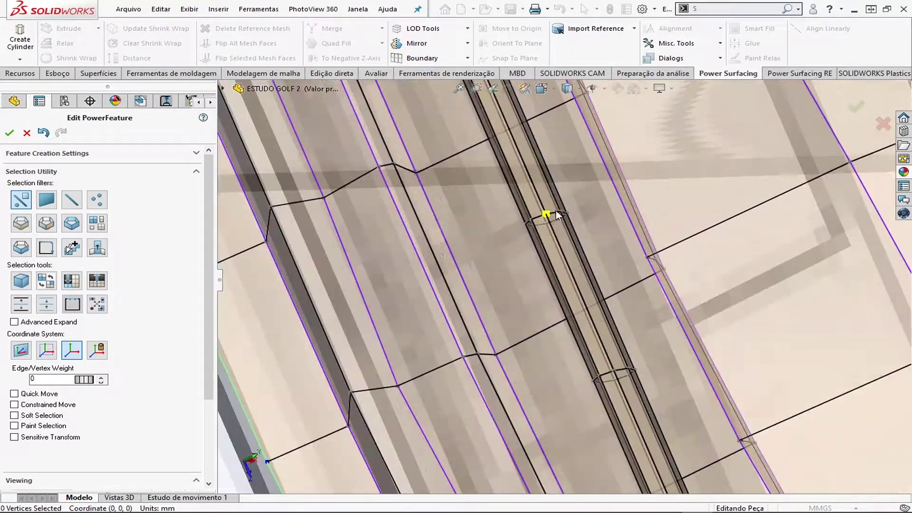
# - Select the tube's end edge loops and scale the end ring down to 0.85
pyautogui.doubleClick(557, 215)
pyautogui.scroll(-3, 519, 243)
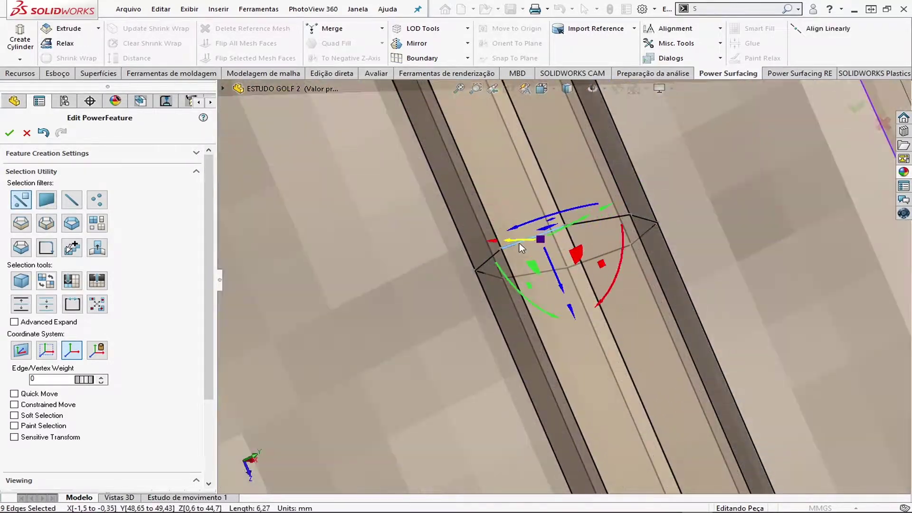
pyautogui.doubleClick(538, 251)
pyautogui.scroll(-3, 570, 285)
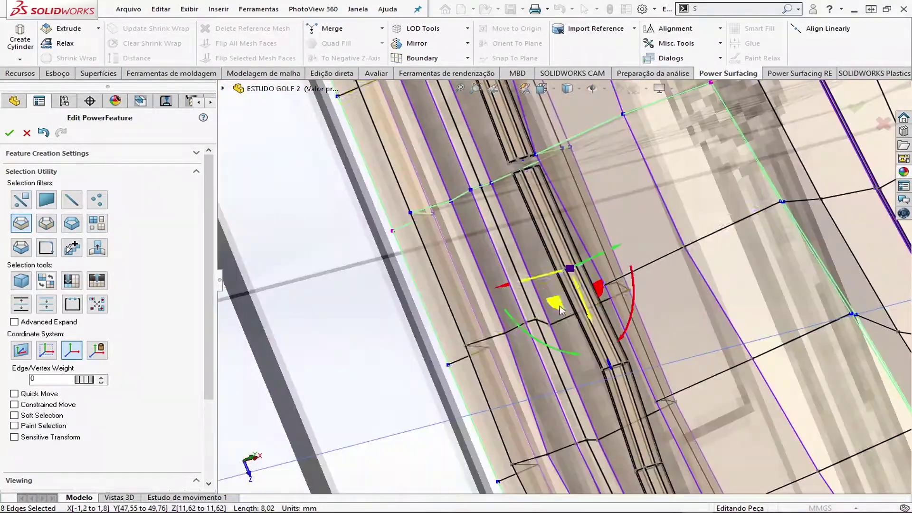
pyautogui.moveTo(627, 378)
pyautogui.mouseDown()
pyautogui.moveTo(616, 389)
pyautogui.moveTo(545, 315)
pyautogui.mouseUp()
pyautogui.hotkey('ctrl', 'z')
pyautogui.scroll(-3, 599, 378)
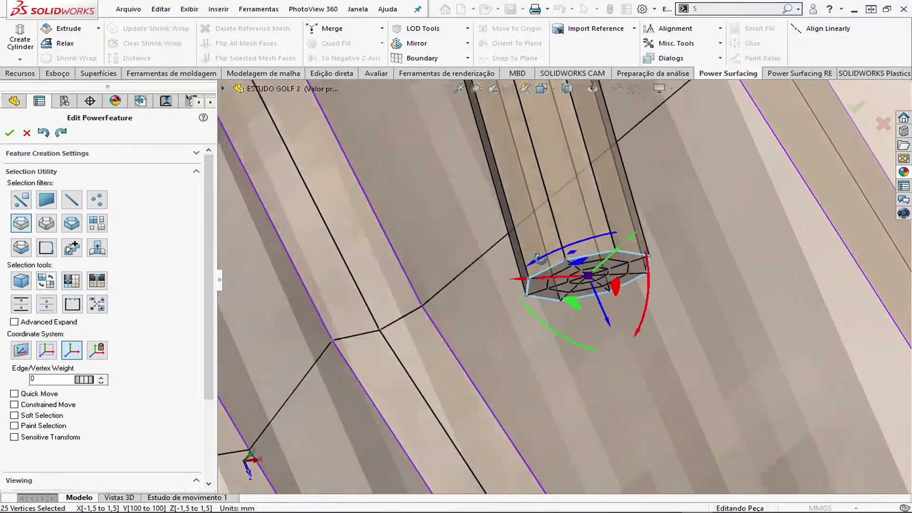
pyautogui.moveTo(522, 240); pyautogui.dragTo(565, 256)
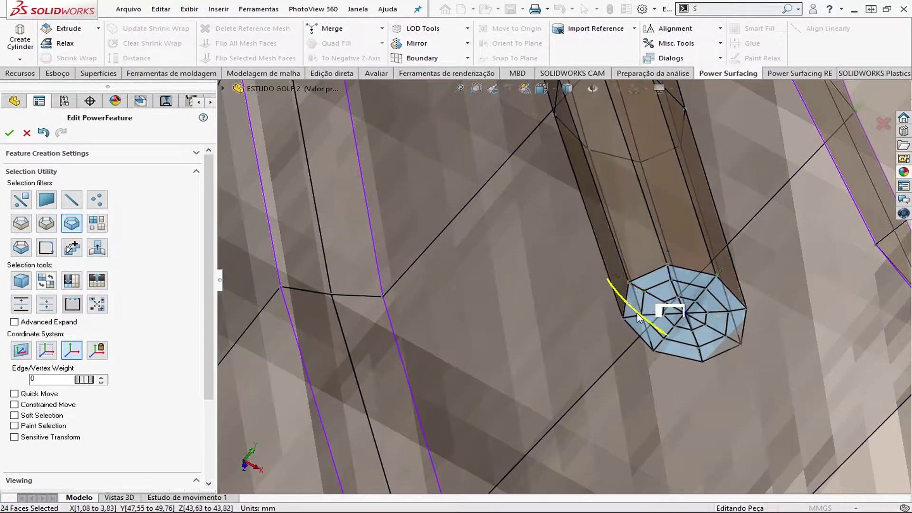
pyautogui.moveTo(638, 317); pyautogui.dragTo(498, 285, button='middle')
pyautogui.hotkey('ctrl', 'z')
# - Reselect the full ring of edges around the tube's octagonal end
pyautogui.scroll(-3, 455, 265)
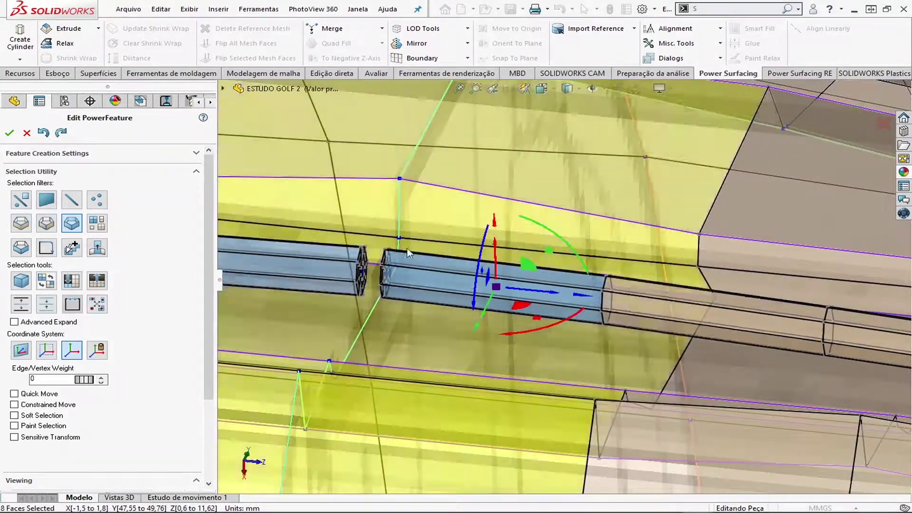
pyautogui.scroll(3, 428, 308)
pyautogui.keyDown('ctrl'); pyautogui.click(528, 302); pyautogui.keyUp('ctrl')
pyautogui.scroll(-3, 722, 290)
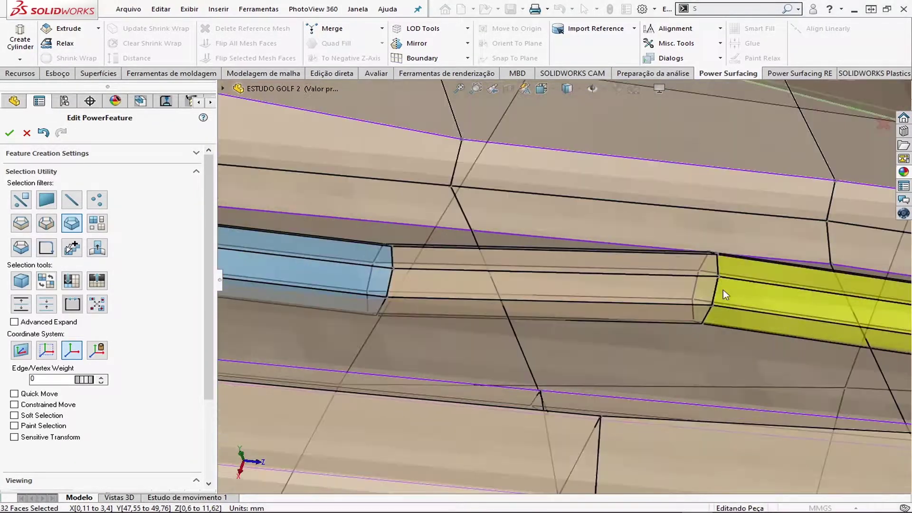
pyautogui.scroll(3, 723, 289)
pyautogui.doubleClick(571, 243)
pyautogui.moveTo(571, 243); pyautogui.dragTo(349, 274, button='middle')
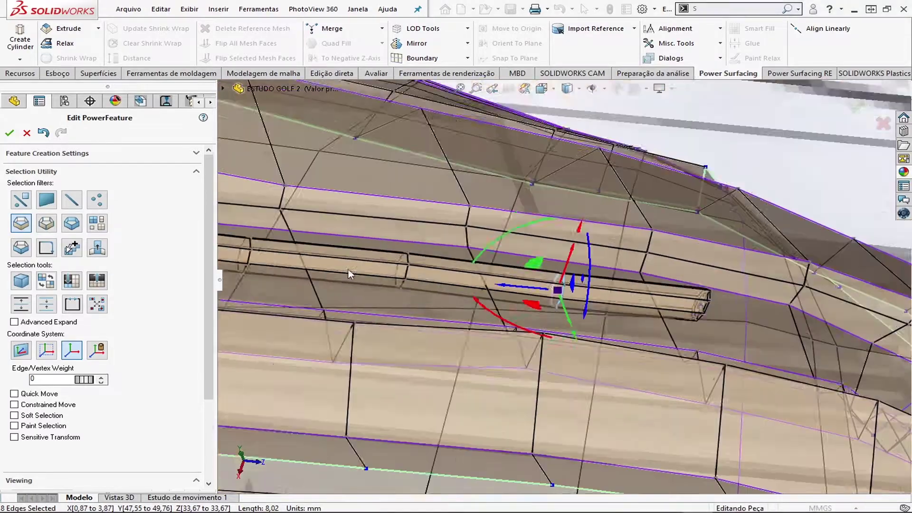
pyautogui.scroll(-3, 349, 274)
pyautogui.moveTo(336, 179); pyautogui.dragTo(444, 417)
pyautogui.scroll(-3, 649, 298)
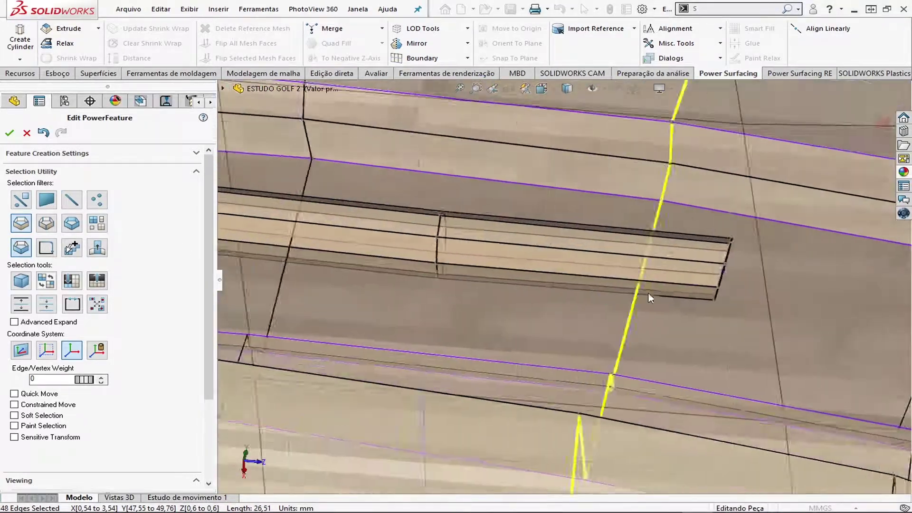
pyautogui.scroll(3, 650, 298)
pyautogui.scroll(-3, 517, 307)
pyautogui.click(481, 280)
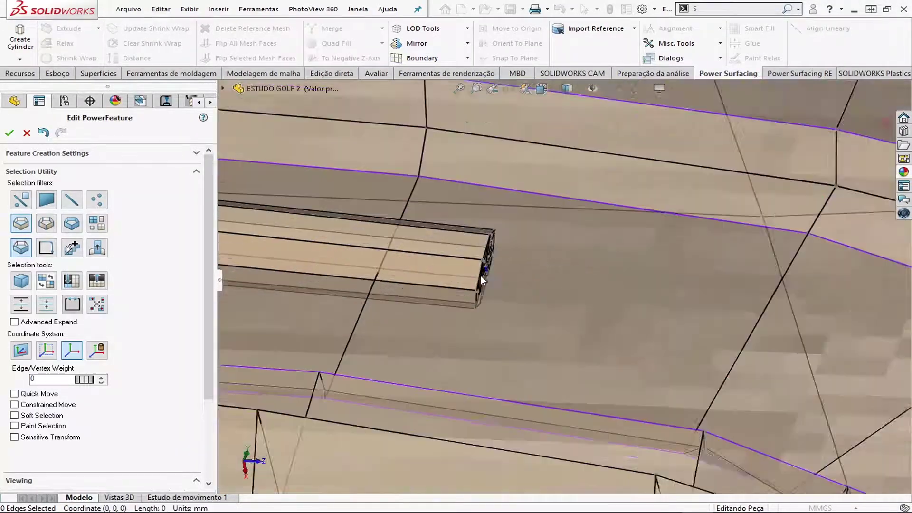
pyautogui.moveTo(480, 277); pyautogui.dragTo(459, 210, button='middle')
# - Switch the selection to the tube-end faces and view them from the left side
pyautogui.click(38, 200)
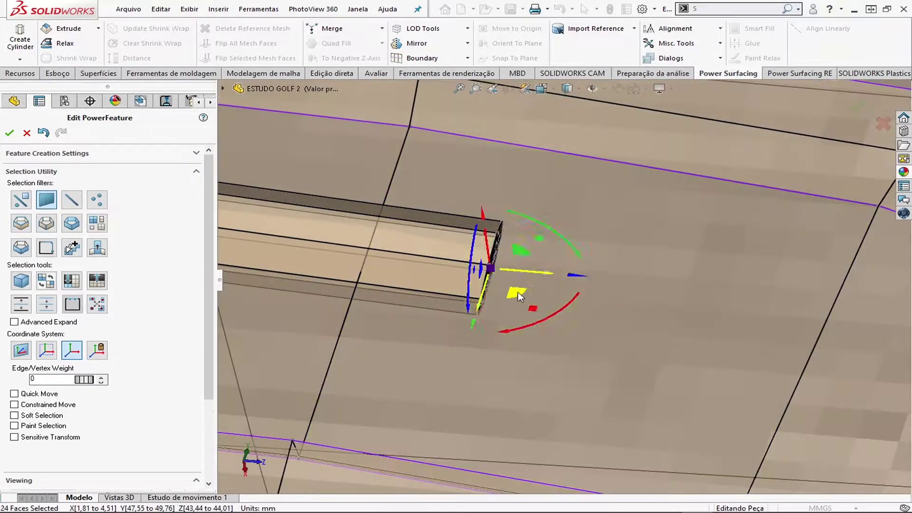
pyautogui.moveTo(832, 371); pyautogui.dragTo(665, 279, button='middle')
pyautogui.moveTo(653, 331)
pyautogui.mouseDown(button='middle')
pyautogui.moveTo(717, 387)
pyautogui.moveTo(633, 355)
pyautogui.moveTo(554, 277)
pyautogui.mouseUp(button='middle')
pyautogui.hotkey('ctrl', 'z')
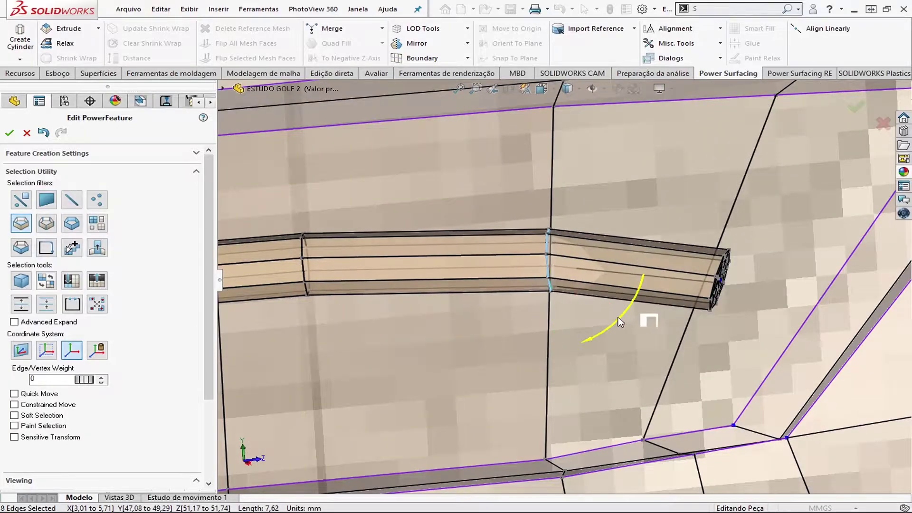
pyautogui.hotkey('ctrl', '3')
pyautogui.scroll(-10, 649, 271)
# - Stretch the tube along the intake by dragging its end faces outward about 1.43 mm
pyautogui.moveTo(654, 251)
pyautogui.mouseDown()
pyautogui.moveTo(838, 265)
pyautogui.moveTo(738, 247)
pyautogui.mouseUp()
pyautogui.scroll(3, 594, 225)
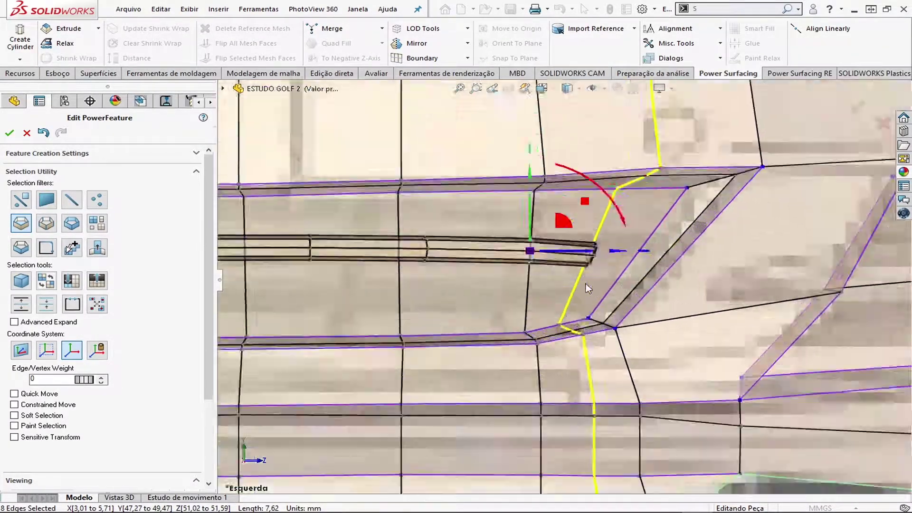
pyautogui.moveTo(594, 247); pyautogui.dragTo(618, 285, button='middle')
pyautogui.moveTo(617, 294); pyautogui.dragTo(626, 299)
pyautogui.moveTo(626, 299); pyautogui.dragTo(656, 358, button='middle')
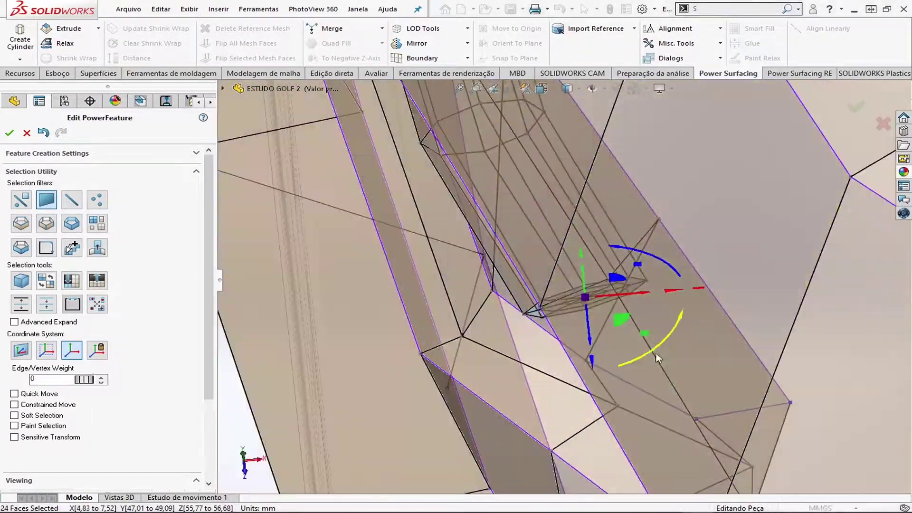
pyautogui.moveTo(626, 319); pyautogui.dragTo(581, 313, button='middle')
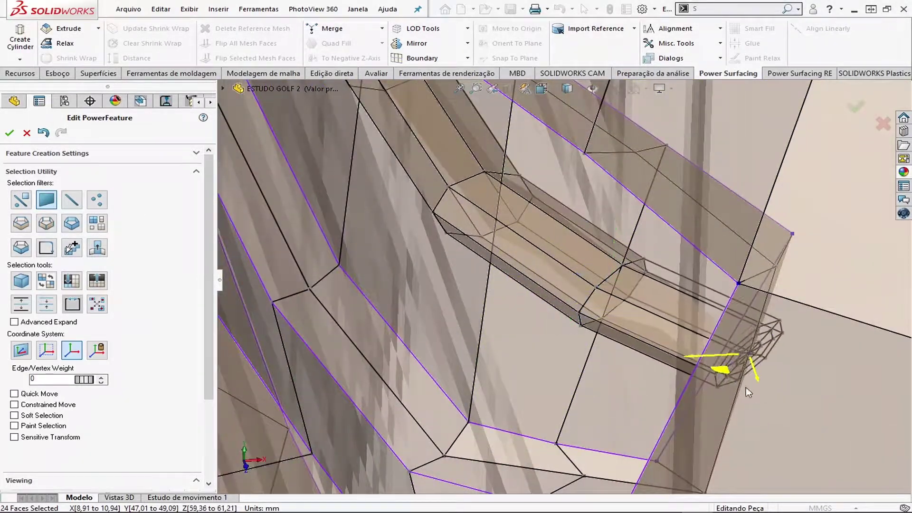
pyautogui.moveTo(747, 392); pyautogui.dragTo(549, 290, button='middle')
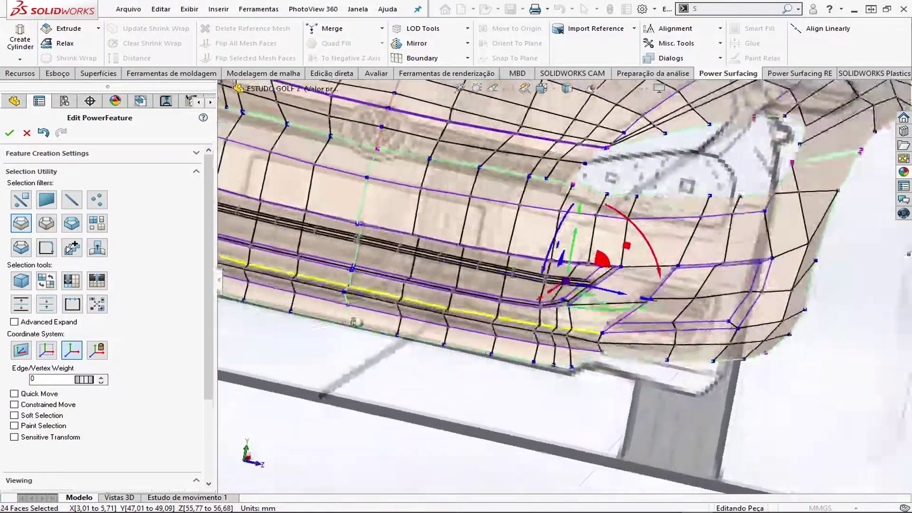
pyautogui.click(18, 281)
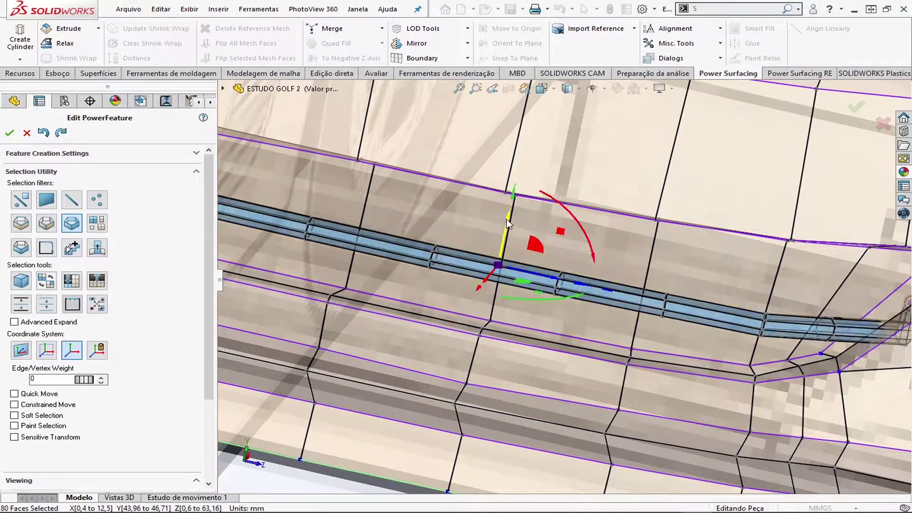
pyautogui.click(285, 71)
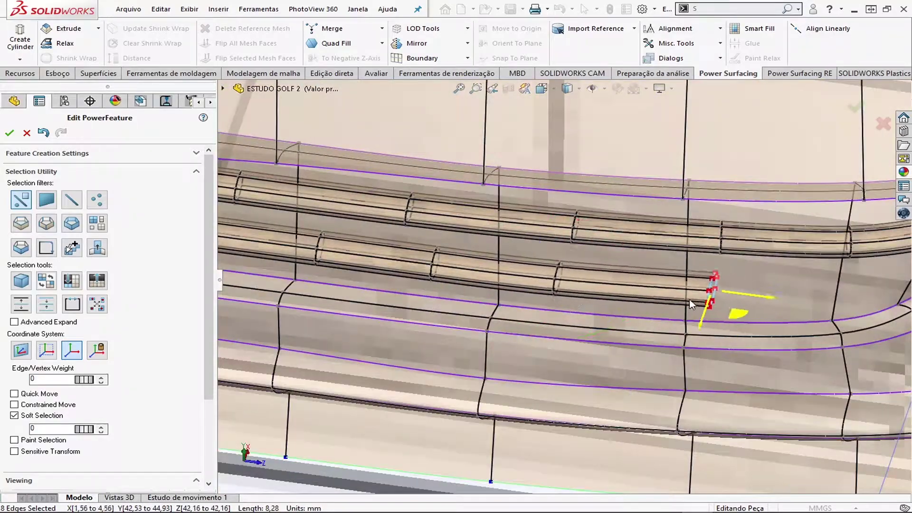
# - Rotate the bar's end edge ring 12° to follow the intake, then finish as PwrFeature1
pyautogui.moveTo(837, 331); pyautogui.dragTo(682, 328)
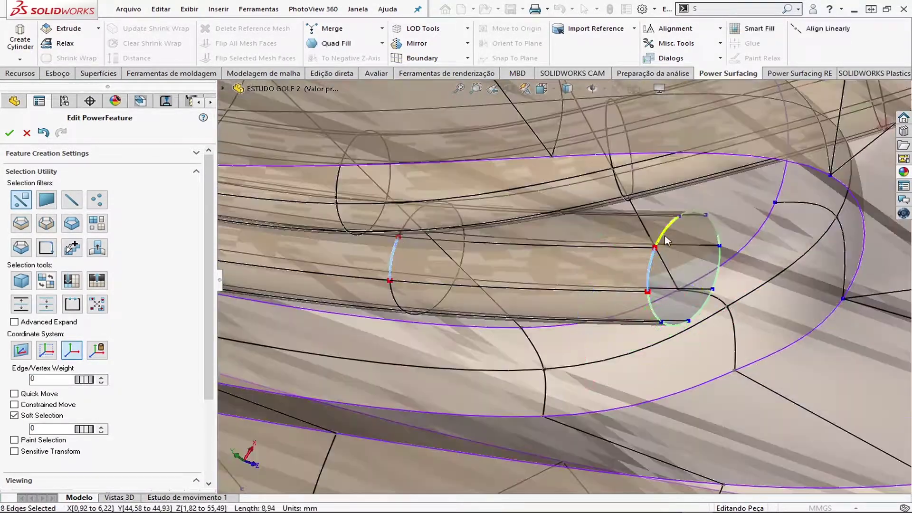
pyautogui.moveTo(664, 240); pyautogui.dragTo(711, 342)
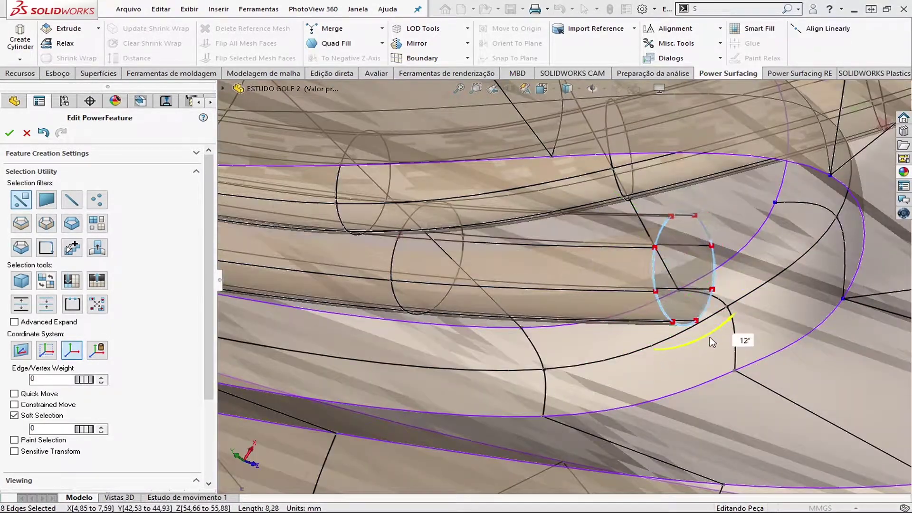
pyautogui.moveTo(744, 306); pyautogui.dragTo(567, 277, button='middle')
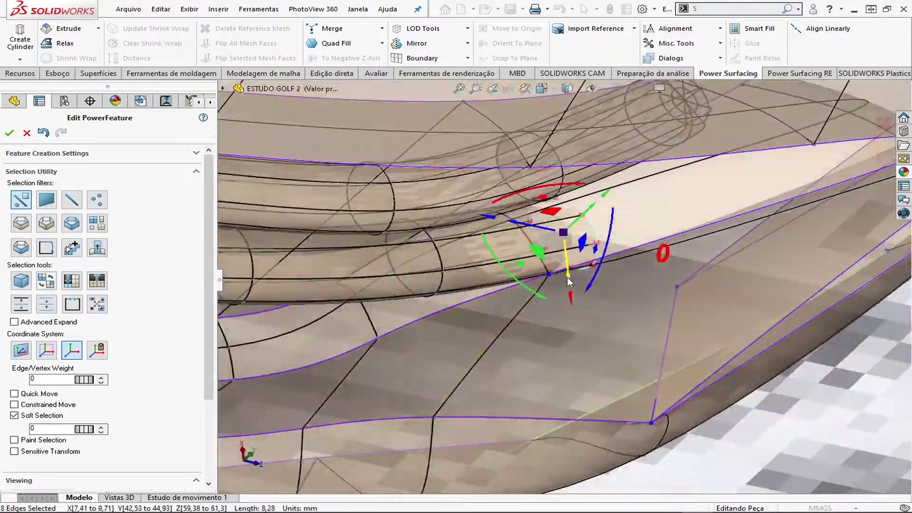
pyautogui.hotkey('ctrl', '3')
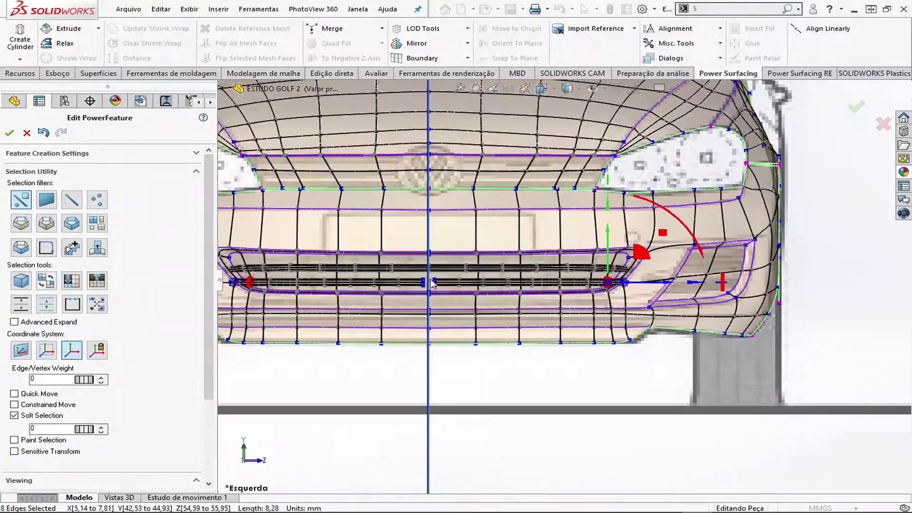
pyautogui.press('Return')
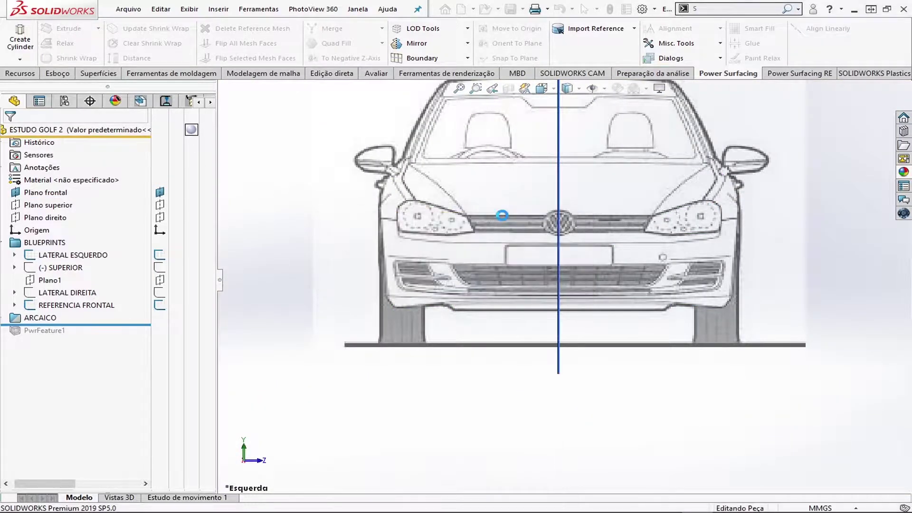
# - Expand the surface bodies and select the grille trim body
pyautogui.moveTo(615, 277); pyautogui.dragTo(594, 256, button='middle')
pyautogui.scroll(-5, 594, 257)
pyautogui.scroll(5, 543, 238)
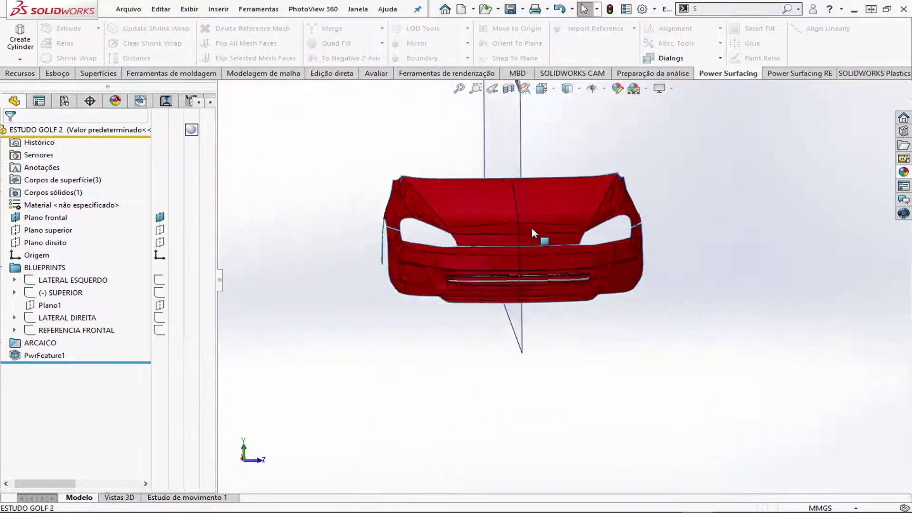
pyautogui.scroll(-3, 639, 227)
pyautogui.scroll(-2, 639, 226)
pyautogui.scroll(-2, 494, 297)
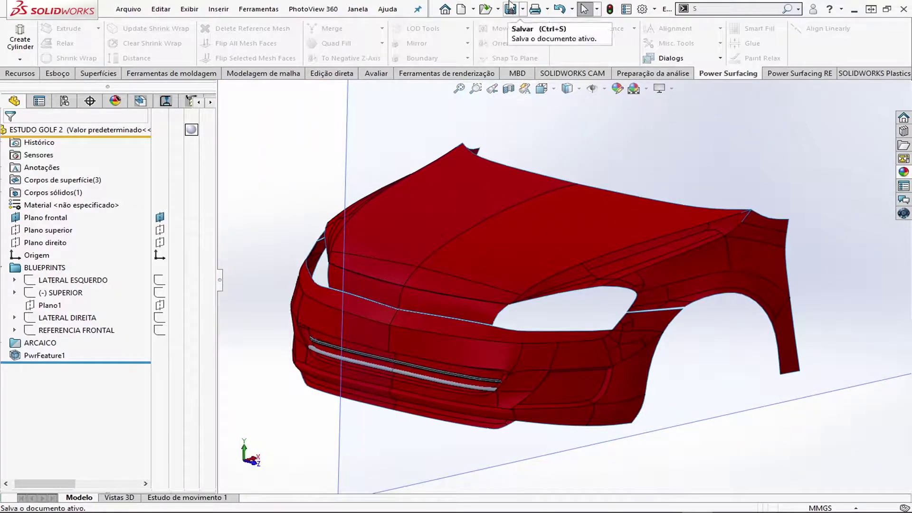
pyautogui.click(4, 179)
pyautogui.click(61, 217)
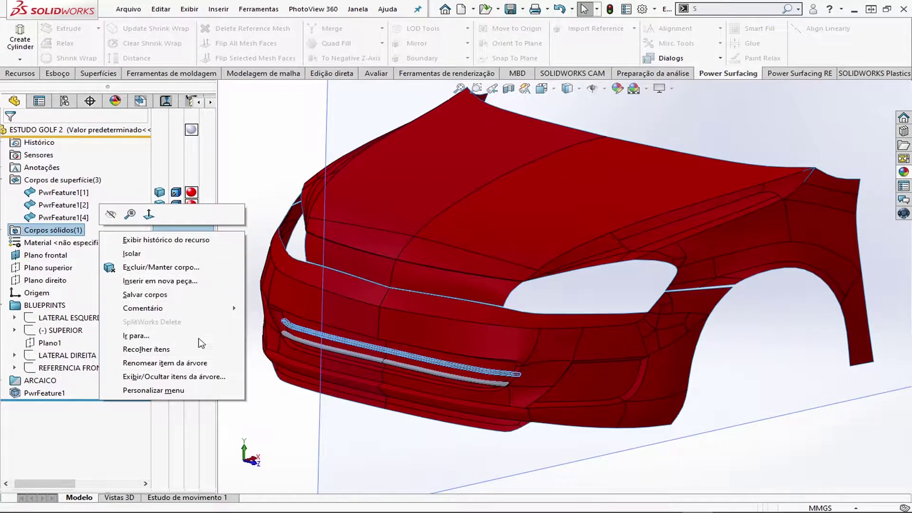
pyautogui.click(173, 376)
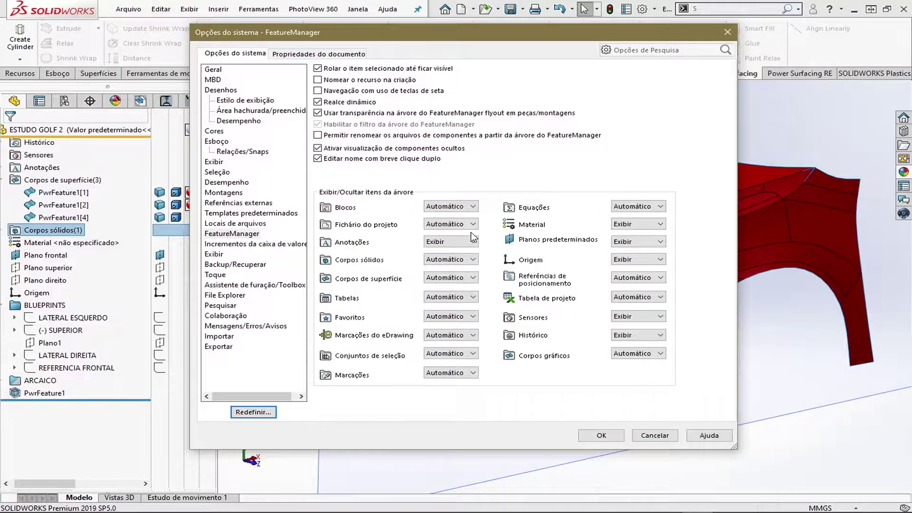
pyautogui.click(613, 434)
# - Give the lower intake insert a grey (RGB 112) colour and confirm it
pyautogui.click(476, 385)
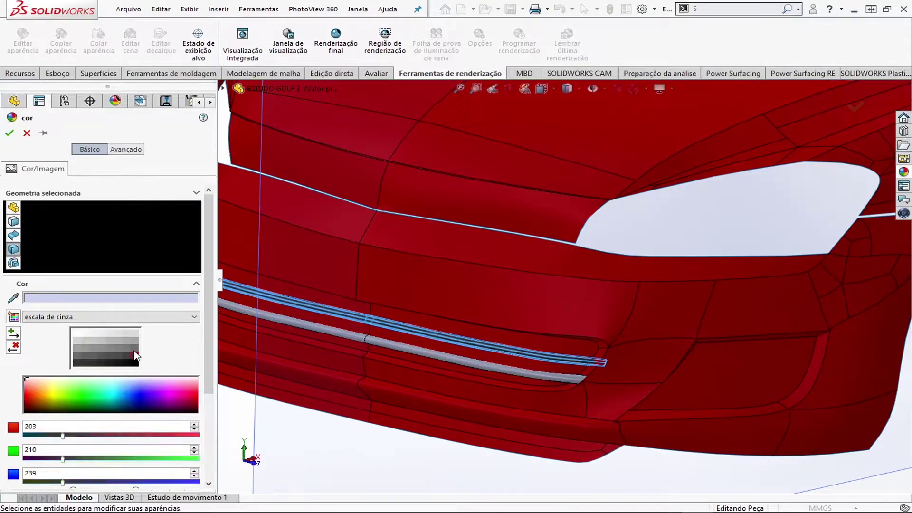
pyautogui.scroll(-3, 480, 336)
pyautogui.press('Return')
pyautogui.scroll(-2, 540, 317)
pyautogui.scroll(5, 576, 261)
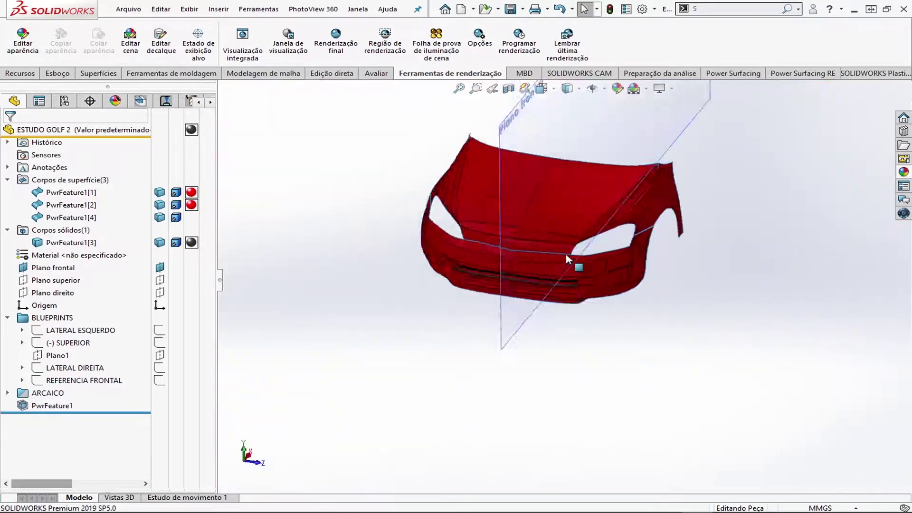
pyautogui.scroll(-3, 587, 274)
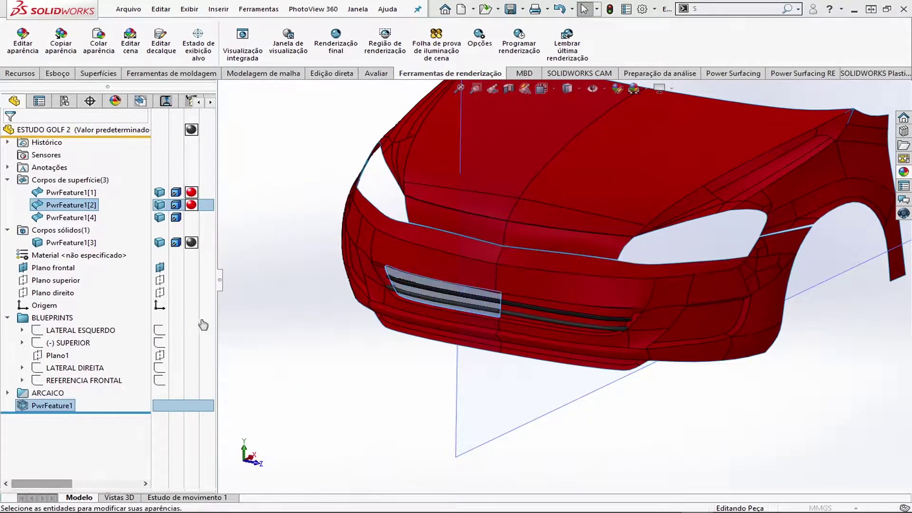
pyautogui.click(533, 347)
pyautogui.moveTo(534, 346); pyautogui.dragTo(535, 389, button='middle')
pyautogui.scroll(-3, 511, 299)
pyautogui.moveTo(511, 299)
pyautogui.mouseDown(button='middle')
pyautogui.moveTo(566, 281)
pyautogui.moveTo(518, 417)
pyautogui.moveTo(696, 321)
pyautogui.moveTo(678, 299)
pyautogui.moveTo(688, 343)
pyautogui.moveTo(435, 343)
pyautogui.mouseUp(button='middle')
pyautogui.scroll(-3, 436, 343)
pyautogui.scroll(5, 633, 209)
pyautogui.scroll(-5, 514, 250)
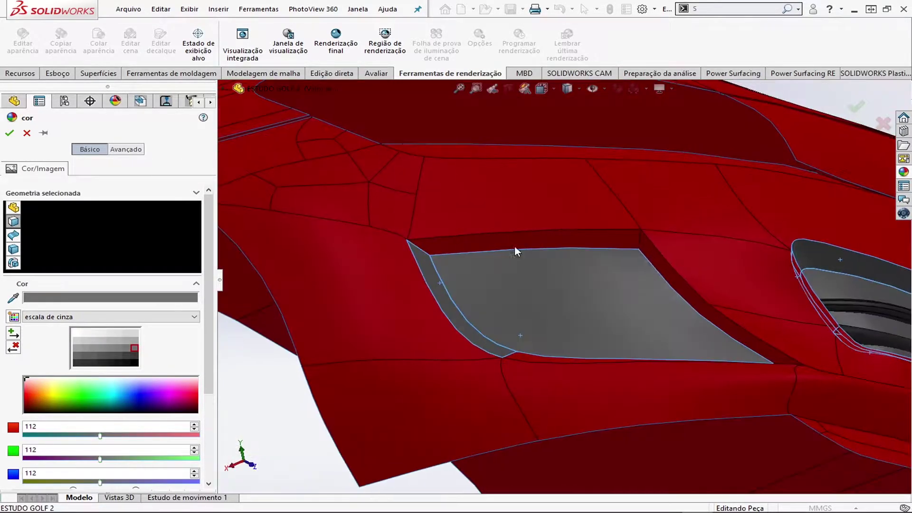
pyautogui.moveTo(514, 250)
pyautogui.mouseDown(button='middle')
pyautogui.moveTo(541, 407)
pyautogui.moveTo(603, 382)
pyautogui.moveTo(498, 235)
pyautogui.moveTo(644, 310)
pyautogui.mouseUp(button='middle')
pyautogui.scroll(5, 603, 383)
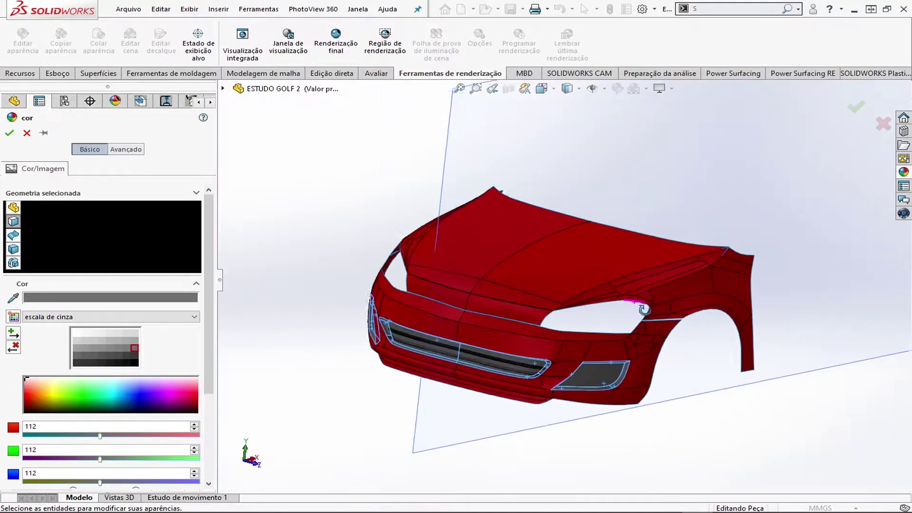
pyautogui.press('Escape')
pyautogui.scroll(-5, 495, 305)
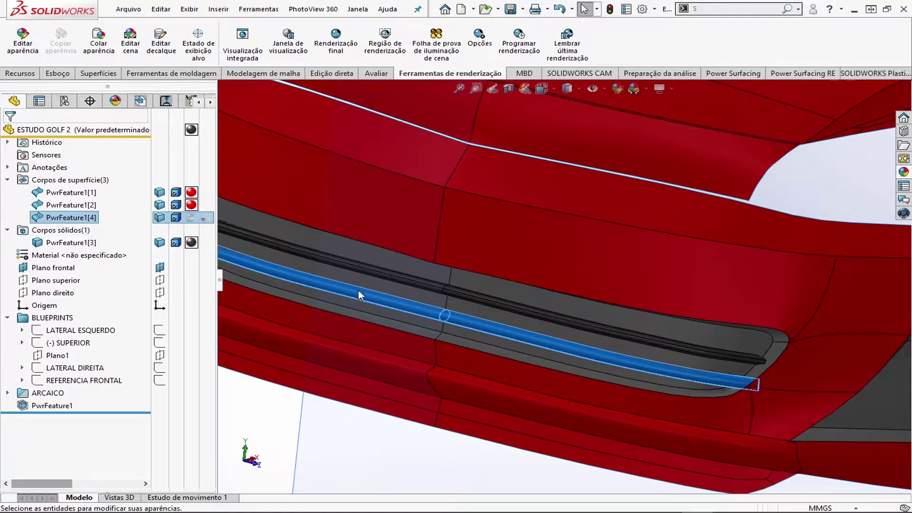
# - Make the PwrFeature1[4] body black and show the side-view car blueprint behind the model
pyautogui.click(359, 295)
pyautogui.press('Return')
pyautogui.scroll(5, 569, 285)
pyautogui.moveTo(570, 285)
pyautogui.mouseDown(button='middle')
pyautogui.moveTo(664, 332)
pyautogui.moveTo(763, 351)
pyautogui.moveTo(542, 352)
pyautogui.mouseUp(button='middle')
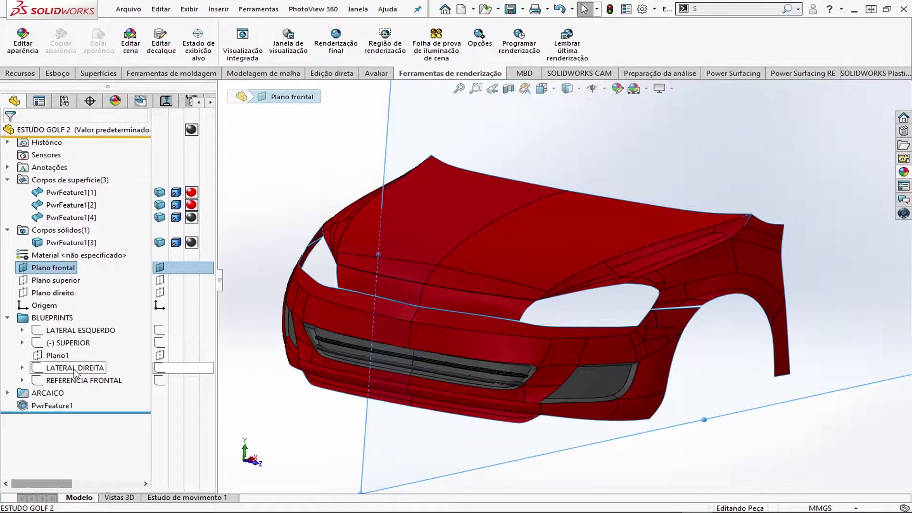
pyautogui.click(159, 342)
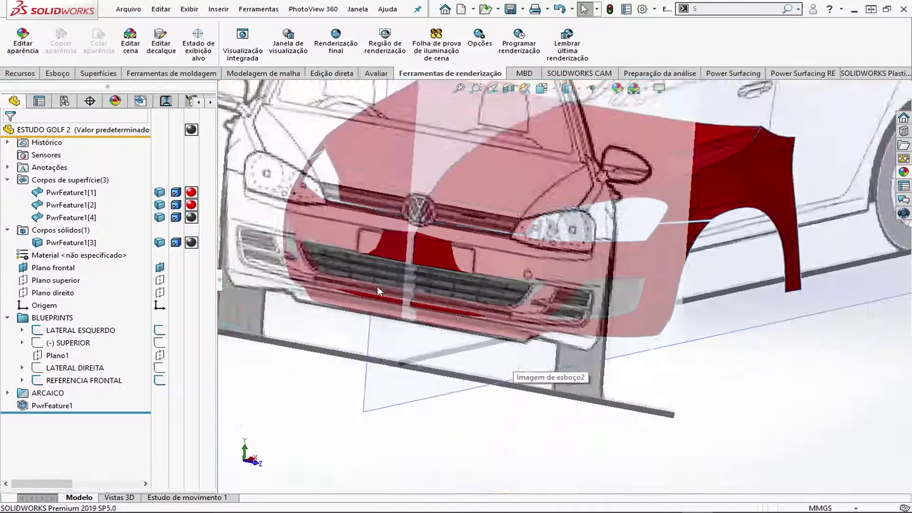
# - Reopen PwrFeature1 for editing via Edit PowerFeature
pyautogui.rightClick(53, 405)
pyautogui.click(67, 210)
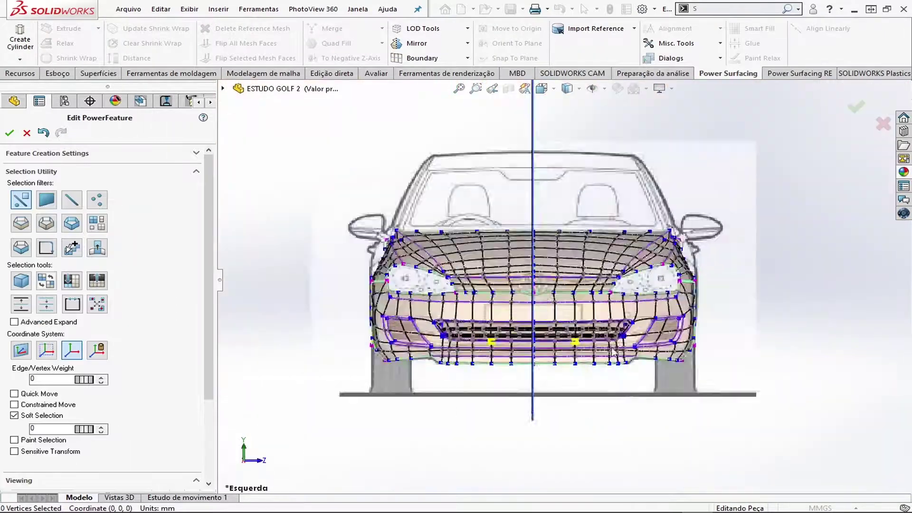
pyautogui.scroll(-10, 583, 259)
pyautogui.scroll(3, 607, 256)
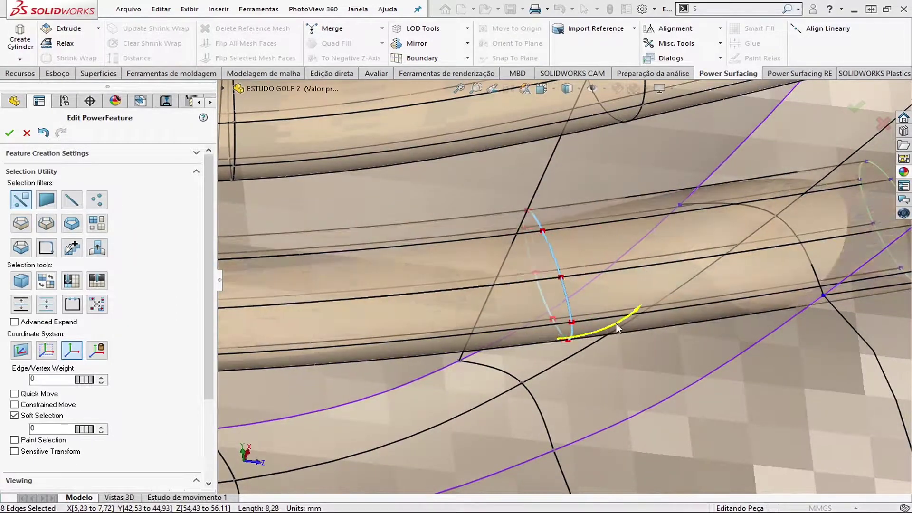
pyautogui.moveTo(608, 256); pyautogui.dragTo(654, 308, button='middle')
pyautogui.scroll(5, 504, 302)
pyautogui.scroll(-5, 505, 302)
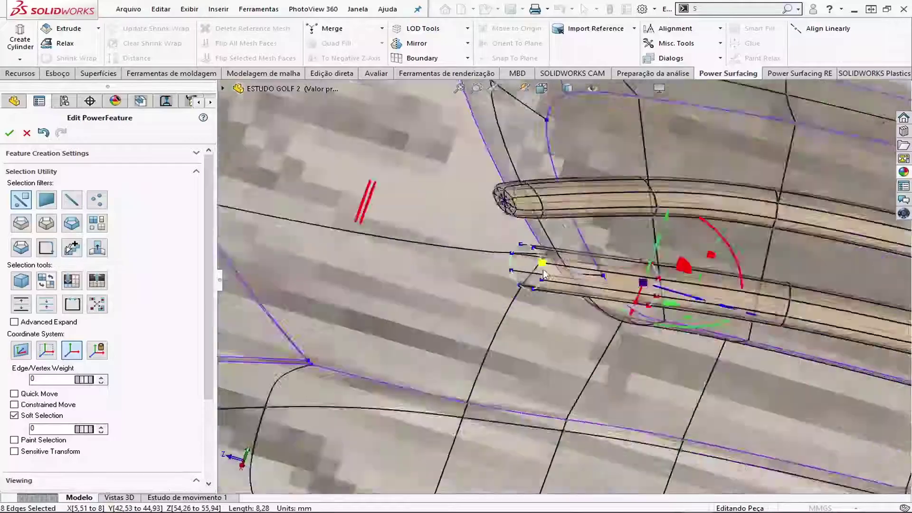
pyautogui.scroll(-3, 523, 304)
pyautogui.scroll(-3, 542, 311)
# - Clear the stray tube-end edge selection and return to the Left view
pyautogui.click(544, 313)
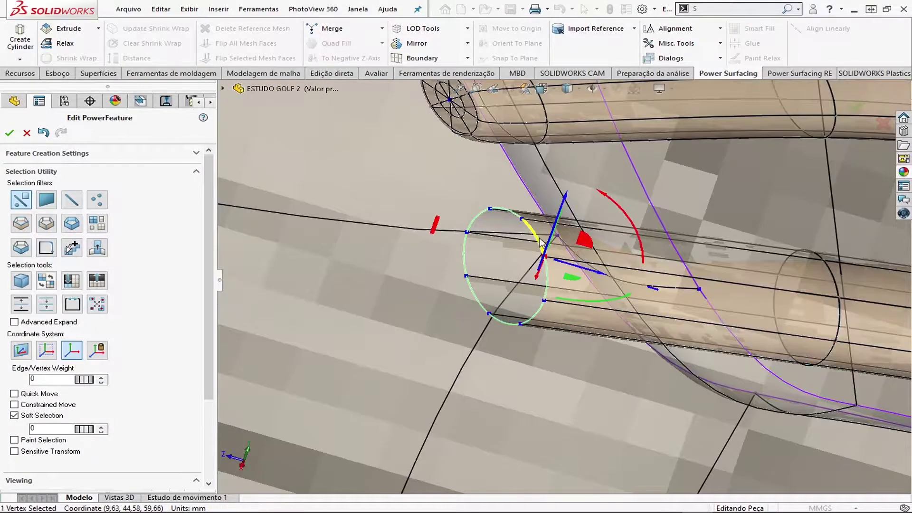
pyautogui.press('Escape')
pyautogui.scroll(3, 539, 321)
pyautogui.scroll(-3, 562, 309)
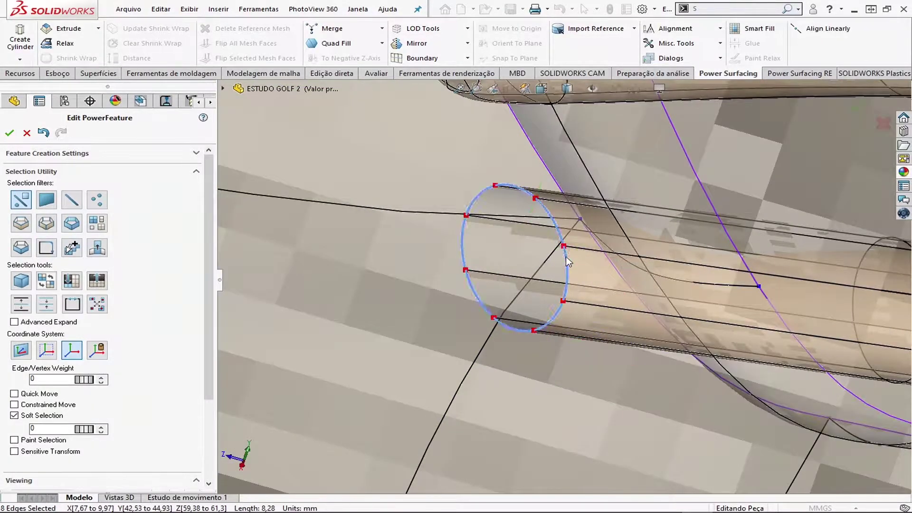
pyautogui.press('Escape')
pyautogui.hotkey('ctrl', '3')
pyautogui.scroll(-5, 580, 276)
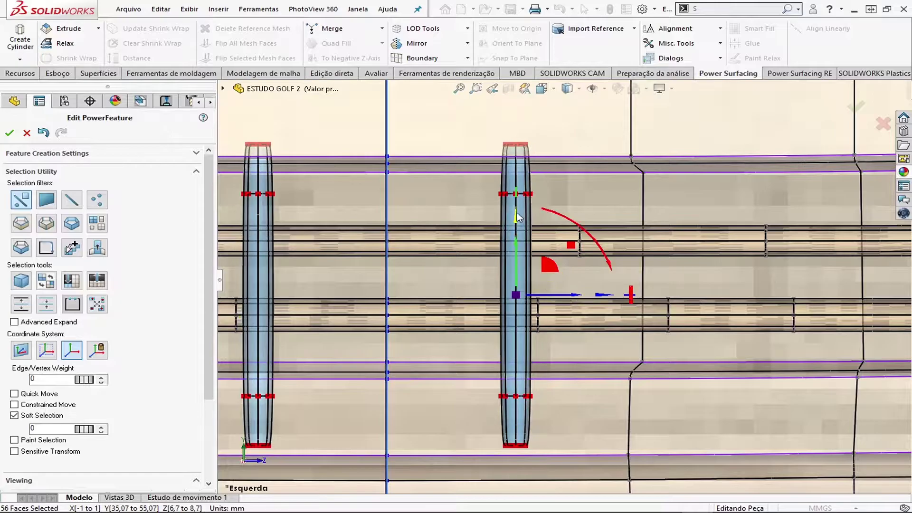
# - Shift the vertical grille bar faces slightly sideways with the triad
pyautogui.moveTo(552, 286); pyautogui.dragTo(499, 308, button='middle')
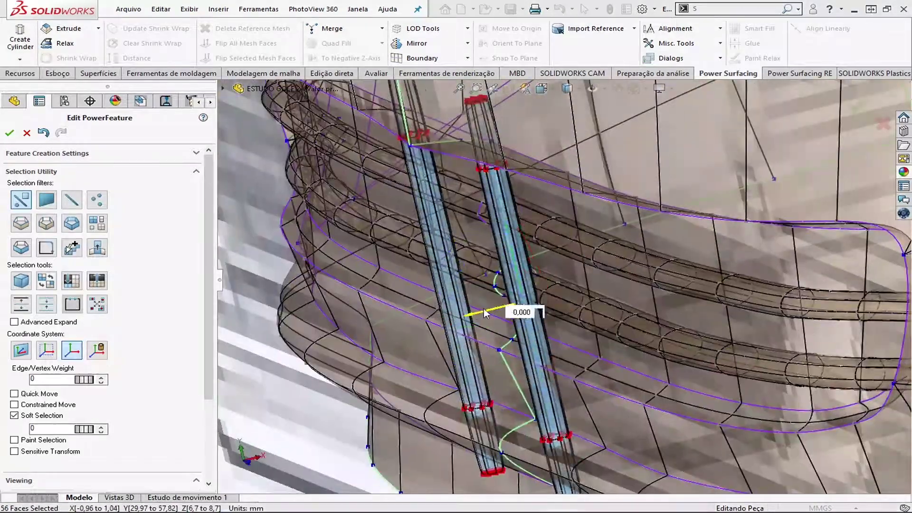
pyautogui.moveTo(491, 317); pyautogui.dragTo(504, 319)
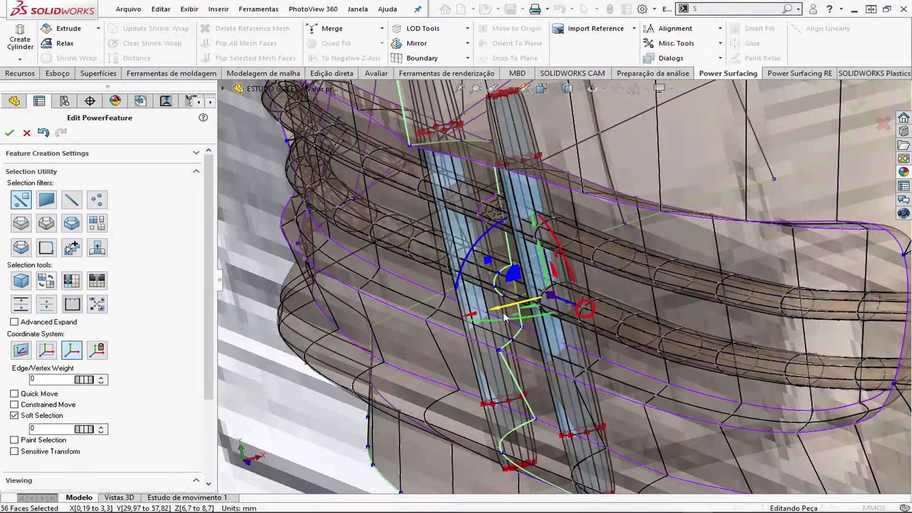
pyautogui.press('Escape')
pyautogui.scroll(-3, 546, 294)
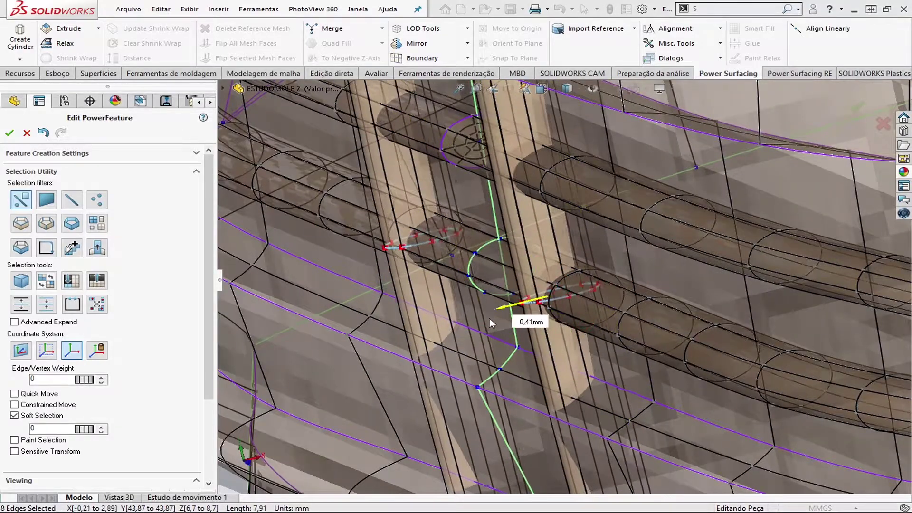
pyautogui.scroll(6, 546, 299)
pyautogui.scroll(-6, 579, 296)
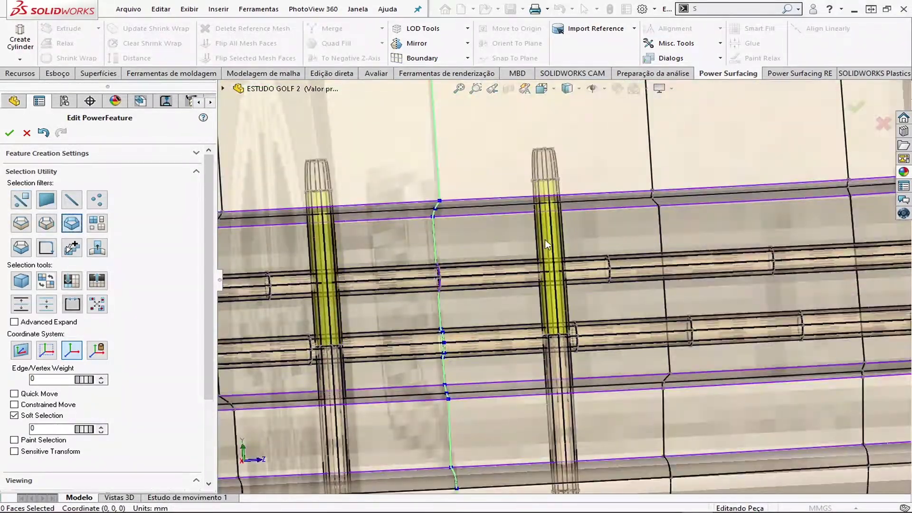
pyautogui.scroll(3, 552, 275)
pyautogui.scroll(-3, 561, 285)
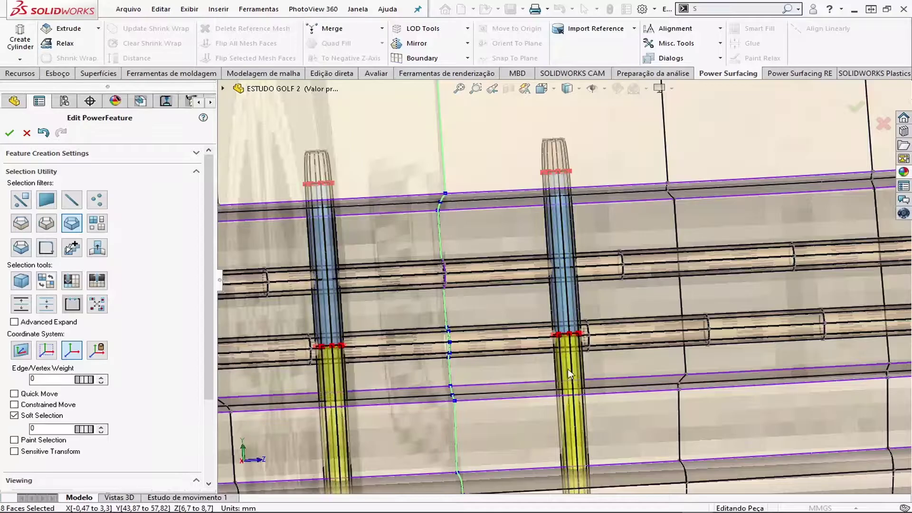
pyautogui.moveTo(605, 396)
pyautogui.mouseDown(button='middle')
pyautogui.moveTo(564, 359)
pyautogui.moveTo(606, 321)
pyautogui.mouseUp(button='middle')
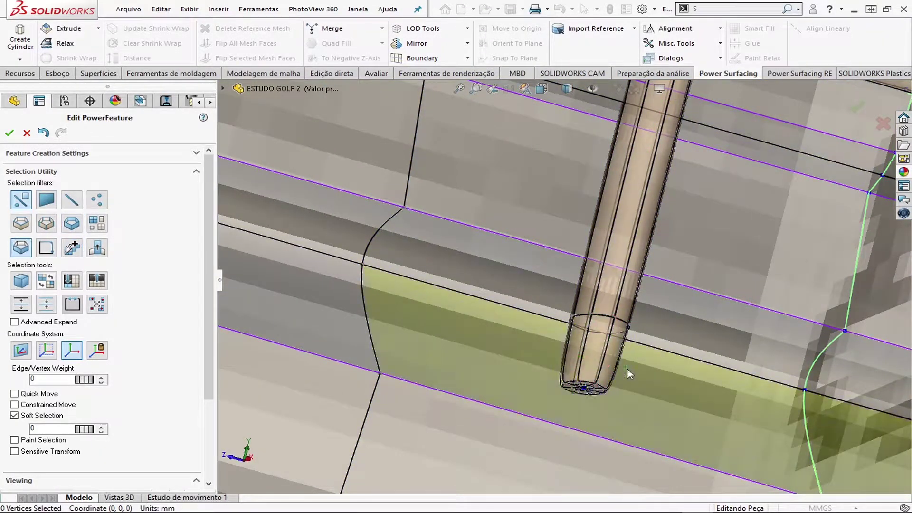
# - Turn on the face filter and move the bar end-cap faces along the bar axis
pyautogui.scroll(-2, 628, 374)
pyautogui.click(72, 222)
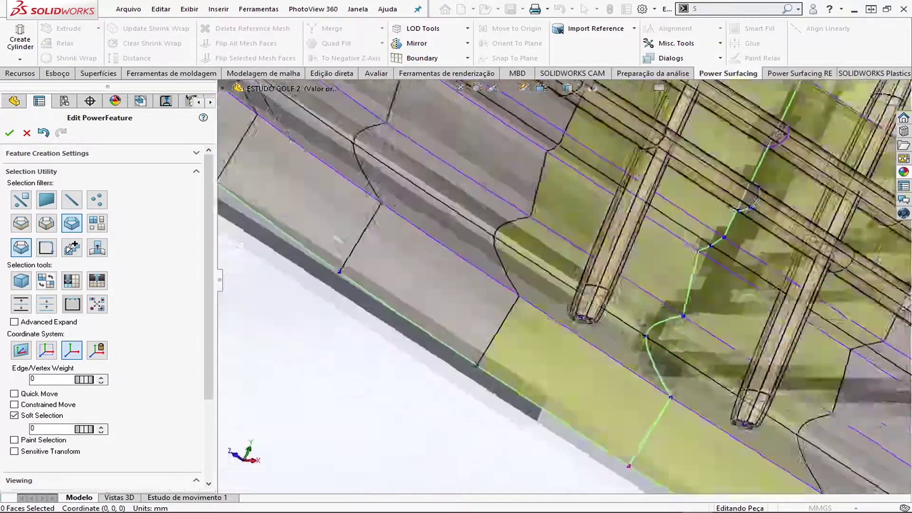
pyautogui.scroll(-5, 589, 308)
pyautogui.scroll(2, 409, 290)
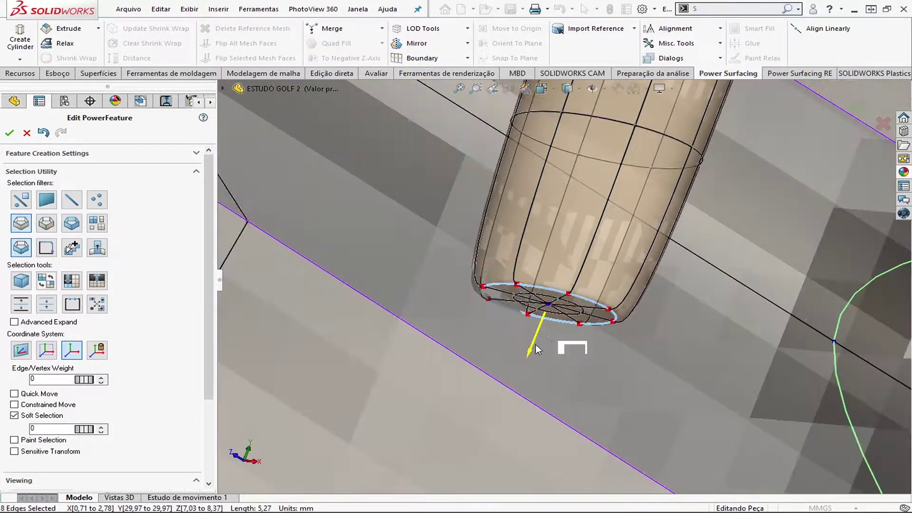
pyautogui.click(576, 299)
pyautogui.moveTo(482, 309); pyautogui.dragTo(534, 328, button='middle')
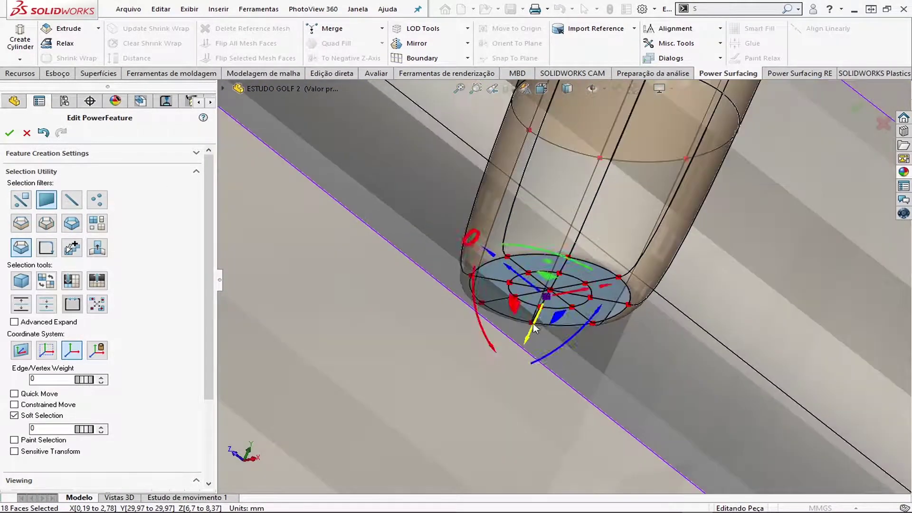
pyautogui.moveTo(534, 328); pyautogui.dragTo(597, 223)
pyautogui.scroll(-5, 541, 303)
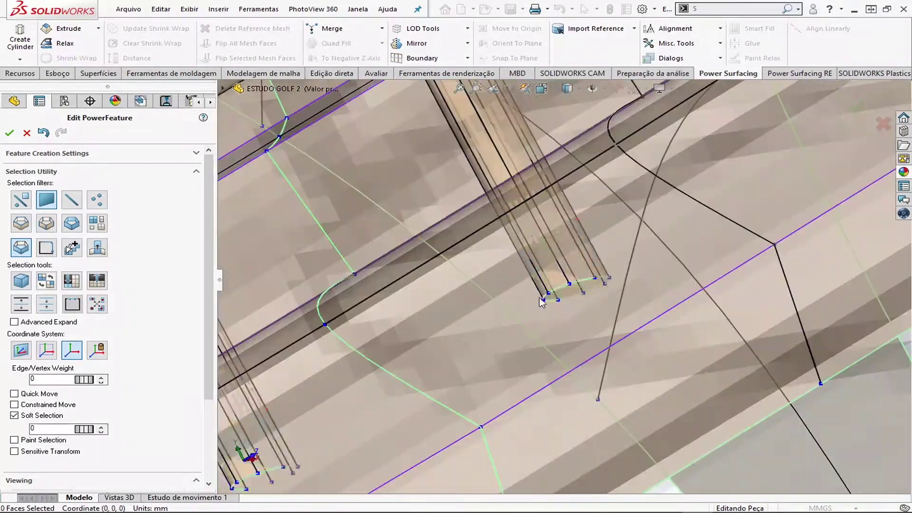
pyautogui.scroll(10, 541, 302)
pyautogui.scroll(-10, 494, 237)
# - Select the bar faces and top edge loop, then nudge them slightly along Z
pyautogui.click(491, 187)
pyautogui.press('Escape')
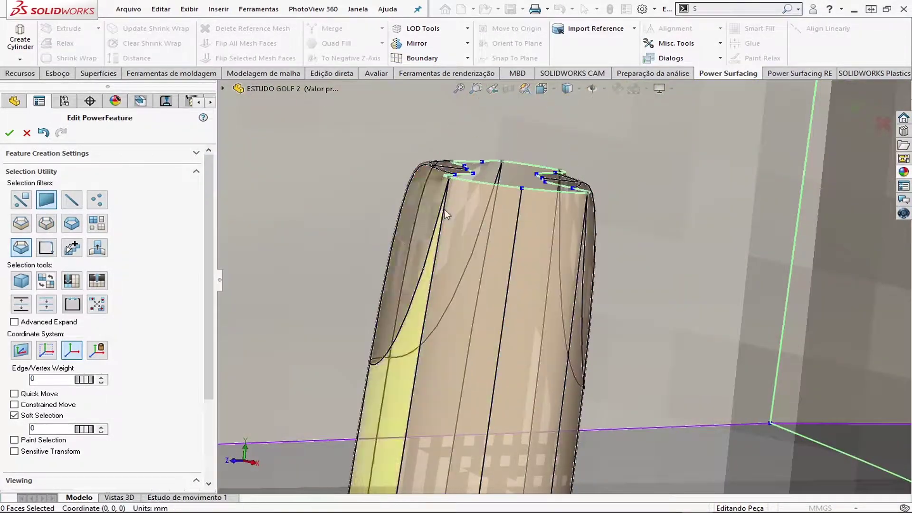
pyautogui.click(446, 213)
pyautogui.moveTo(445, 213); pyautogui.dragTo(24, 253, button='middle')
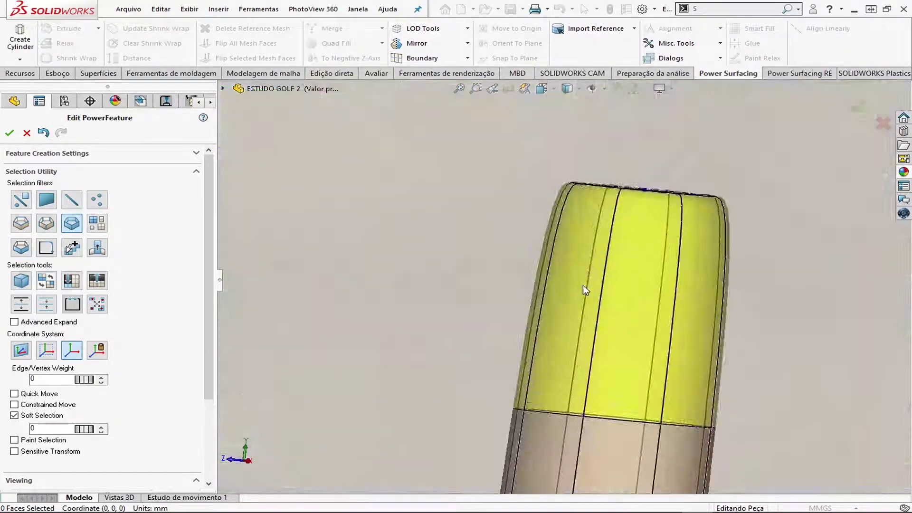
pyautogui.click(582, 284)
pyautogui.moveTo(583, 285); pyautogui.dragTo(474, 213, button='middle')
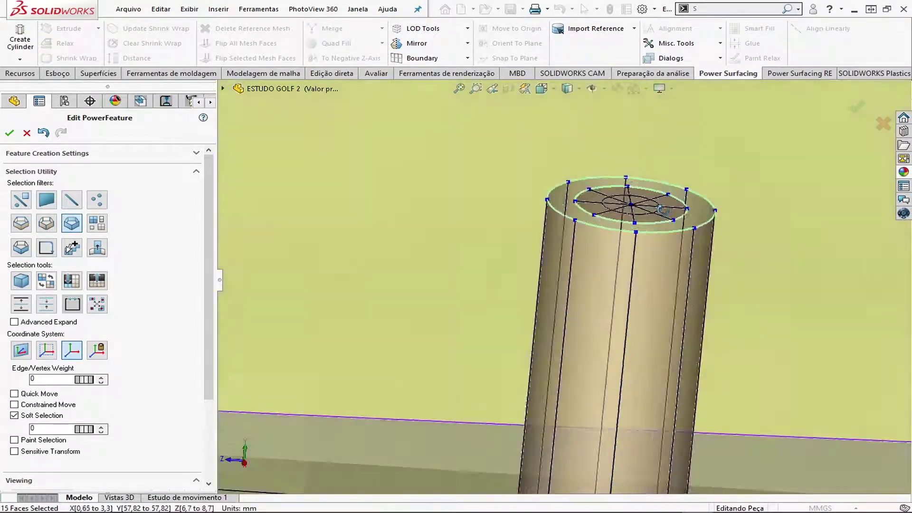
pyautogui.scroll(-3, 464, 205)
pyautogui.scroll(5, 753, 200)
pyautogui.click(524, 221)
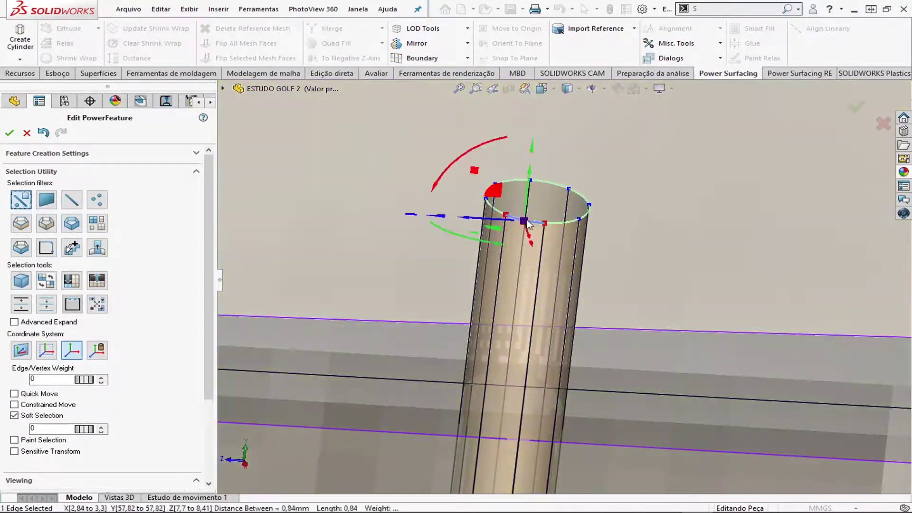
pyautogui.doubleClick(495, 211)
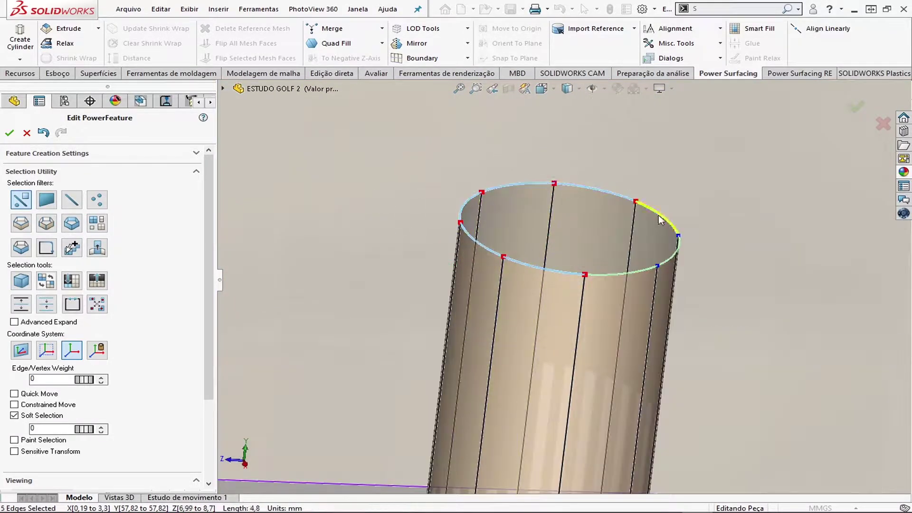
pyautogui.moveTo(495, 212); pyautogui.dragTo(577, 298, button='middle')
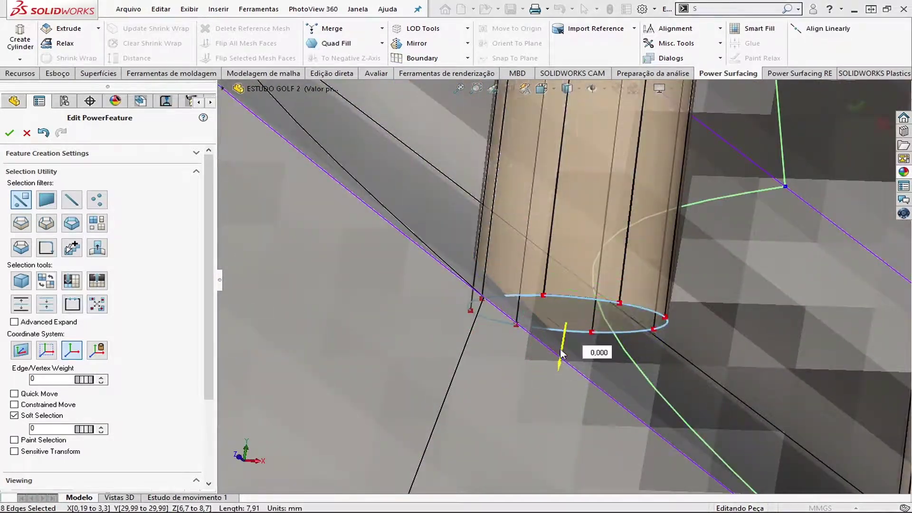
pyautogui.moveTo(560, 353); pyautogui.dragTo(657, 378, button='middle')
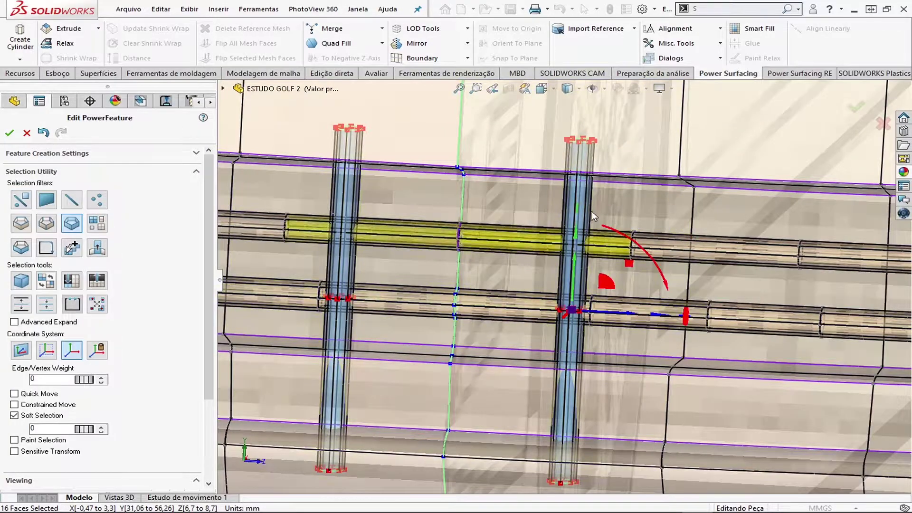
pyautogui.moveTo(650, 315); pyautogui.dragTo(632, 314)
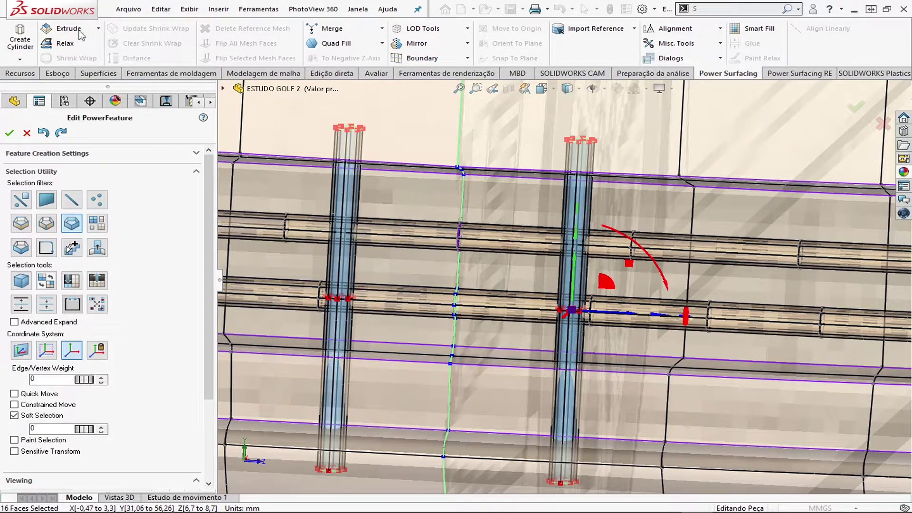
# - Create a 1 mm-radius, 20 mm-tall cylinder for the next grille slat
pyautogui.click(258, 9)
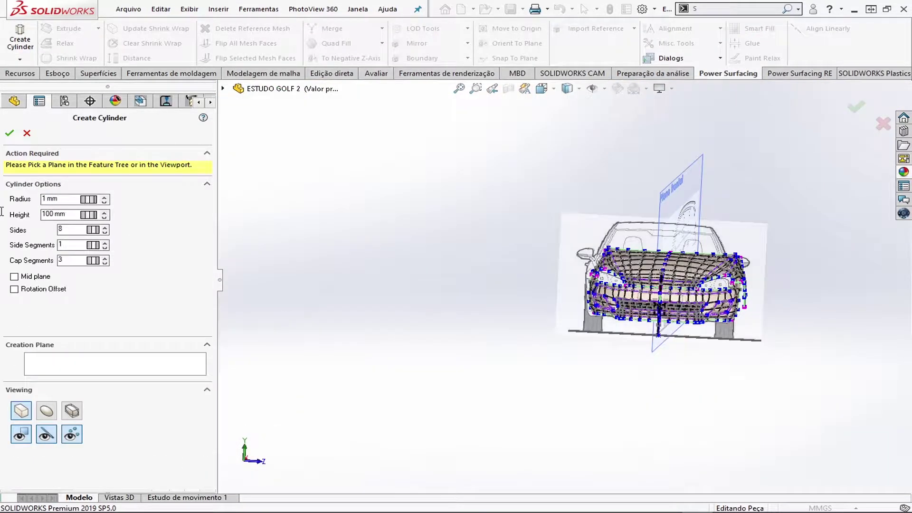
pyautogui.doubleClick(52, 214)
pyautogui.write('20')
pyautogui.press('Return')
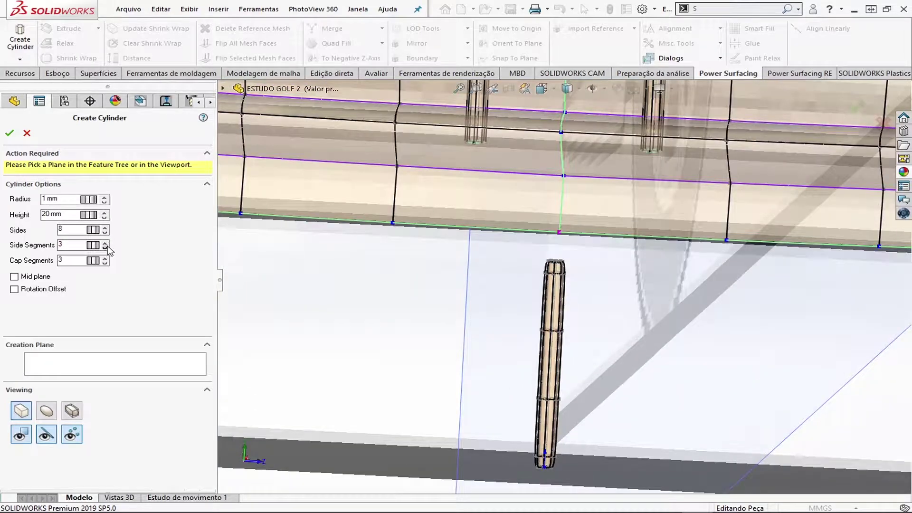
pyautogui.hotkey('ctrl', '3')
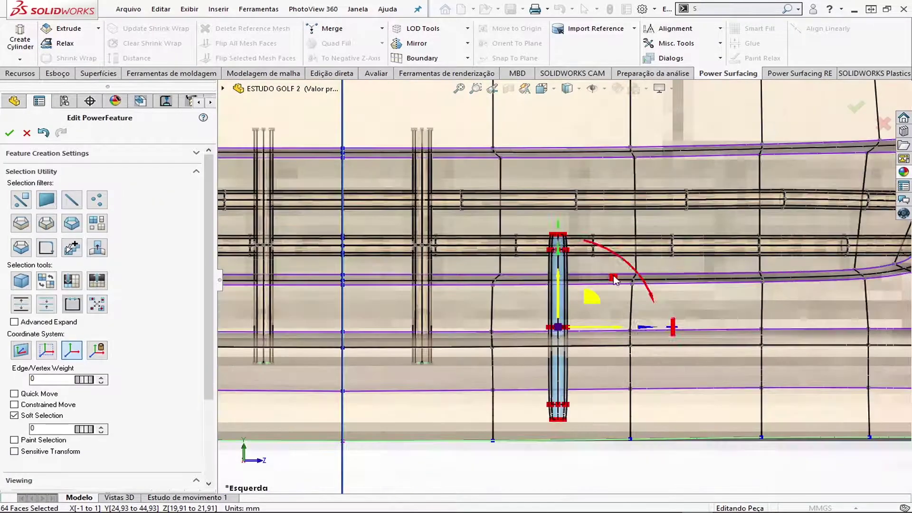
# - Move the new cylinder across the grille's horizontal bars beside the earlier slat, checked in Left view
pyautogui.moveTo(615, 195); pyautogui.dragTo(631, 250)
pyautogui.moveTo(631, 249)
pyautogui.mouseDown(button='middle')
pyautogui.moveTo(532, 273)
pyautogui.moveTo(570, 238)
pyautogui.moveTo(712, 275)
pyautogui.moveTo(665, 333)
pyautogui.moveTo(584, 389)
pyautogui.mouseUp(button='middle')
pyautogui.scroll(-3, 531, 273)
pyautogui.scroll(-3, 751, 283)
pyautogui.scroll(-3, 751, 283)
pyautogui.scroll(-3, 751, 284)
pyautogui.scroll(5, 751, 283)
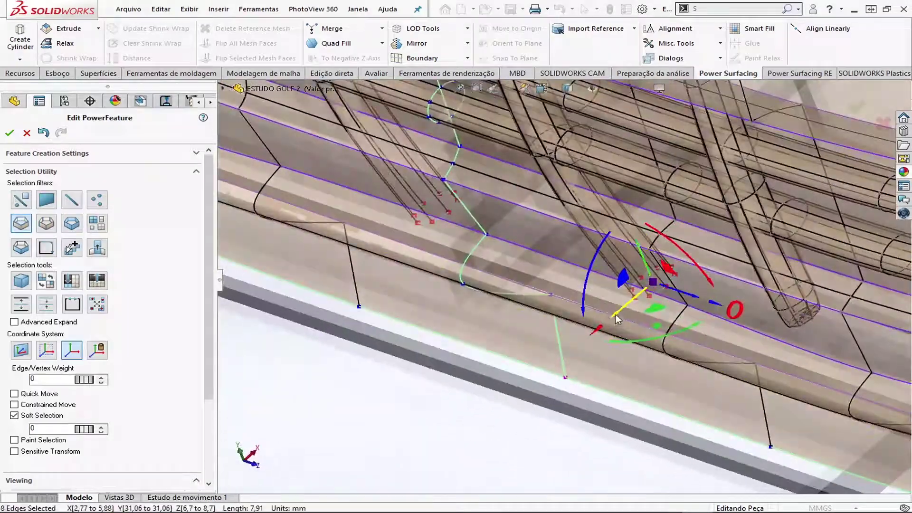
pyautogui.hotkey('ctrl', '3')
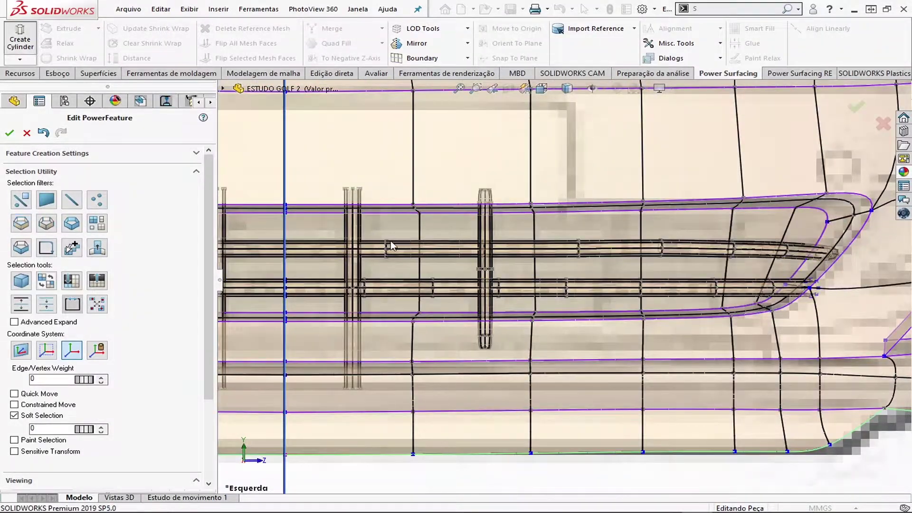
pyautogui.scroll(-5, 617, 373)
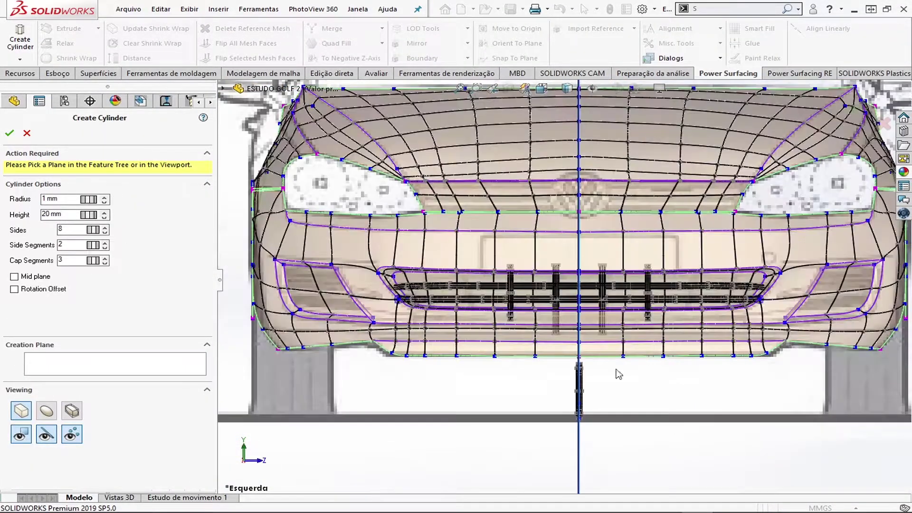
pyautogui.press('Return')
pyautogui.scroll(-3, 617, 247)
pyautogui.scroll(-3, 594, 129)
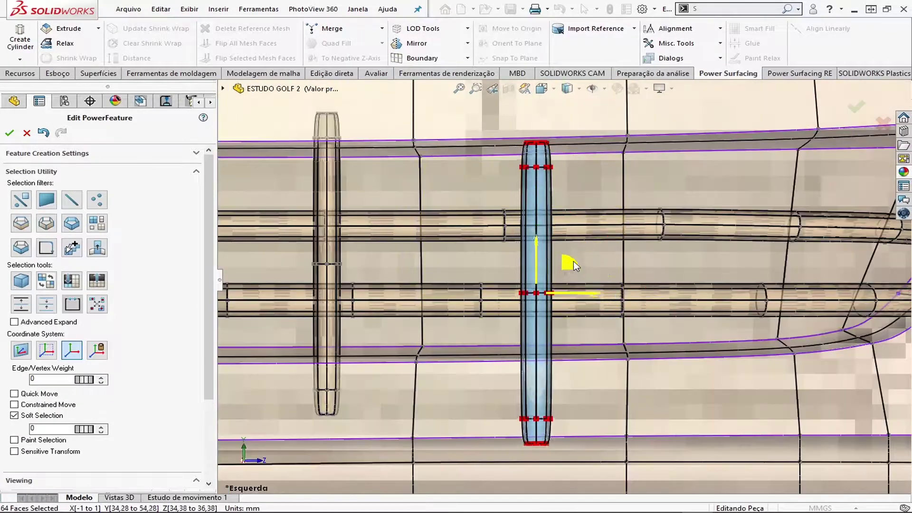
pyautogui.scroll(-2, 556, 213)
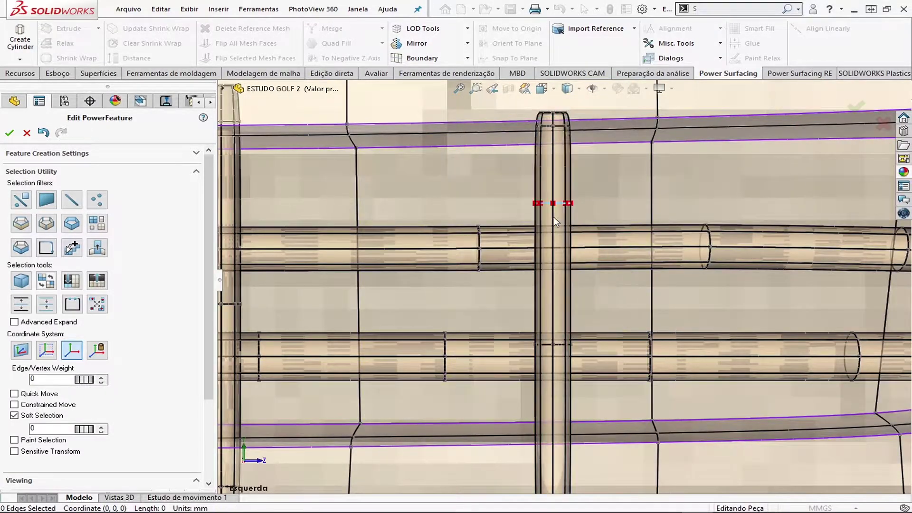
pyautogui.scroll(3, 554, 221)
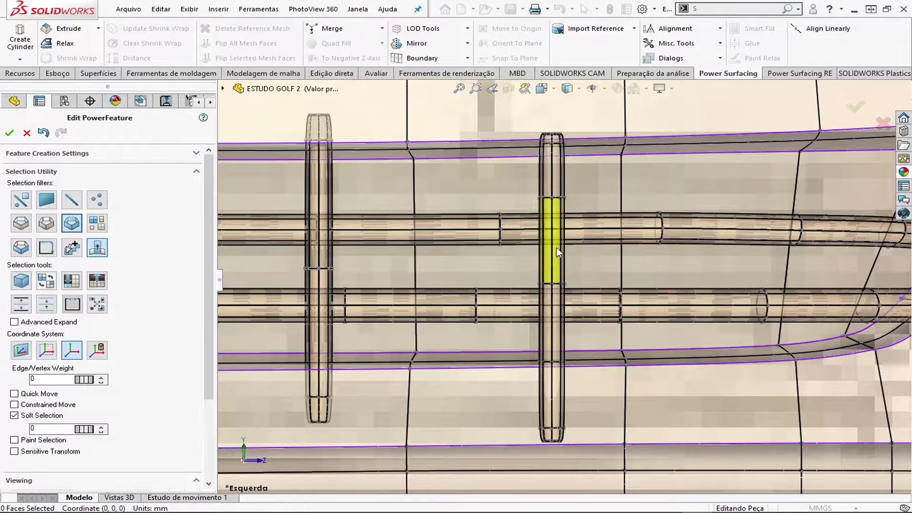
# - Shift the selected slat about 2 mm and extend the edge-ring selection on the slats
pyautogui.moveTo(555, 394); pyautogui.dragTo(601, 298, button='middle')
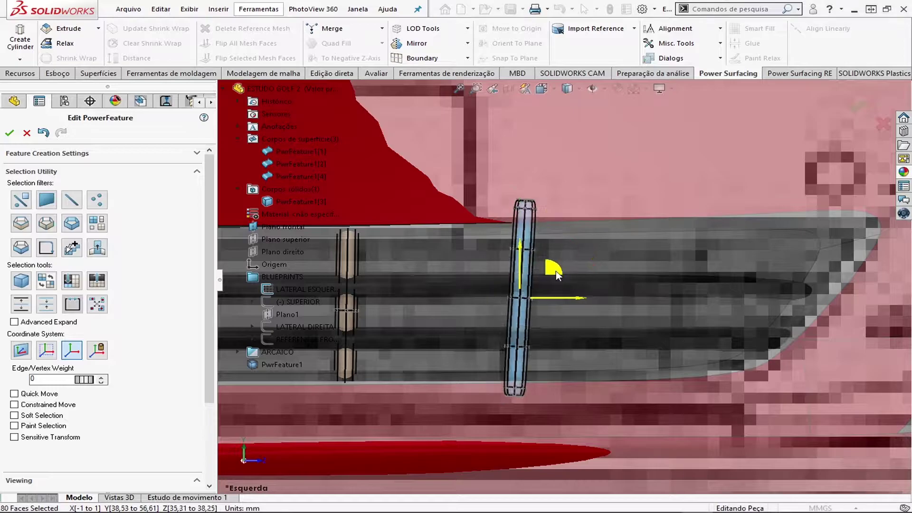
pyautogui.moveTo(555, 270); pyautogui.dragTo(503, 296, button='middle')
pyautogui.moveTo(546, 295); pyautogui.dragTo(550, 295)
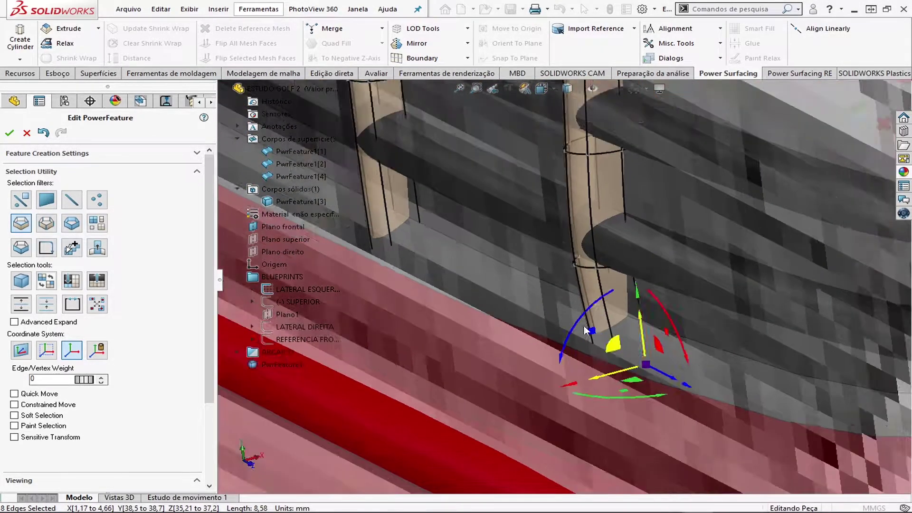
pyautogui.moveTo(609, 398)
pyautogui.mouseDown(button='middle')
pyautogui.moveTo(556, 242)
pyautogui.moveTo(535, 261)
pyautogui.moveTo(593, 224)
pyautogui.mouseUp(button='middle')
pyautogui.click(582, 226)
pyautogui.scroll(5, 582, 226)
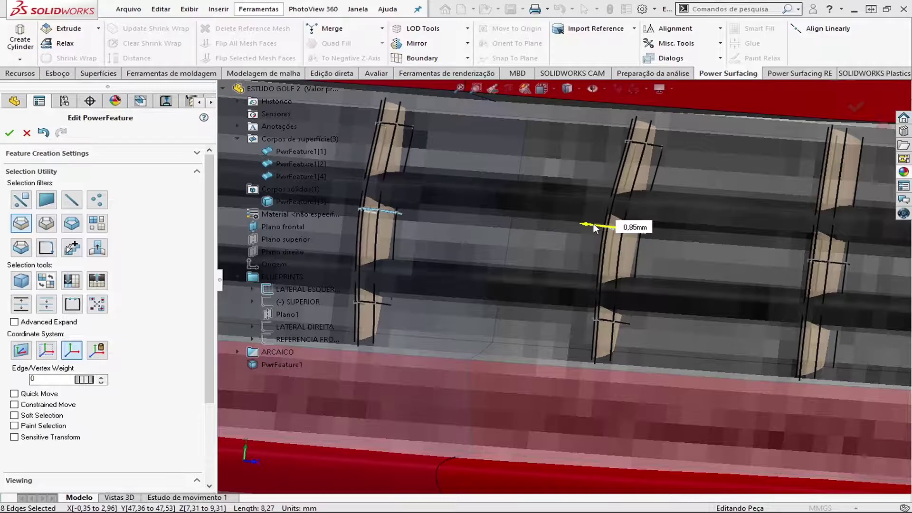
pyautogui.scroll(5, 505, 363)
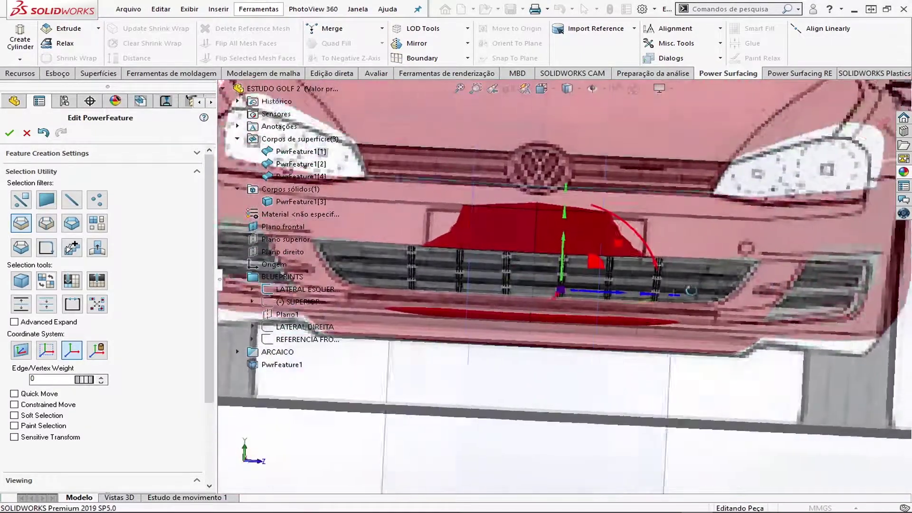
# - Add another cylinder slat in line with the grille and convert the mesh to solid bodies
pyautogui.click(20, 38)
pyautogui.click(10, 133)
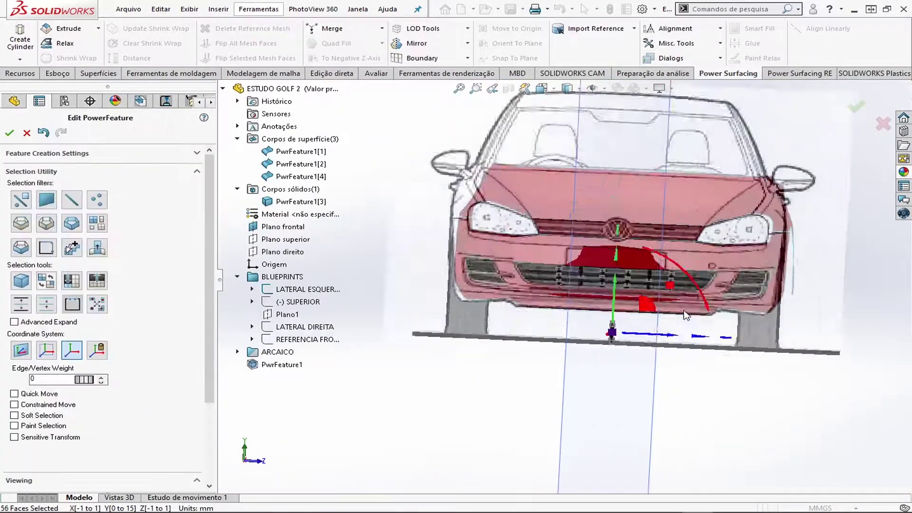
pyautogui.scroll(-10, 542, 332)
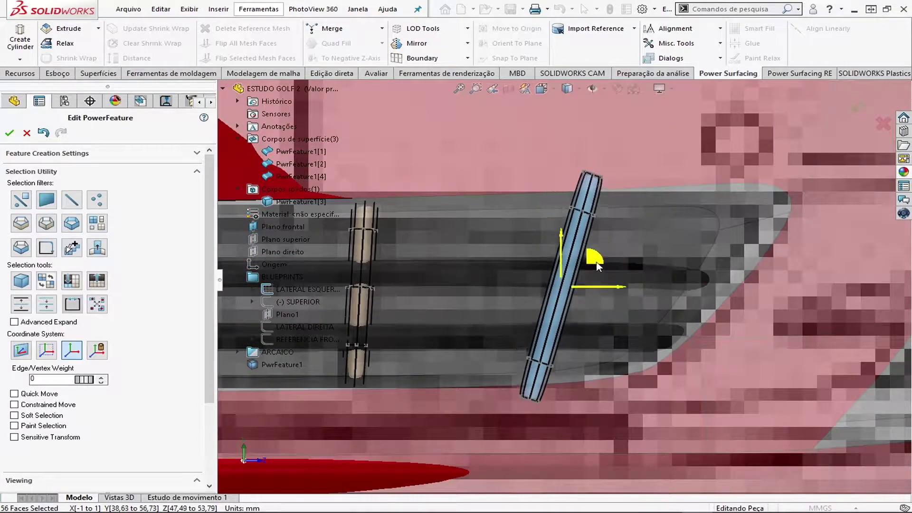
pyautogui.moveTo(641, 290)
pyautogui.mouseDown()
pyautogui.moveTo(553, 287)
pyautogui.moveTo(540, 337)
pyautogui.mouseUp()
pyautogui.hotkey('ctrl', '3')
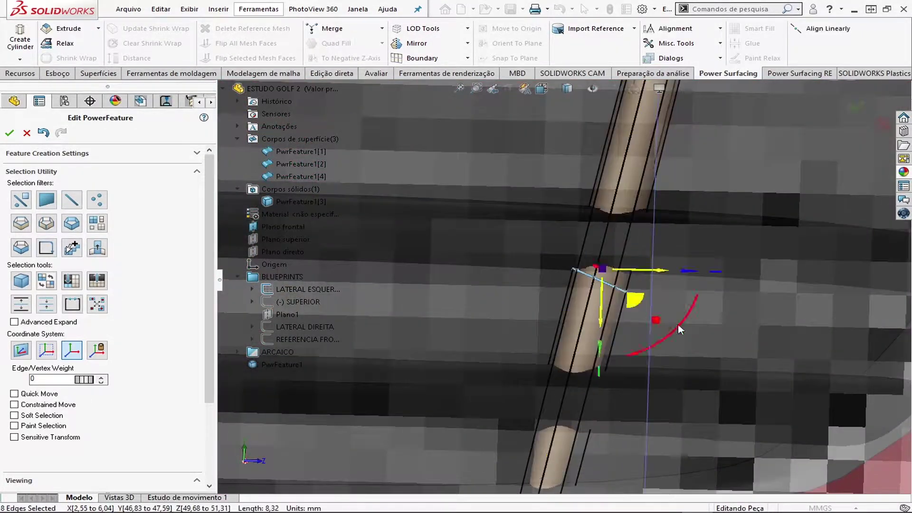
pyautogui.scroll(5, 570, 285)
pyautogui.press('Return')
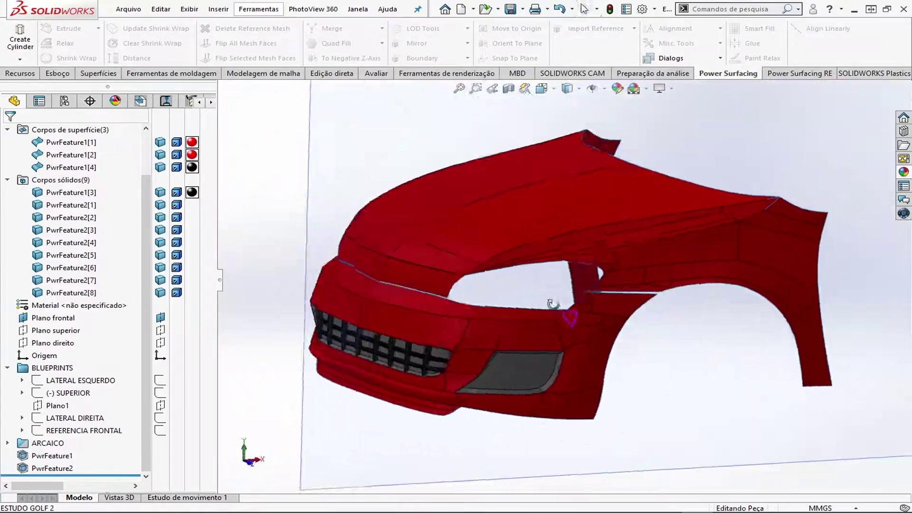
# - Reopen the subdivision feature from the front view and begin a new cylinder
pyautogui.hotkey('ctrl', '1')
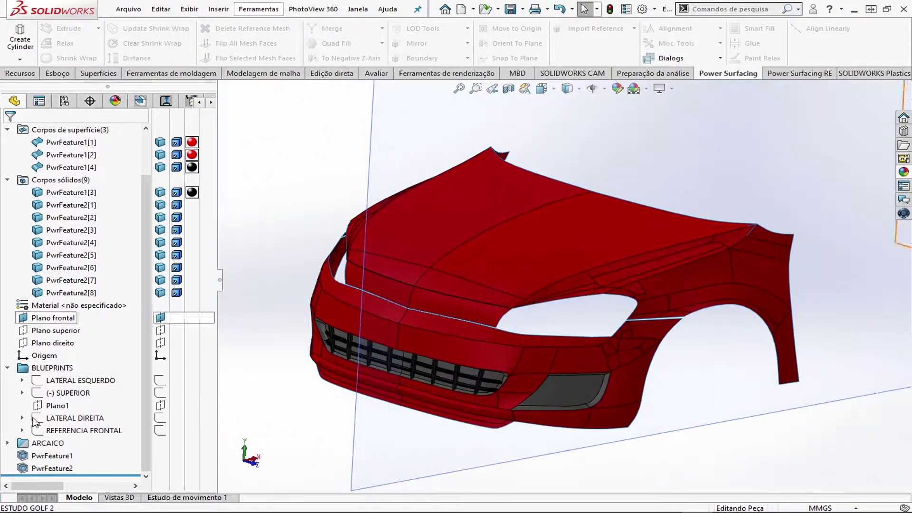
pyautogui.scroll(-5, 449, 338)
pyautogui.scroll(5, 494, 384)
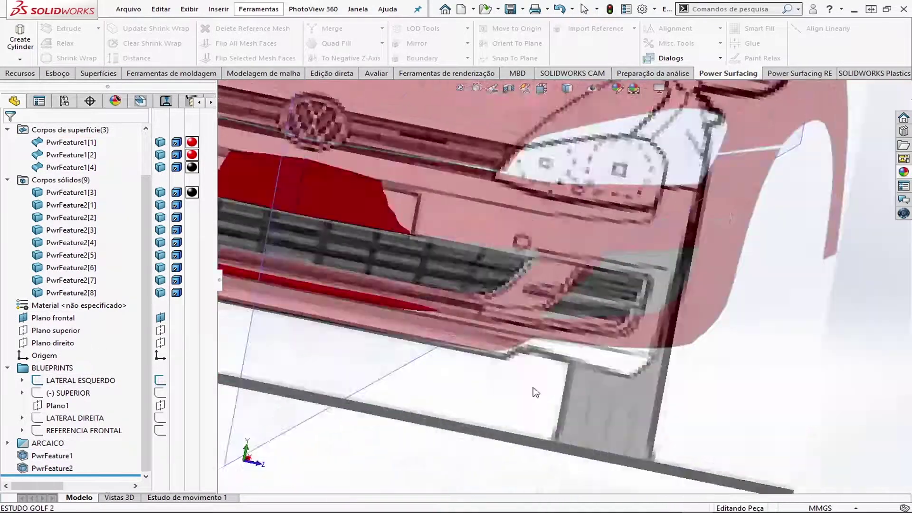
pyautogui.doubleClick(350, 415)
pyautogui.scroll(-5, 588, 277)
pyautogui.click(20, 38)
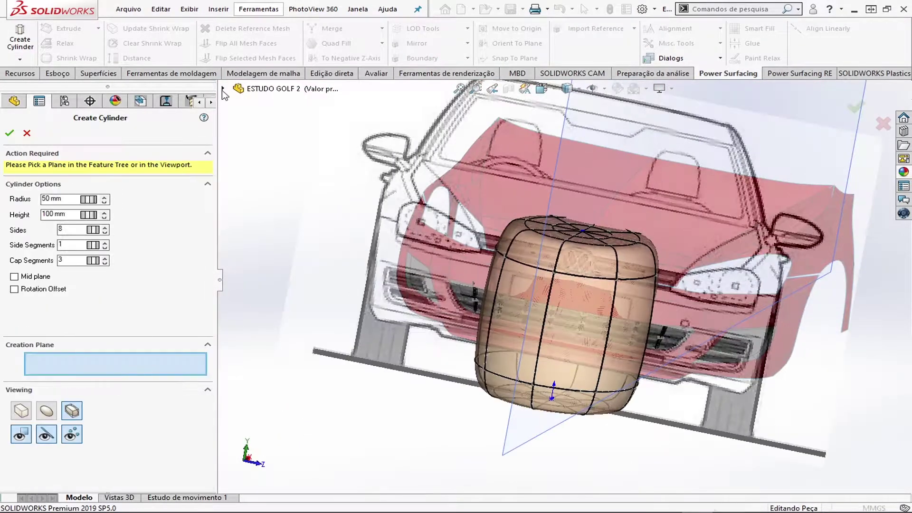
# - Create a 1 mm-radius cylinder on Plano frontal and move it out to the side intake
pyautogui.click(282, 176)
pyautogui.doubleClick(49, 199)
pyautogui.write('1')
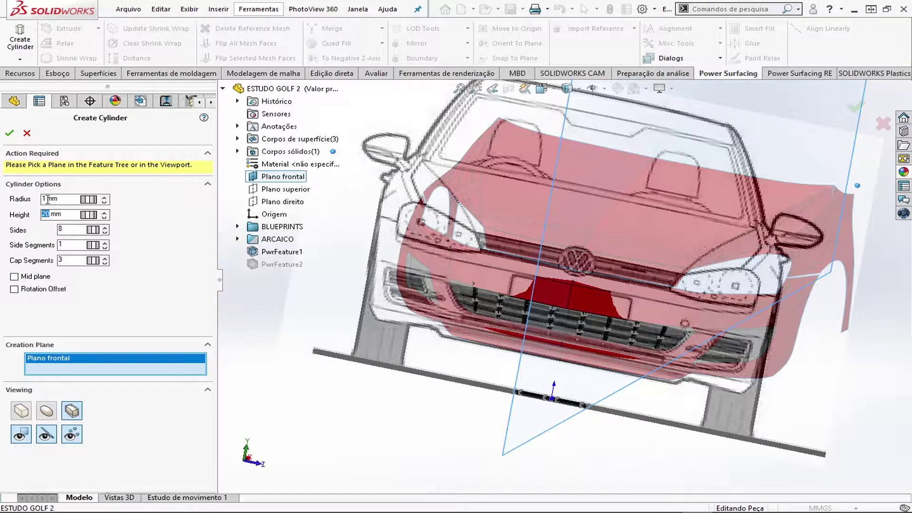
pyautogui.press('Return')
pyautogui.moveTo(741, 338); pyautogui.dragTo(561, 284)
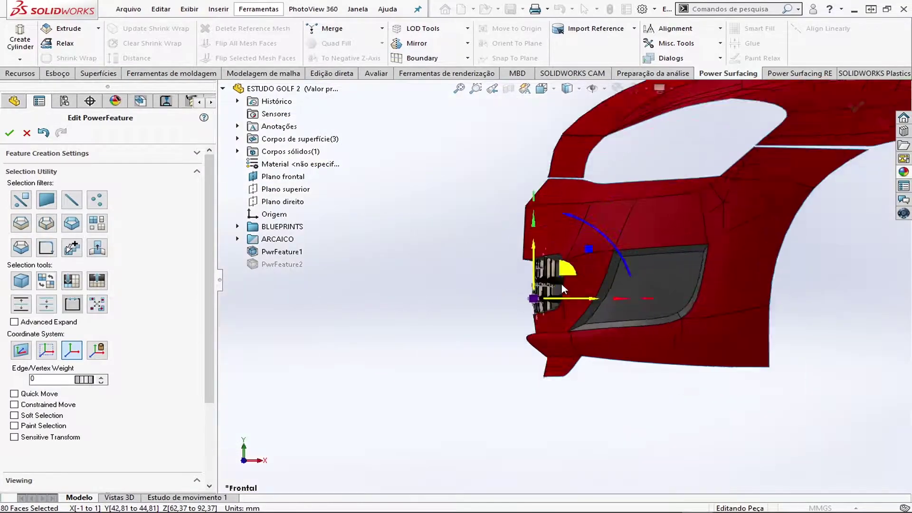
pyautogui.scroll(-3, 677, 294)
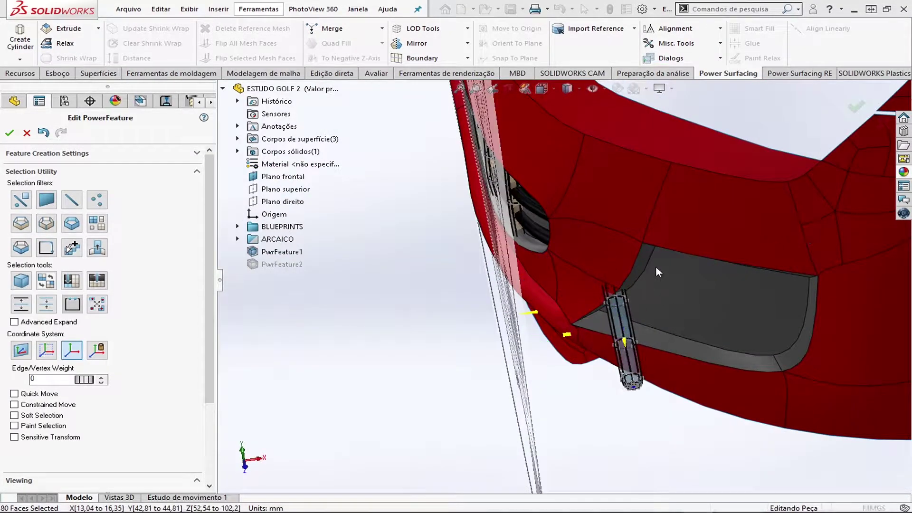
# - Stretch the tube diagonally across the lower intake, checking it in bottom and left views
pyautogui.hotkey('ctrl', '6')
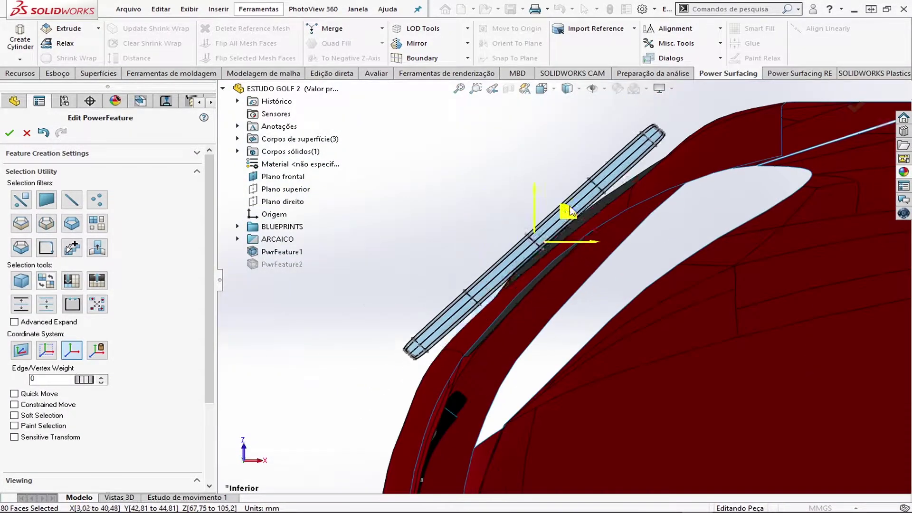
pyautogui.hotkey('ctrl', '3')
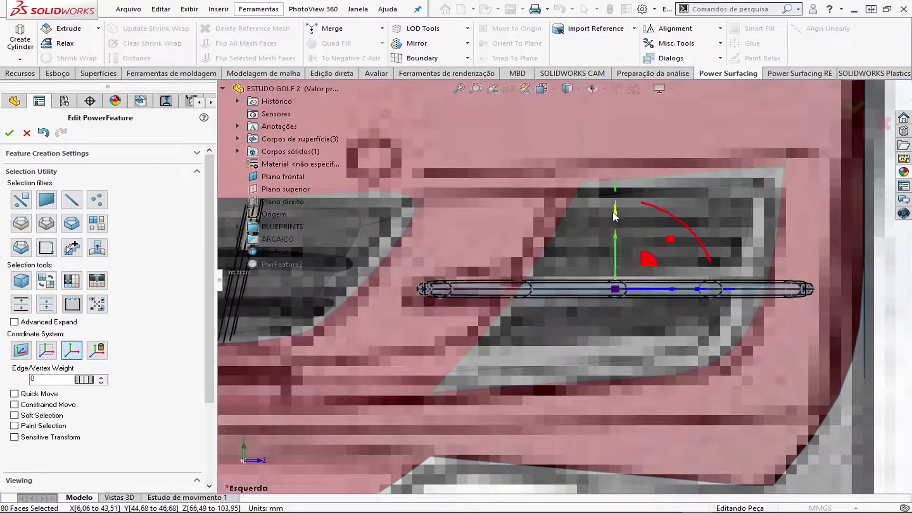
pyautogui.scroll(3, 615, 216)
pyautogui.moveTo(610, 256); pyautogui.dragTo(554, 376, button='middle')
pyautogui.moveTo(552, 364); pyautogui.dragTo(554, 380)
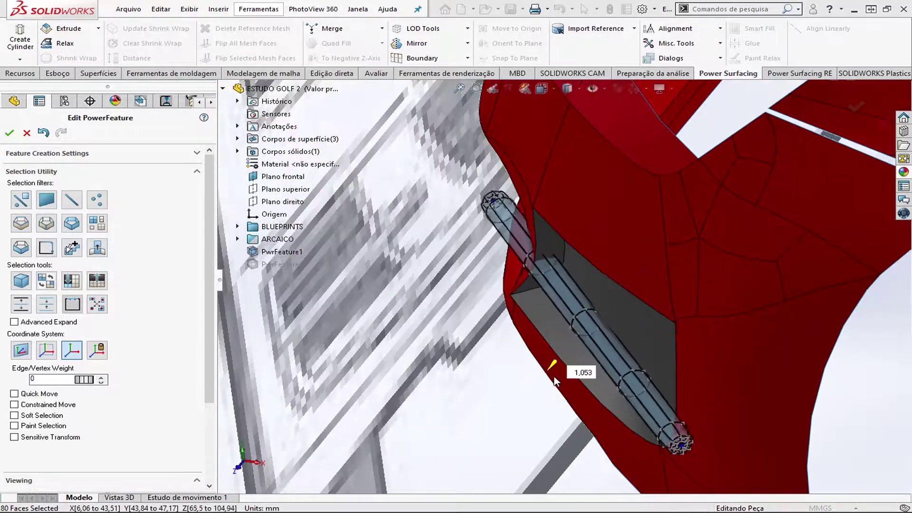
# - Nudge the tube's end edge ring into place along the grey intake recess
pyautogui.moveTo(690, 337)
pyautogui.mouseDown(button='middle')
pyautogui.moveTo(569, 281)
pyautogui.moveTo(436, 240)
pyautogui.mouseUp(button='middle')
pyautogui.scroll(3, 436, 239)
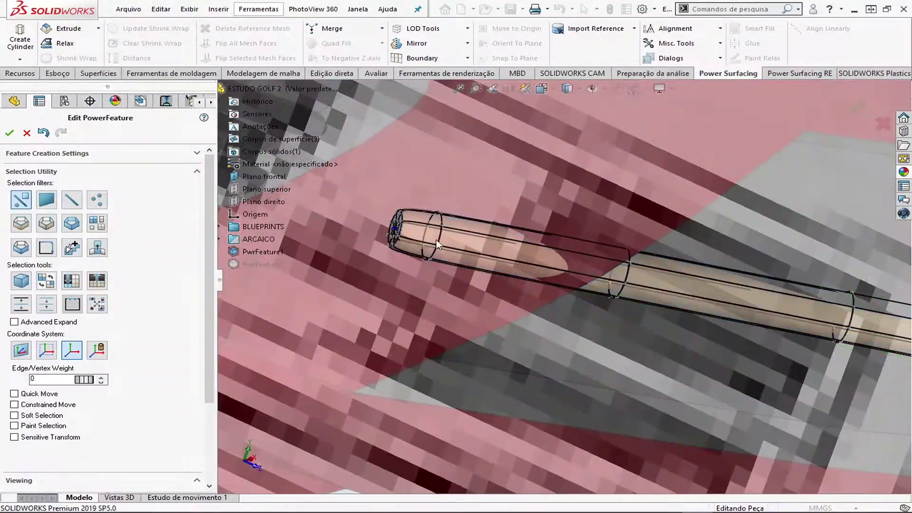
pyautogui.hotkey('ctrl', '1')
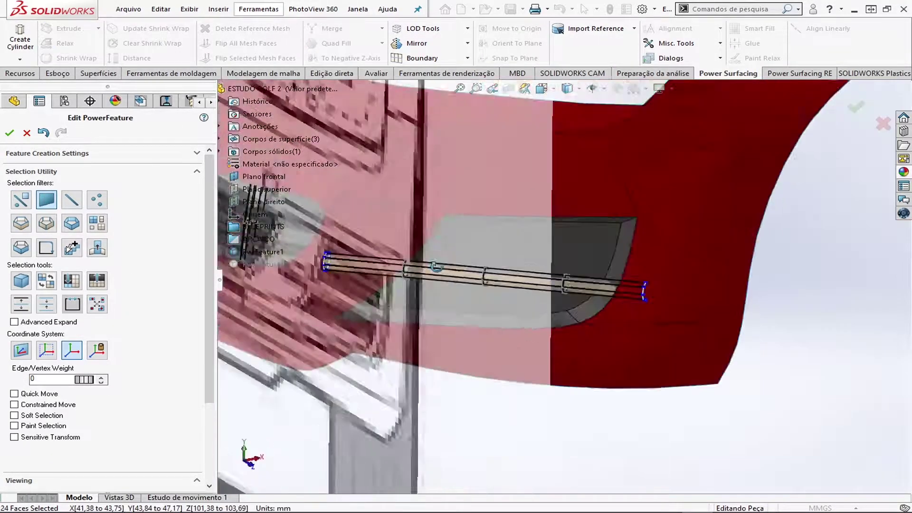
pyautogui.click(21, 223)
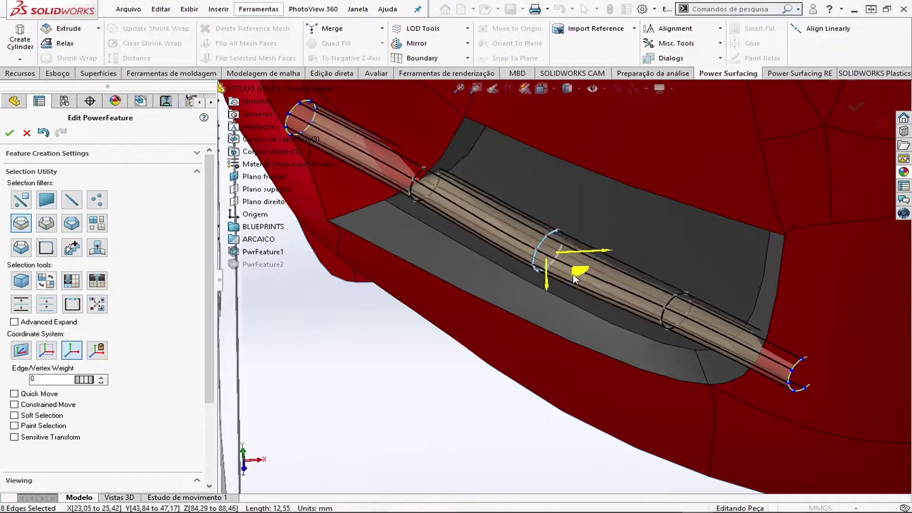
pyautogui.moveTo(575, 278); pyautogui.dragTo(570, 279)
pyautogui.scroll(-2, 359, 177)
pyautogui.press('f')
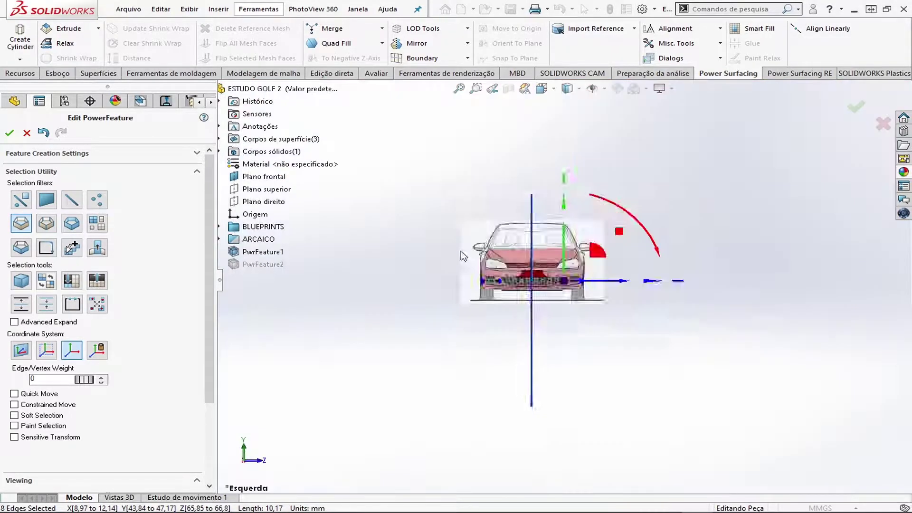
pyautogui.scroll(5, 603, 280)
# - Orbit around the trim-bar tube in the lower intake, then snap to the front view
pyautogui.moveTo(603, 280)
pyautogui.mouseDown(button='middle')
pyautogui.moveTo(544, 418)
pyautogui.moveTo(674, 378)
pyautogui.mouseUp(button='middle')
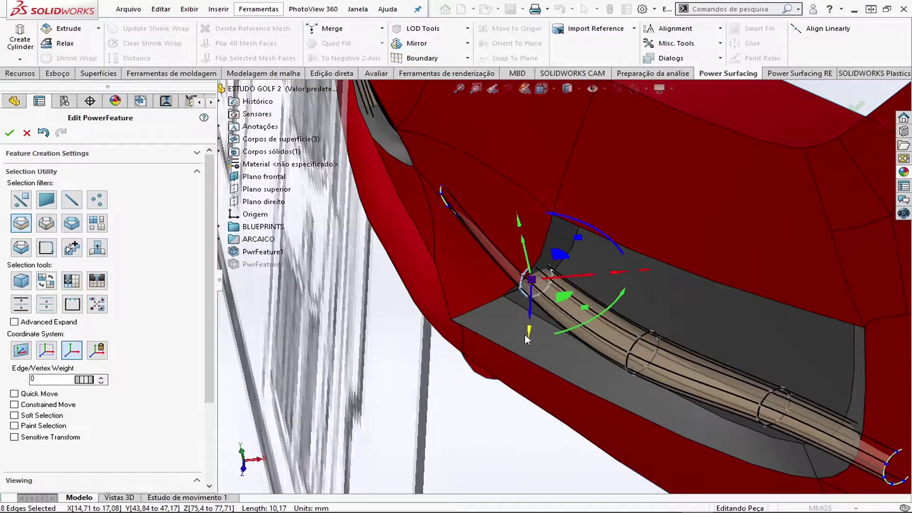
pyautogui.moveTo(505, 144)
pyautogui.mouseDown(button='middle')
pyautogui.moveTo(548, 324)
pyautogui.moveTo(585, 302)
pyautogui.mouseUp(button='middle')
pyautogui.moveTo(645, 389); pyautogui.dragTo(569, 348, button='middle')
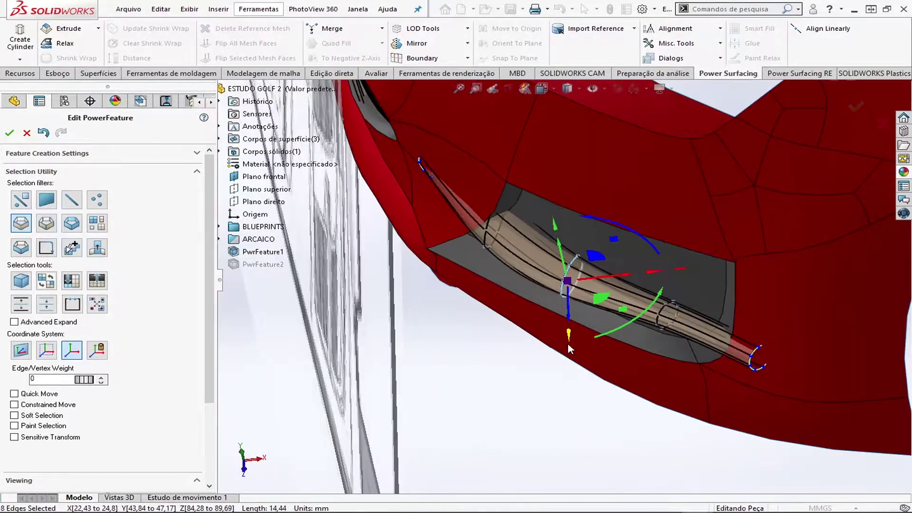
pyautogui.moveTo(632, 312); pyautogui.dragTo(617, 504, button='middle')
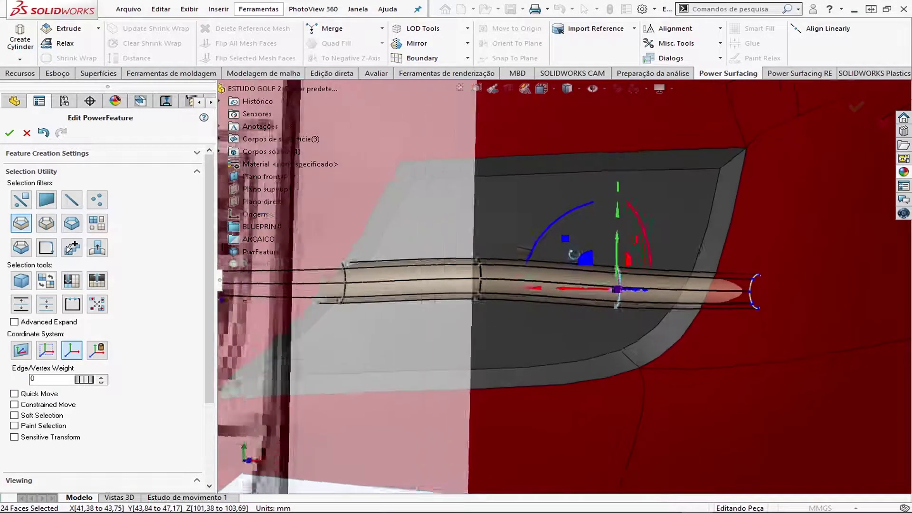
pyautogui.moveTo(608, 248); pyautogui.dragTo(458, 309, button='middle')
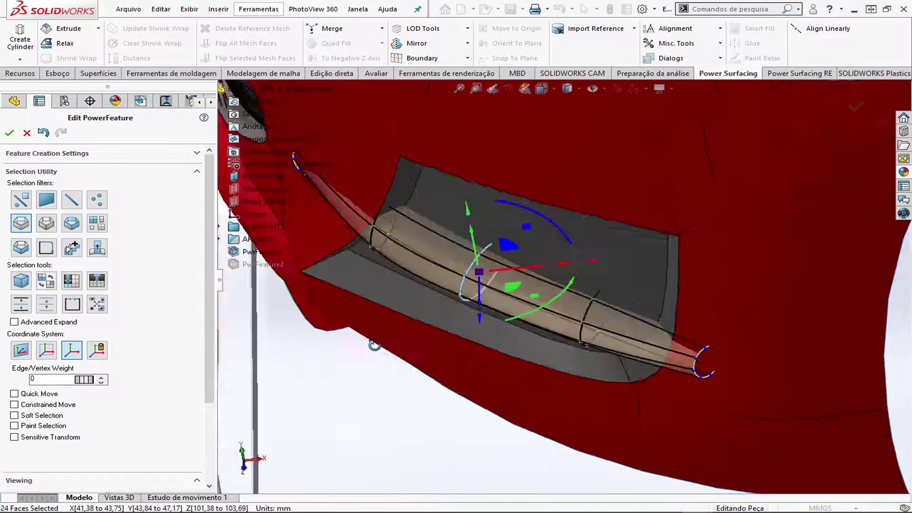
pyautogui.moveTo(477, 209); pyautogui.dragTo(403, 260)
pyautogui.hotkey('ctrl', '1')
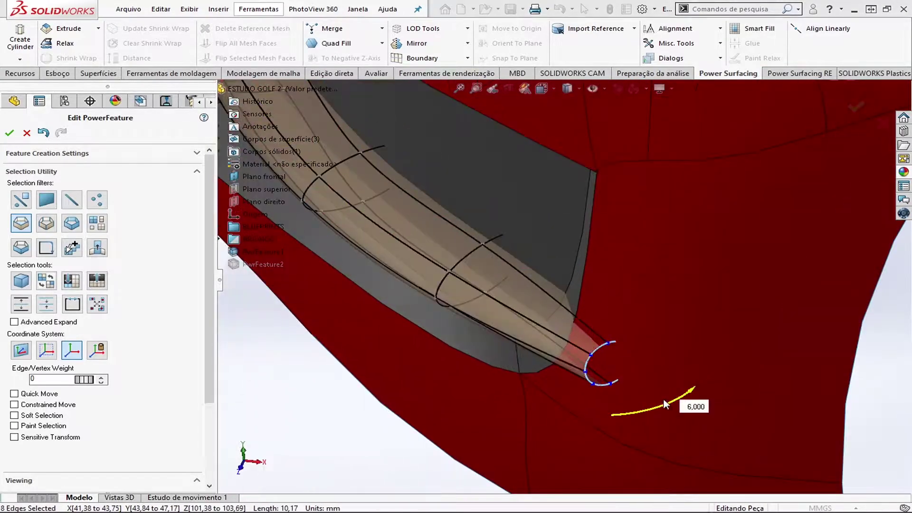
# - Rotate the tube's end ring to angle the tip, then convert the trim bar feature
pyautogui.moveTo(664, 404); pyautogui.dragTo(650, 376)
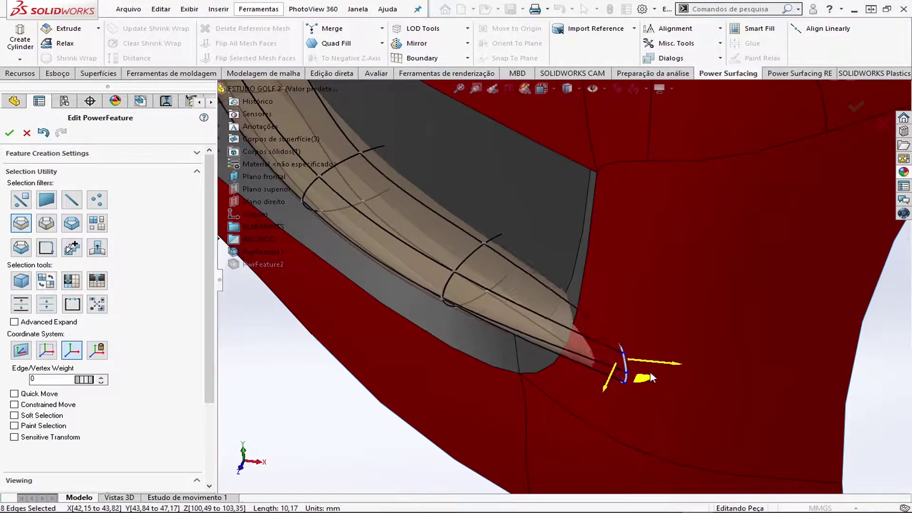
pyautogui.moveTo(659, 364); pyautogui.dragTo(564, 282, button='middle')
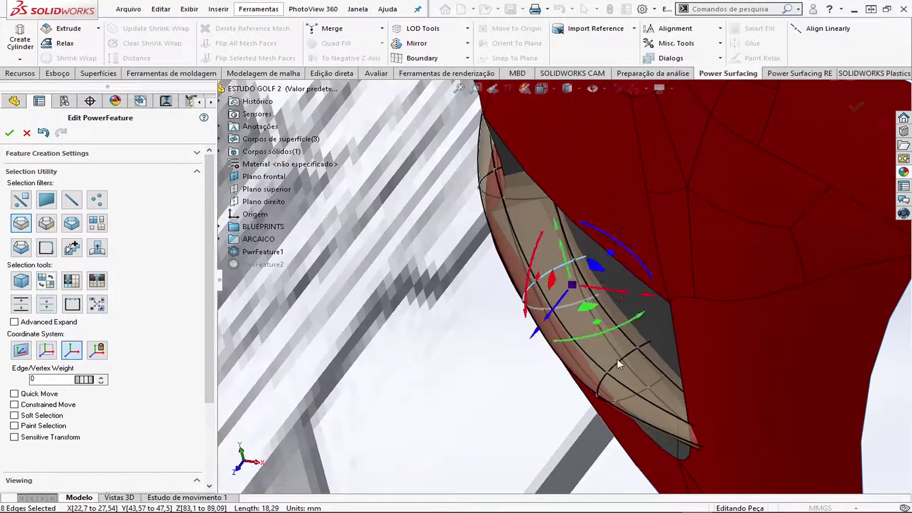
pyautogui.click(488, 180)
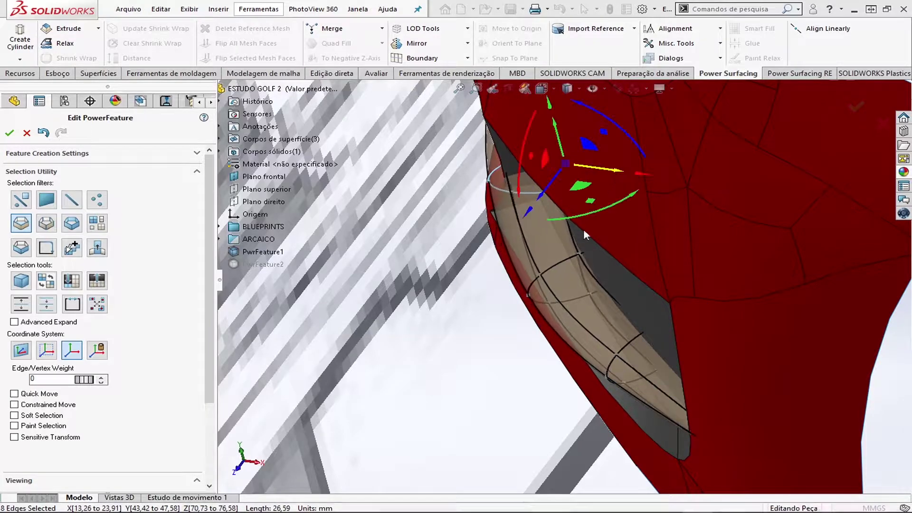
pyautogui.moveTo(583, 229)
pyautogui.mouseDown(button='middle')
pyautogui.moveTo(581, 264)
pyautogui.moveTo(660, 351)
pyautogui.moveTo(706, 350)
pyautogui.mouseUp(button='middle')
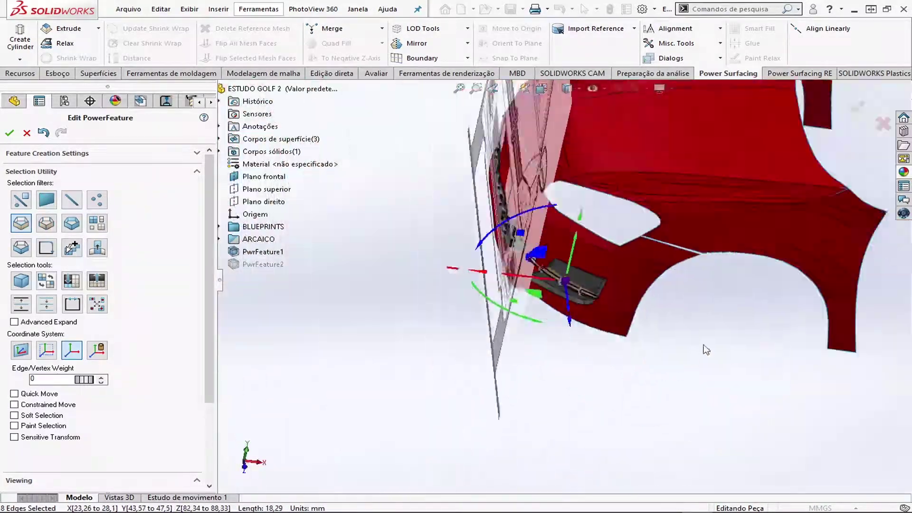
pyautogui.press('Return')
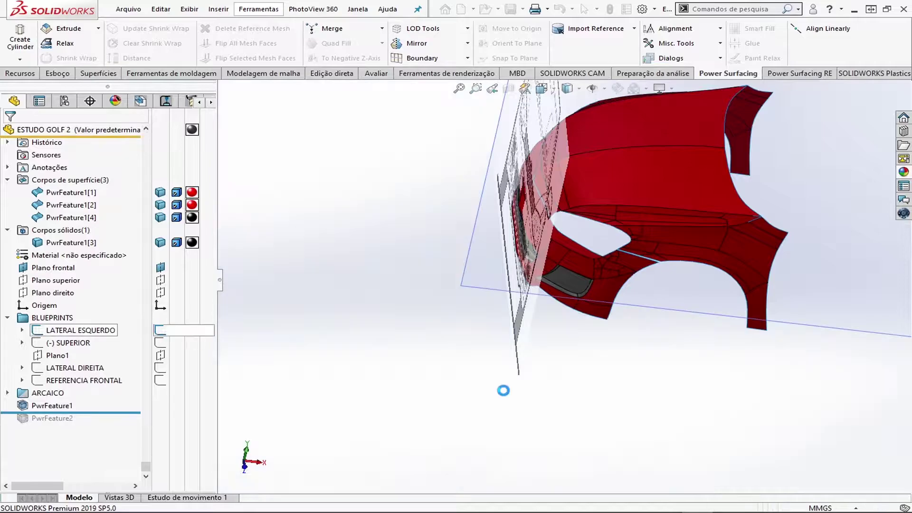
# - Turn the view to the car's front to inspect the solid grille slats and trim bar
pyautogui.moveTo(498, 382); pyautogui.dragTo(618, 285, button='middle')
pyautogui.scroll(-5, 662, 235)
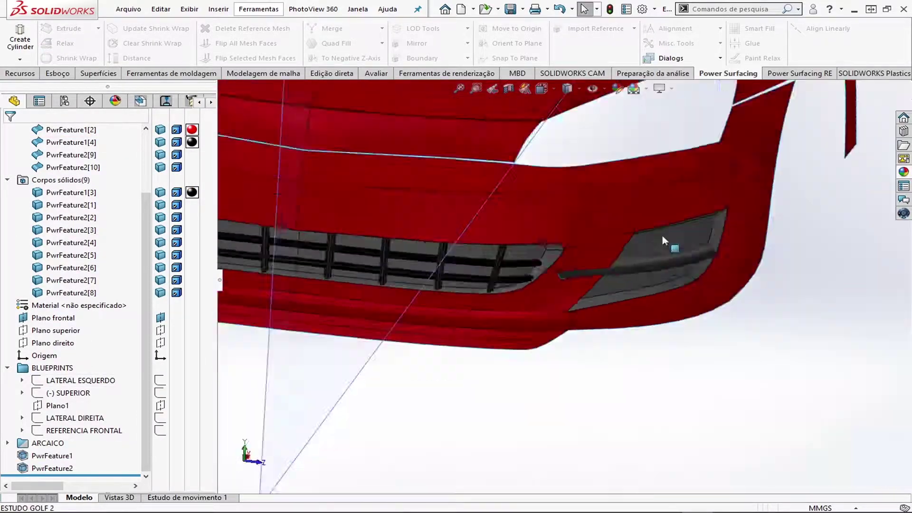
pyautogui.scroll(5, 662, 235)
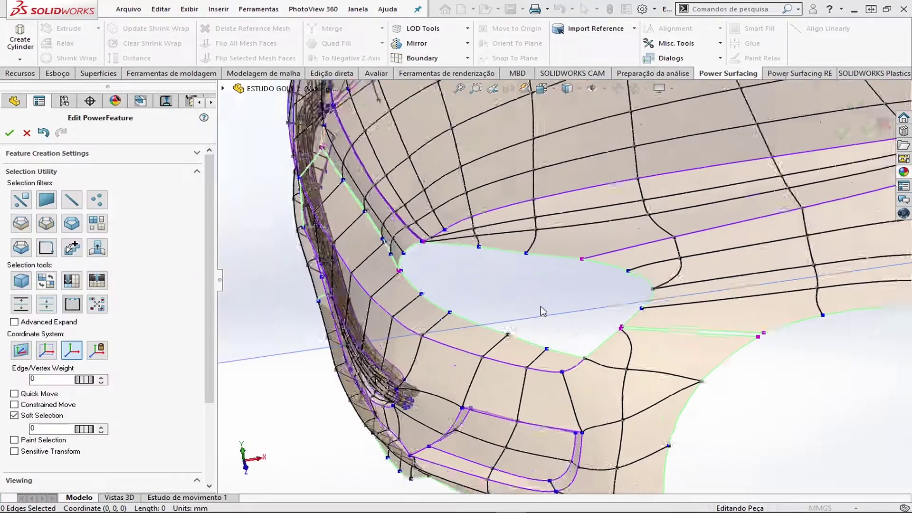
# - Extrude the headlight opening's lower edges into a band of faces across the opening, viewed from Top
pyautogui.scroll(-3, 570, 285)
pyautogui.doubleClick(427, 357)
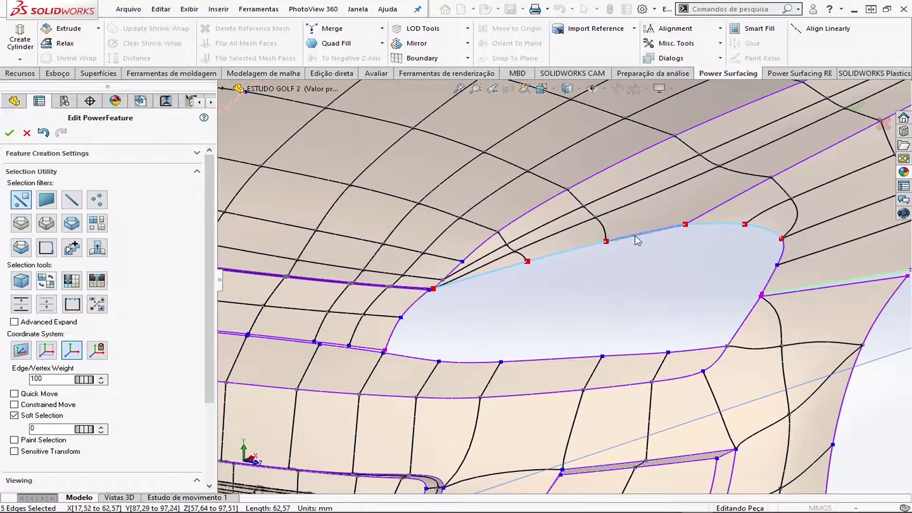
pyautogui.keyDown('ctrl'); pyautogui.click(388, 349); pyautogui.keyUp('ctrl')
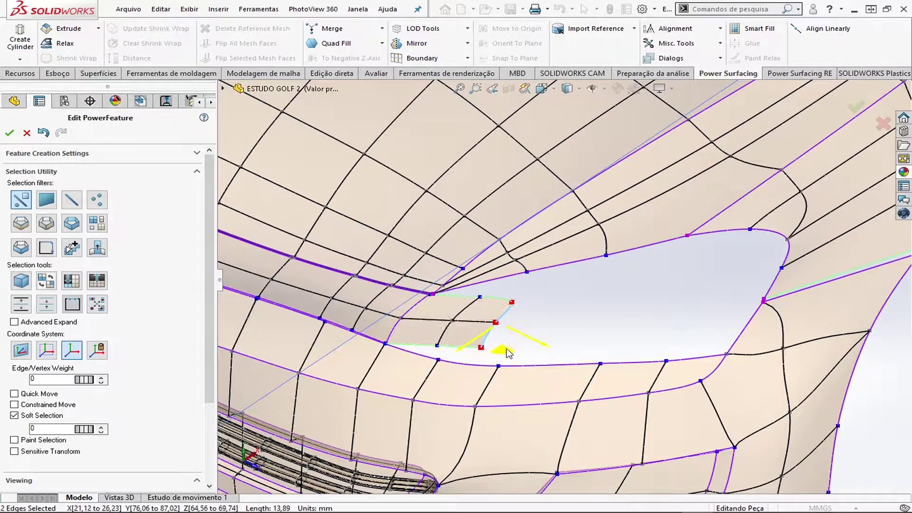
pyautogui.rightClick(682, 357)
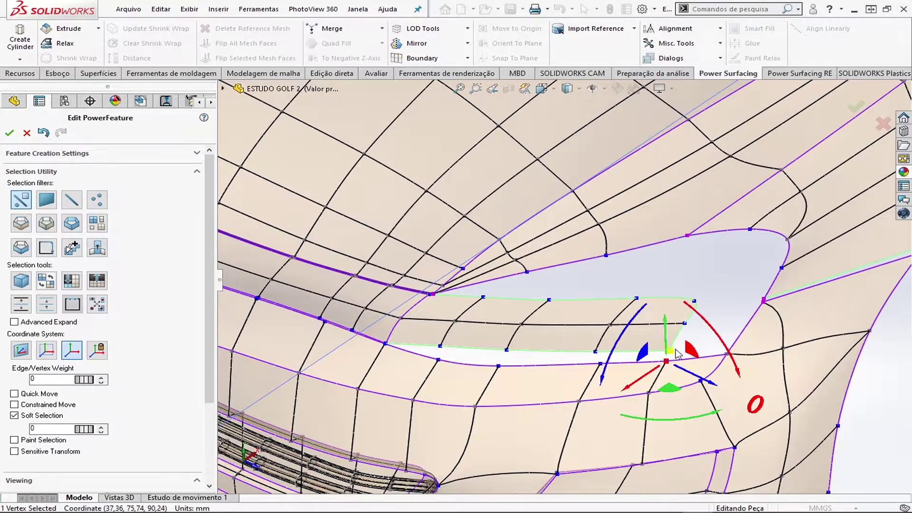
pyautogui.moveTo(683, 357); pyautogui.dragTo(616, 253, button='middle')
pyautogui.click(623, 247)
pyautogui.hotkey('ctrl', '5')
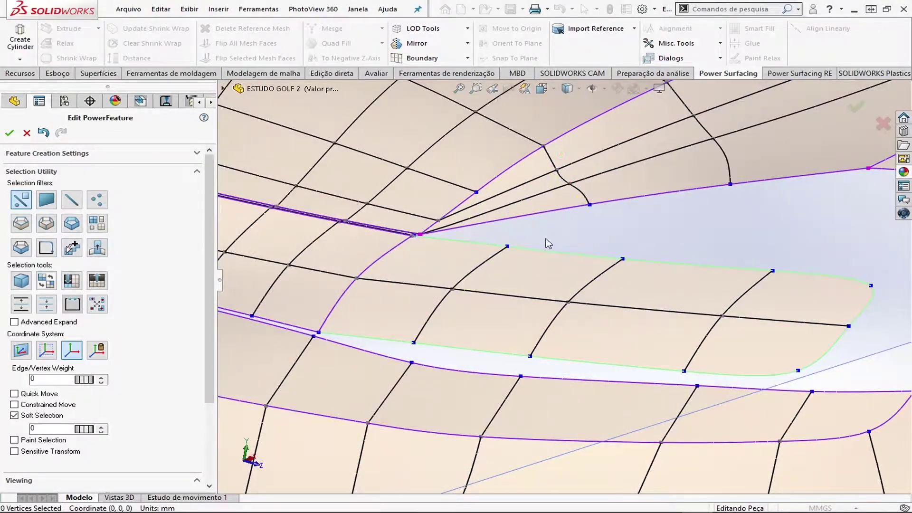
pyautogui.moveTo(645, 280); pyautogui.dragTo(555, 228, button='middle')
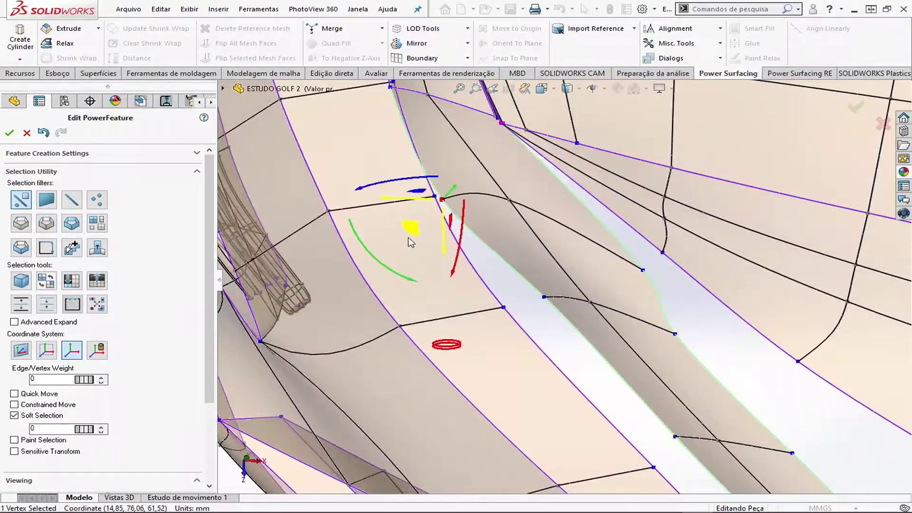
pyautogui.hotkey('ctrl', '5')
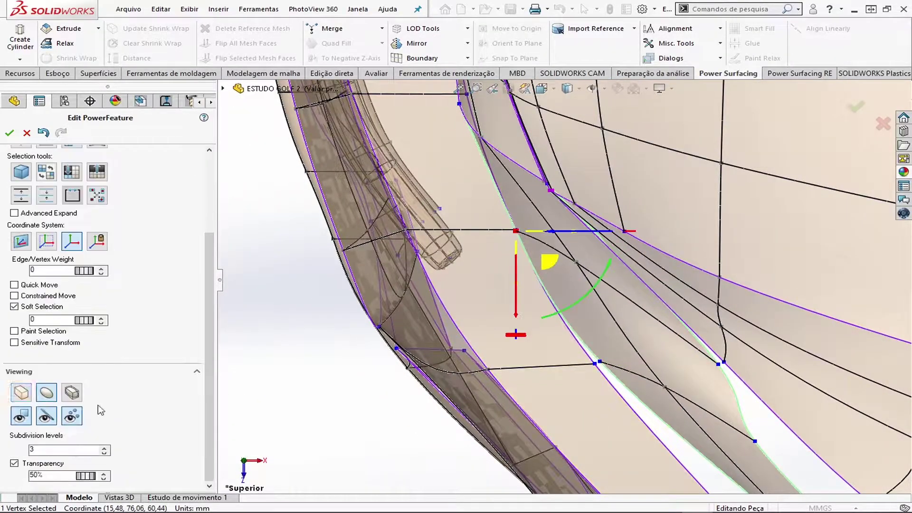
# - Refine the headlight insert vertices from an oblique view and convert the body mesh to solids
pyautogui.moveTo(690, 409)
pyautogui.mouseDown(button='middle')
pyautogui.moveTo(594, 389)
pyautogui.moveTo(522, 266)
pyautogui.moveTo(512, 178)
pyautogui.mouseUp(button='middle')
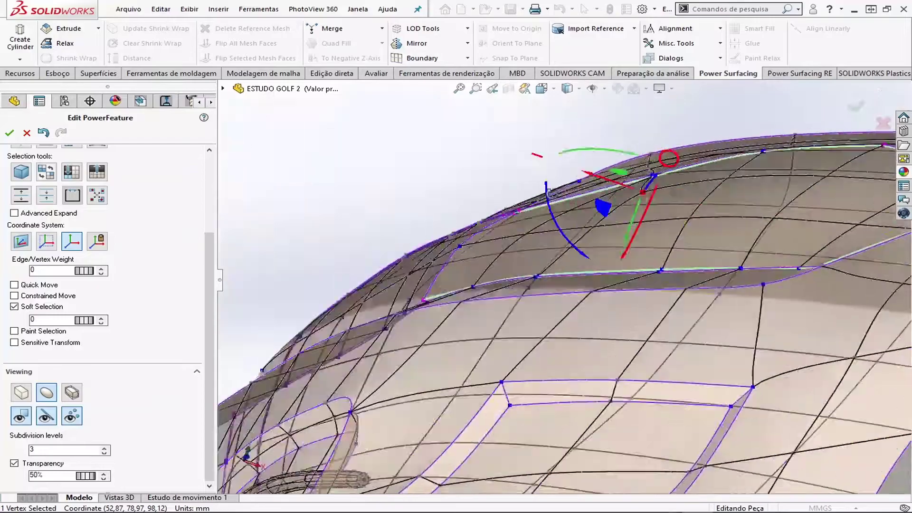
pyautogui.moveTo(493, 262); pyautogui.dragTo(540, 244, button='middle')
pyautogui.press('Return')
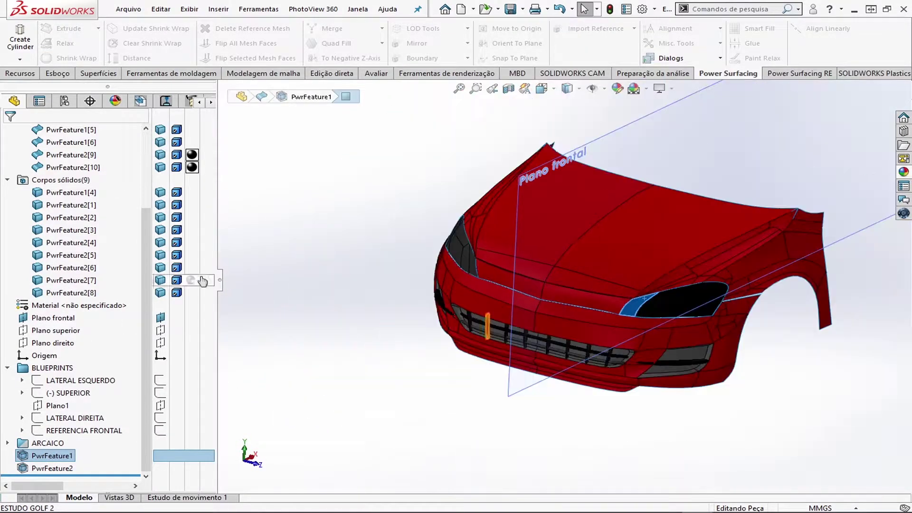
# - Apply a library appearance to the headlight bodies
pyautogui.rightClick(77, 219)
pyautogui.click(665, 288)
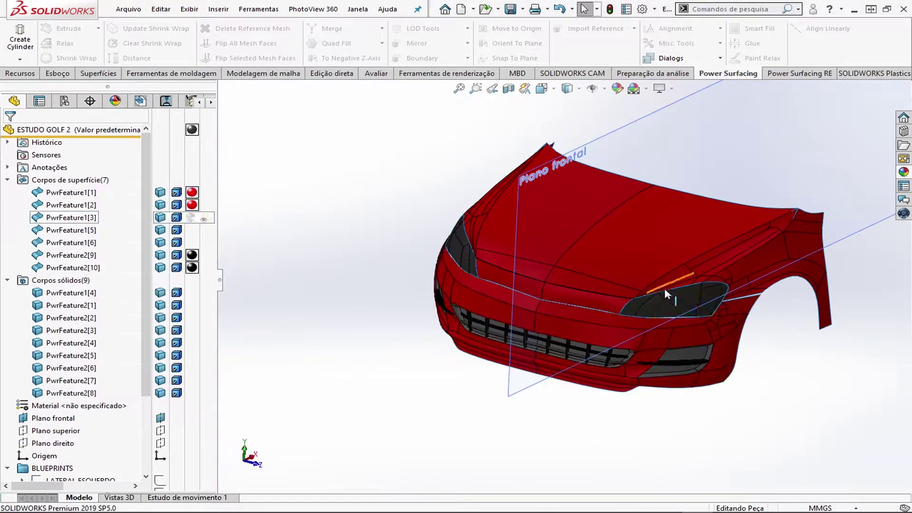
pyautogui.scroll(-5, 656, 372)
pyautogui.scroll(5, 569, 284)
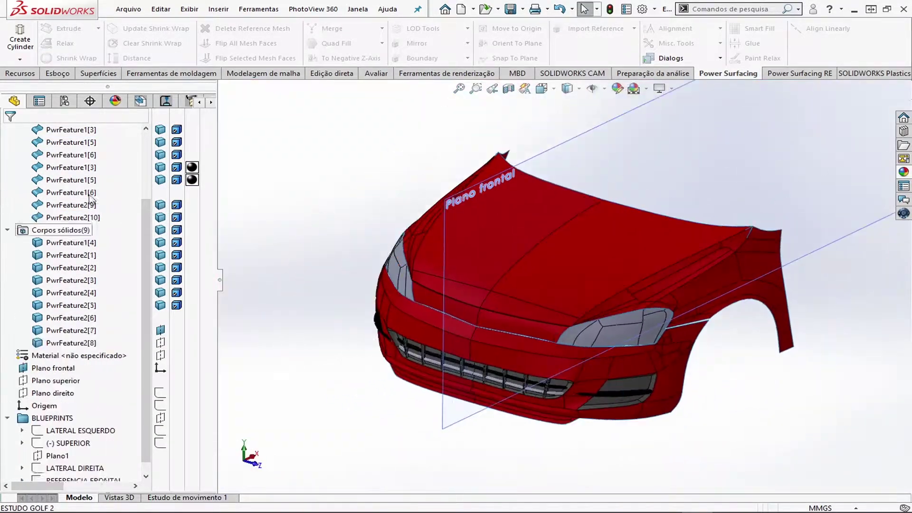
pyautogui.click(903, 172)
pyautogui.moveTo(817, 392); pyautogui.dragTo(617, 324)
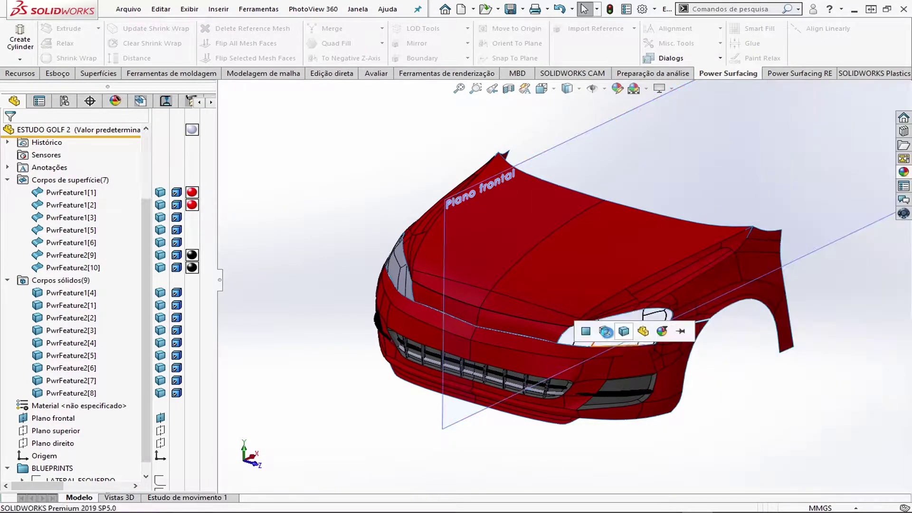
pyautogui.moveTo(617, 324); pyautogui.dragTo(570, 285, button='middle')
pyautogui.click(903, 172)
# - Carry an appearance over the hood and apply a rubber appearance to the grille slats
pyautogui.moveTo(824, 417); pyautogui.dragTo(557, 232)
pyautogui.moveTo(557, 233); pyautogui.dragTo(489, 210, button='middle')
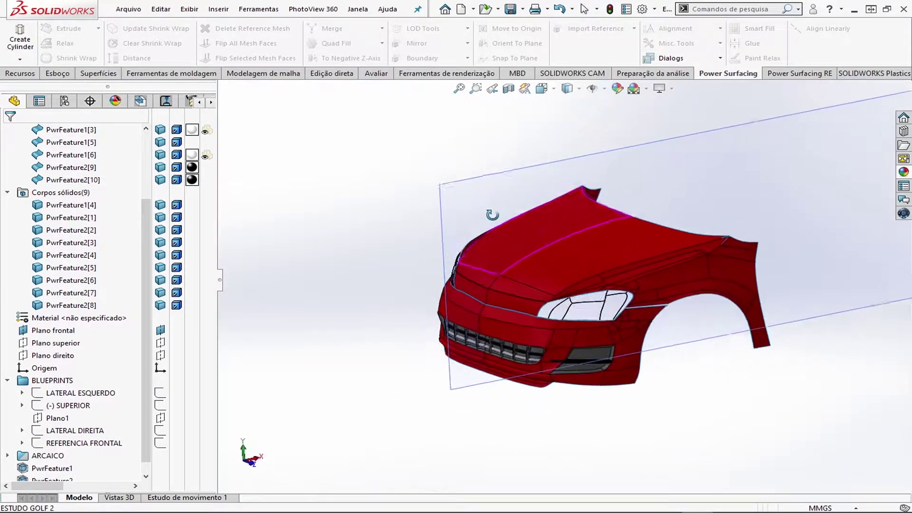
pyautogui.scroll(-5, 488, 209)
pyautogui.click(903, 172)
pyautogui.scroll(2, 826, 190)
pyautogui.moveTo(816, 418); pyautogui.dragTo(666, 332)
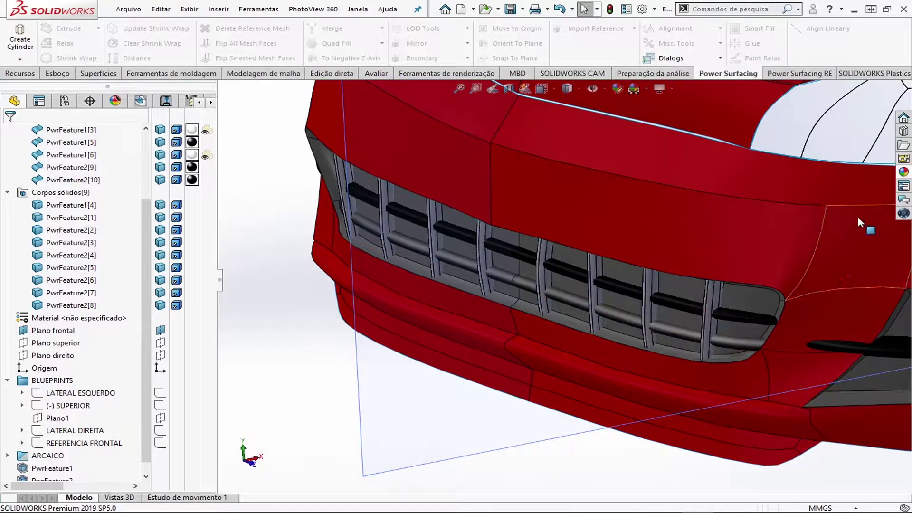
pyautogui.moveTo(859, 223); pyautogui.dragTo(683, 309)
pyautogui.click(692, 301)
# - Try a steel grey finish on the body, then keep red on the bumper and hood
pyautogui.scroll(5, 671, 182)
pyautogui.scroll(-5, 671, 182)
pyautogui.click(903, 171)
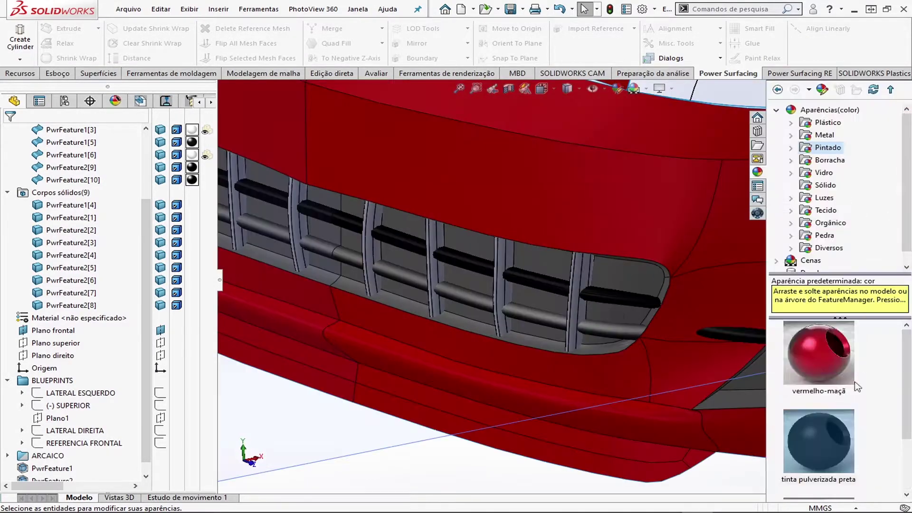
pyautogui.scroll(5, 710, 212)
pyautogui.moveTo(818, 444); pyautogui.dragTo(615, 233)
pyautogui.click(903, 172)
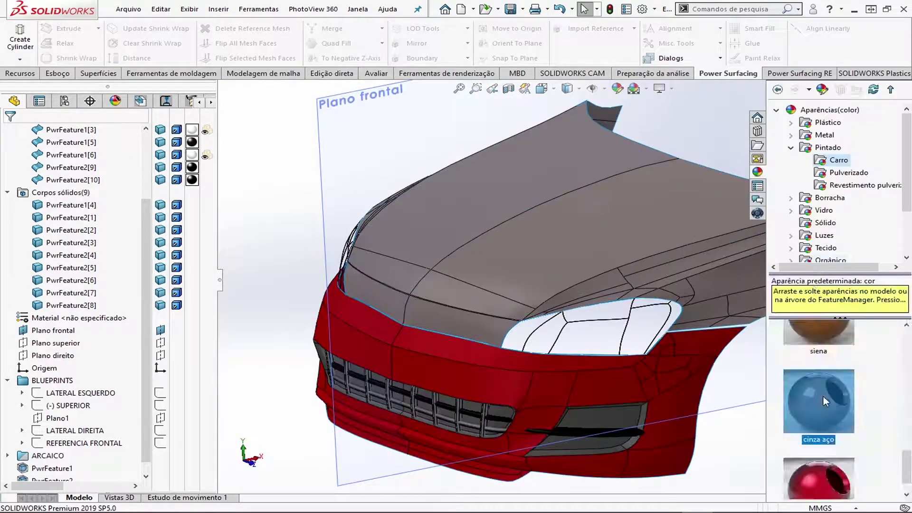
pyautogui.moveTo(834, 424); pyautogui.dragTo(682, 387)
pyautogui.click(682, 387)
pyautogui.click(903, 172)
# - Apply the Black appearance to PwrFeature2's grille slats and intake trim bars
pyautogui.moveTo(817, 418); pyautogui.dragTo(712, 265)
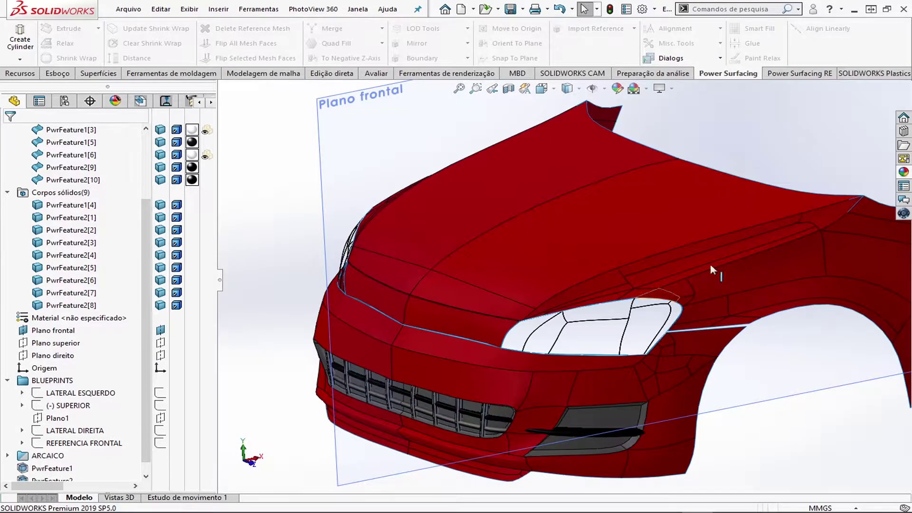
pyautogui.click(903, 172)
pyautogui.scroll(-5, 459, 404)
pyautogui.scroll(-3, 459, 404)
pyautogui.click(903, 172)
pyautogui.moveTo(818, 351); pyautogui.dragTo(629, 316)
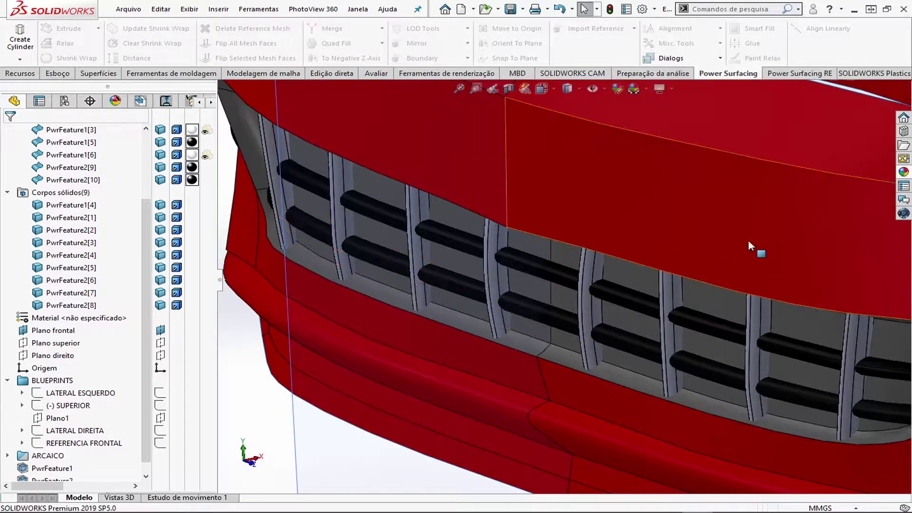
pyautogui.click(631, 317)
pyautogui.scroll(5, 631, 317)
pyautogui.moveTo(631, 317); pyautogui.dragTo(660, 94, button='middle')
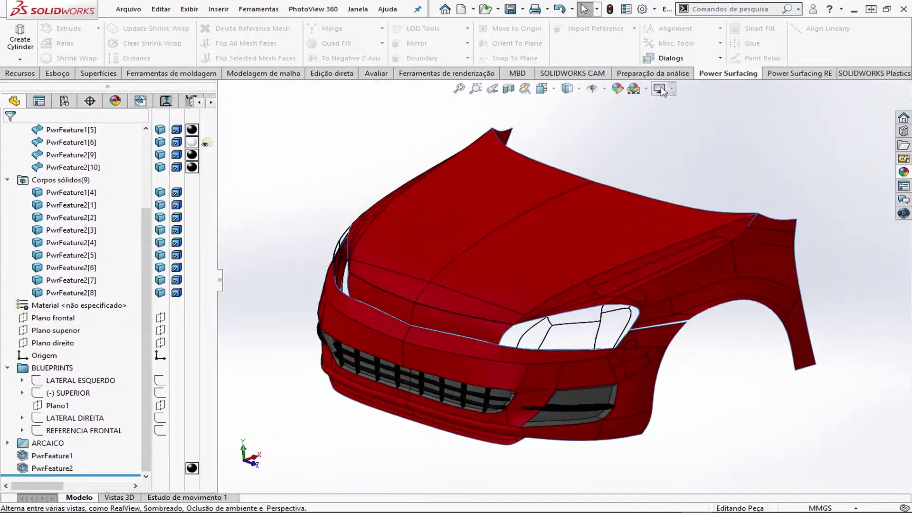